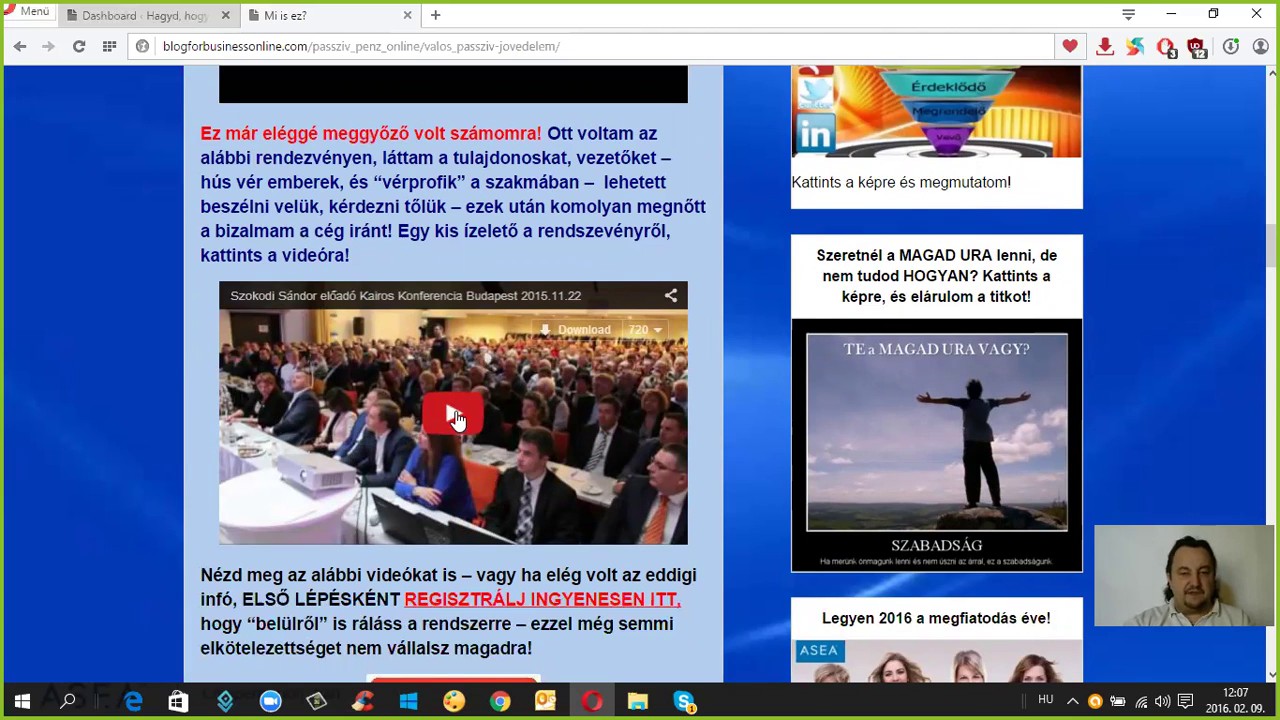
# - Examine the Mi is ez? page from the Budapest conference video to the free registration link and the videos below it
pyautogui.scroll(-1, 565, 392)
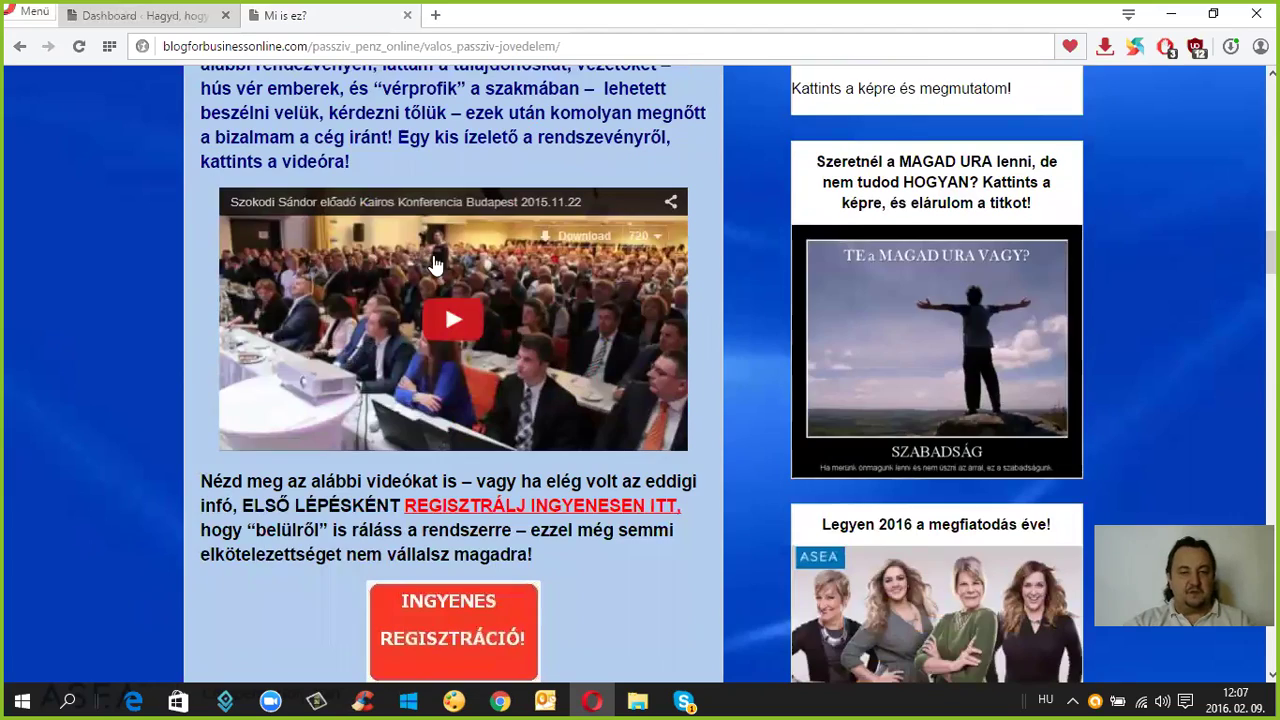
pyautogui.scroll(-1, 475, 432)
pyautogui.scroll(-1, 475, 432)
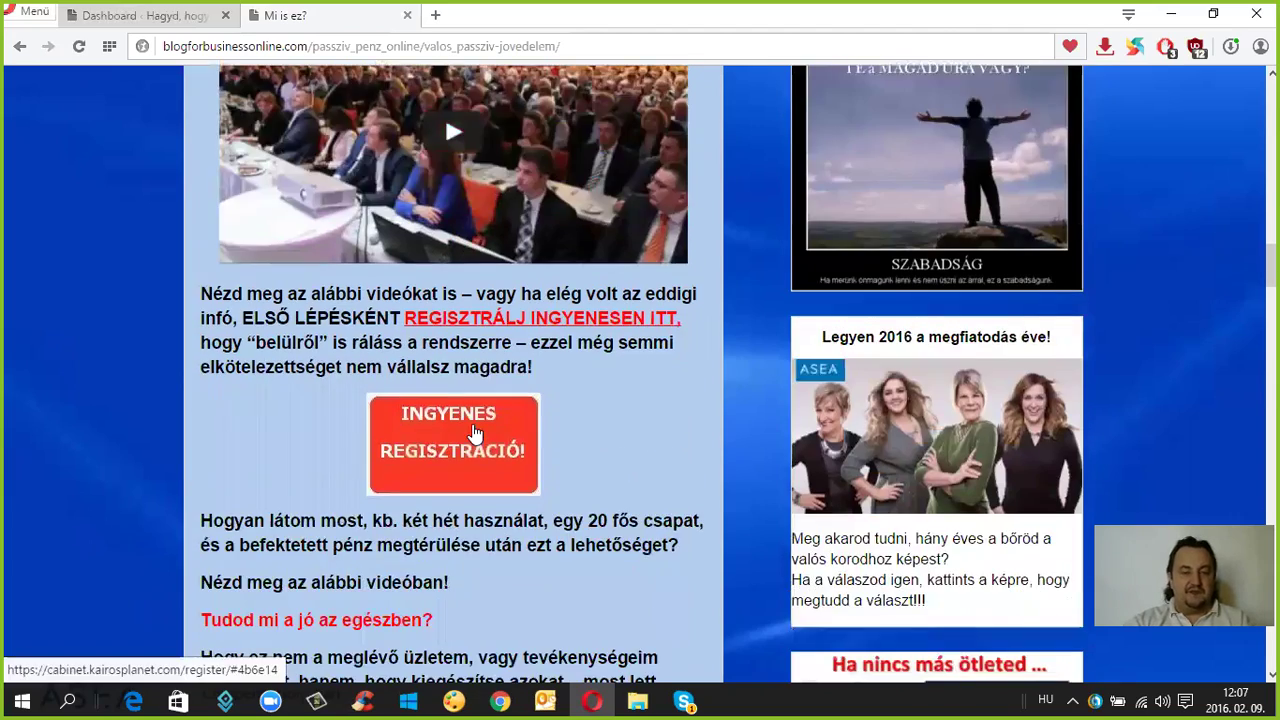
pyautogui.scroll(3, 475, 430)
pyautogui.scroll(-2, 476, 430)
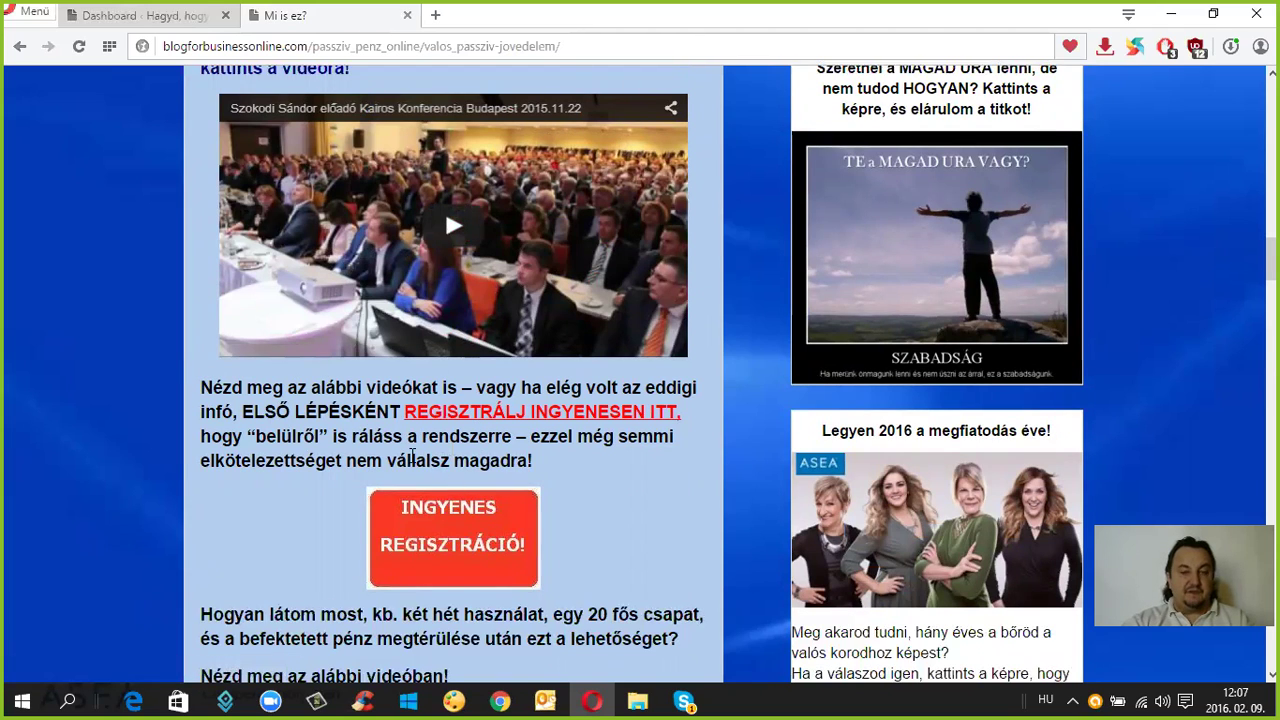
pyautogui.scroll(-1, 516, 447)
pyautogui.scroll(-15, 514, 447)
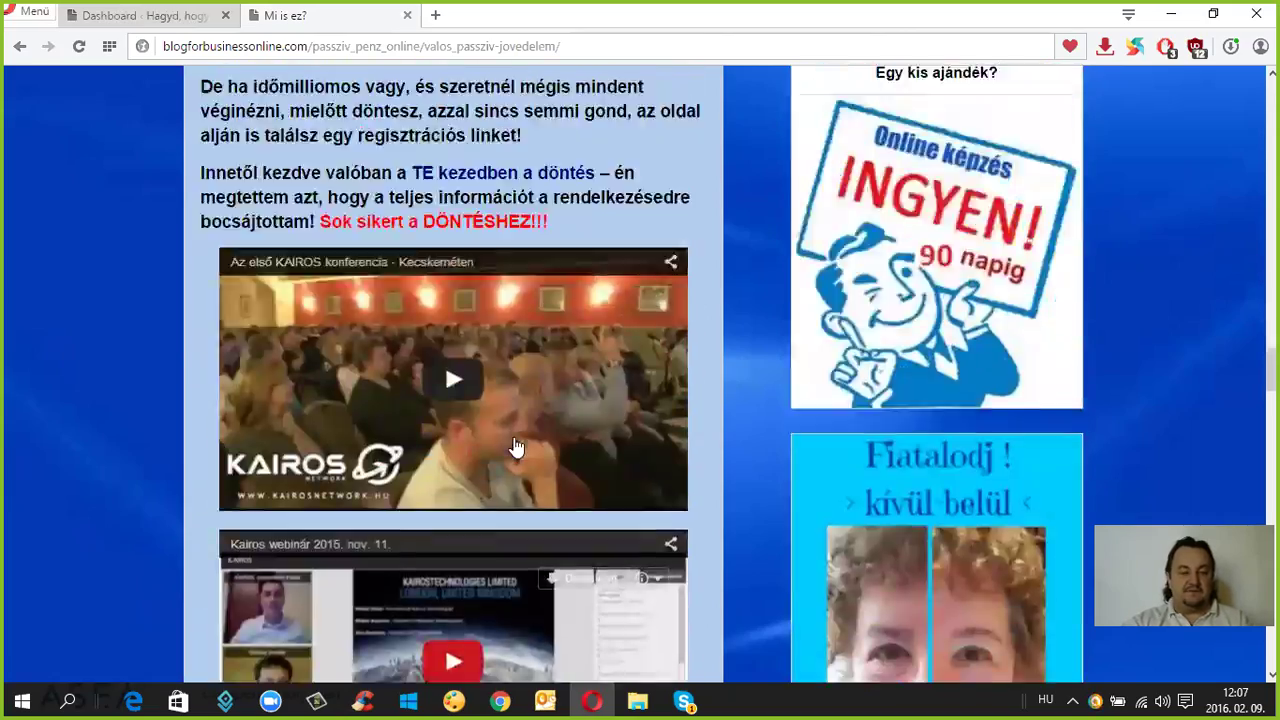
pyautogui.scroll(14, 514, 447)
pyautogui.scroll(3, 512, 440)
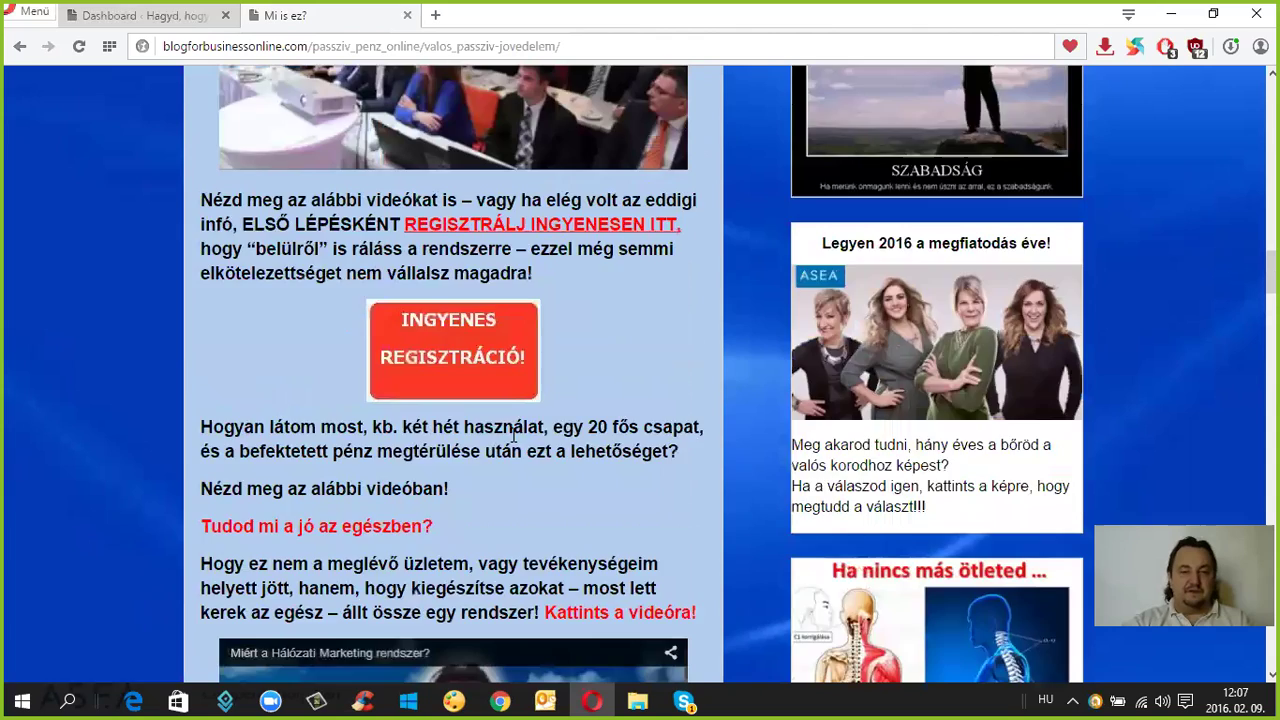
pyautogui.scroll(2, 535, 430)
pyautogui.scroll(-2, 538, 431)
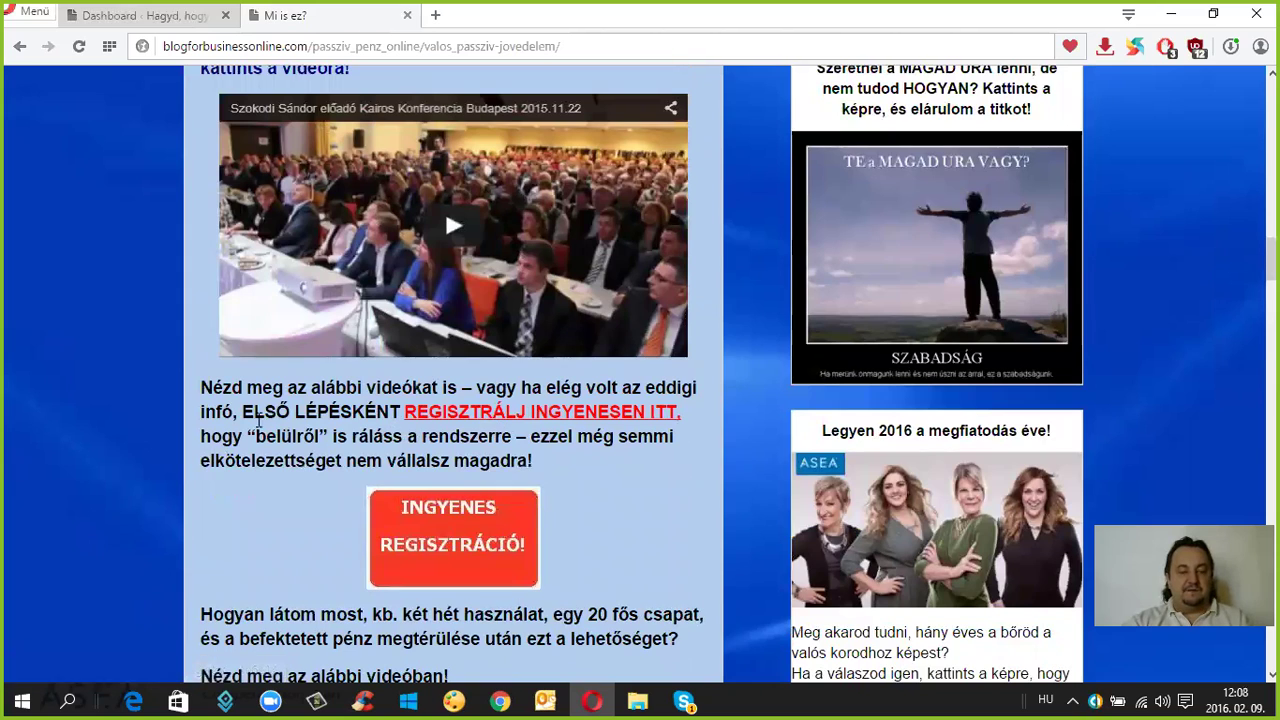
# - View the registration form linked from the INGYENES REGISZTRÁCIÓ image, close it, and dismiss the blog's exit pop-up
pyautogui.click(478, 527)
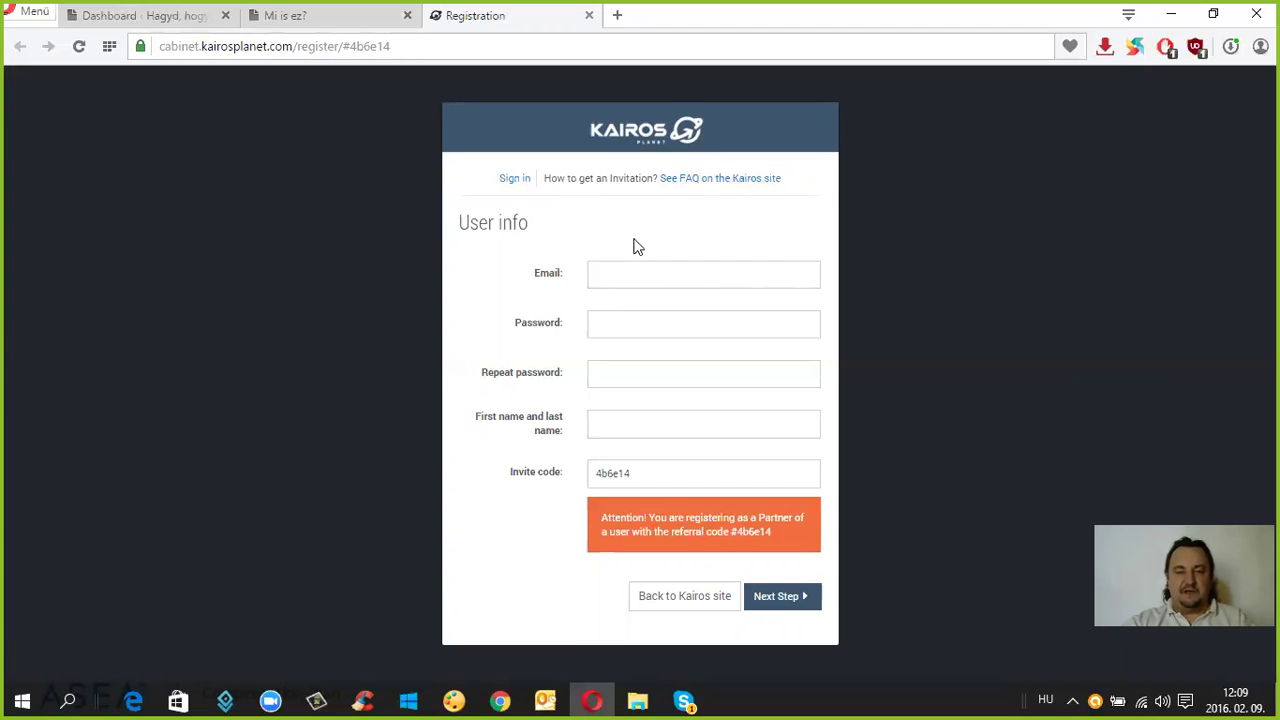
pyautogui.click(590, 16)
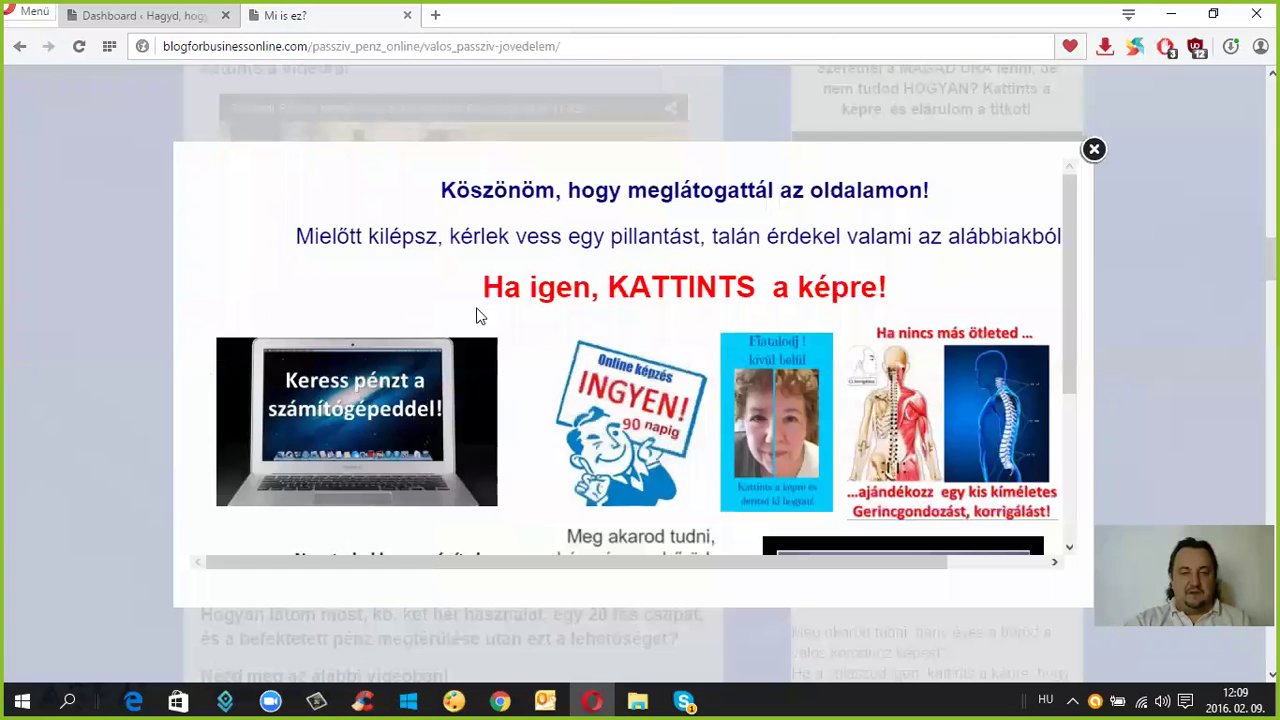
pyautogui.click(1093, 149)
# - Review the text, repeated registration links and embedded Kairos videos in the middle of the Mi is ez? page
pyautogui.scroll(-1, 455, 245)
pyautogui.scroll(-6, 467, 248)
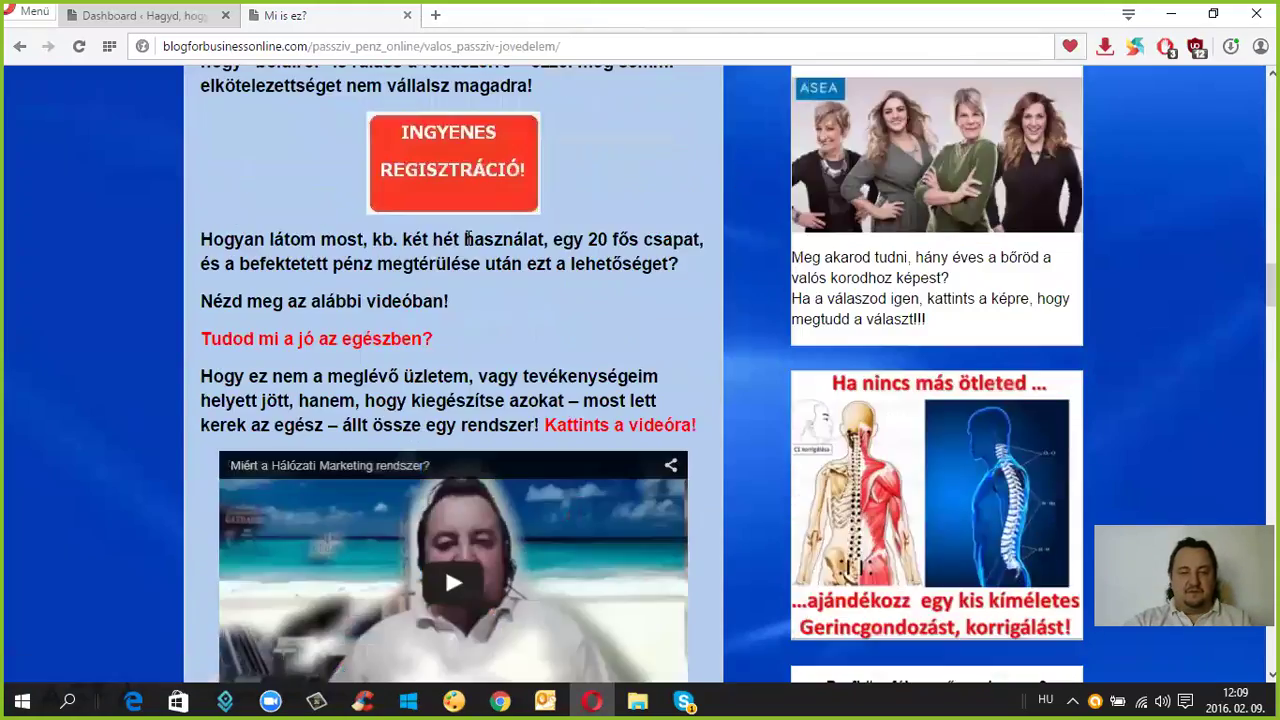
pyautogui.scroll(-12, 465, 234)
pyautogui.scroll(5, 463, 235)
pyautogui.scroll(4, 463, 234)
pyautogui.scroll(-3, 448, 270)
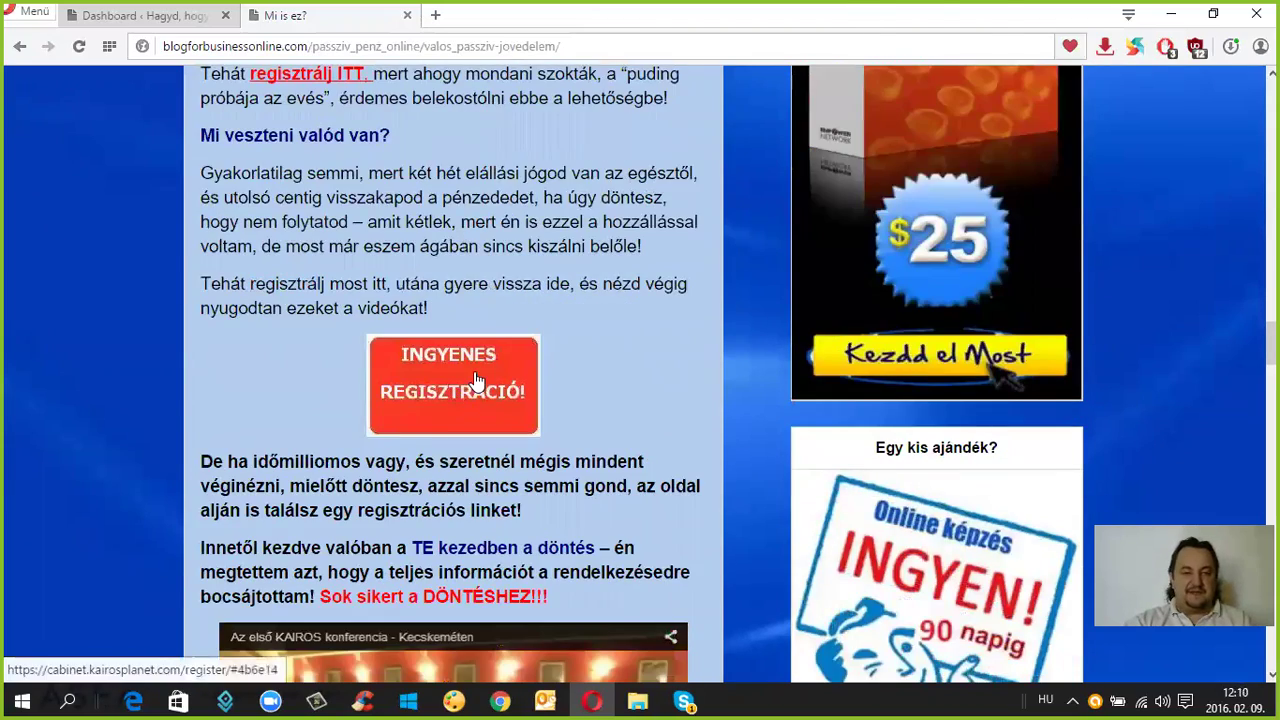
pyautogui.scroll(-5, 490, 375)
pyautogui.scroll(-8, 494, 375)
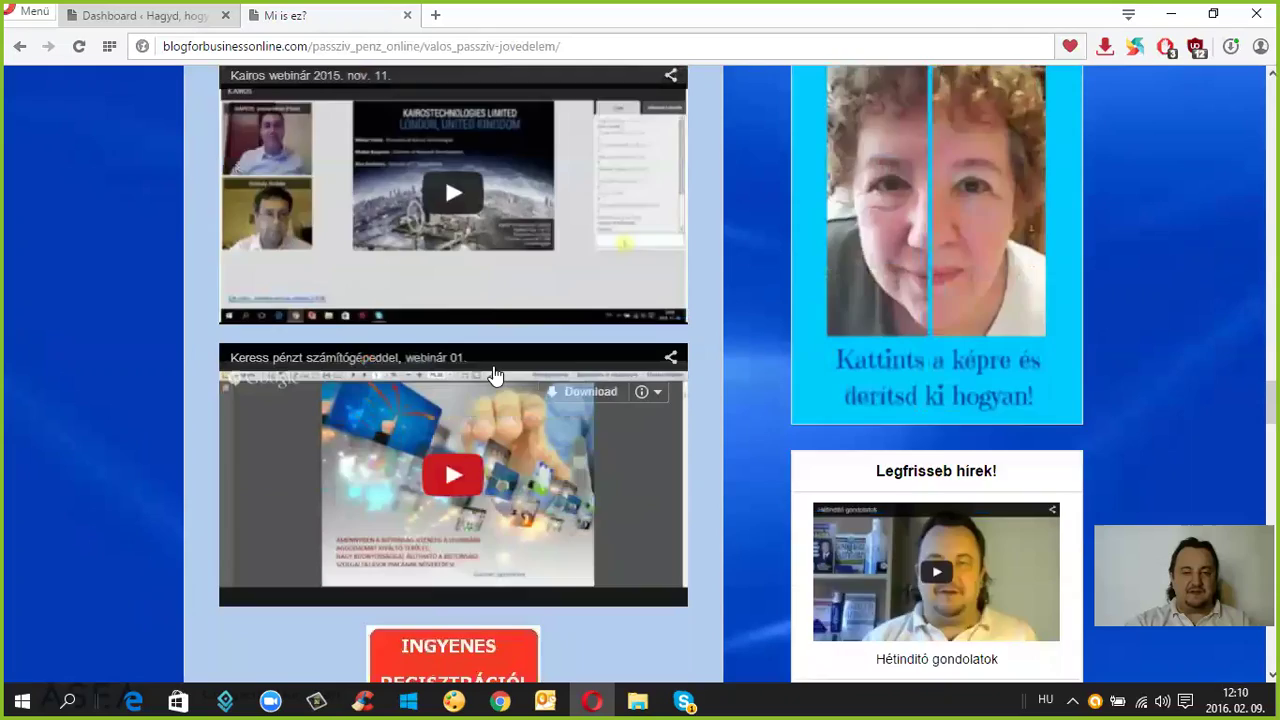
# - Read through the company goals, the daily storage rental rates and the referral offer on the page
pyautogui.scroll(-6, 445, 320)
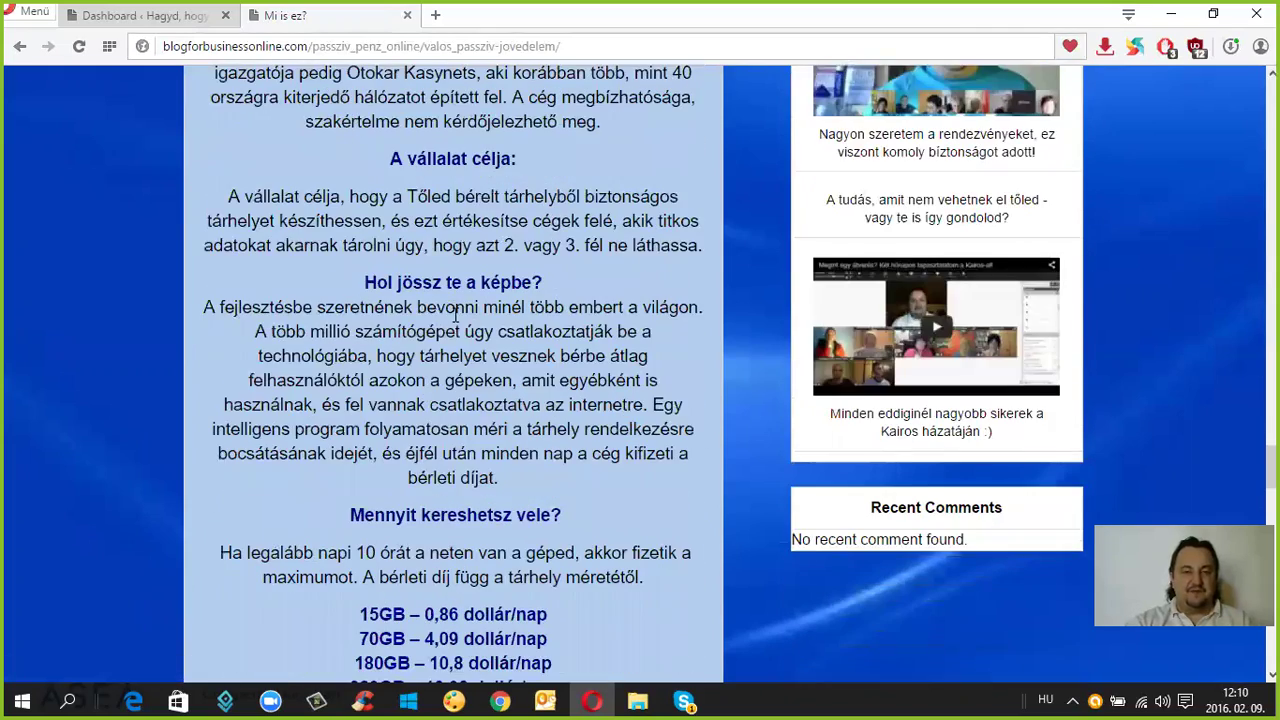
pyautogui.scroll(-2, 463, 327)
pyautogui.scroll(-4, 480, 341)
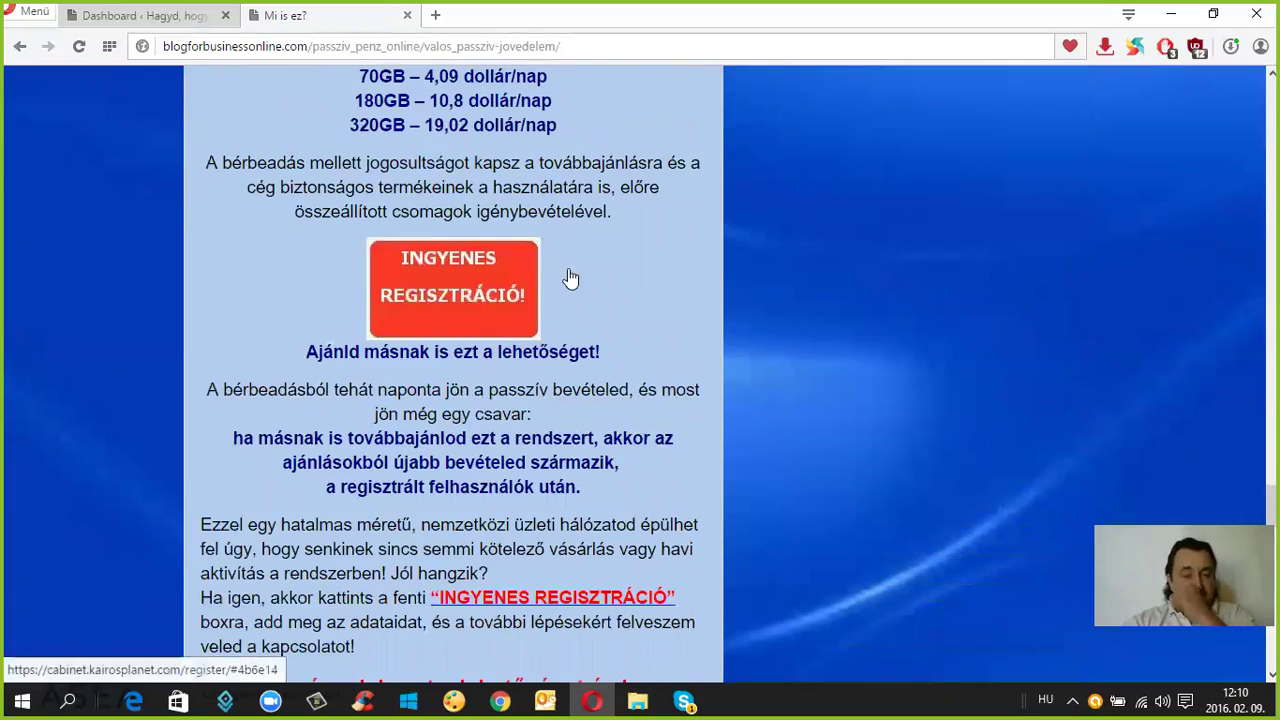
pyautogui.scroll(6, 553, 289)
pyautogui.scroll(-10, 553, 289)
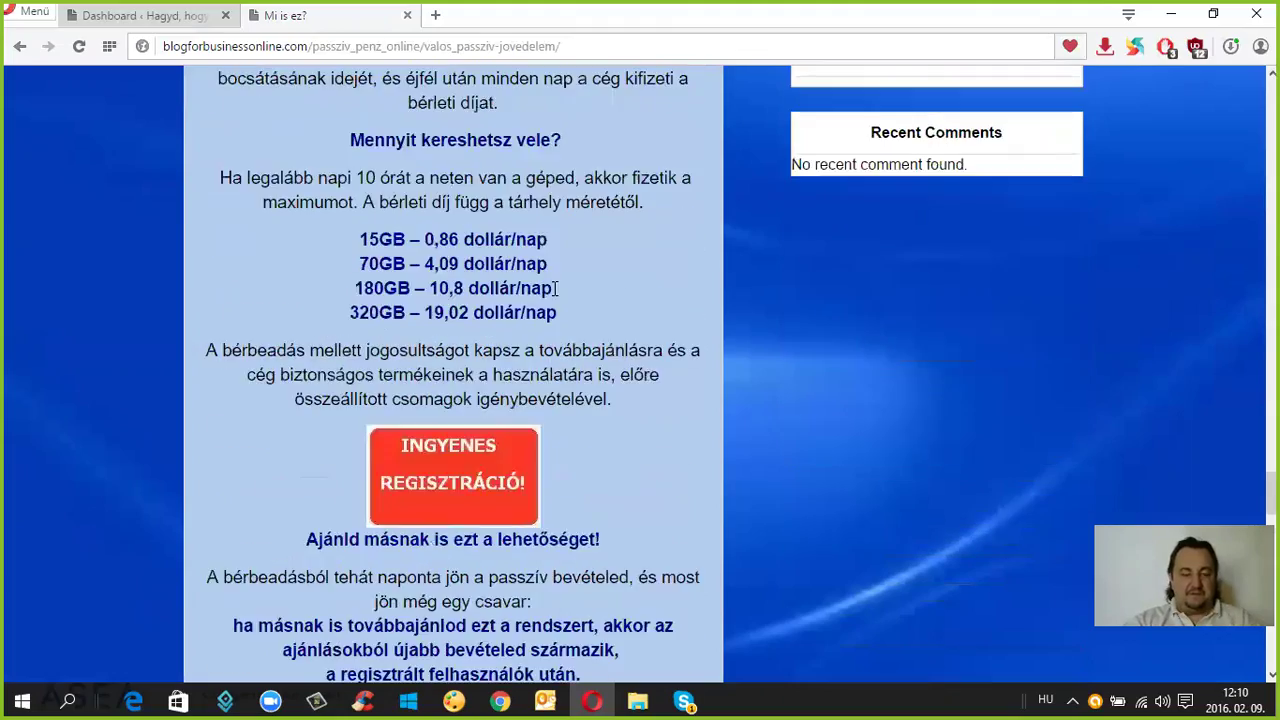
pyautogui.scroll(-3, 556, 294)
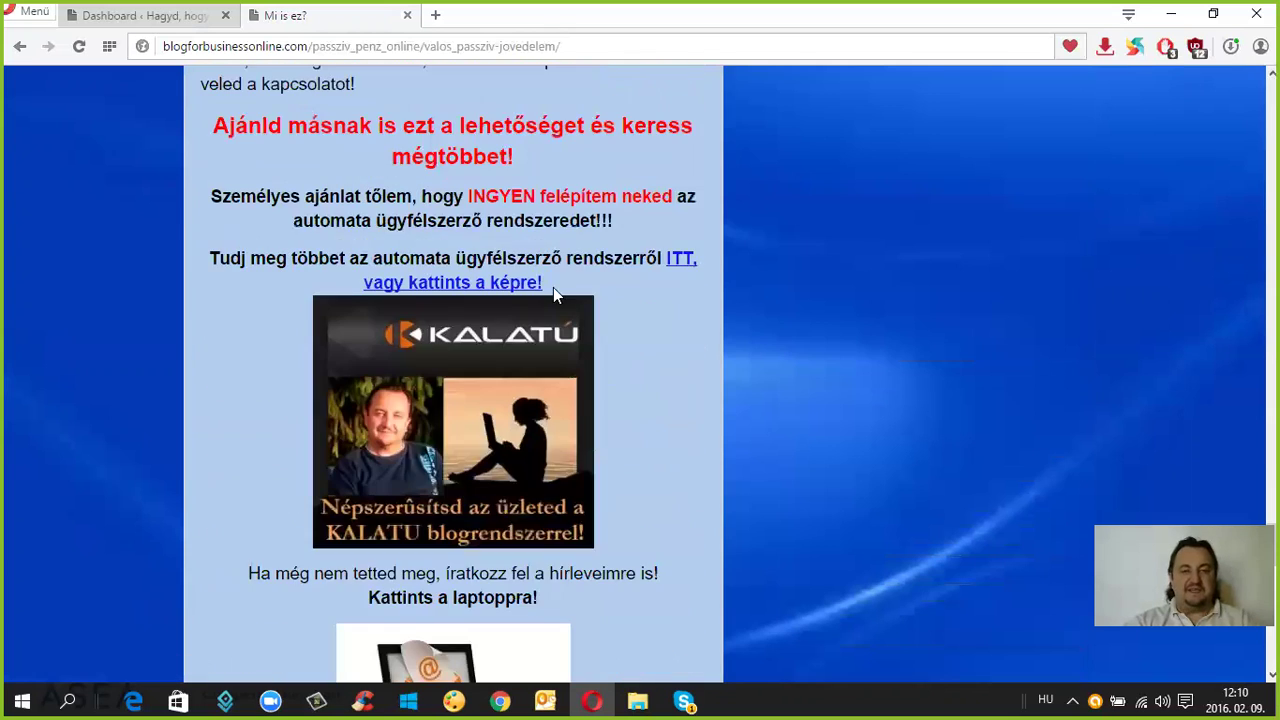
# - View the page linked from the KALATU blog system picture and close it again
pyautogui.scroll(1, 555, 287)
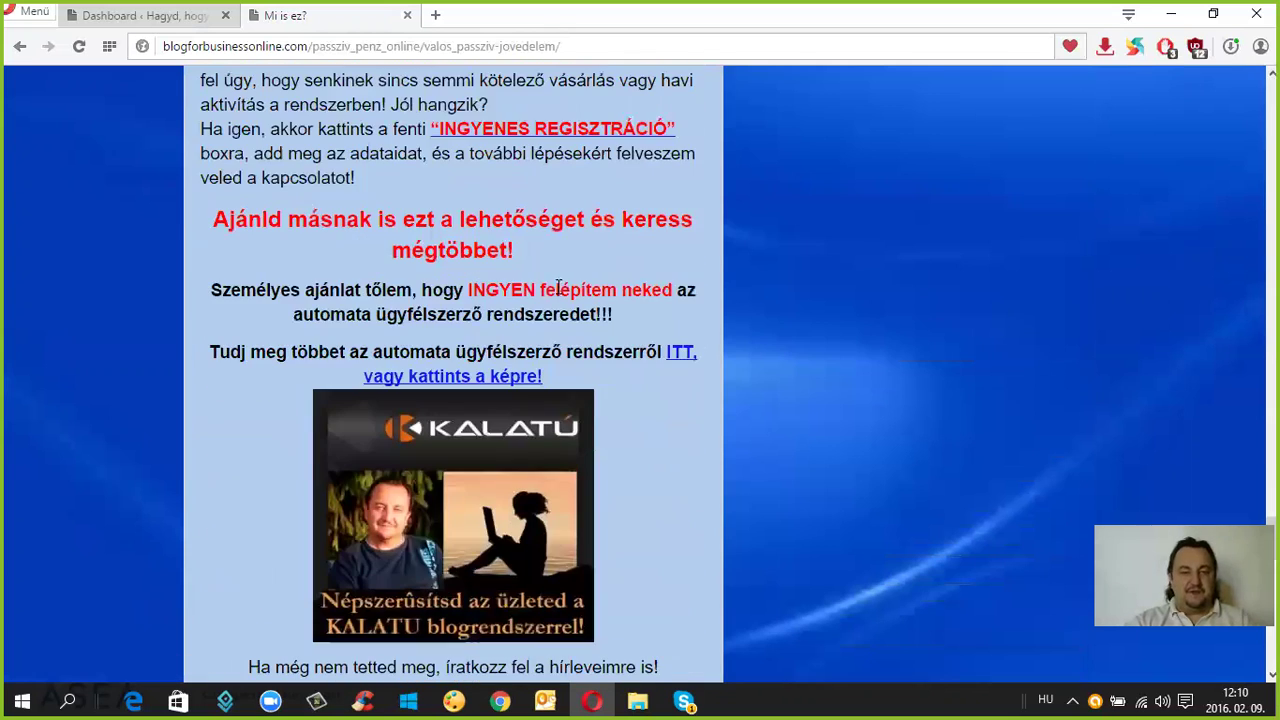
pyautogui.scroll(-1, 558, 288)
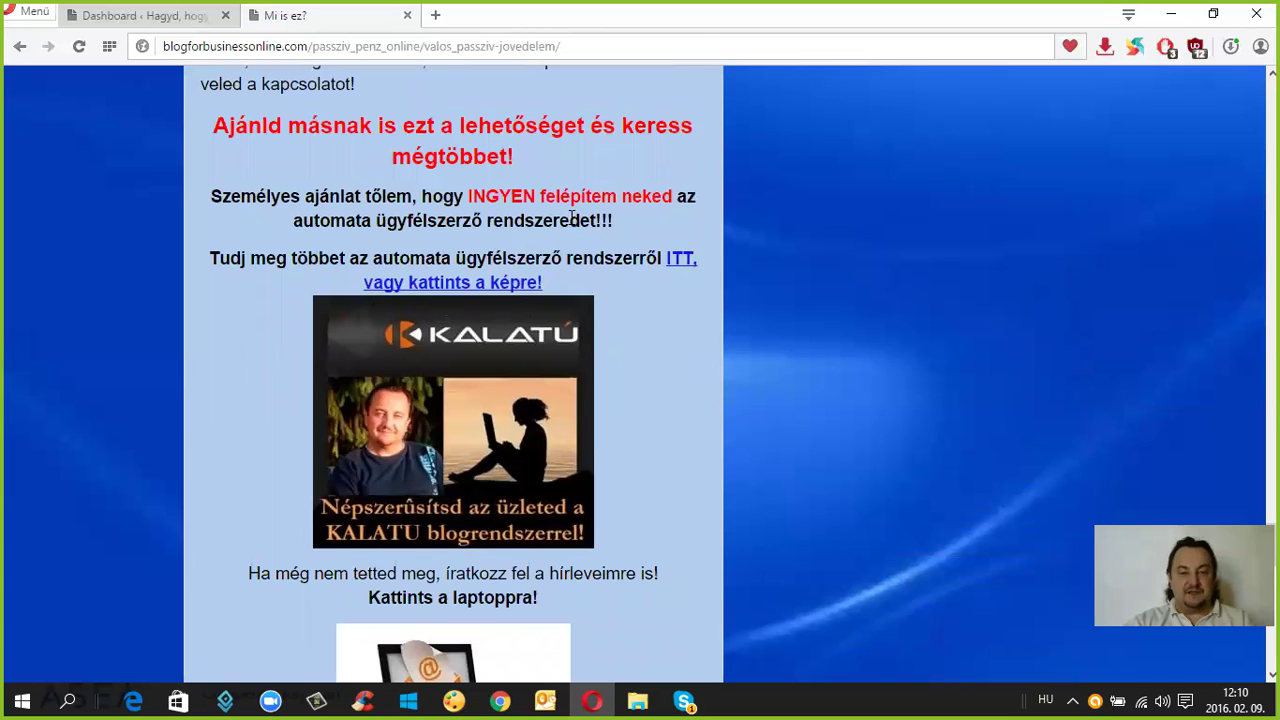
pyautogui.scroll(-1, 534, 283)
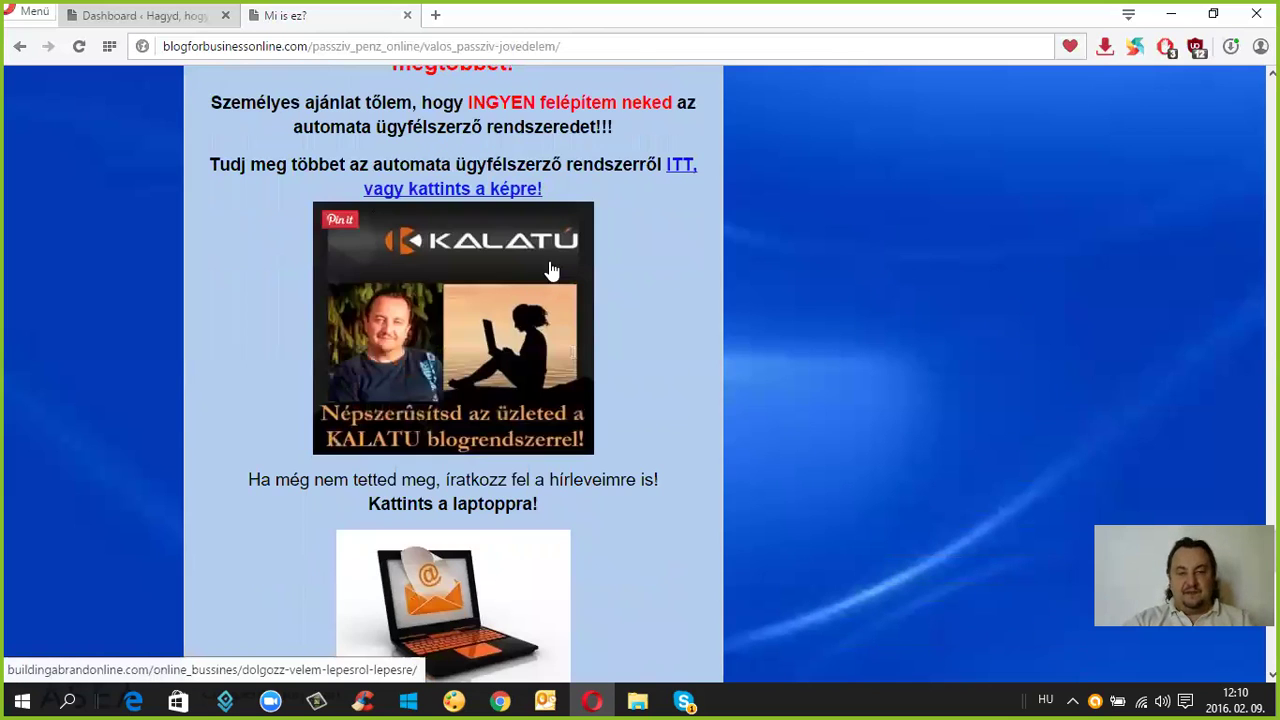
pyautogui.click(451, 294)
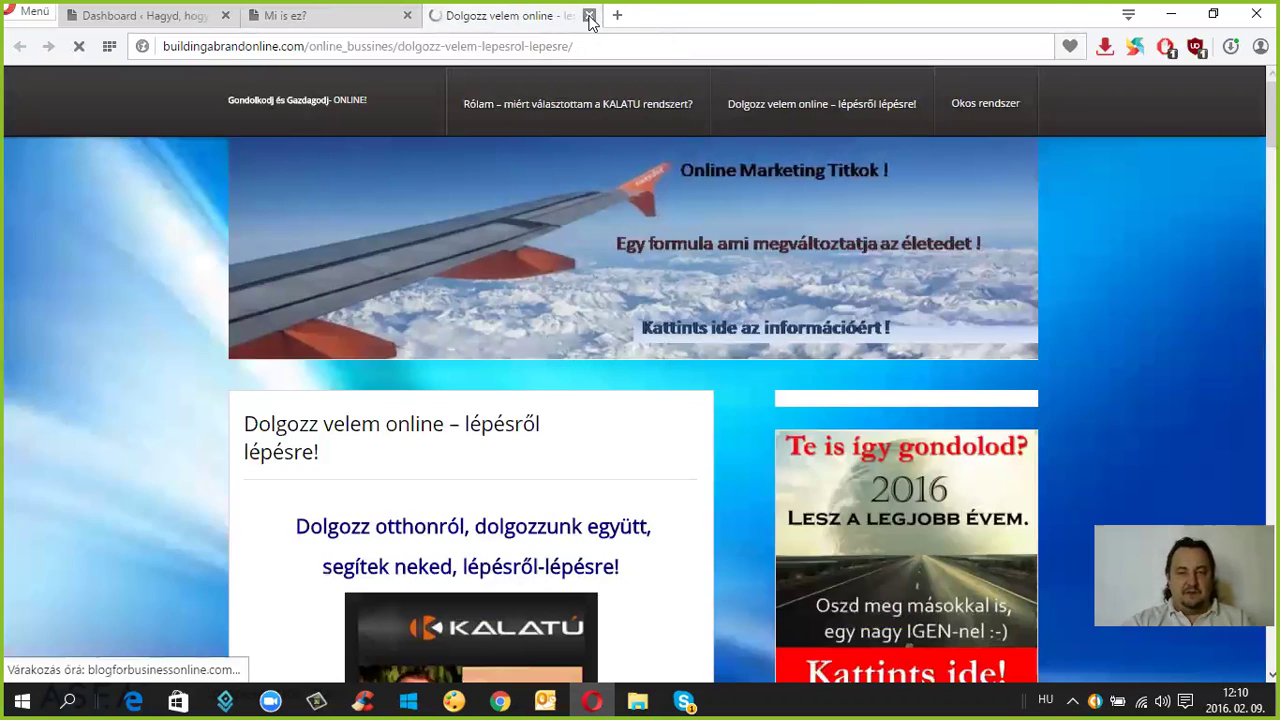
pyautogui.click(590, 16)
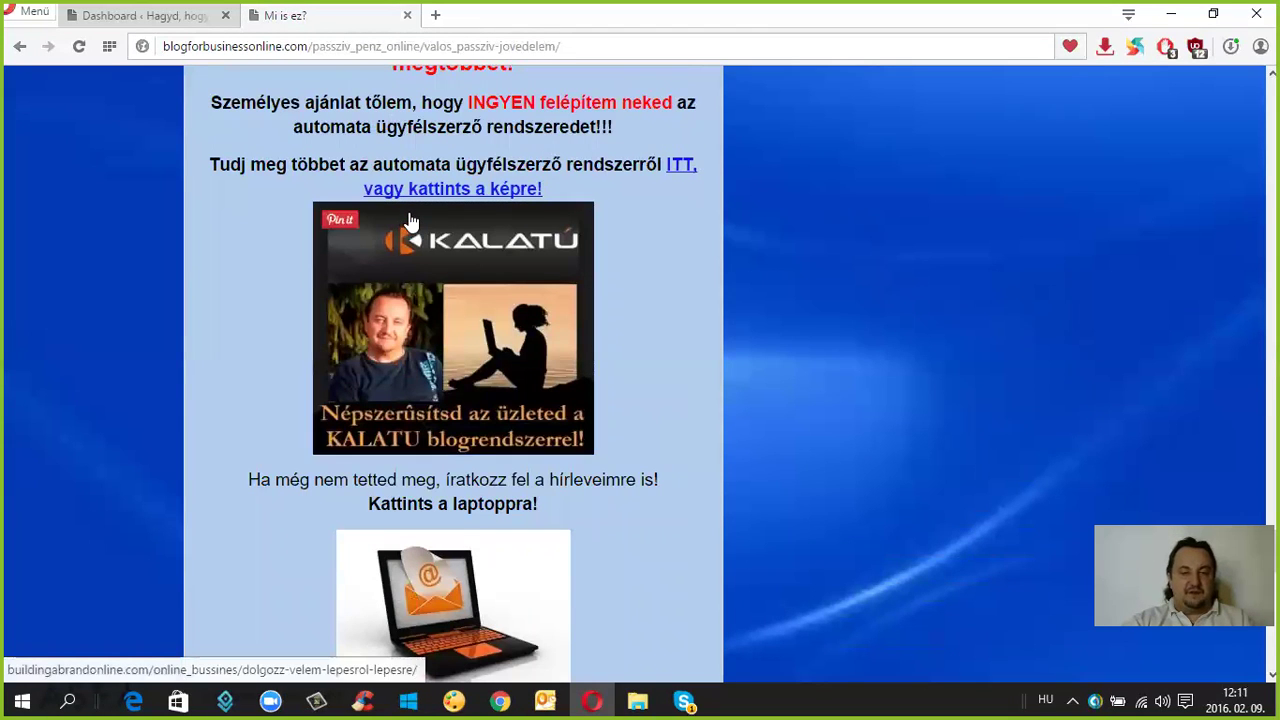
# - View the landing page linked from the newsletter laptop picture and close it again
pyautogui.scroll(-2, 412, 219)
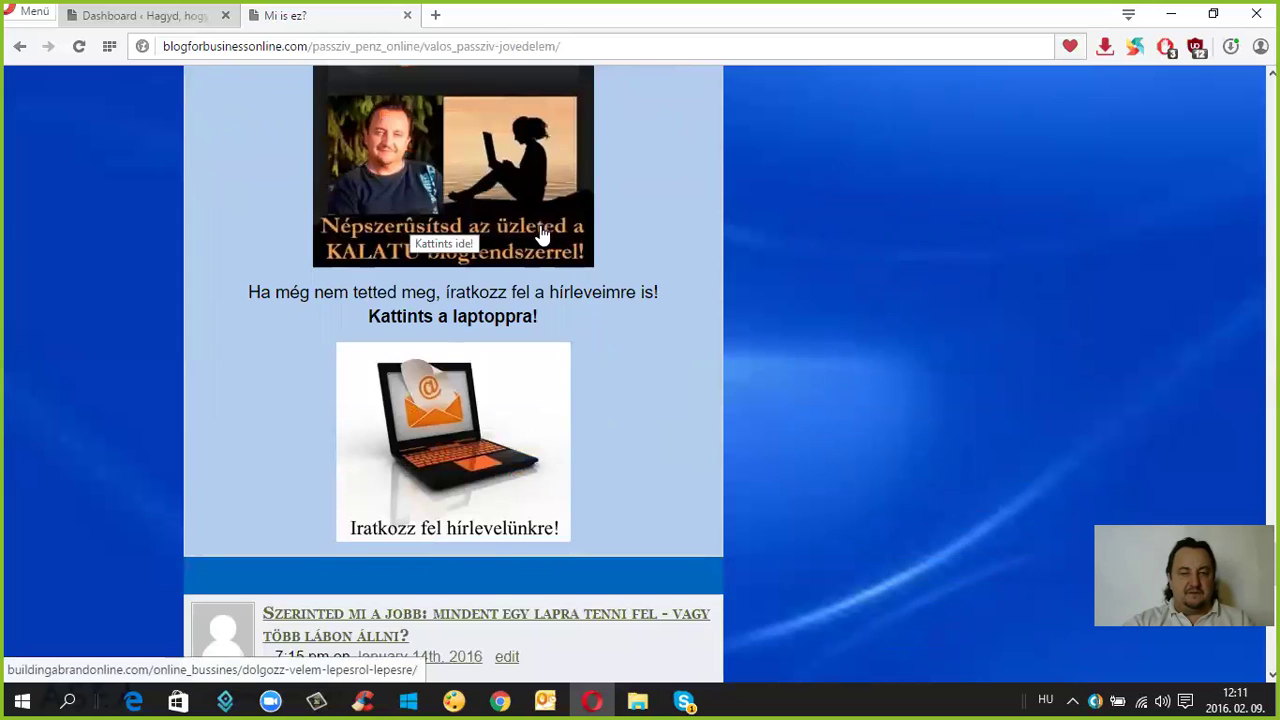
pyautogui.scroll(3, 540, 235)
pyautogui.scroll(-2, 543, 226)
pyautogui.scroll(-1, 545, 237)
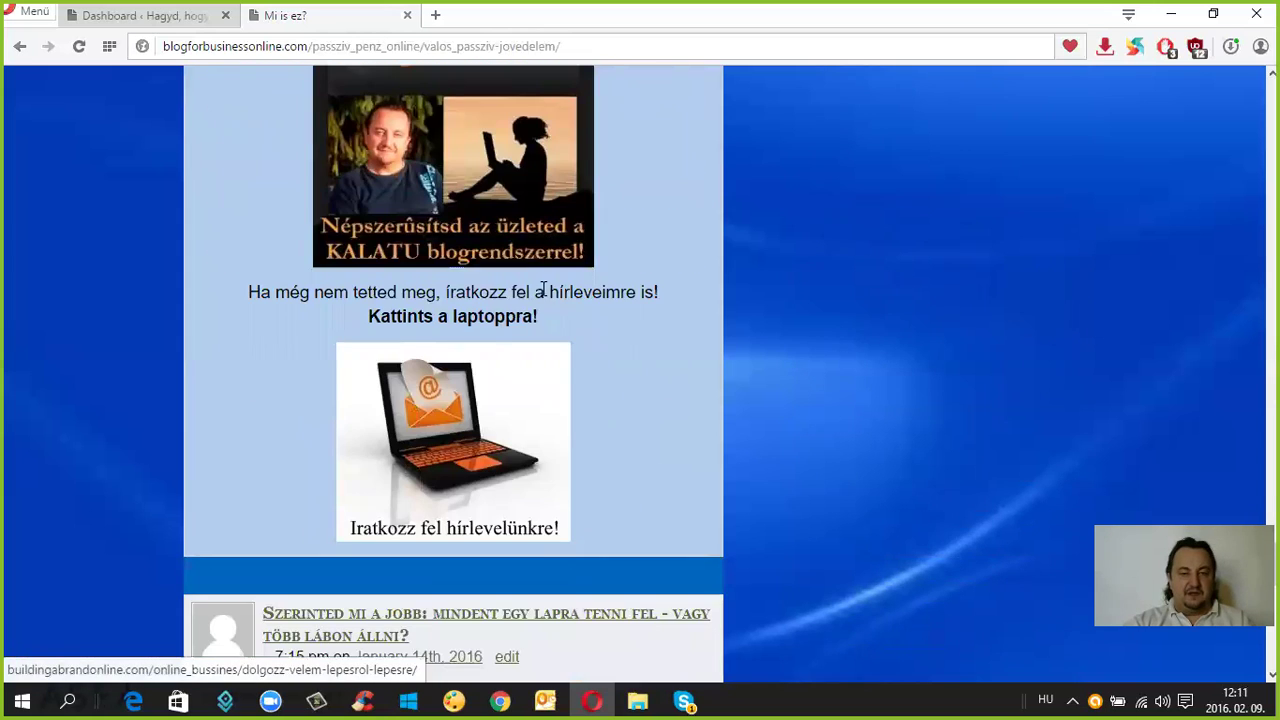
pyautogui.click(463, 447)
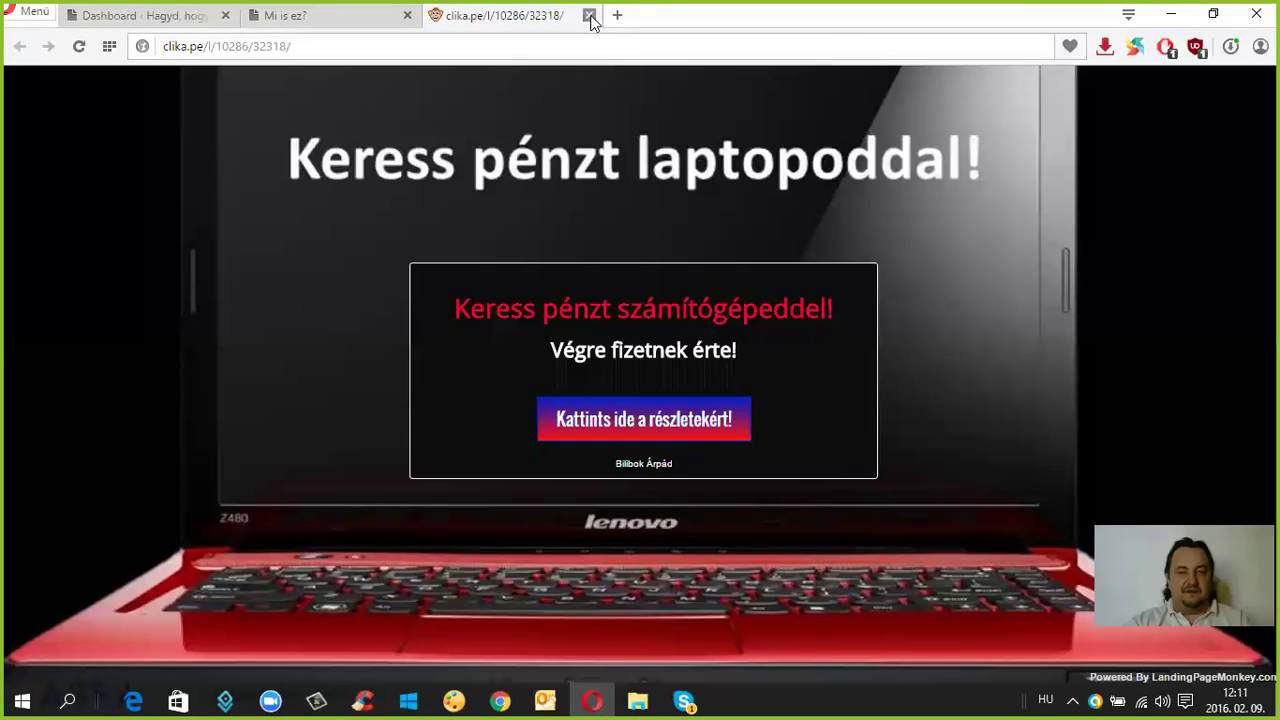
pyautogui.click(589, 16)
# - Look over the comment area beneath the article and return to the page's header
pyautogui.scroll(4, 553, 338)
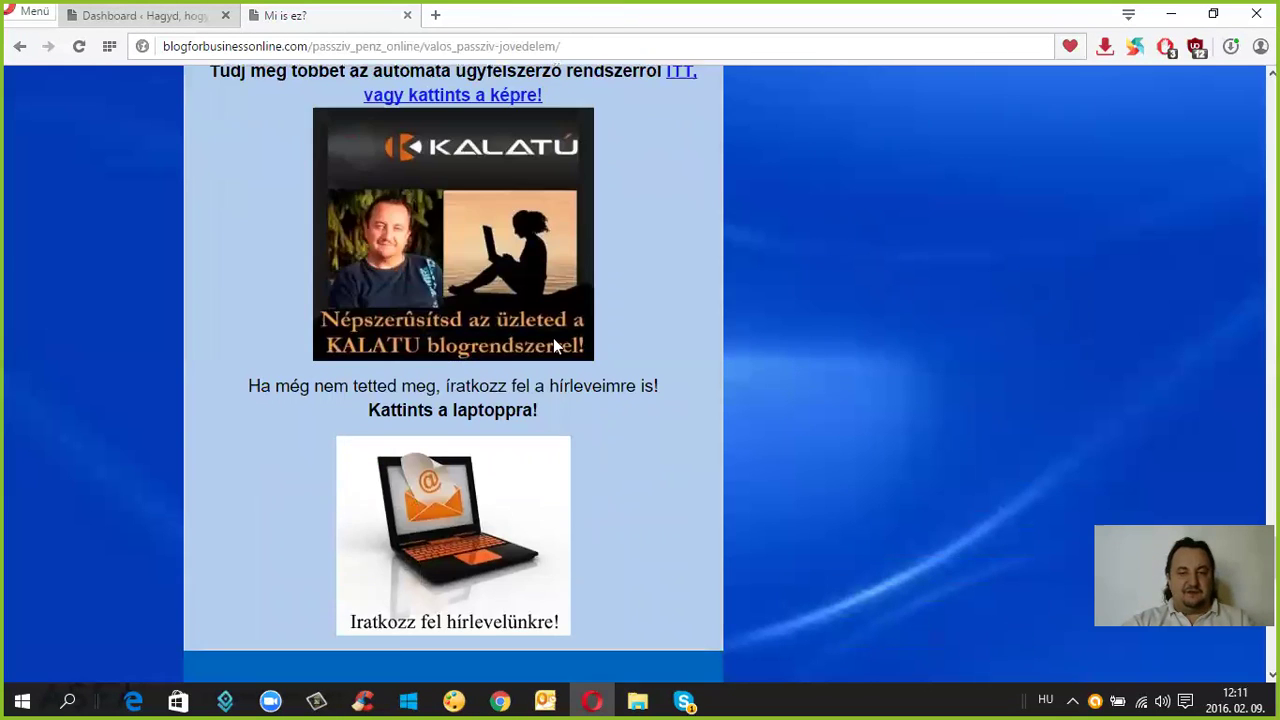
pyautogui.scroll(-9, 553, 338)
pyautogui.scroll(6, 553, 338)
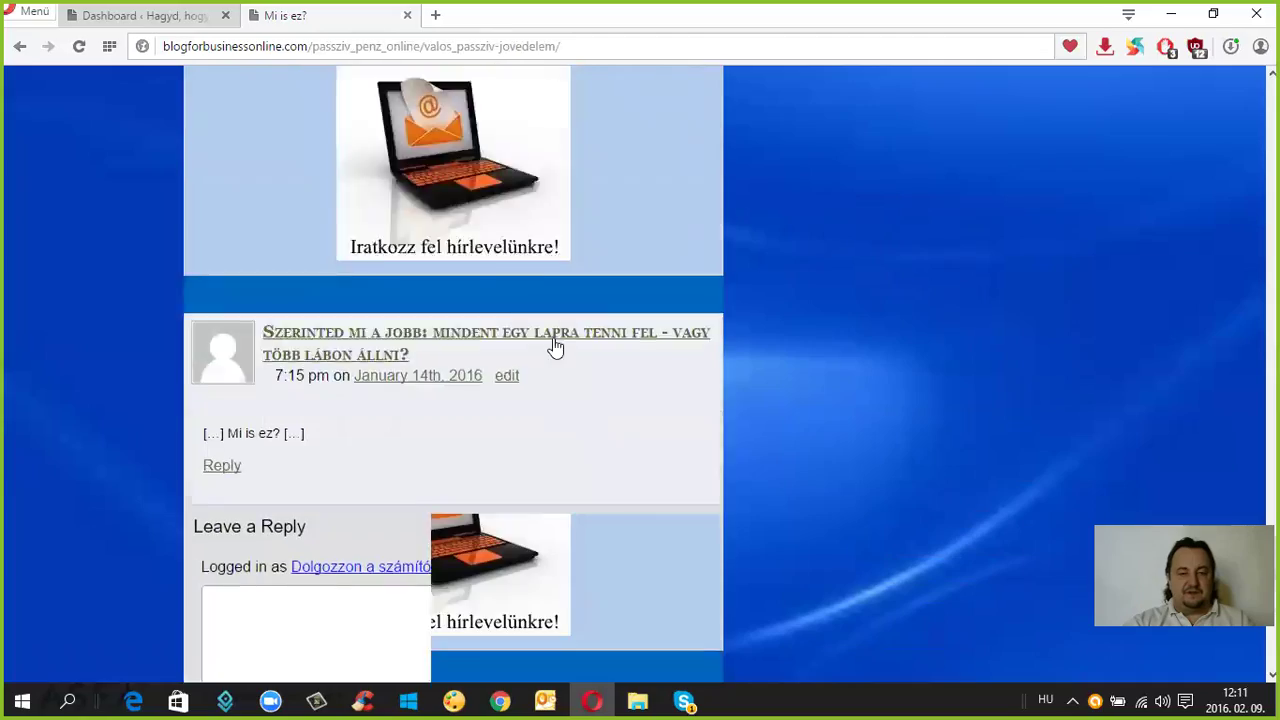
pyautogui.scroll(-15, 561, 339)
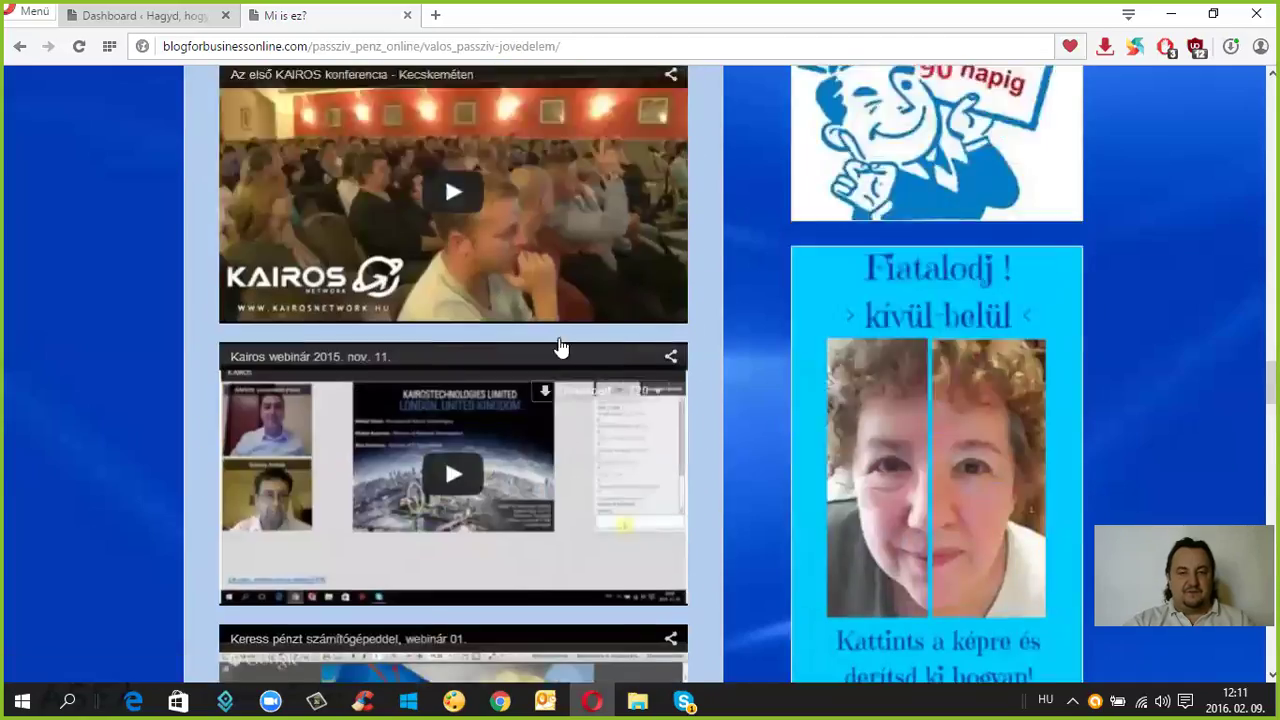
pyautogui.scroll(20, 561, 339)
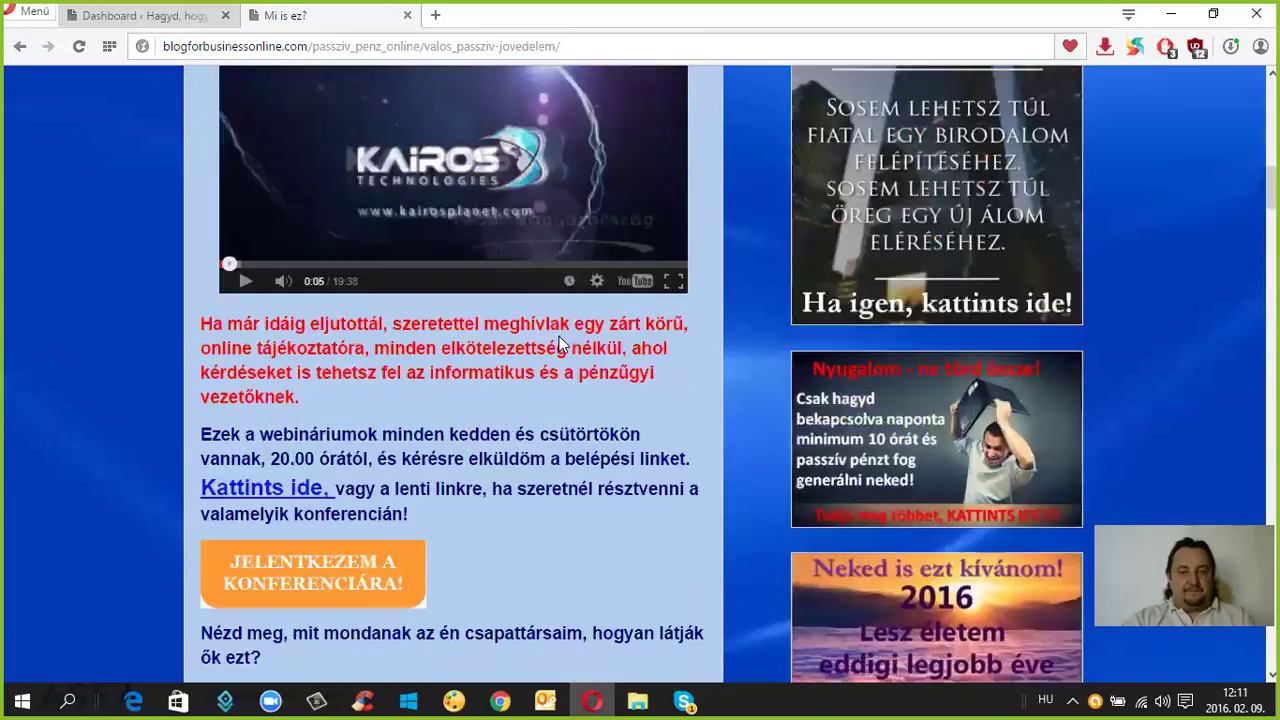
pyautogui.scroll(3, 561, 345)
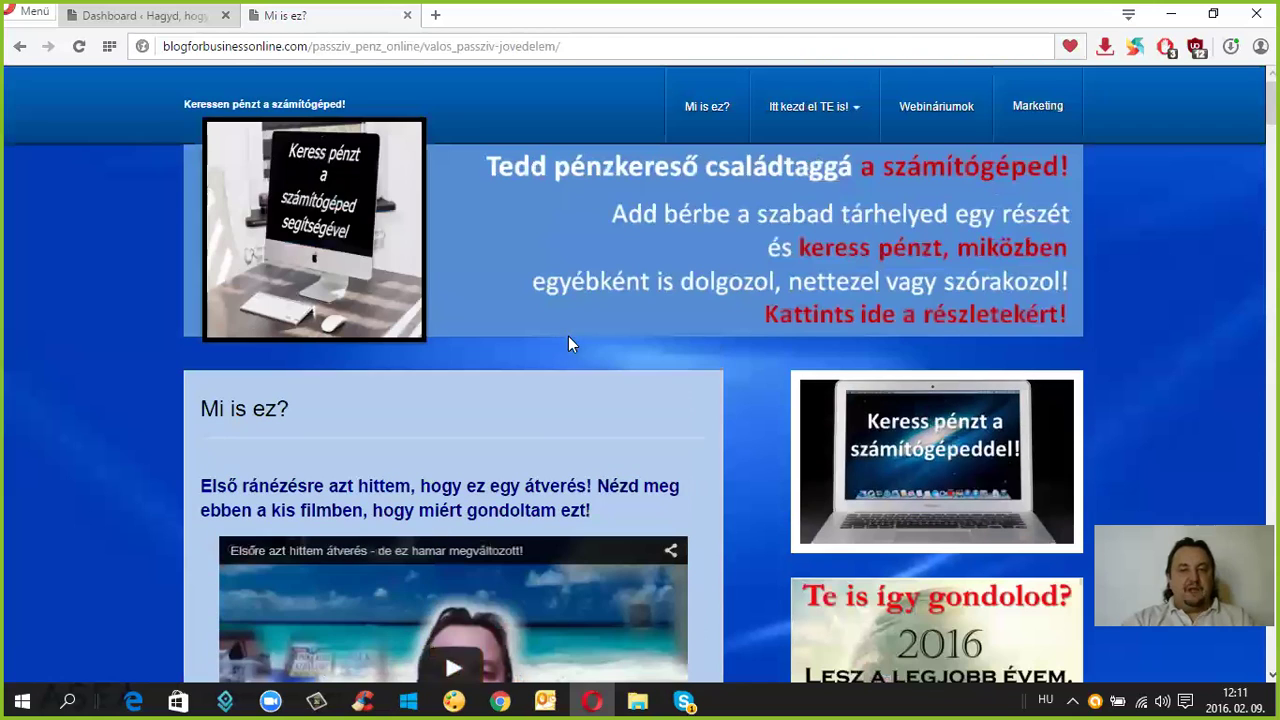
# - Compare the Pages options in the Kalatu dashboard with the entries in the blog's navigation menu
pyautogui.click(165, 16)
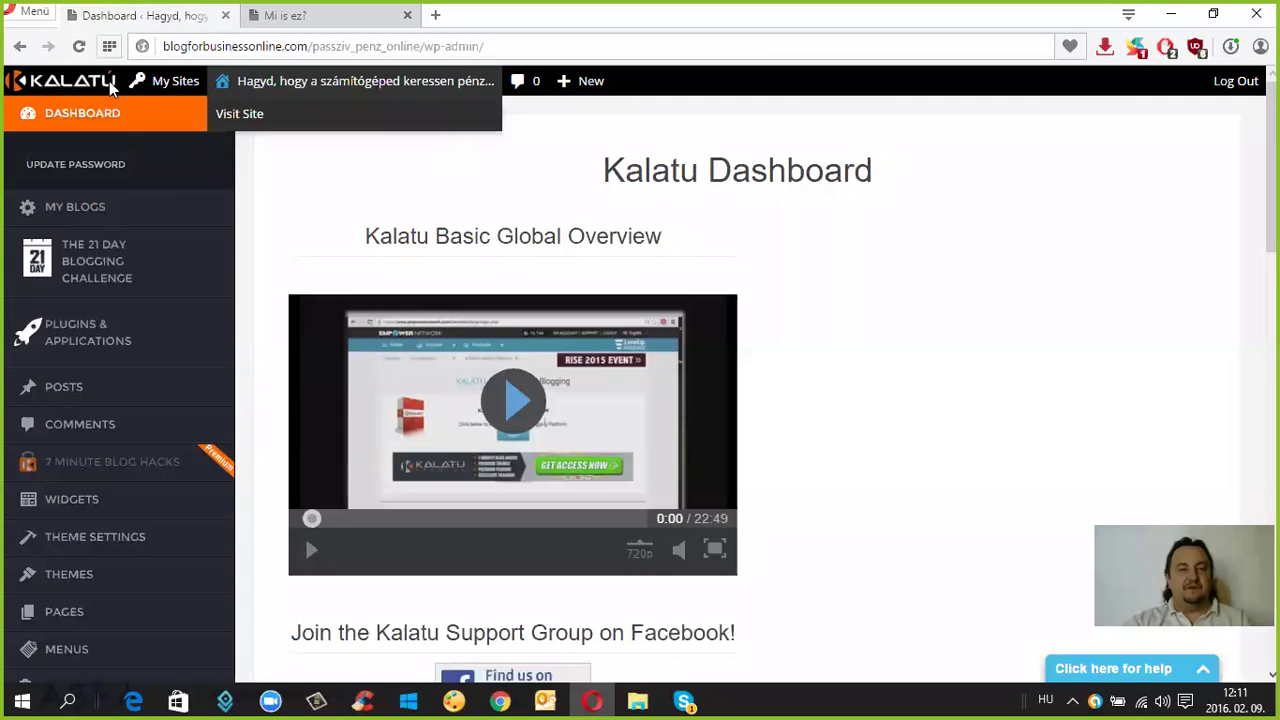
pyautogui.moveTo(68, 252)
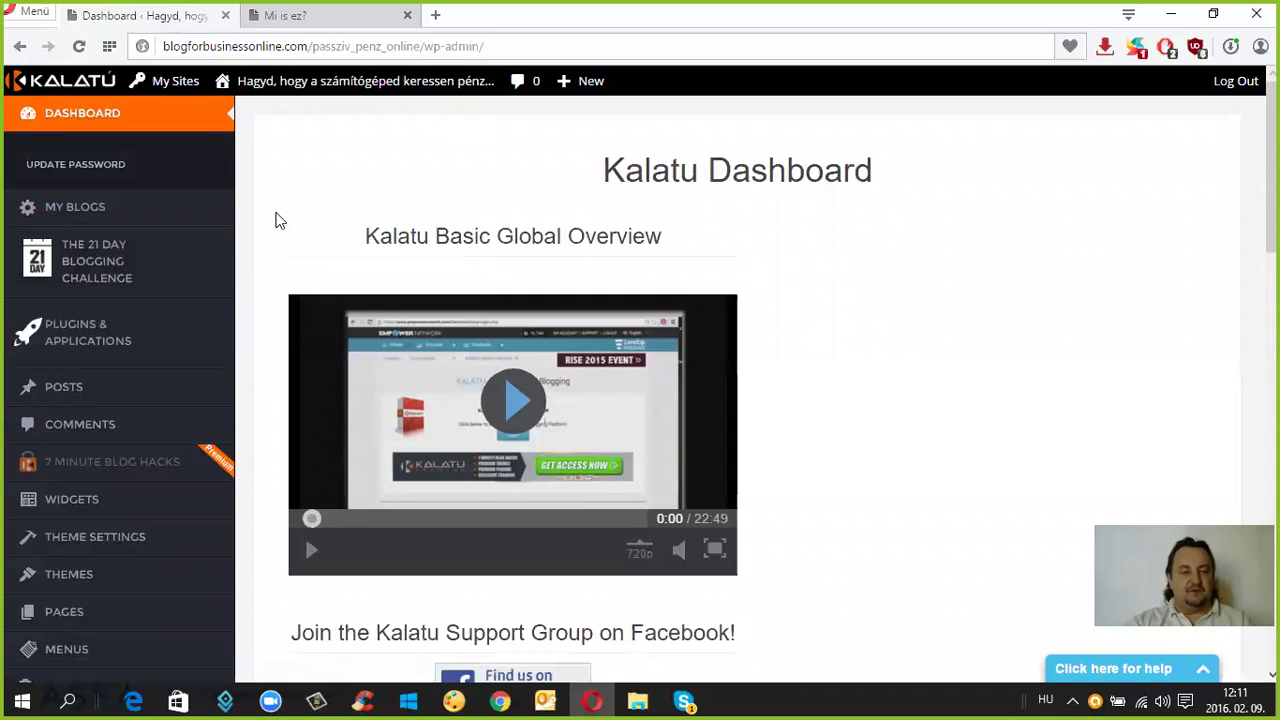
pyautogui.scroll(-1, 281, 220)
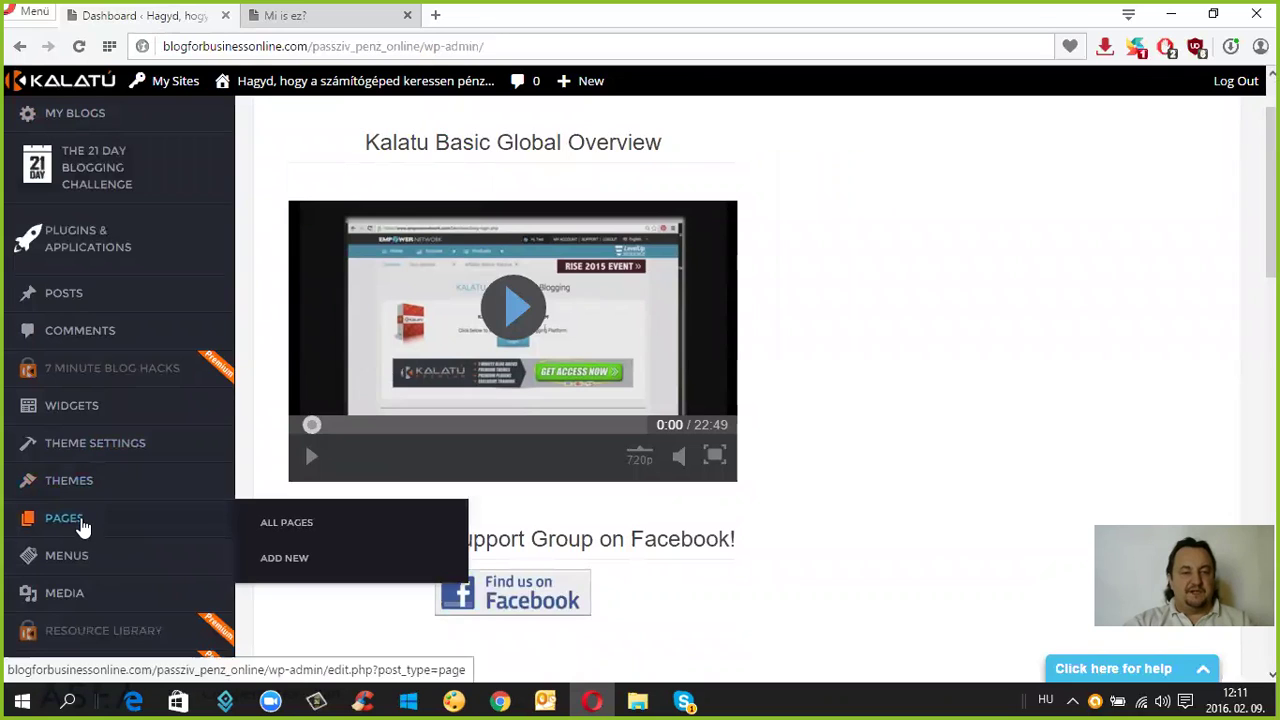
pyautogui.click(330, 16)
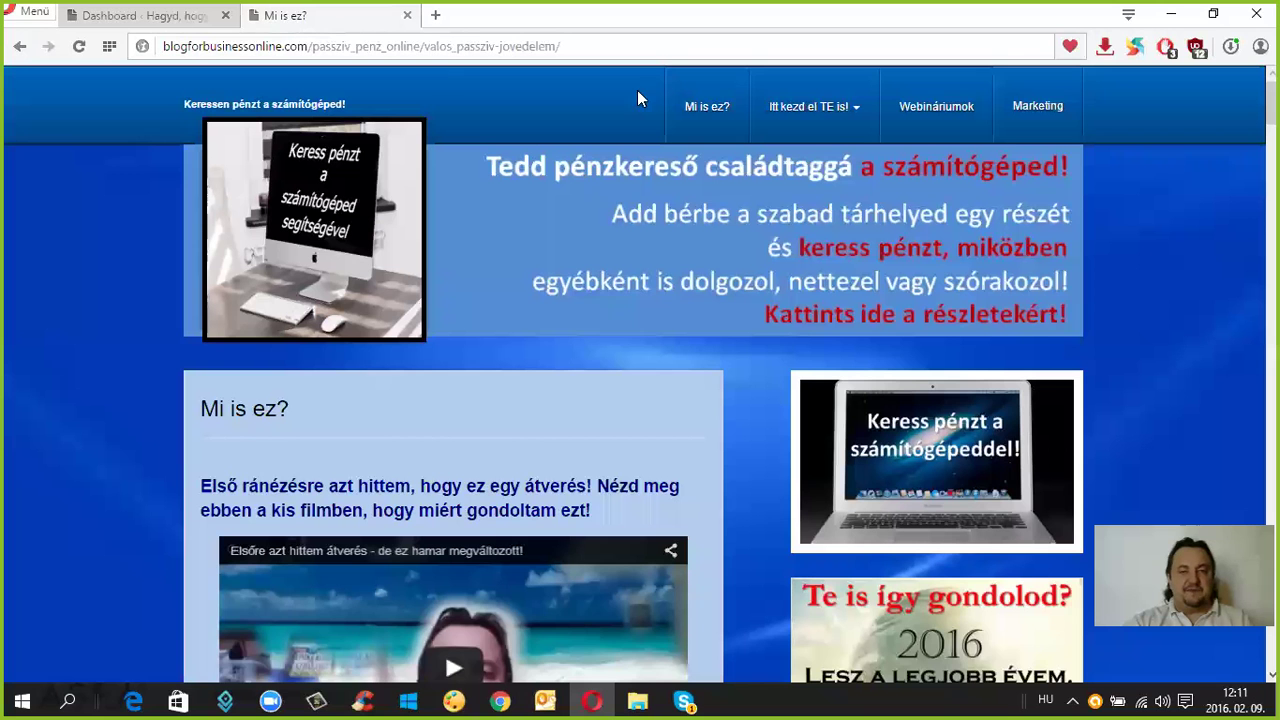
pyautogui.moveTo(766, 118)
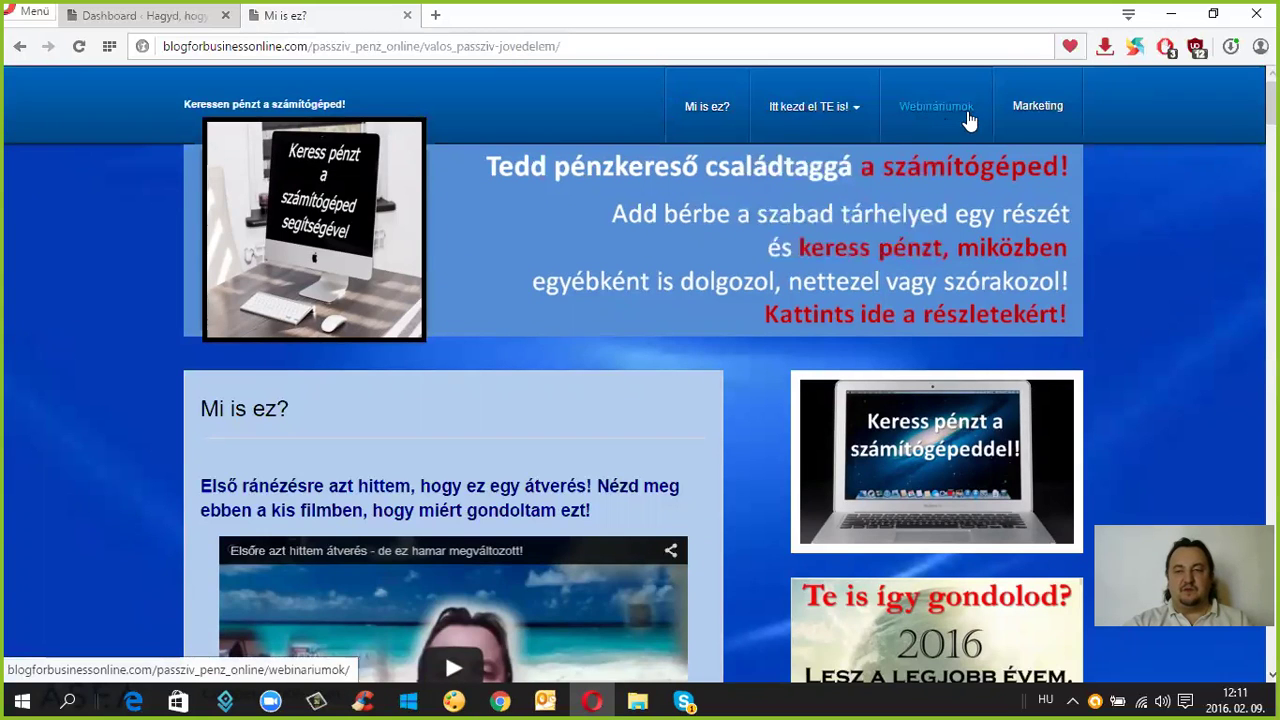
# - Open the list of all pages in the Kalatu dashboard and look through its entries
pyautogui.click(160, 18)
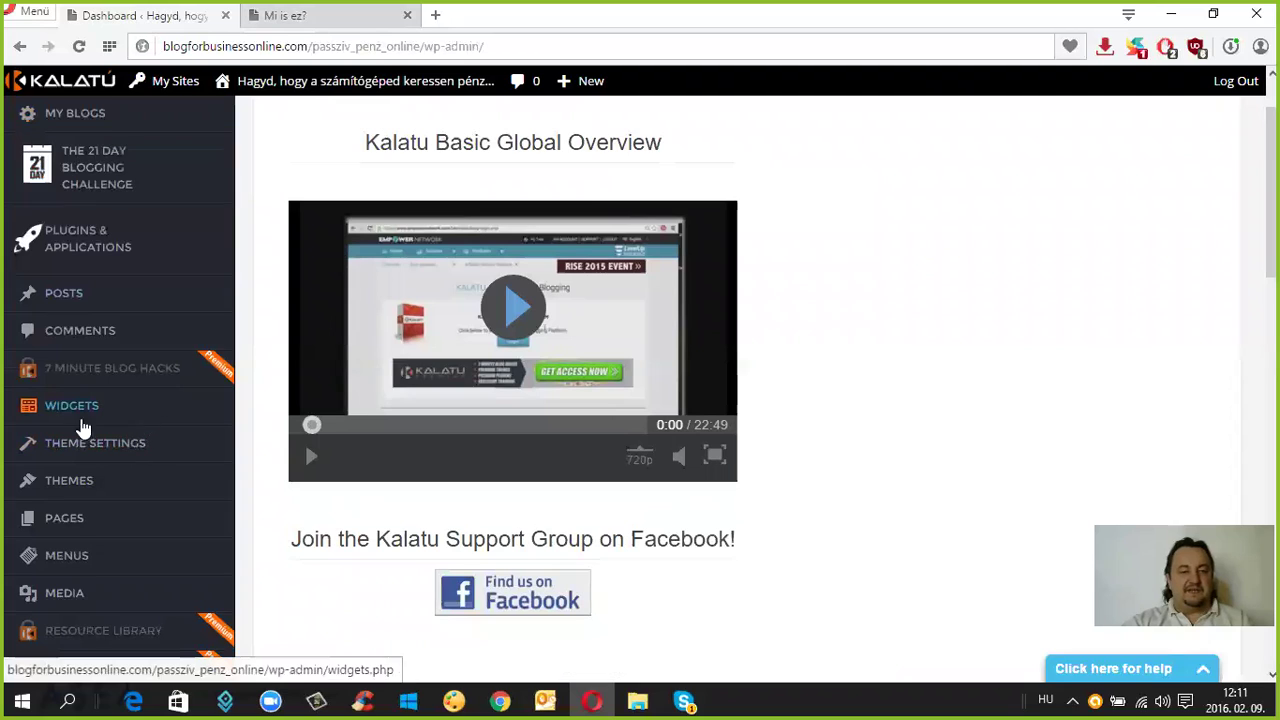
pyautogui.moveTo(38, 530)
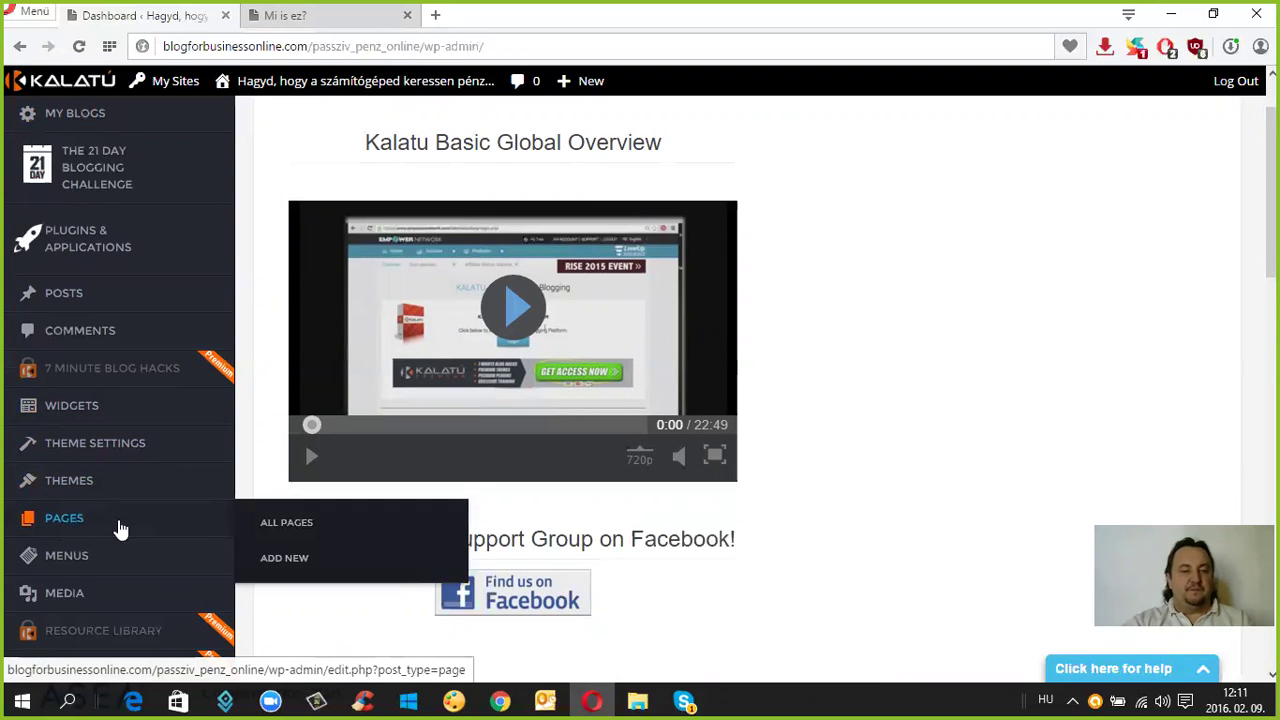
pyautogui.click(292, 532)
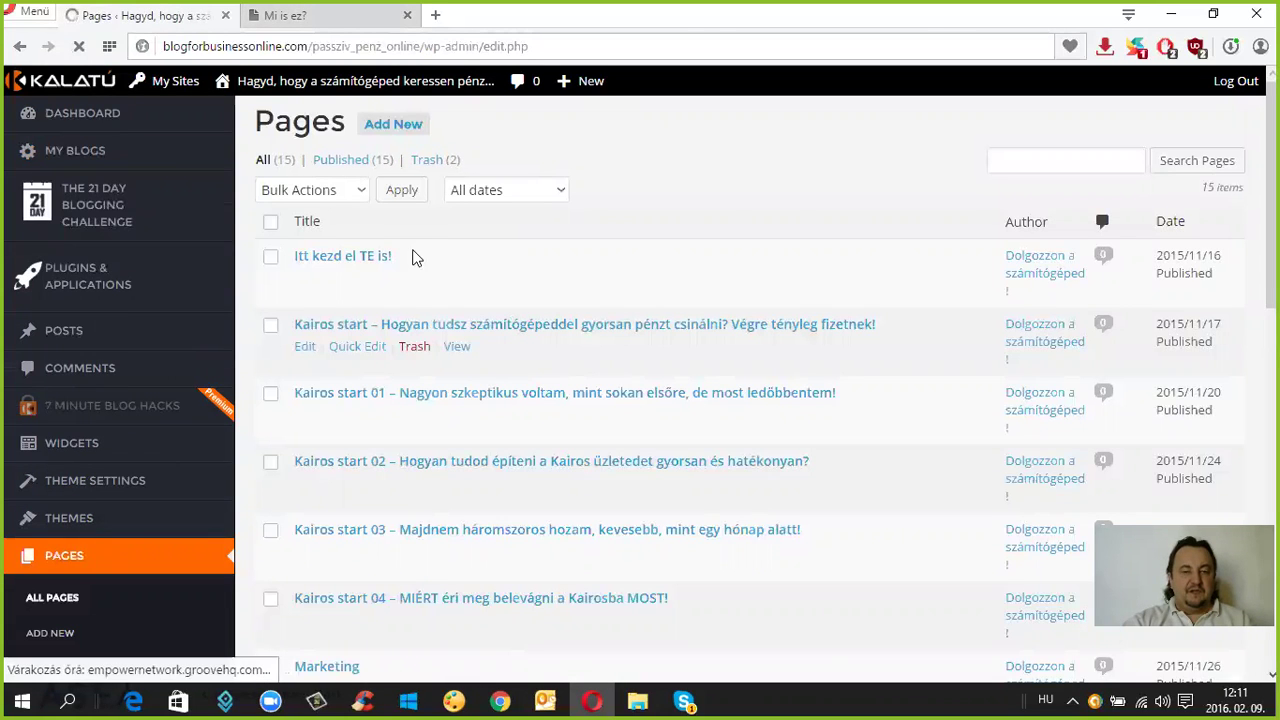
pyautogui.scroll(-1, 481, 308)
pyautogui.scroll(-5, 481, 308)
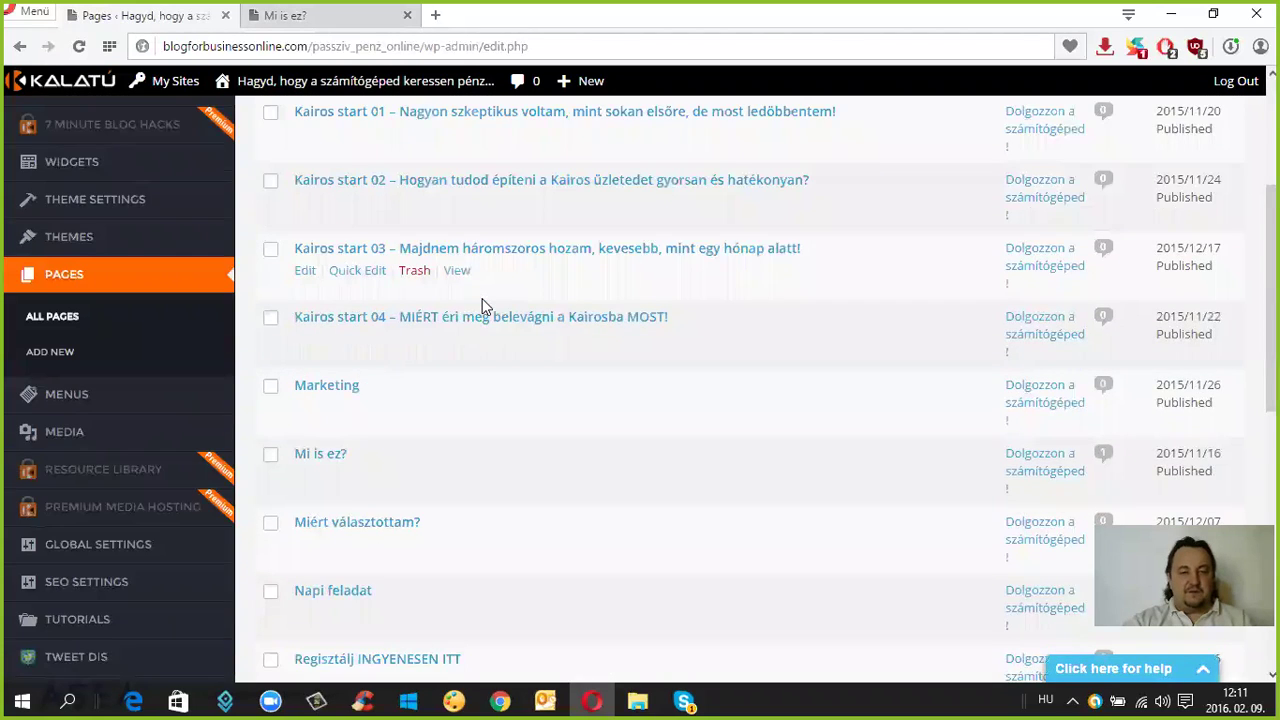
pyautogui.scroll(6, 483, 307)
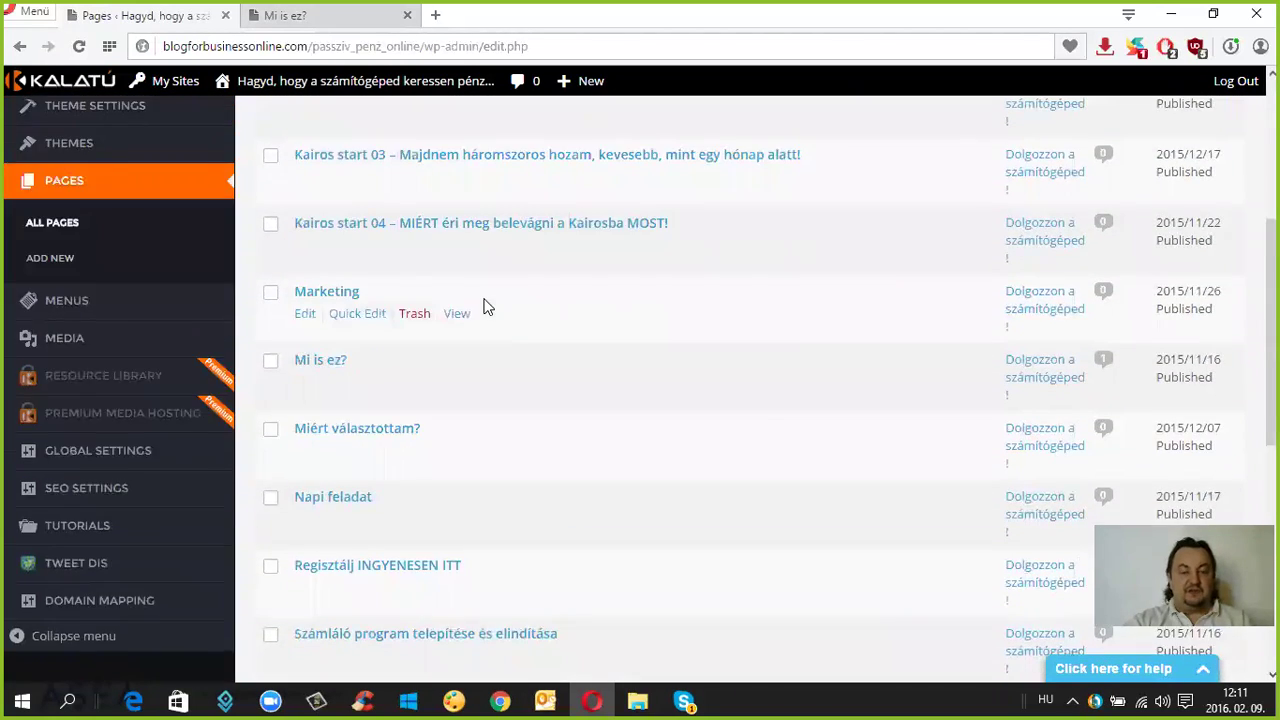
pyautogui.scroll(-2, 485, 305)
pyautogui.scroll(1, 488, 302)
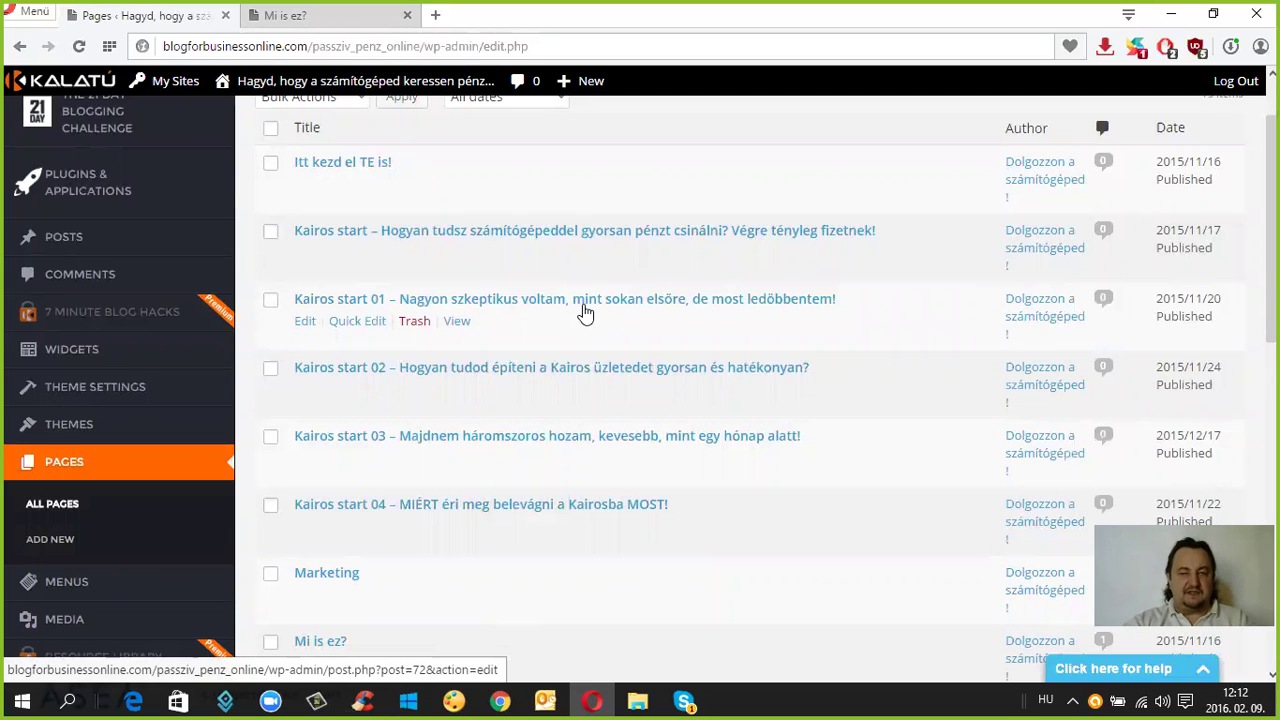
# - Open the "Mi is ez?" page from the pages list for editing
pyautogui.scroll(-2, 585, 313)
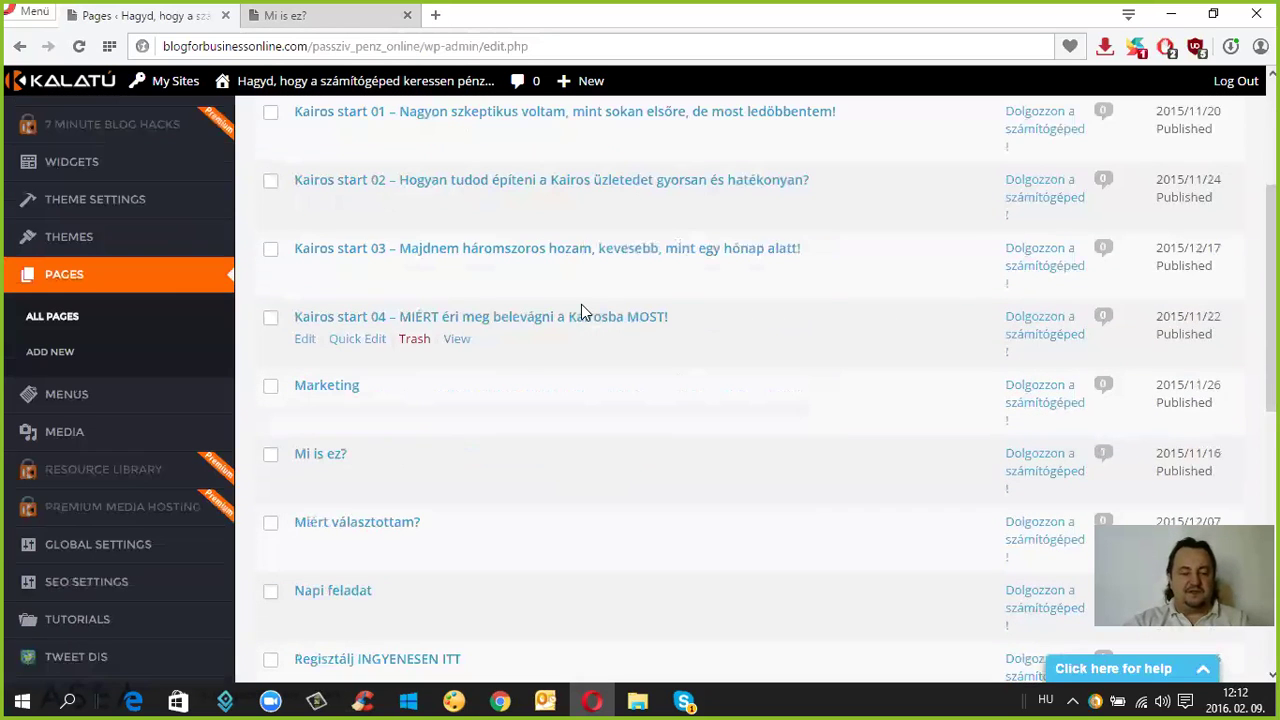
pyautogui.scroll(-1, 538, 336)
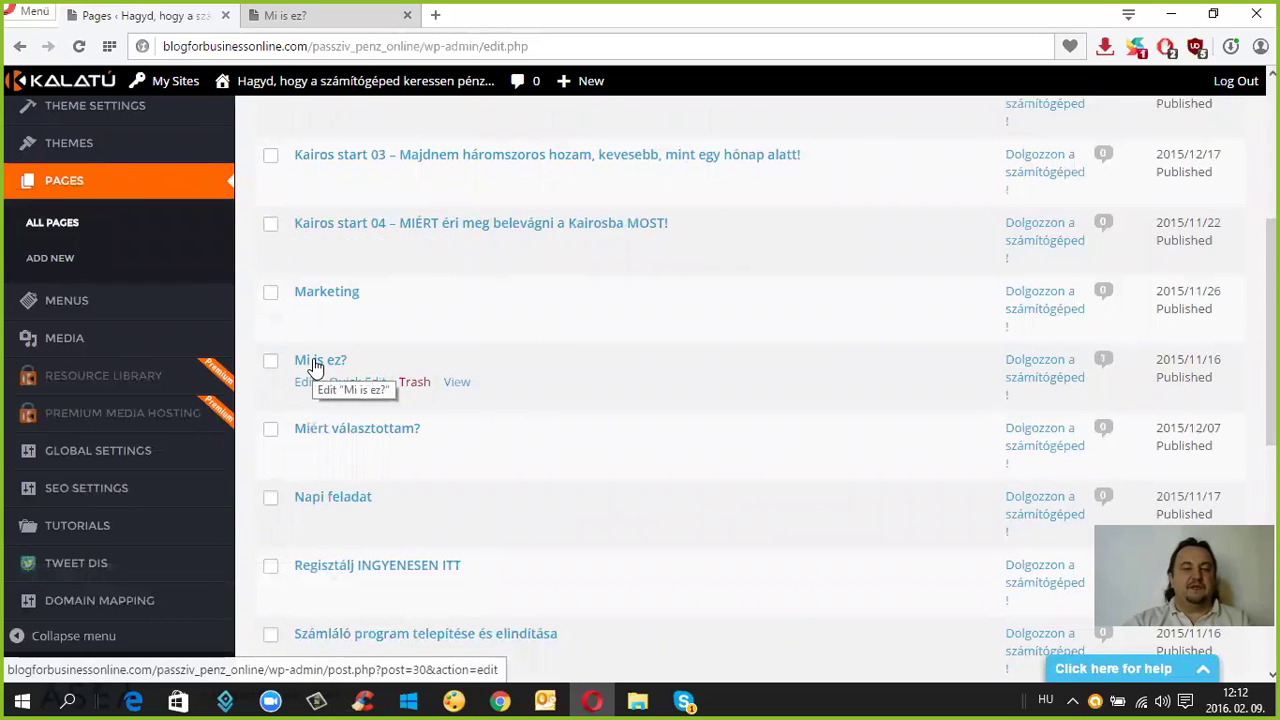
pyautogui.click(316, 366)
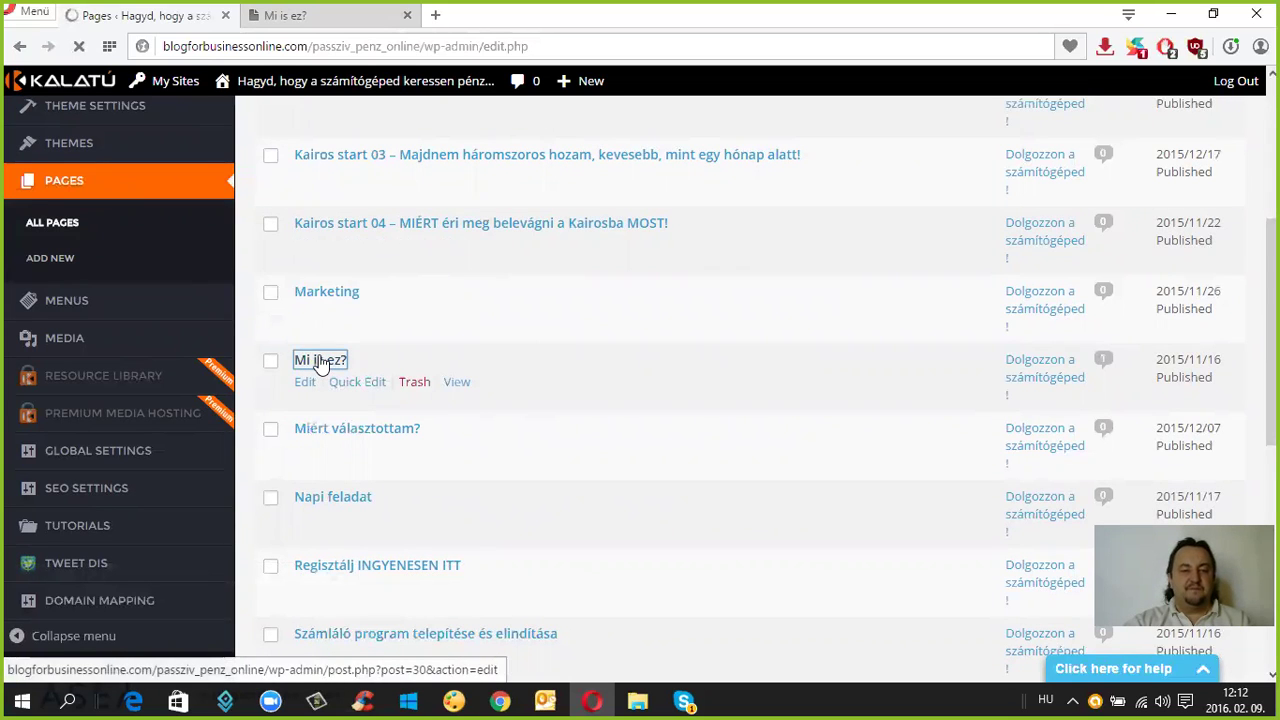
# - Review the title, opening text and first videos on the published "Mi is ez?" page
pyautogui.click(350, 15)
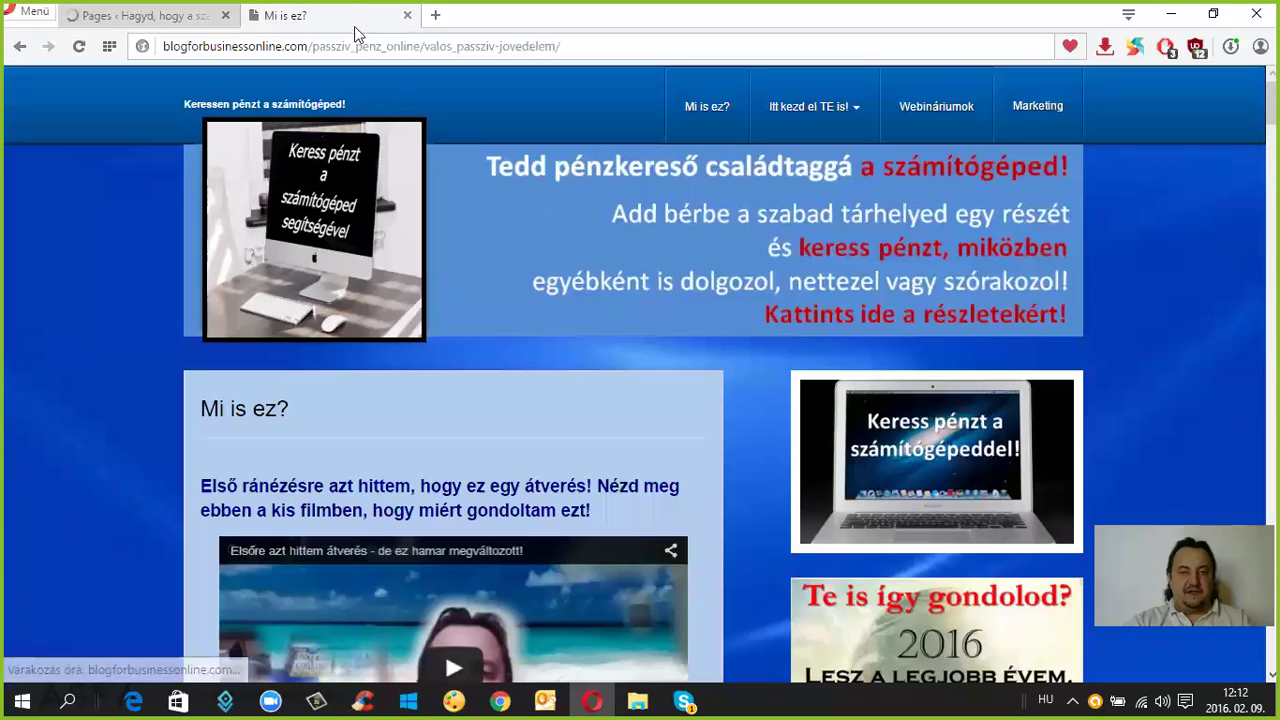
pyautogui.scroll(-5, 401, 382)
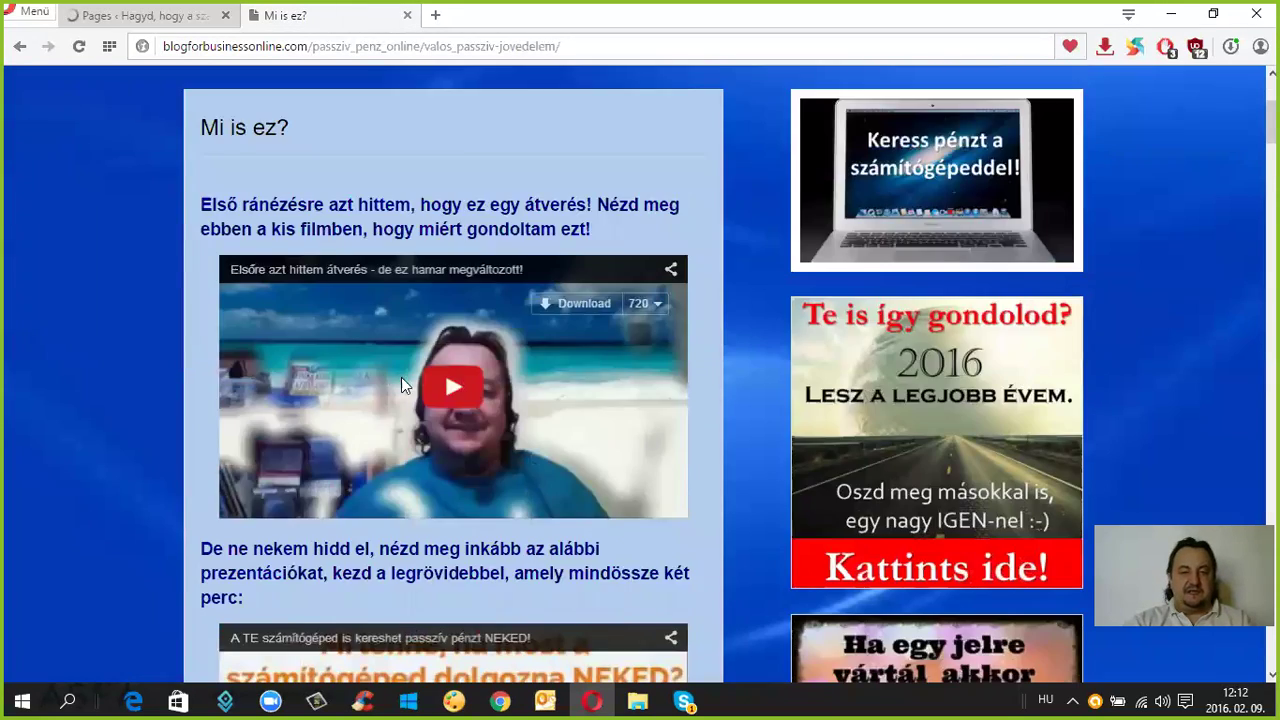
pyautogui.scroll(-3, 399, 373)
pyautogui.scroll(4, 420, 450)
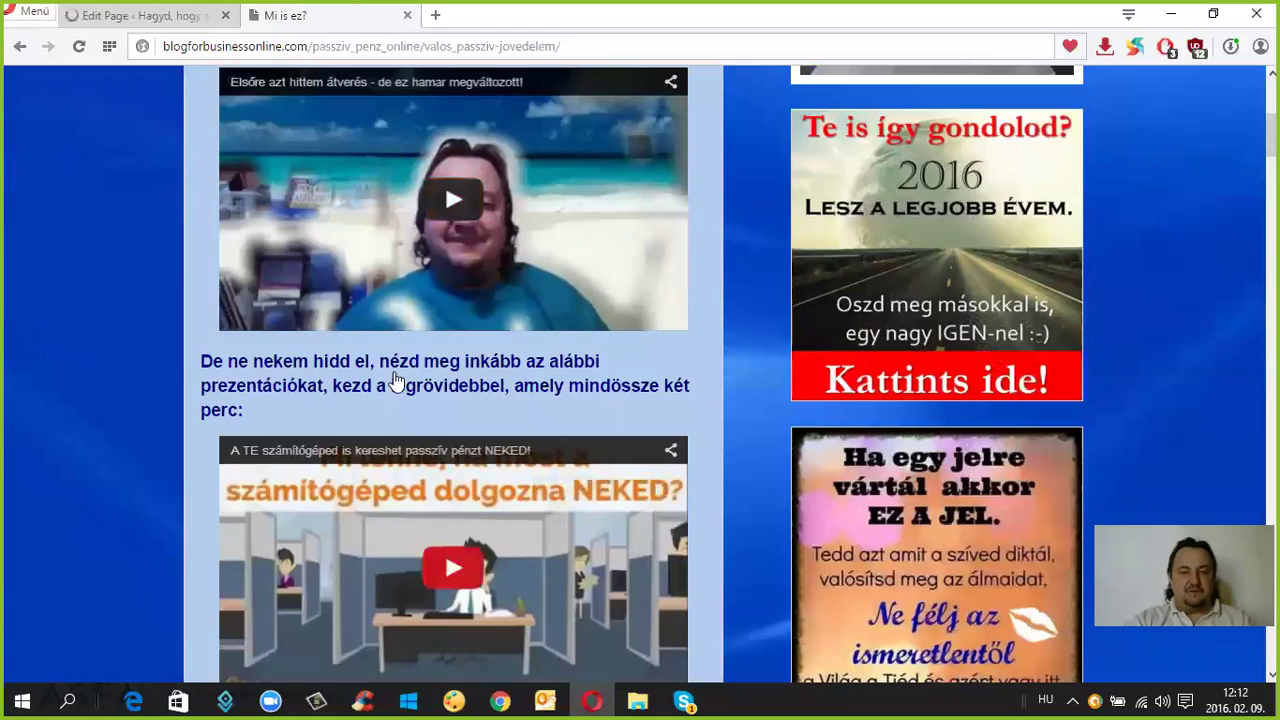
pyautogui.scroll(3, 430, 420)
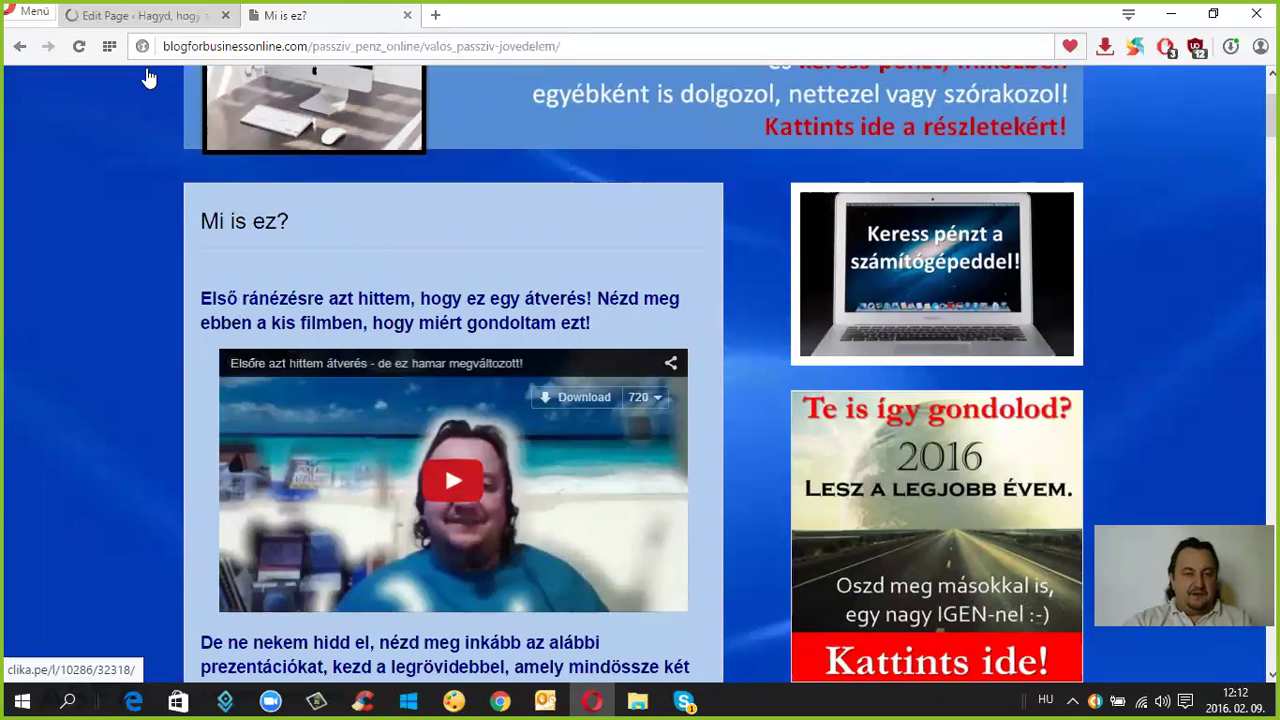
# - Return to the page editor and inspect the opening paragraph and first embedded video, placing the text cursor after "gondoltam ezt!"
pyautogui.click(160, 15)
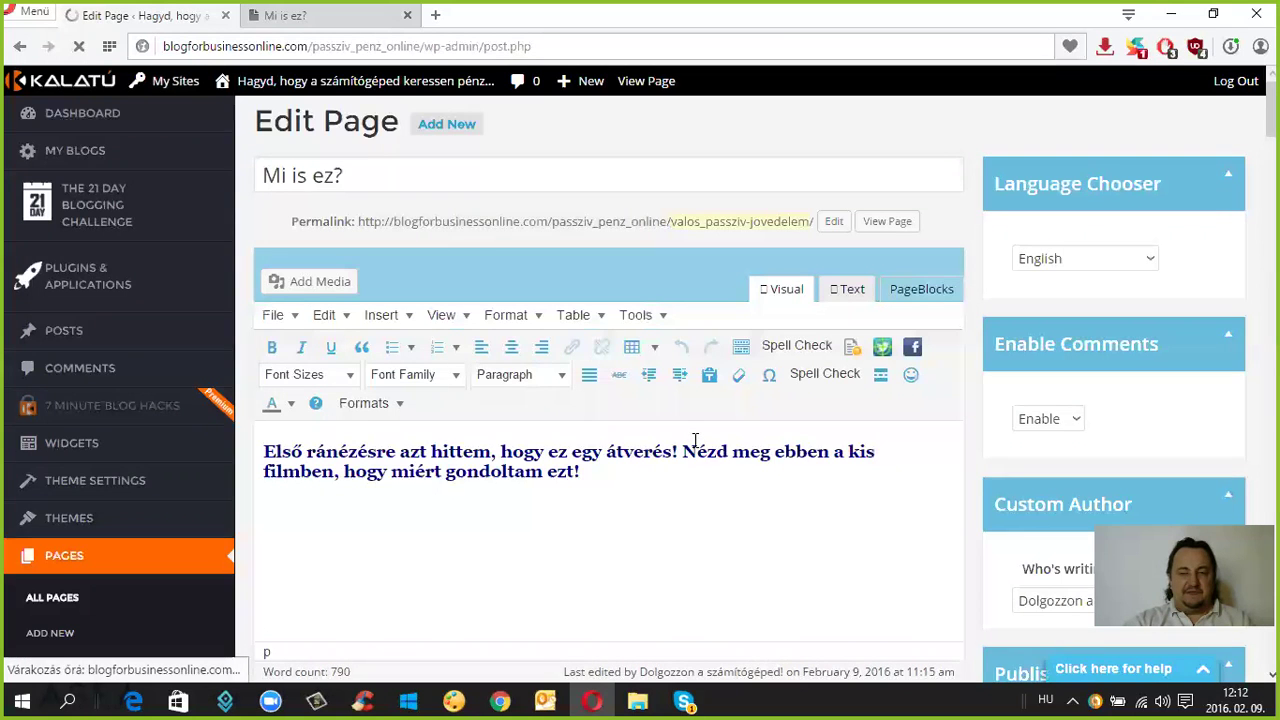
pyautogui.scroll(-1, 695, 440)
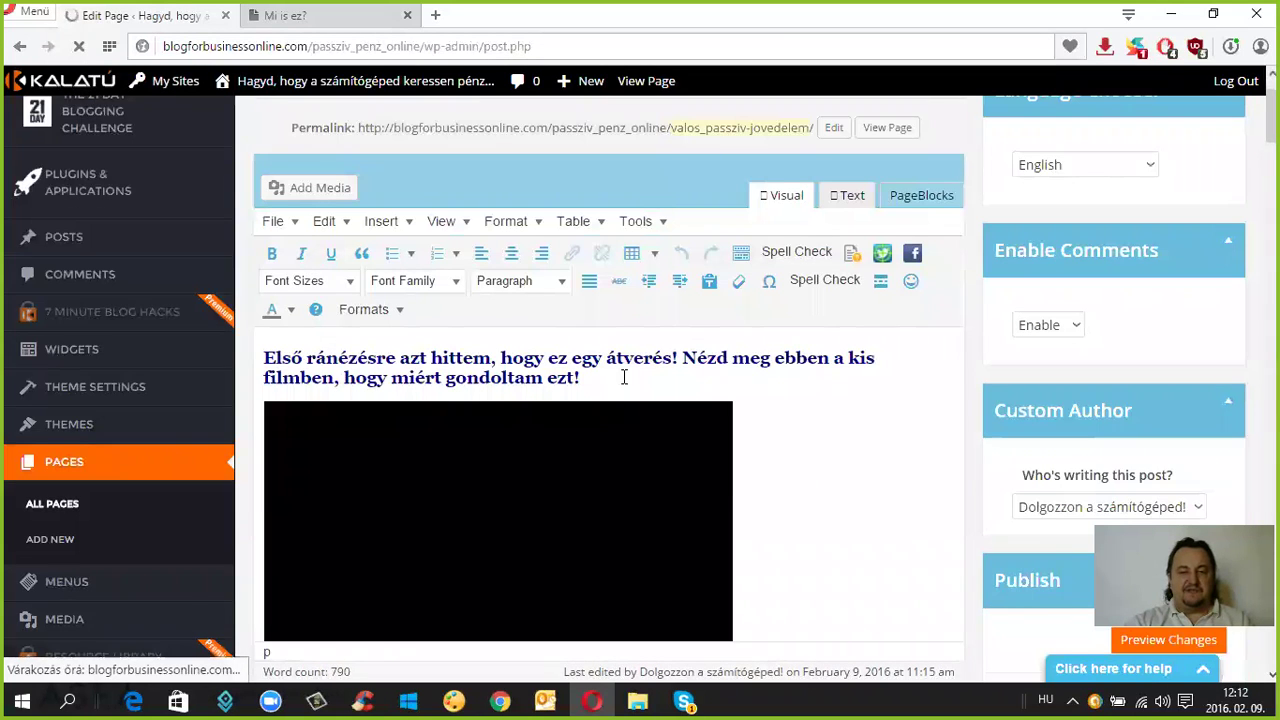
pyautogui.scroll(-1, 623, 376)
pyautogui.click(797, 398)
pyautogui.scroll(1, 630, 411)
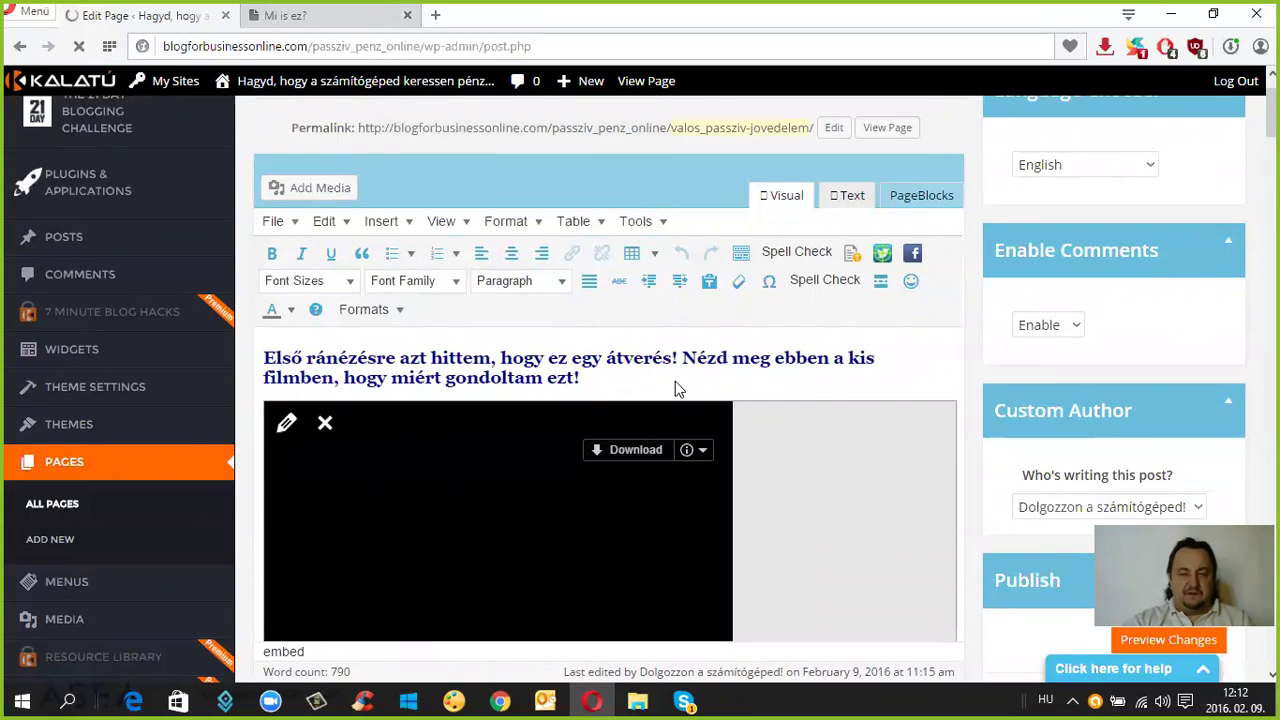
pyautogui.scroll(1, 900, 383)
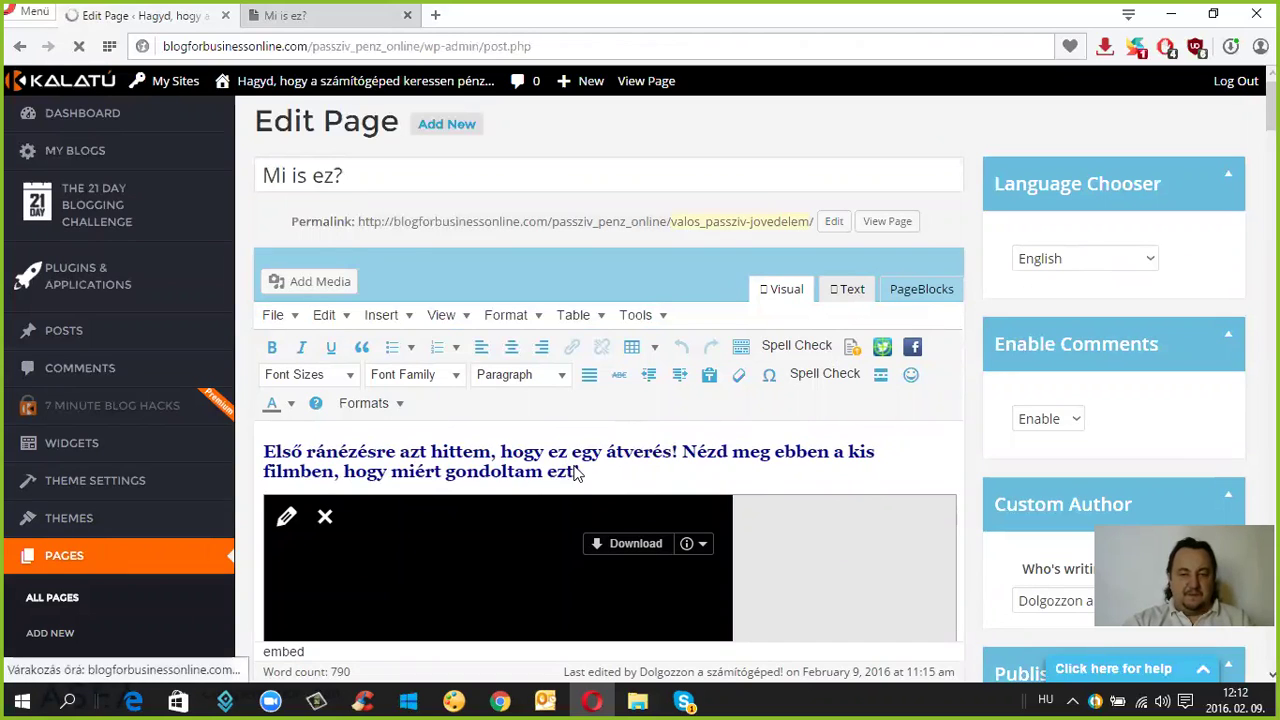
pyautogui.press('Left')
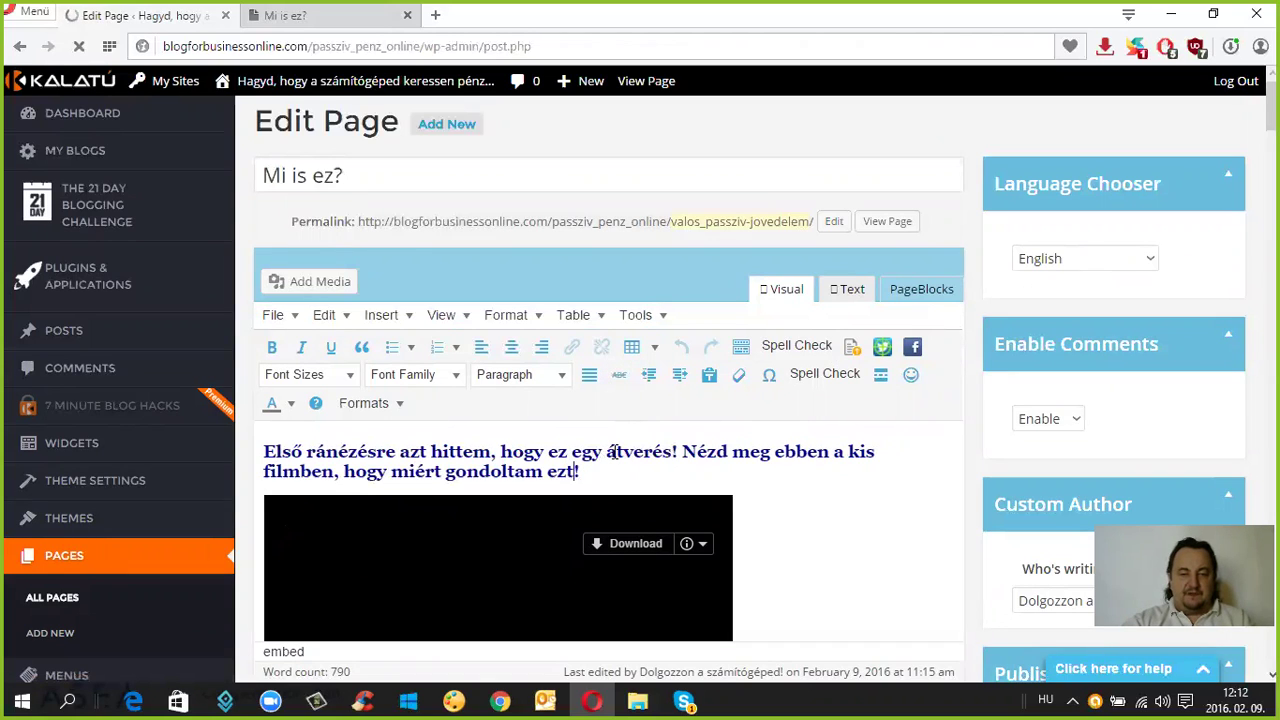
pyautogui.click(592, 456)
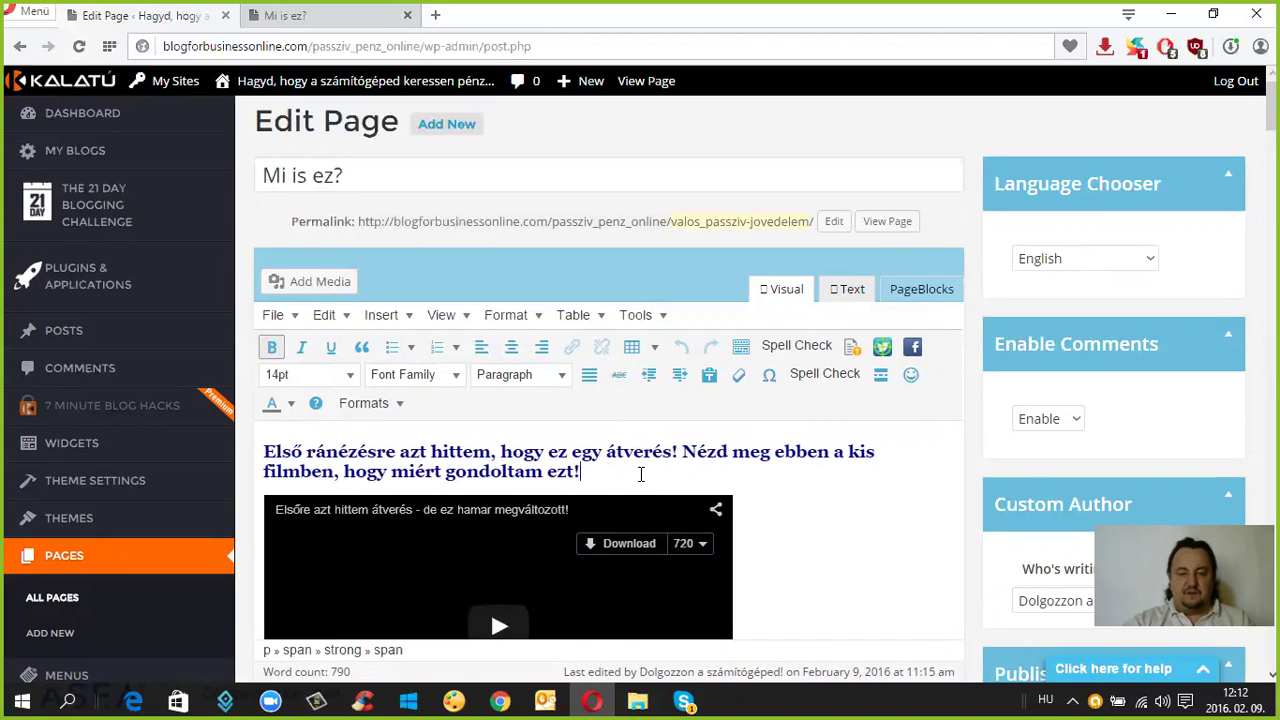
# - Look through the embedded videos and texts of the "Mi is ez?" page in the editor and return to its beginning
pyautogui.scroll(-8, 641, 474)
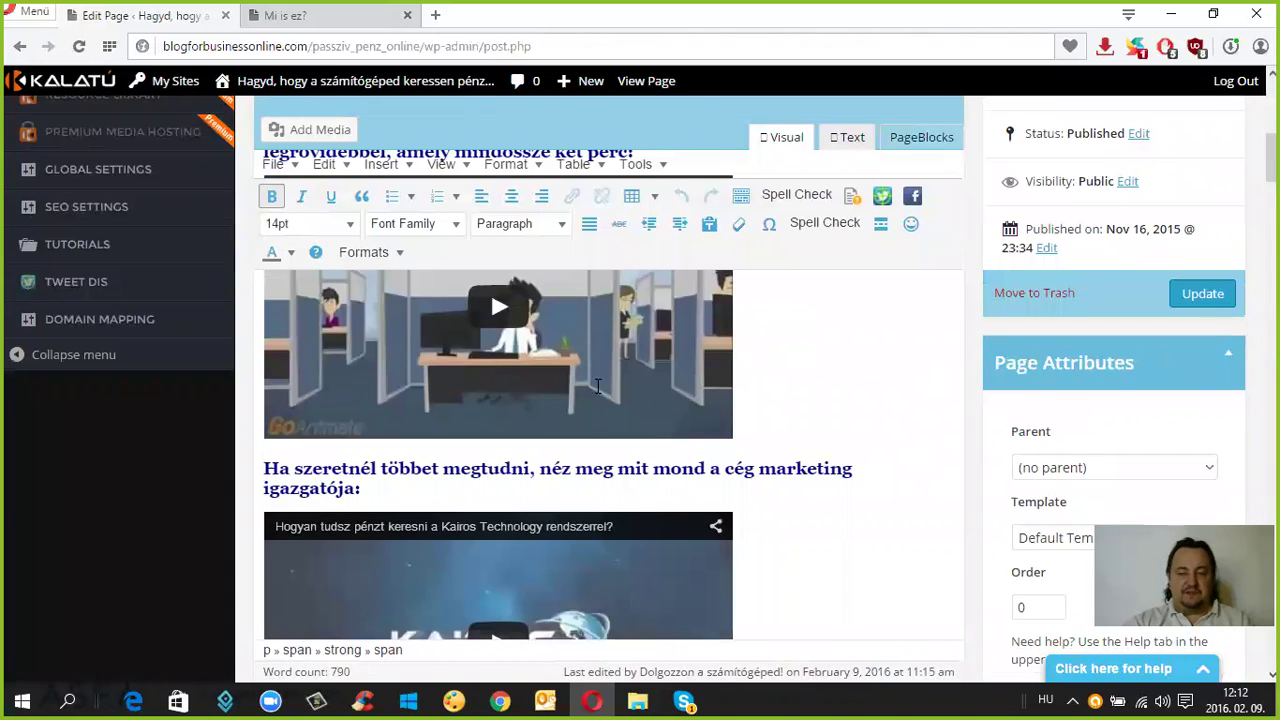
pyautogui.scroll(-5, 762, 442)
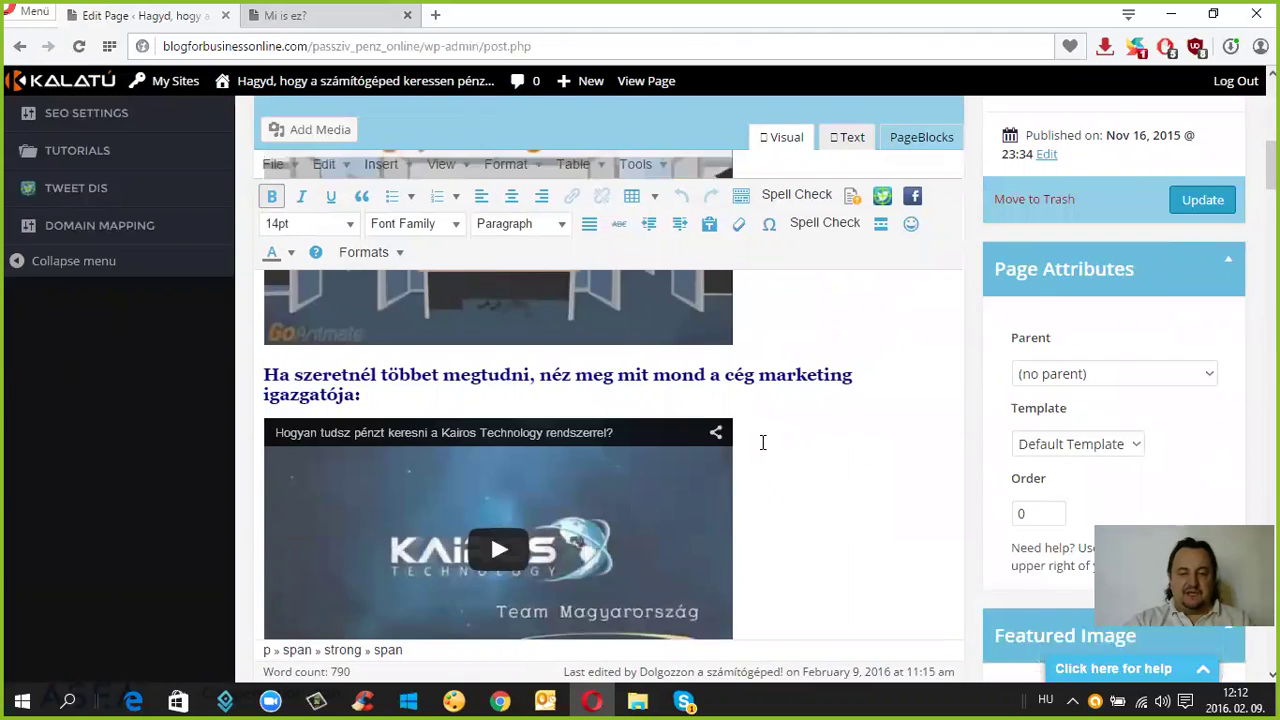
pyautogui.scroll(12, 762, 442)
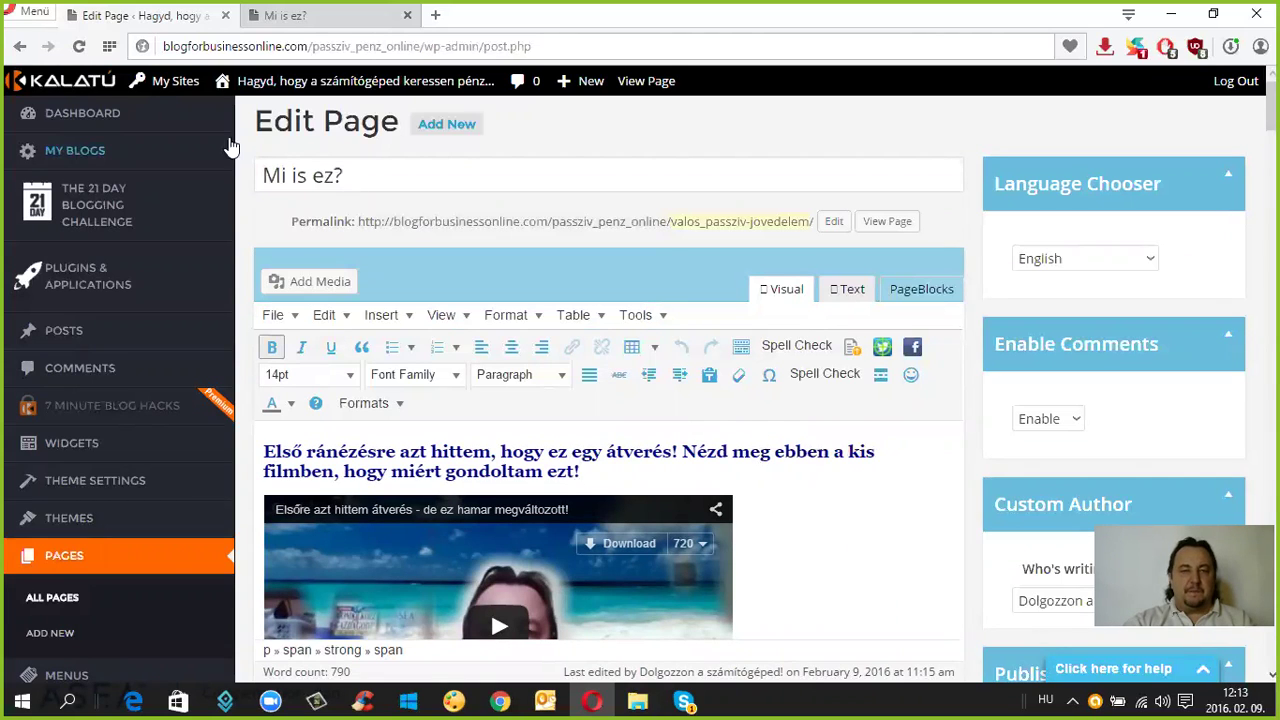
pyautogui.scroll(-5, 611, 469)
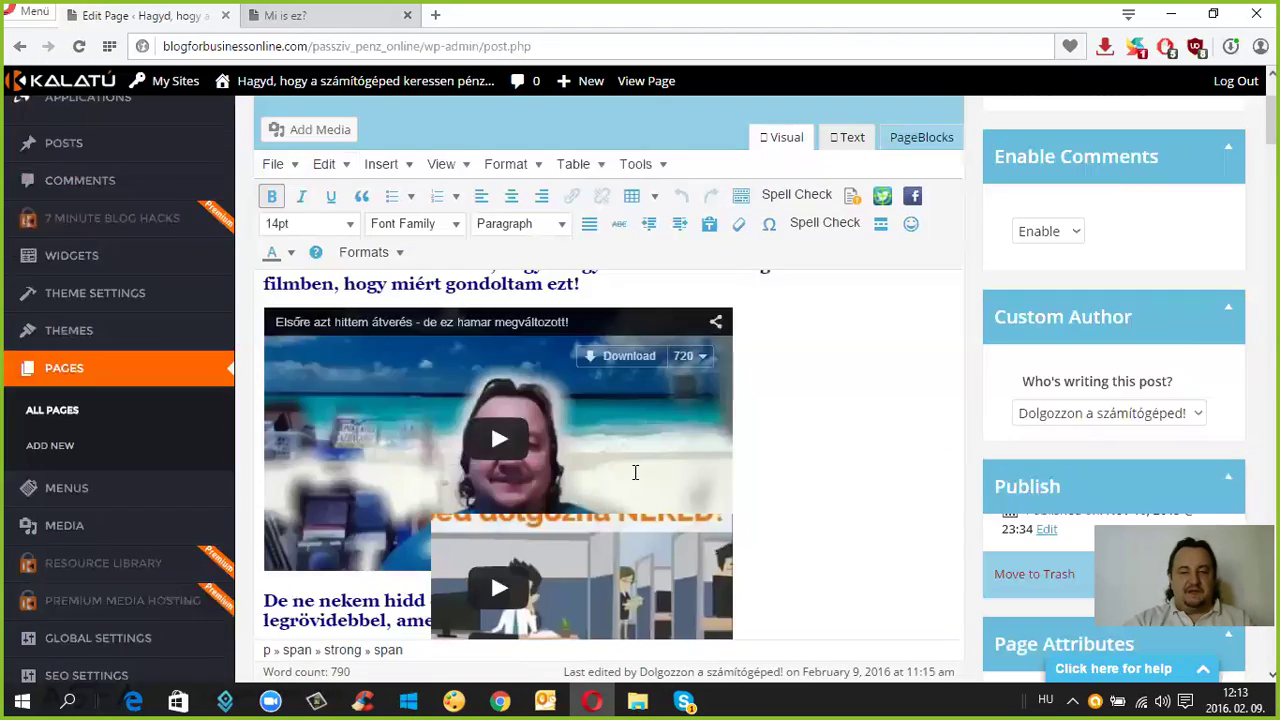
pyautogui.scroll(5, 613, 490)
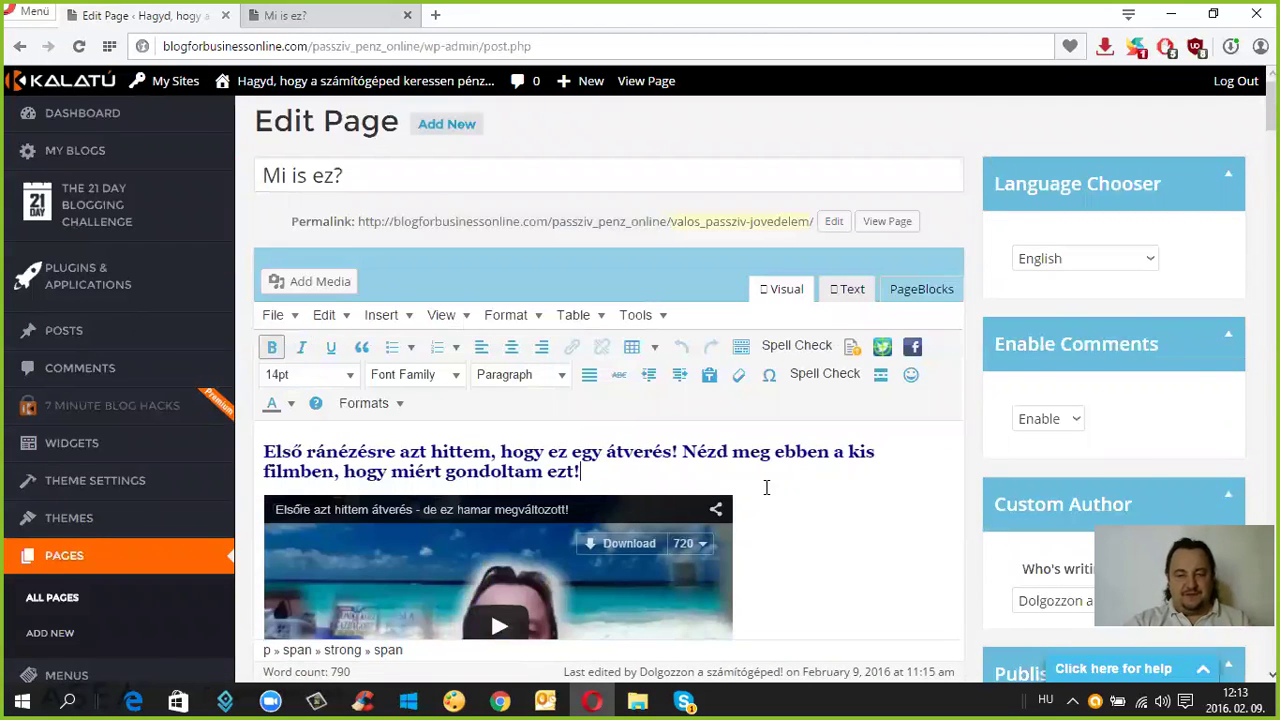
pyautogui.scroll(-3, 766, 487)
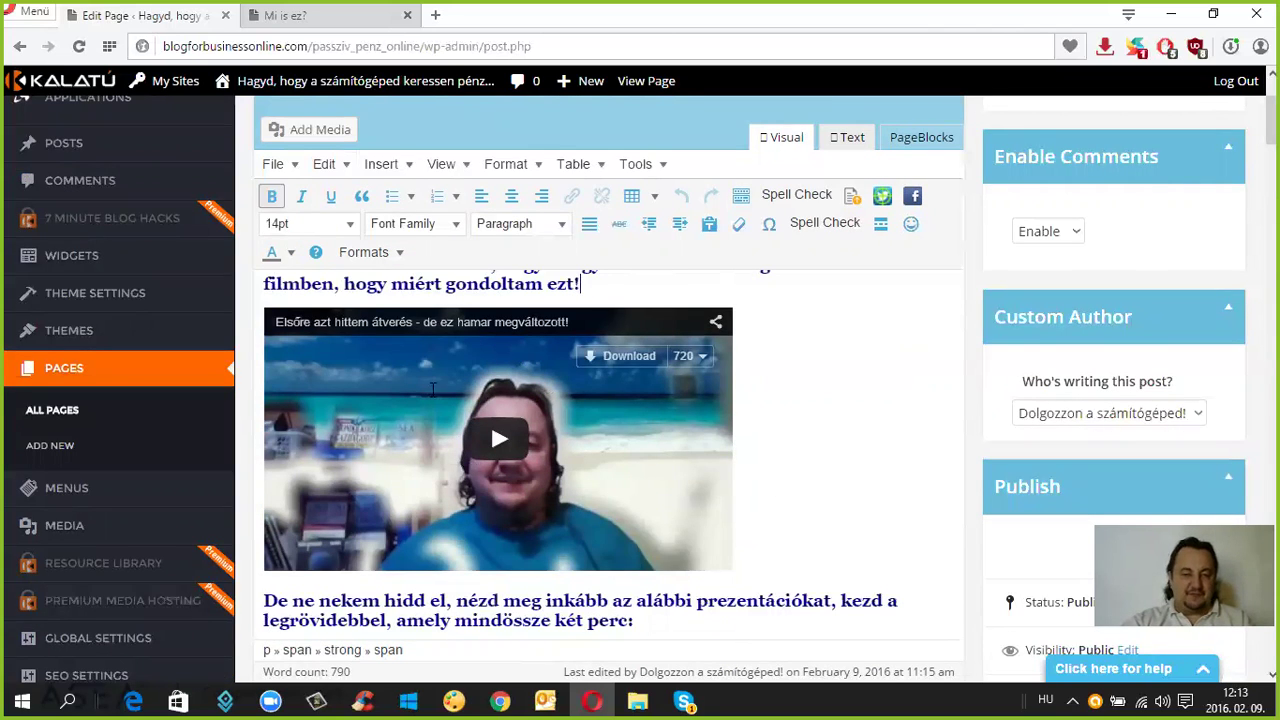
pyautogui.scroll(-10, 760, 467)
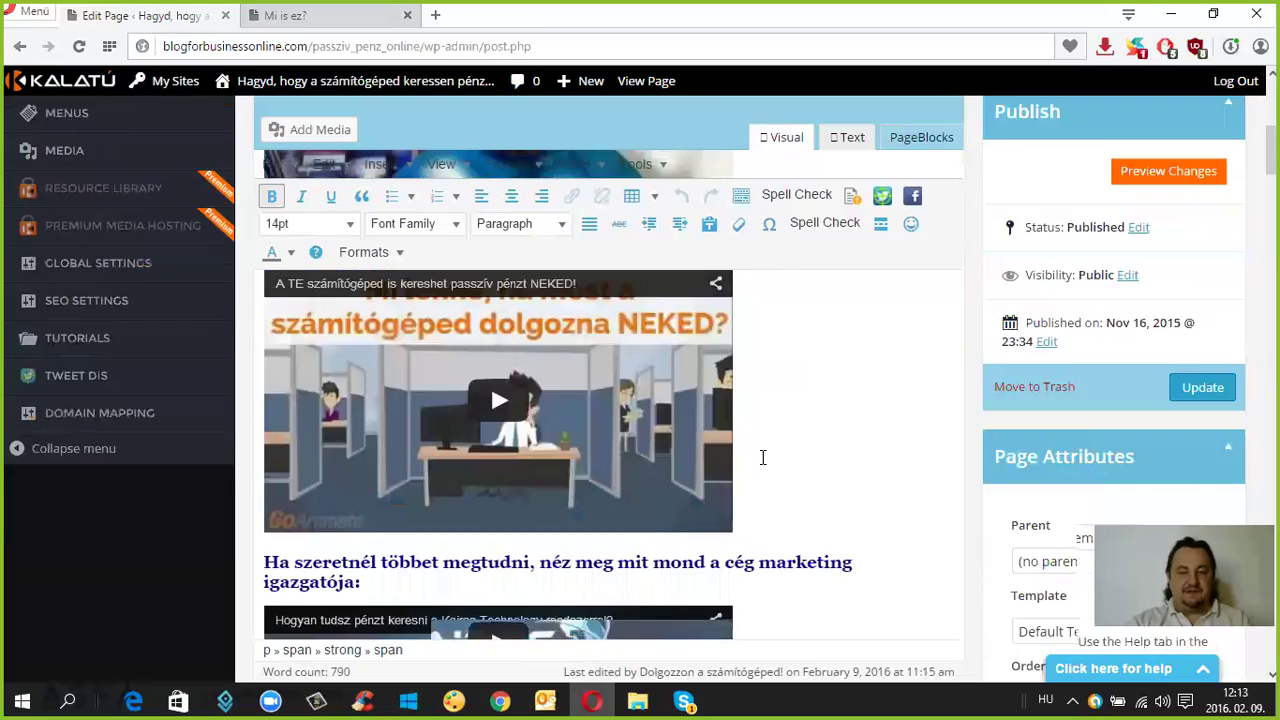
pyautogui.scroll(15, 763, 455)
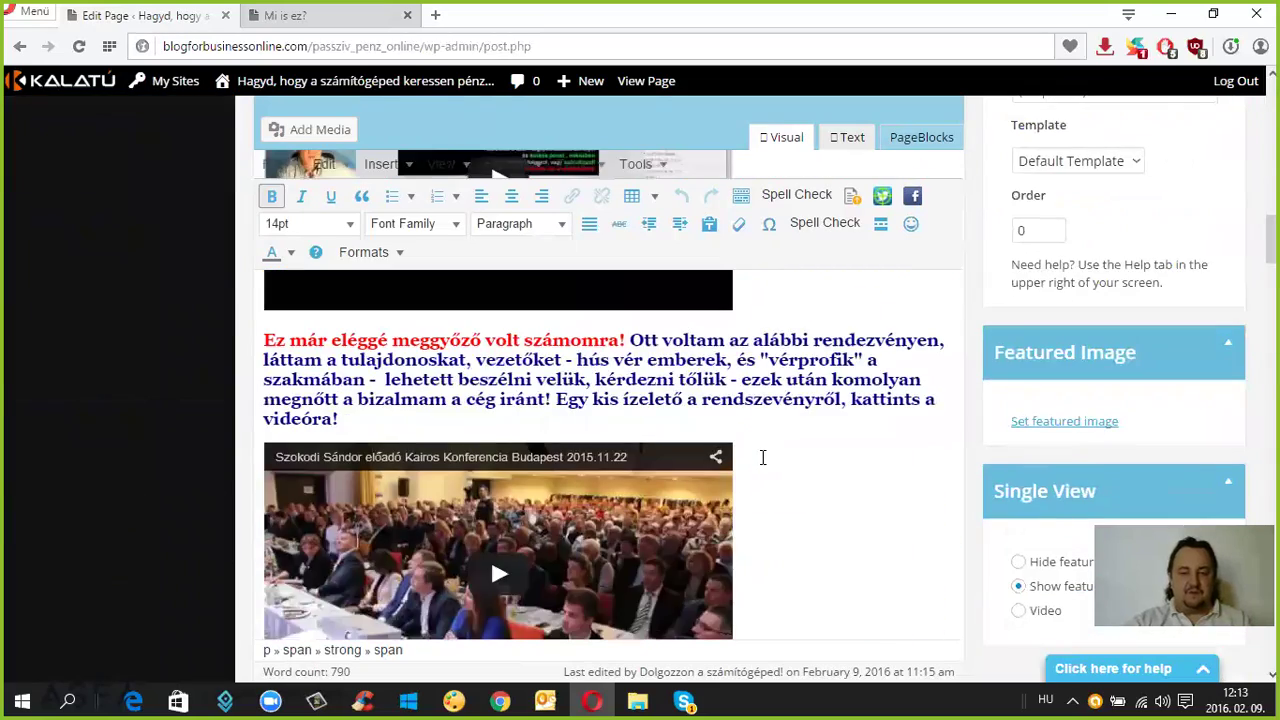
pyautogui.scroll(3, 764, 459)
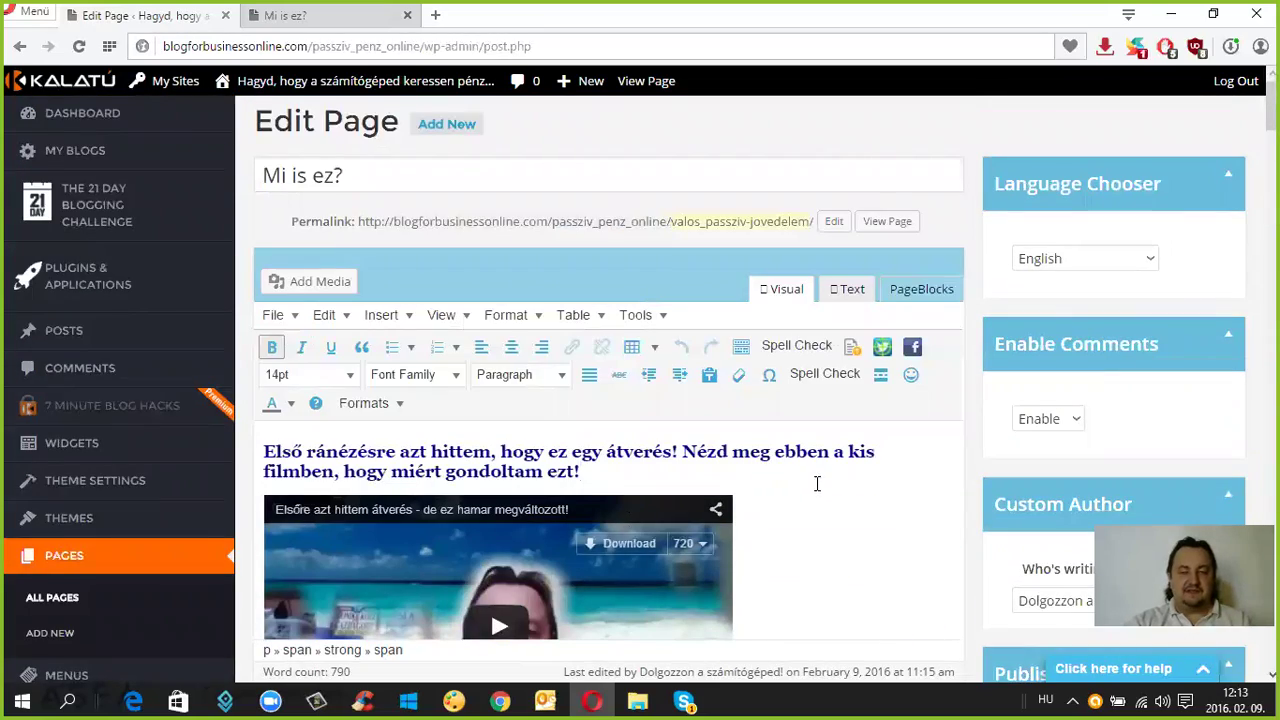
pyautogui.click(801, 470)
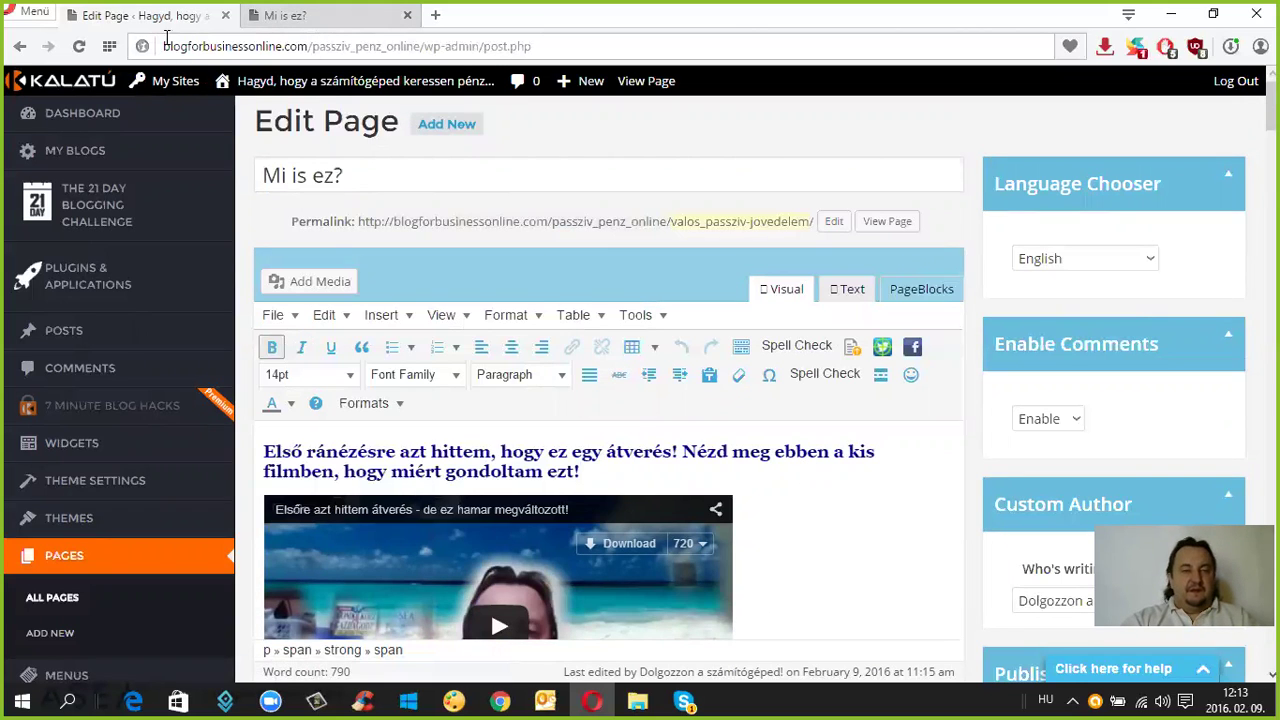
# - Open the list of all posts in the dashboard and look through the published and draft entries
pyautogui.moveTo(48, 347)
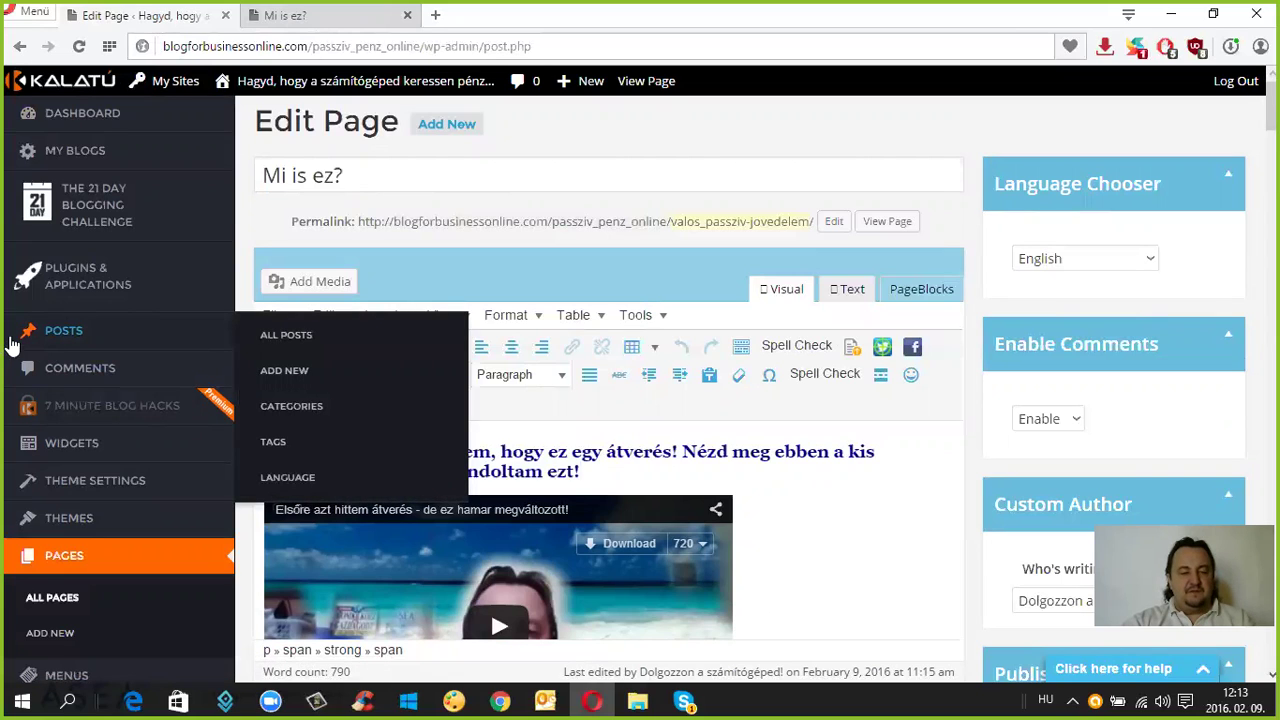
pyautogui.click(84, 332)
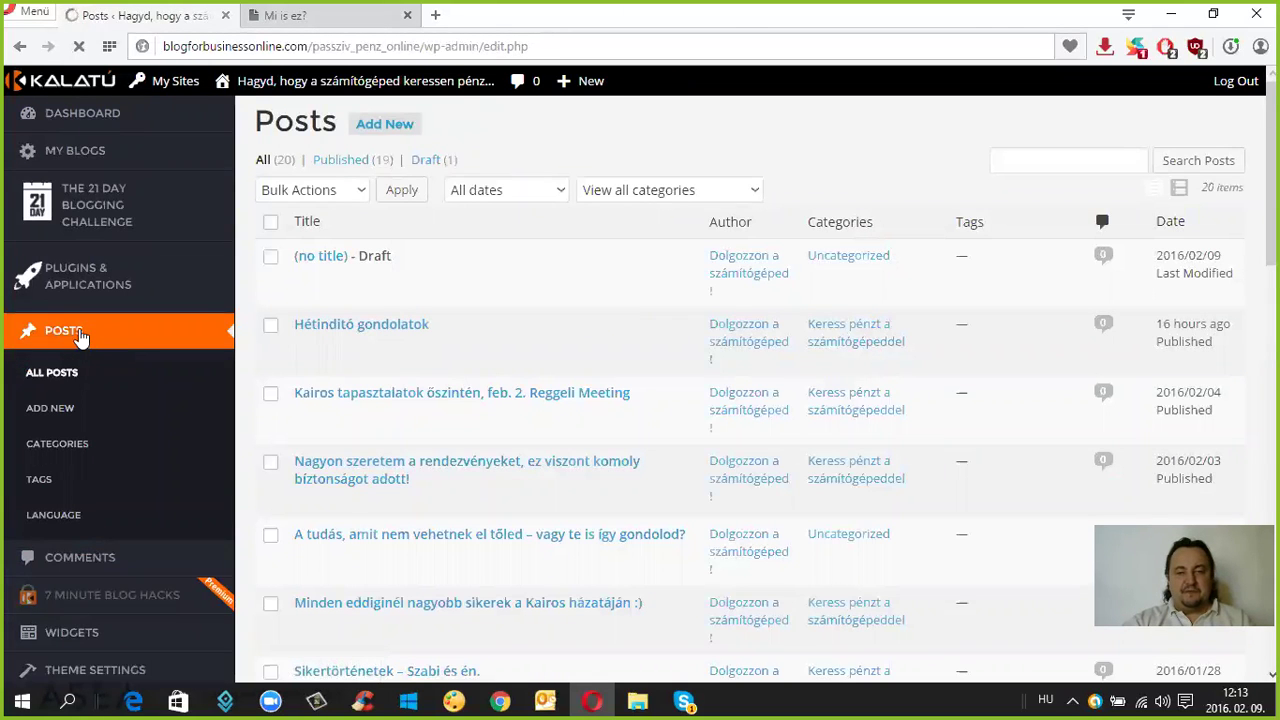
pyautogui.scroll(-4, 505, 352)
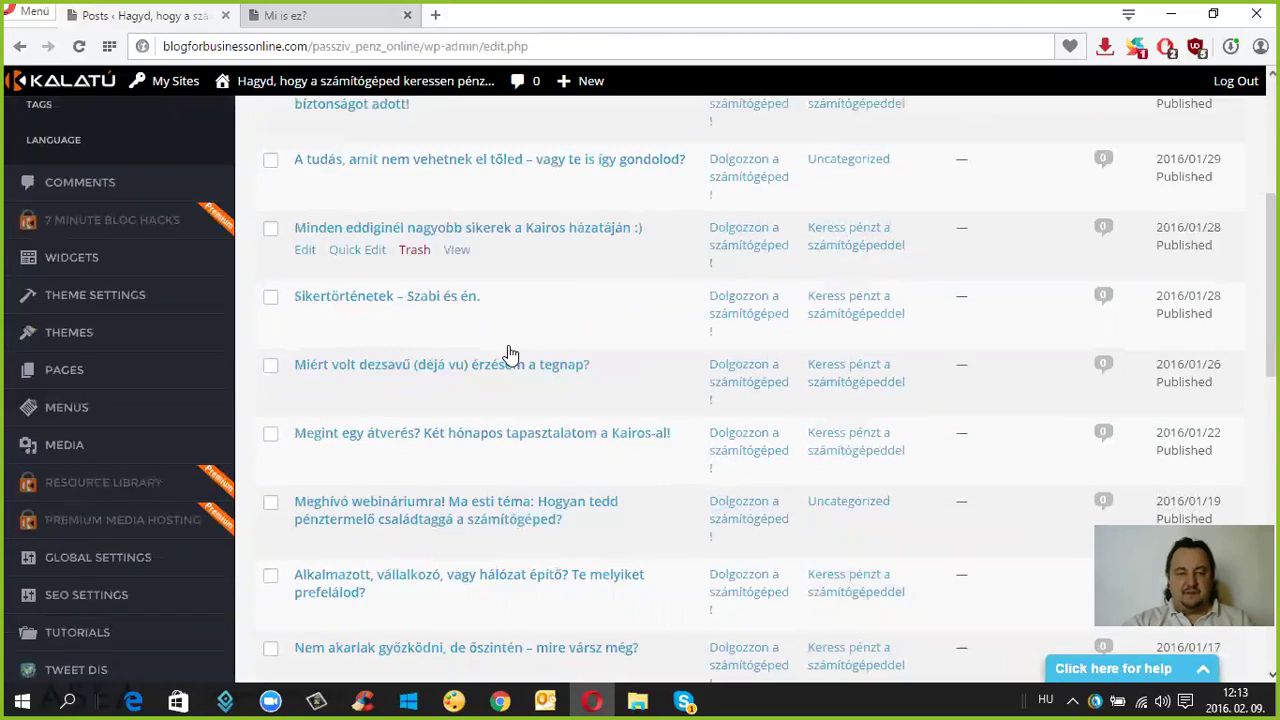
pyautogui.scroll(-6, 508, 352)
pyautogui.scroll(7, 510, 350)
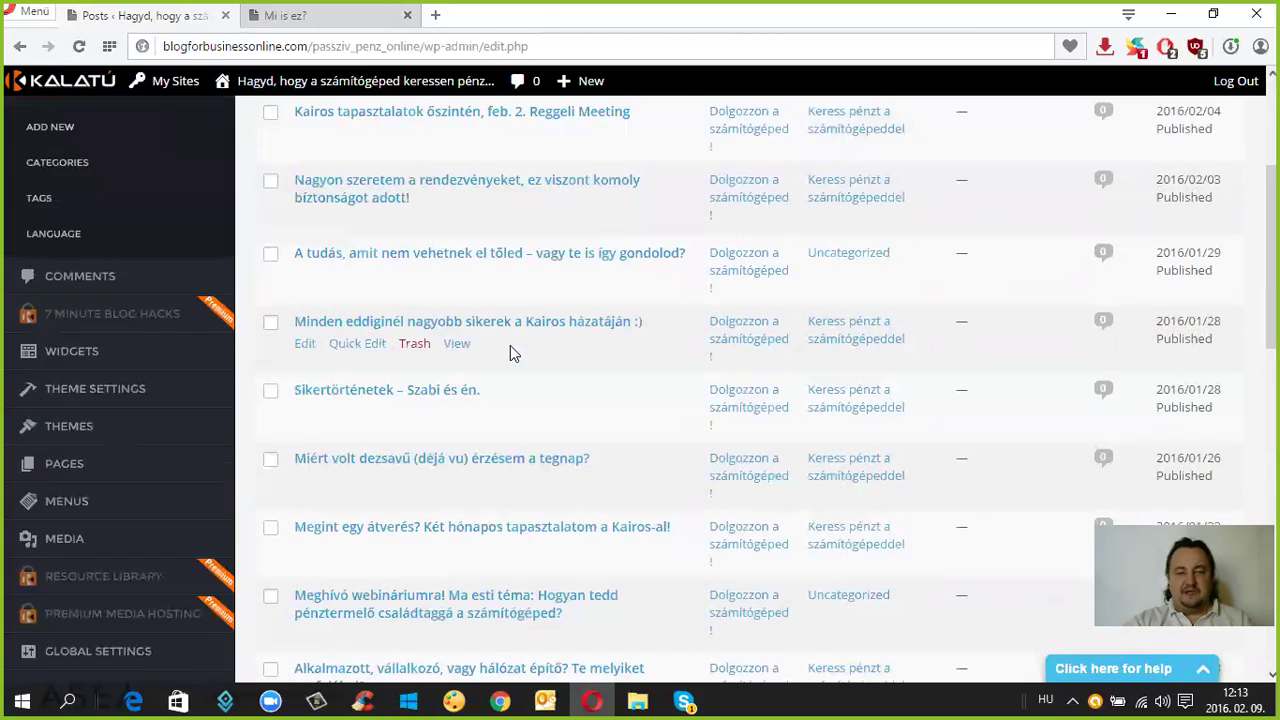
pyautogui.scroll(3, 510, 352)
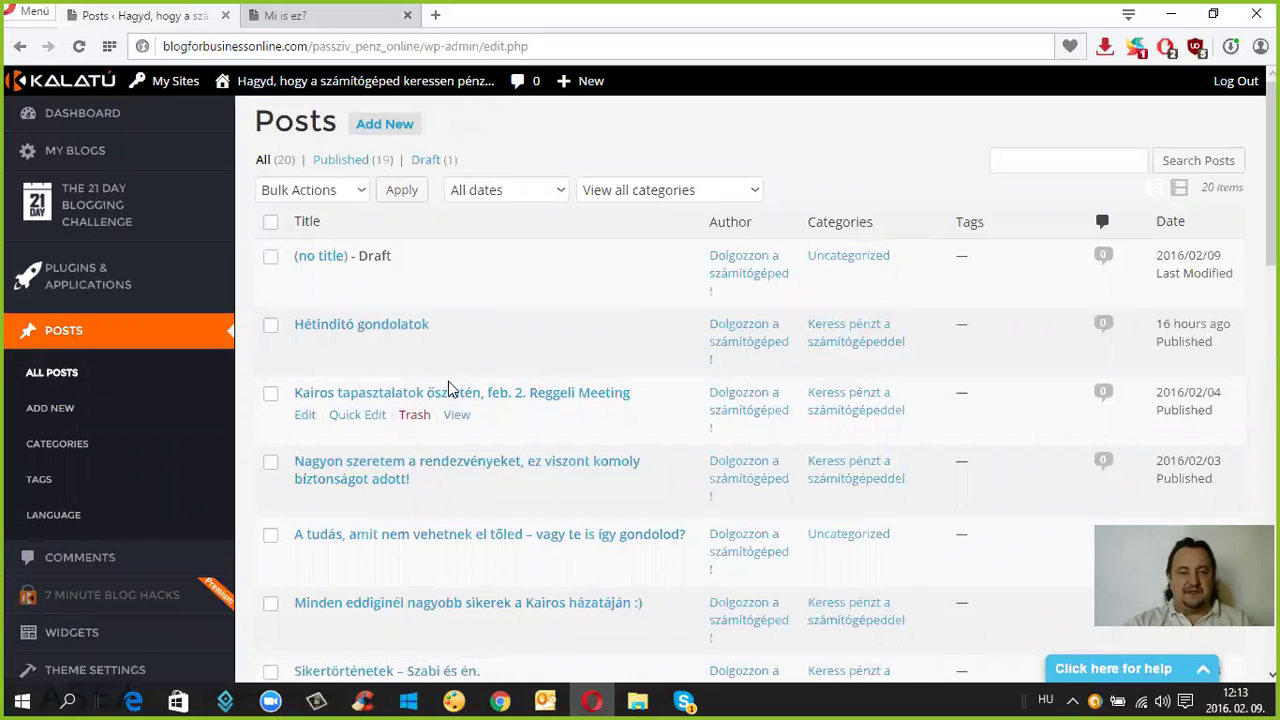
pyautogui.scroll(-4, 448, 388)
pyautogui.scroll(4, 450, 380)
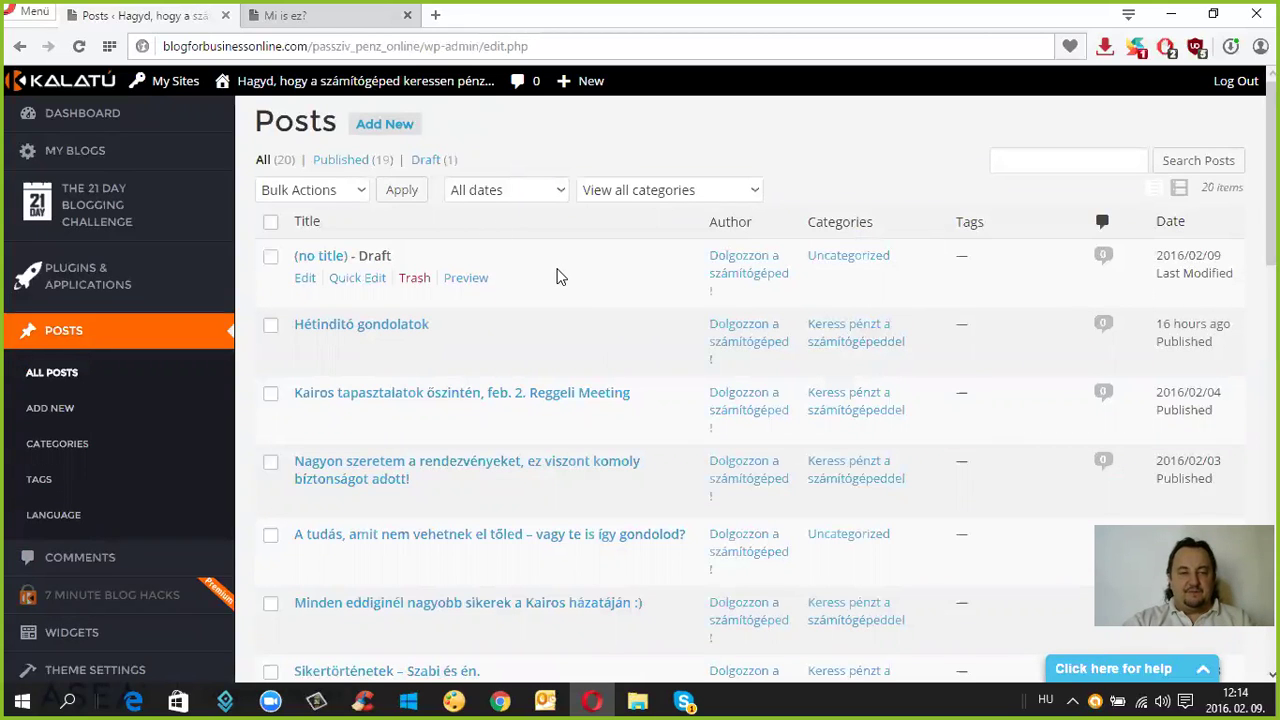
# - Return to the published "Mi is ez?" page and open the "Hétinditó gondolatok" post from the "Legfrisseb hírek!" list
pyautogui.click(335, 18)
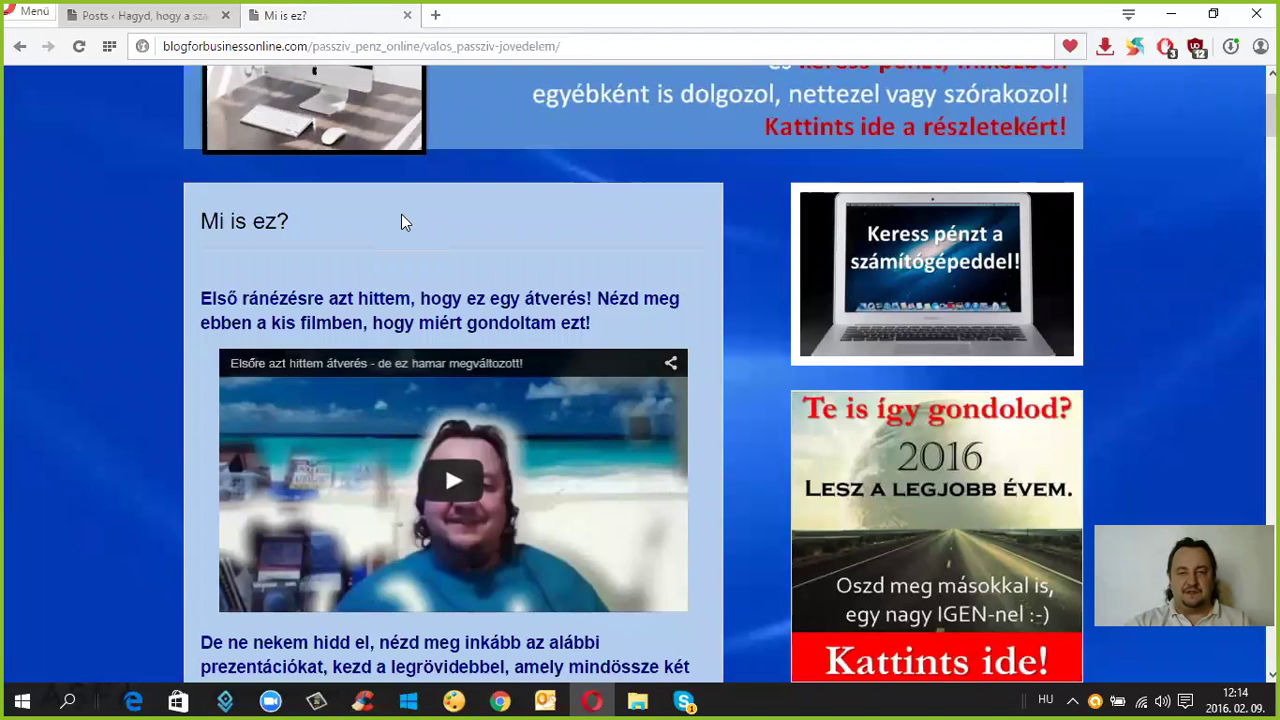
pyautogui.scroll(2, 401, 214)
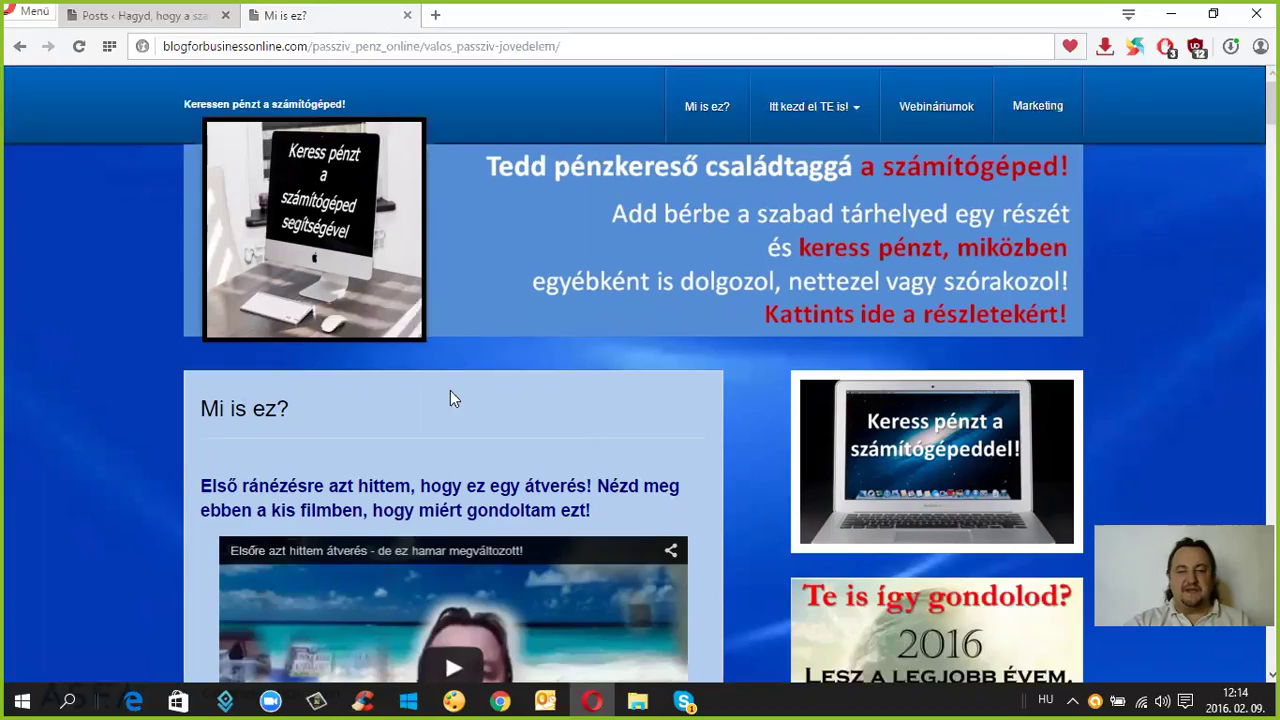
pyautogui.scroll(-1, 450, 395)
pyautogui.scroll(-2, 440, 400)
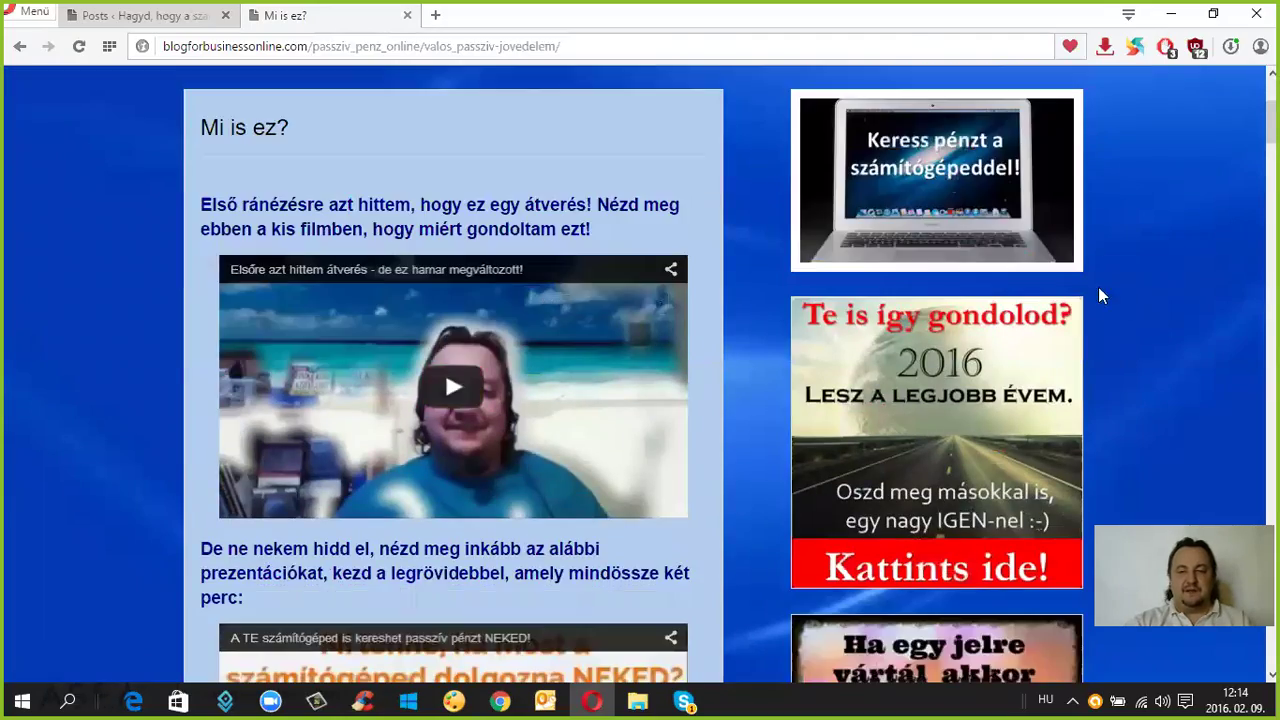
pyautogui.scroll(-15, 1098, 287)
pyautogui.scroll(-12, 1153, 261)
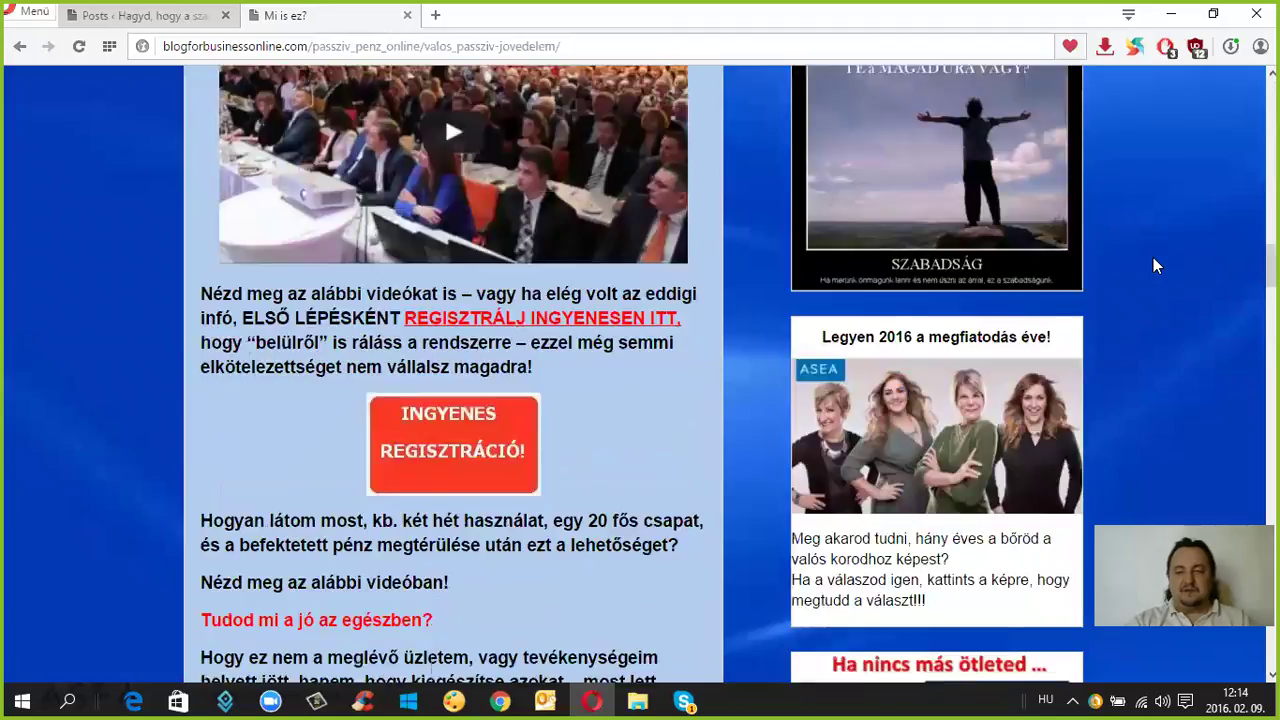
pyautogui.scroll(-4, 1153, 265)
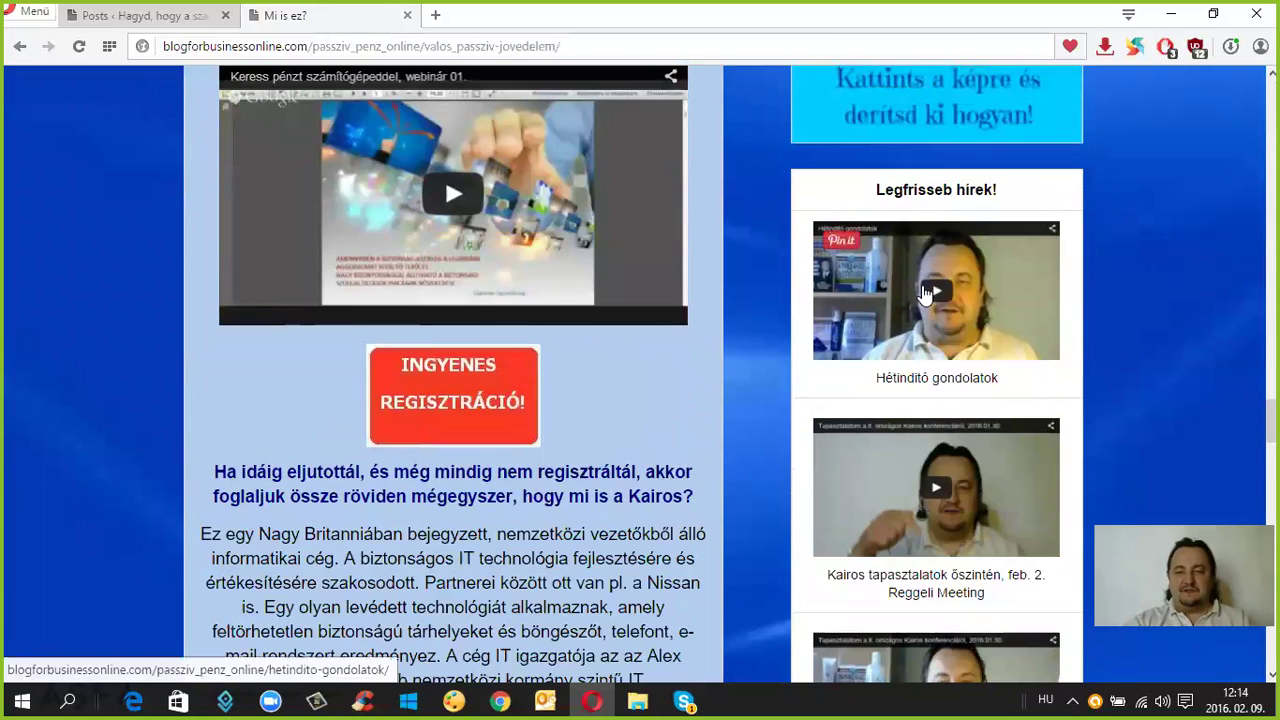
pyautogui.click(922, 380)
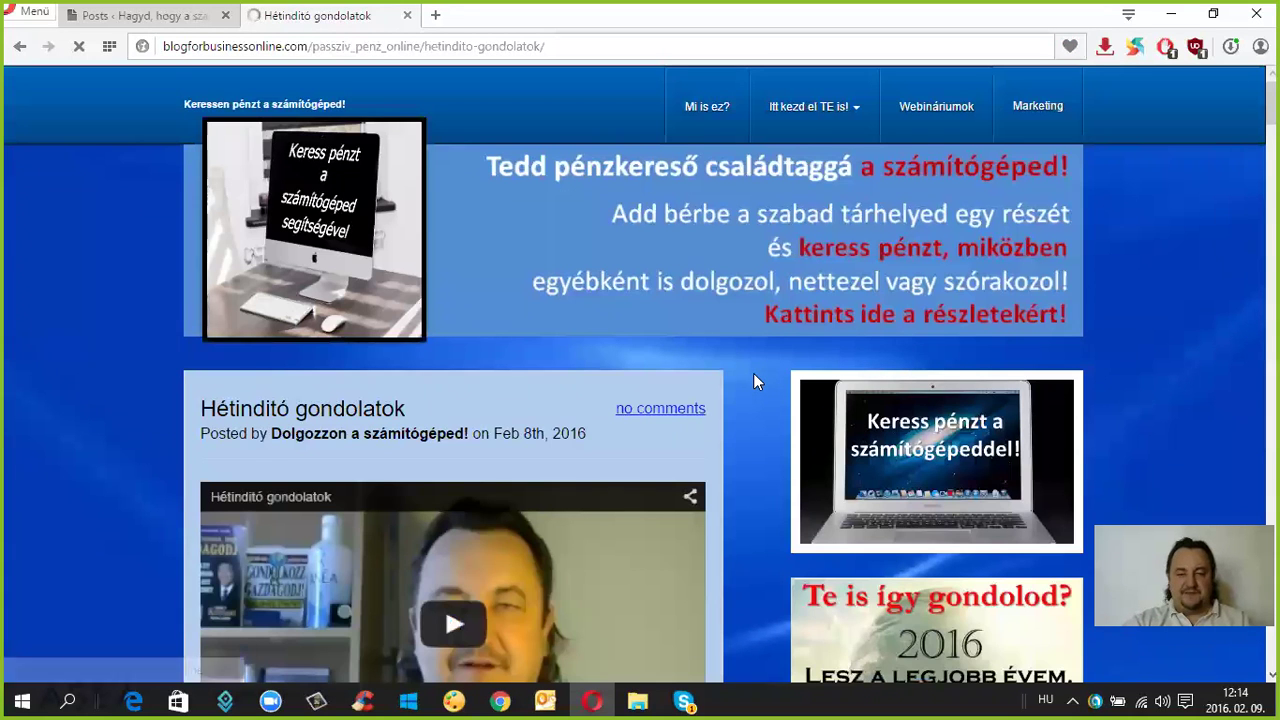
# - Review the title, opening text and first videos of the published "Hétinditó gondolatok" post
pyautogui.scroll(-3, 755, 375)
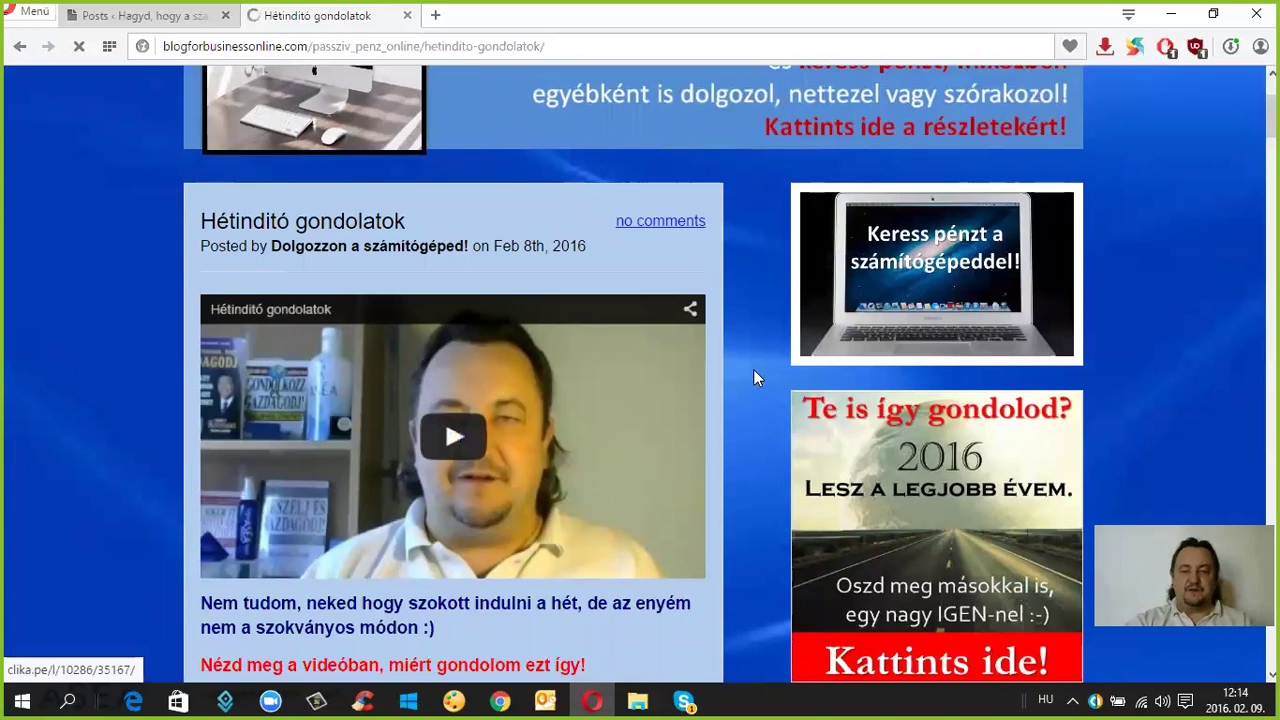
pyautogui.scroll(-1, 756, 380)
pyautogui.scroll(1, 755, 377)
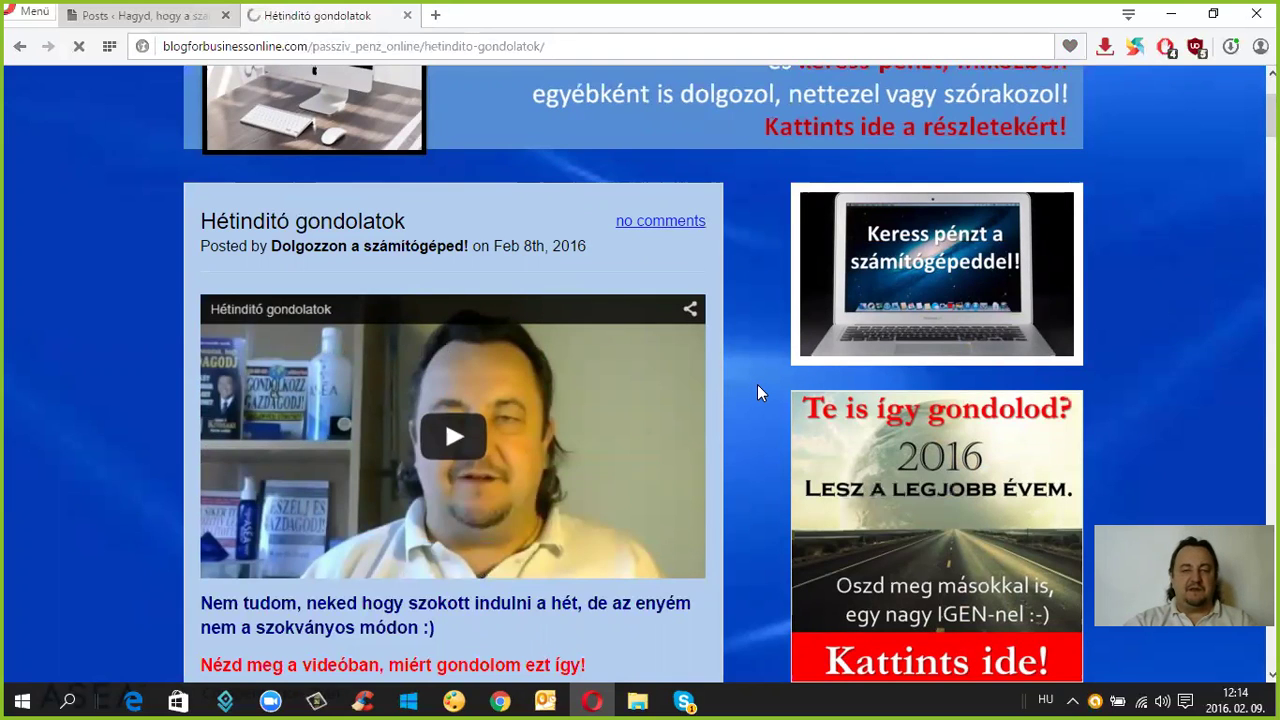
pyautogui.scroll(-2, 427, 333)
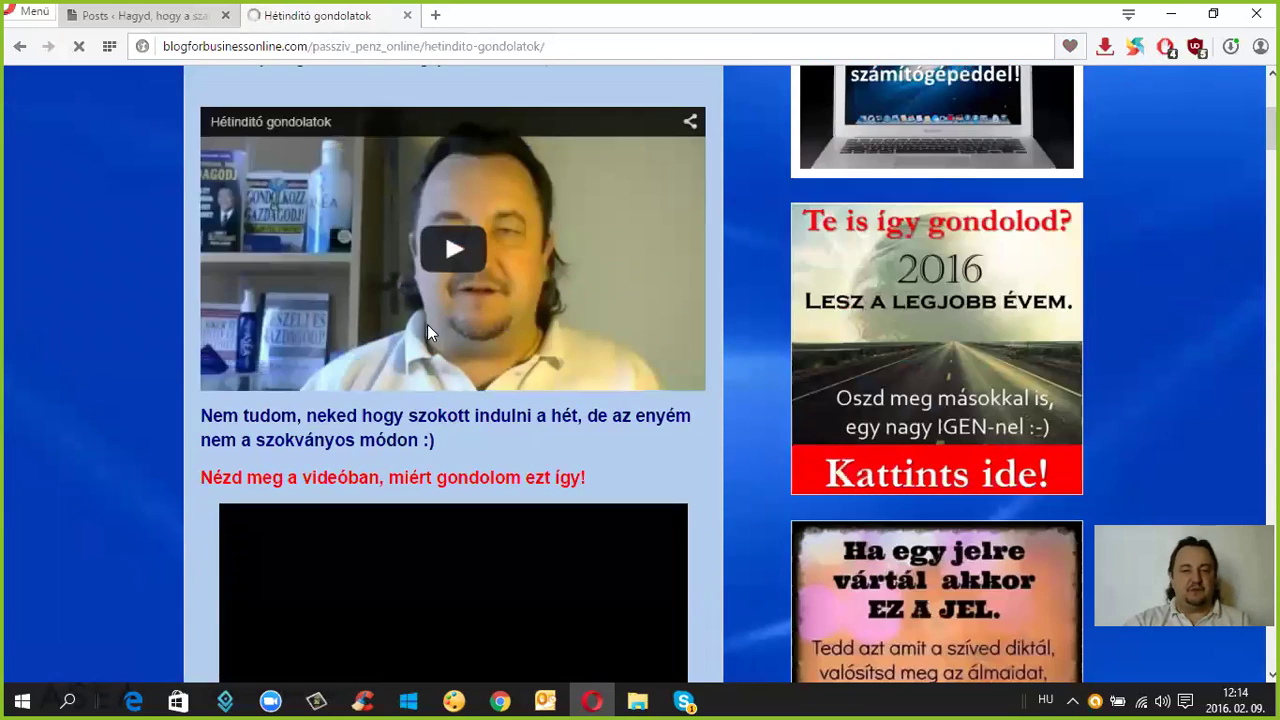
pyautogui.scroll(1, 555, 350)
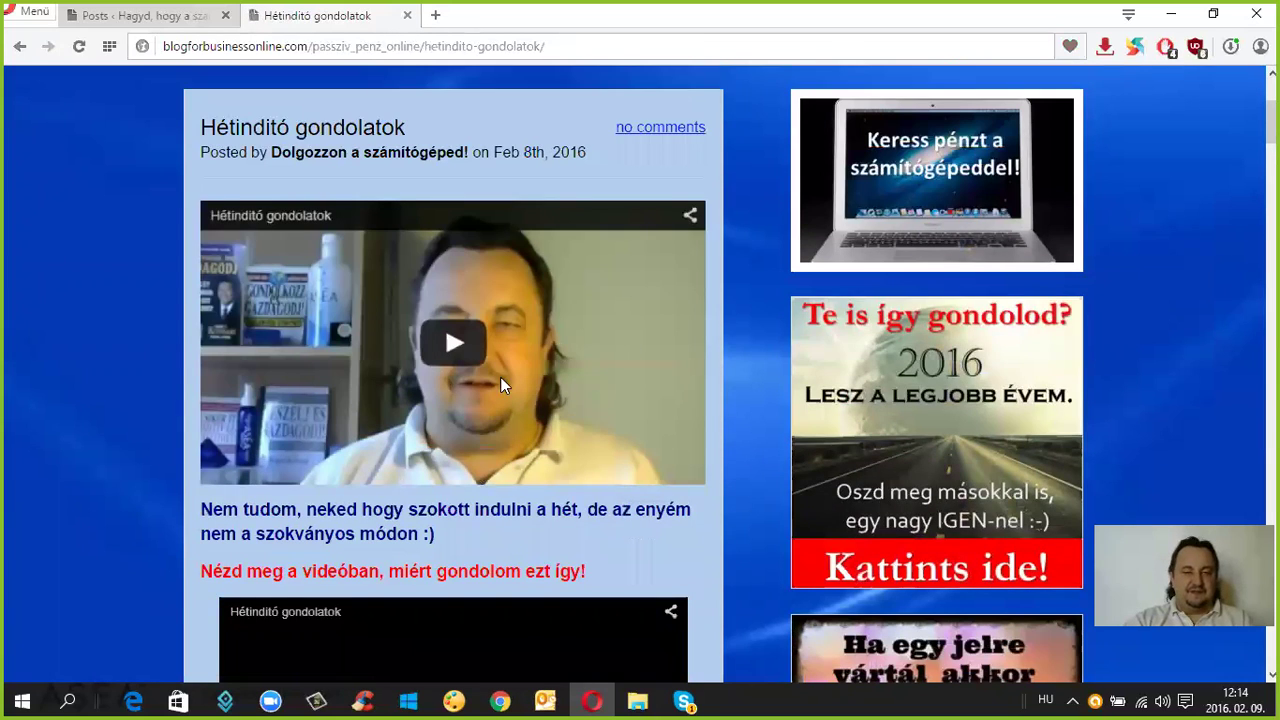
pyautogui.scroll(3, 504, 366)
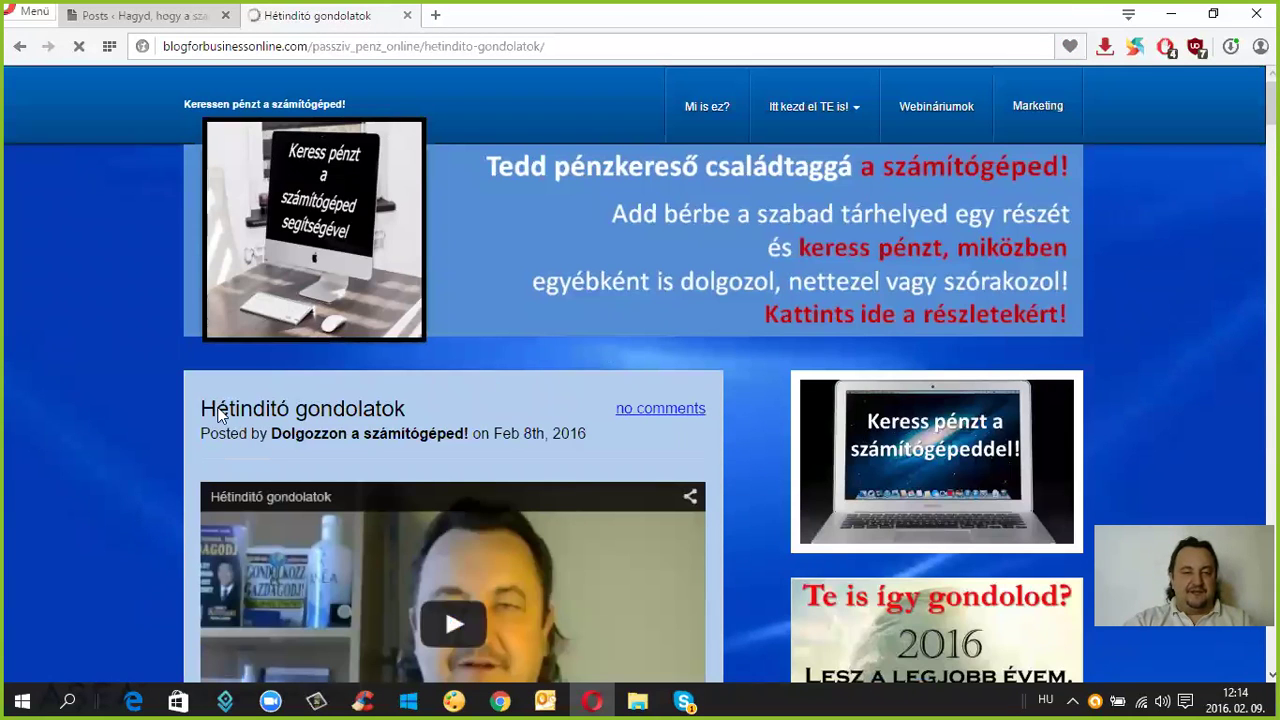
pyautogui.scroll(-3, 545, 432)
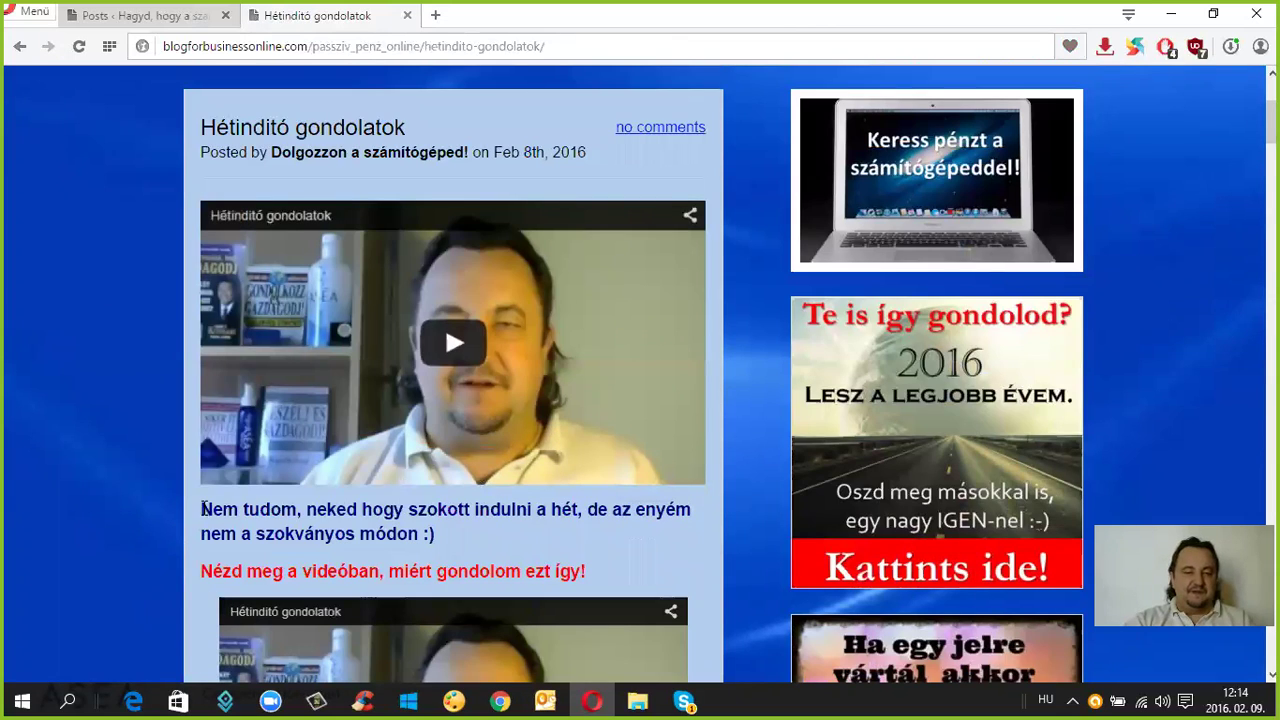
pyautogui.scroll(-2, 203, 509)
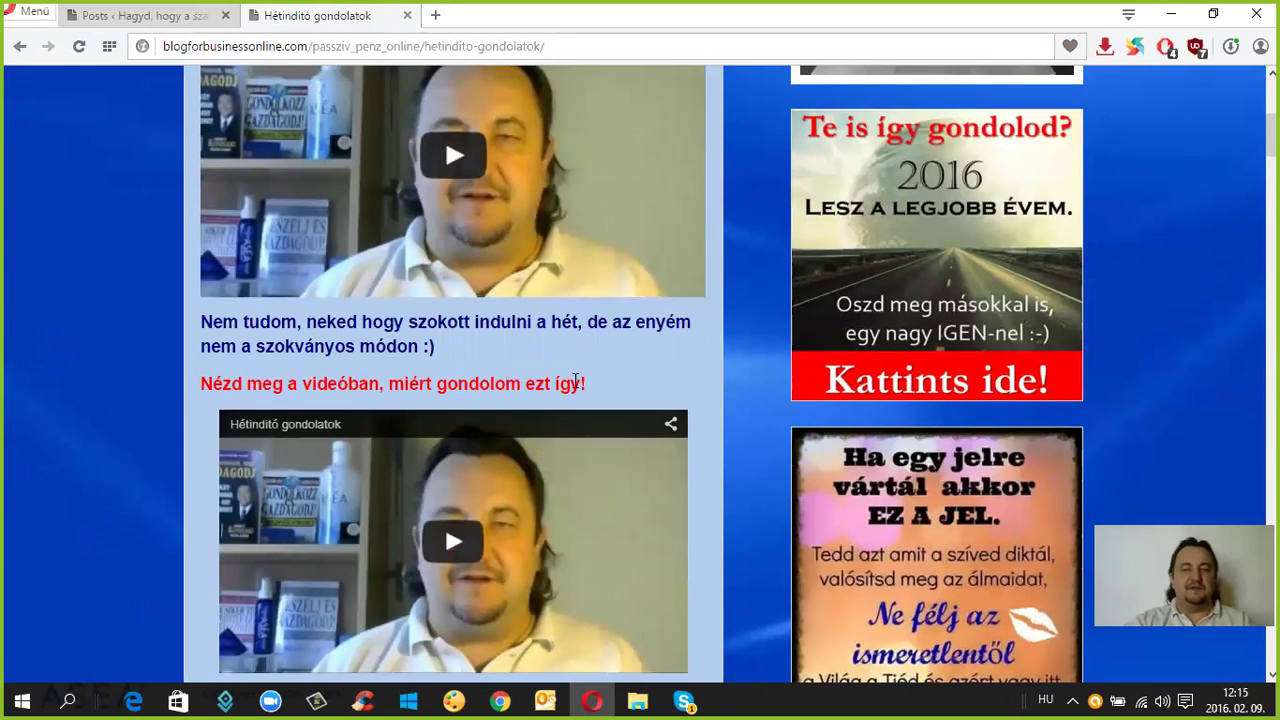
pyautogui.scroll(-2, 590, 383)
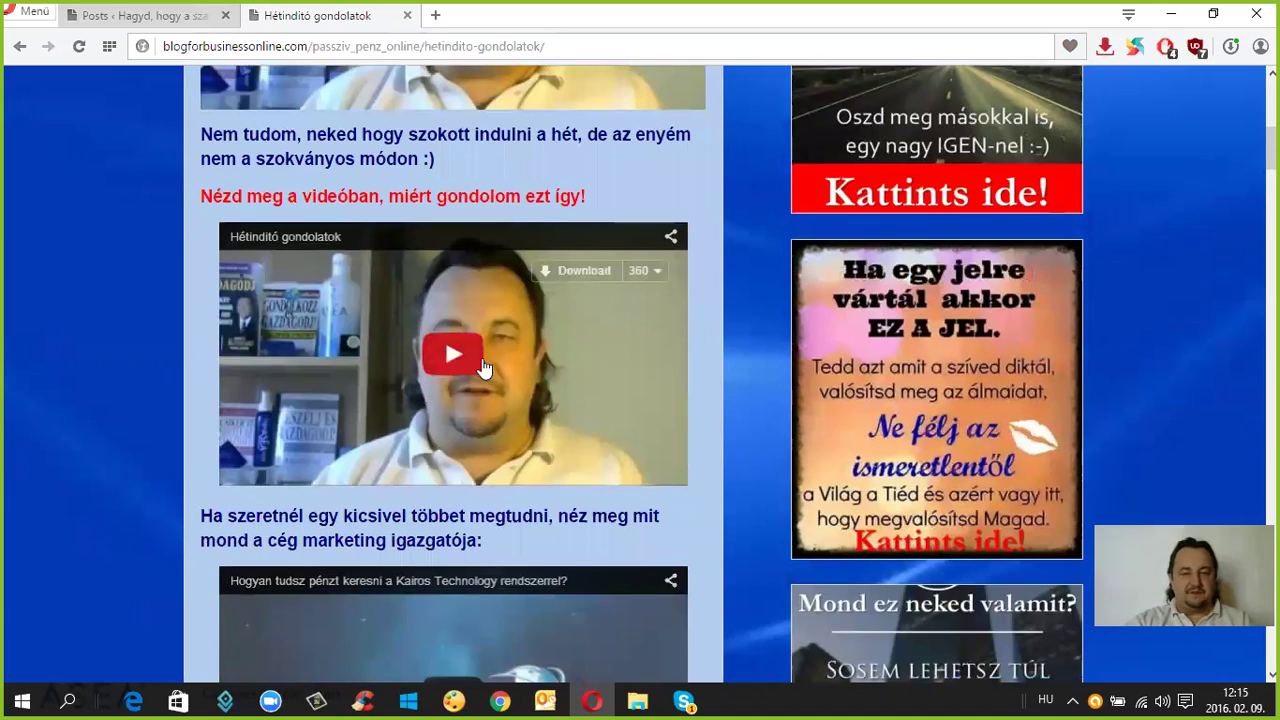
# - Play the video below "Nézd meg a videóban, miért gondolom ezt így!", skip to its last seconds and pause it
pyautogui.click(466, 363)
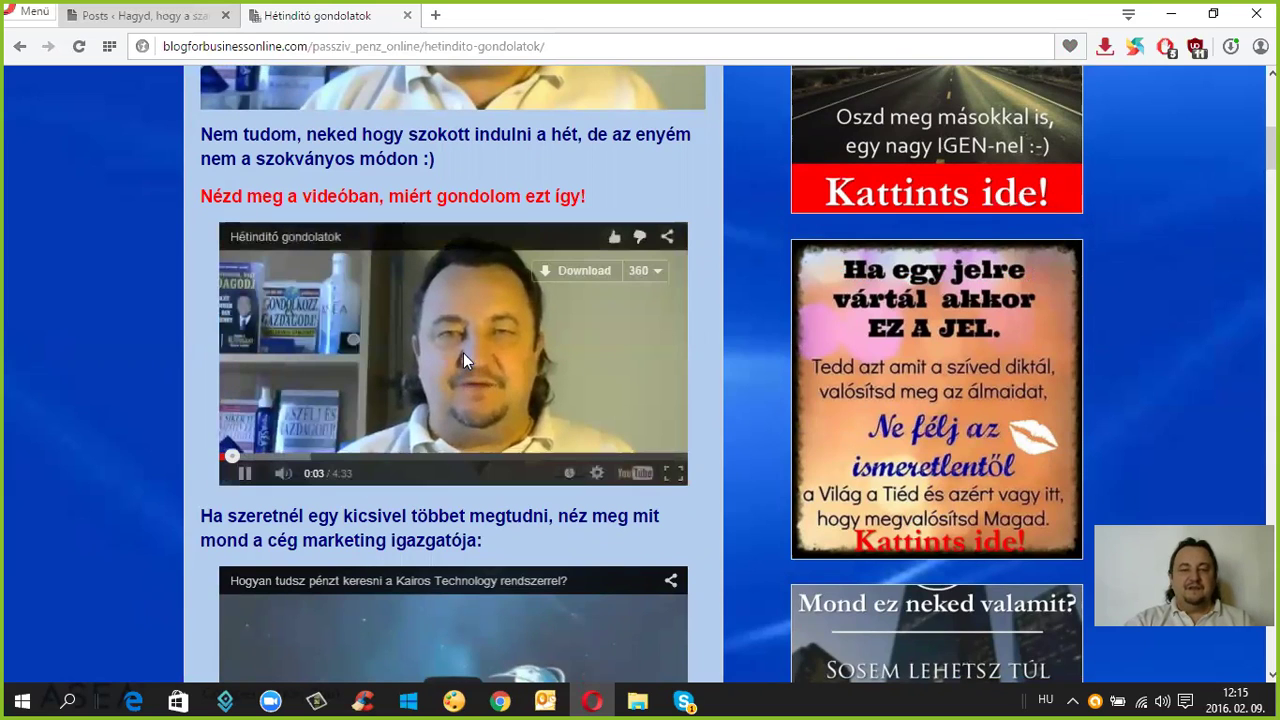
pyautogui.click(457, 356)
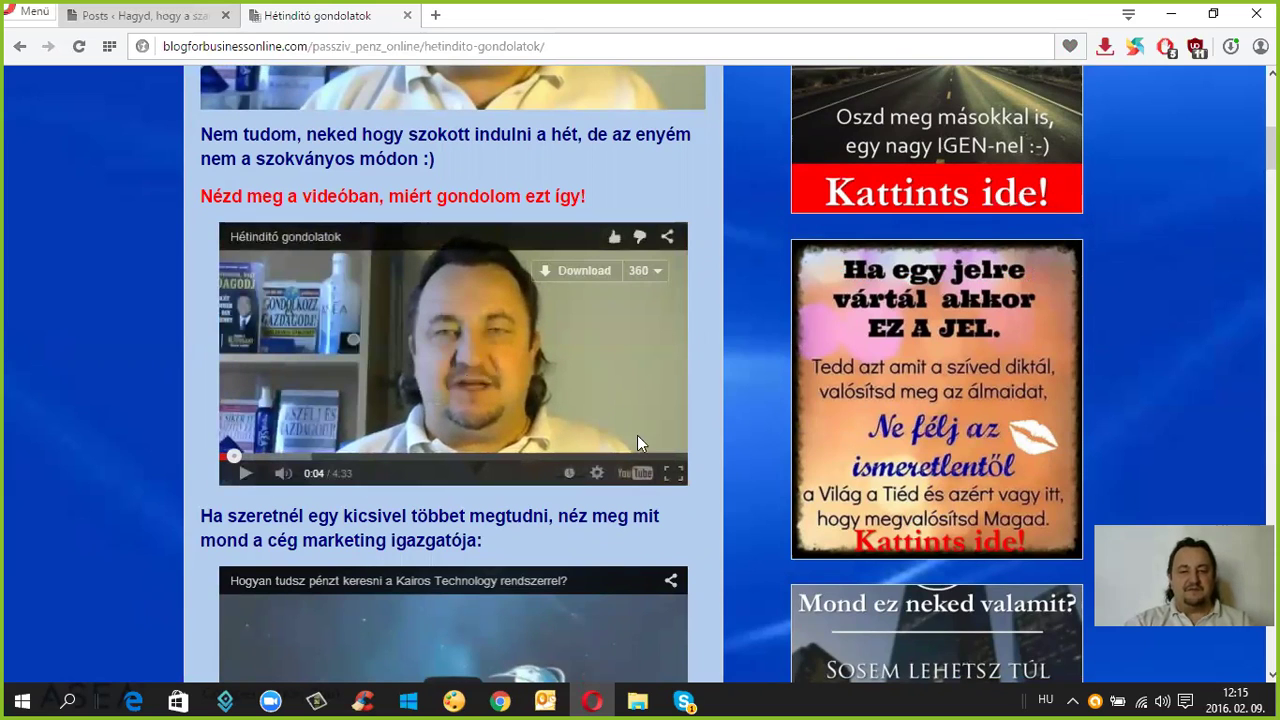
pyautogui.click(676, 458)
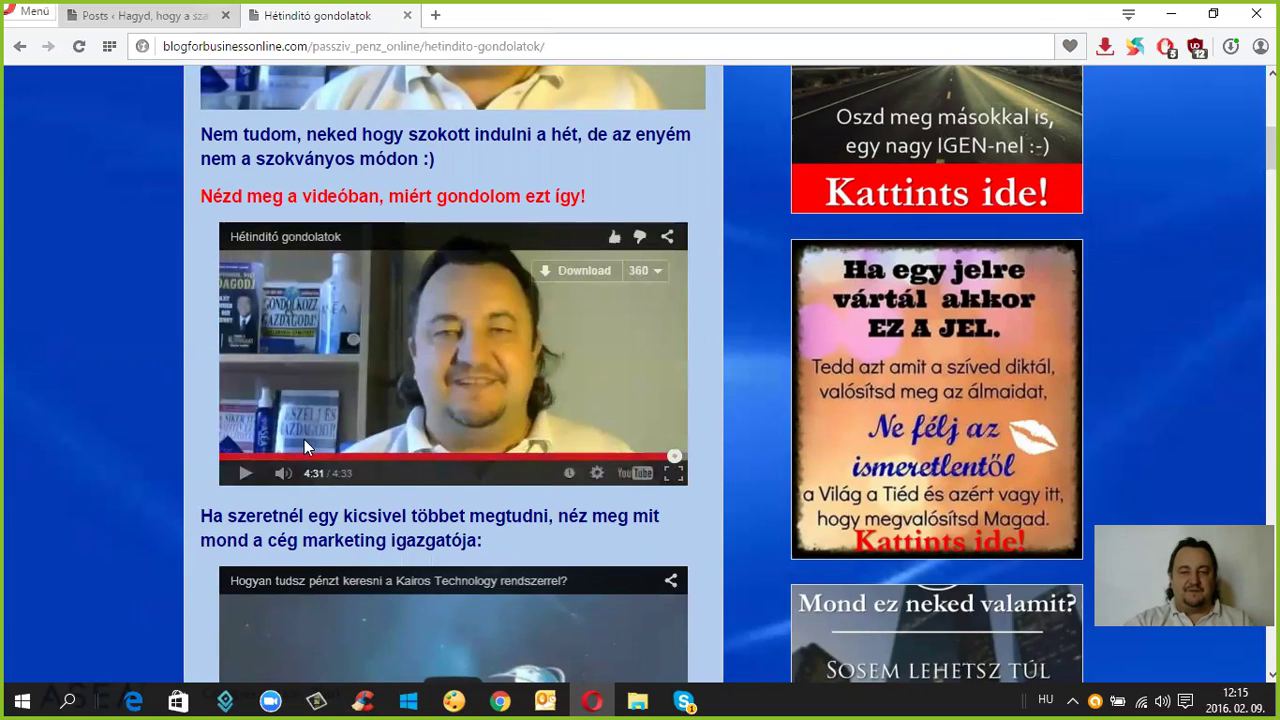
pyautogui.click(244, 473)
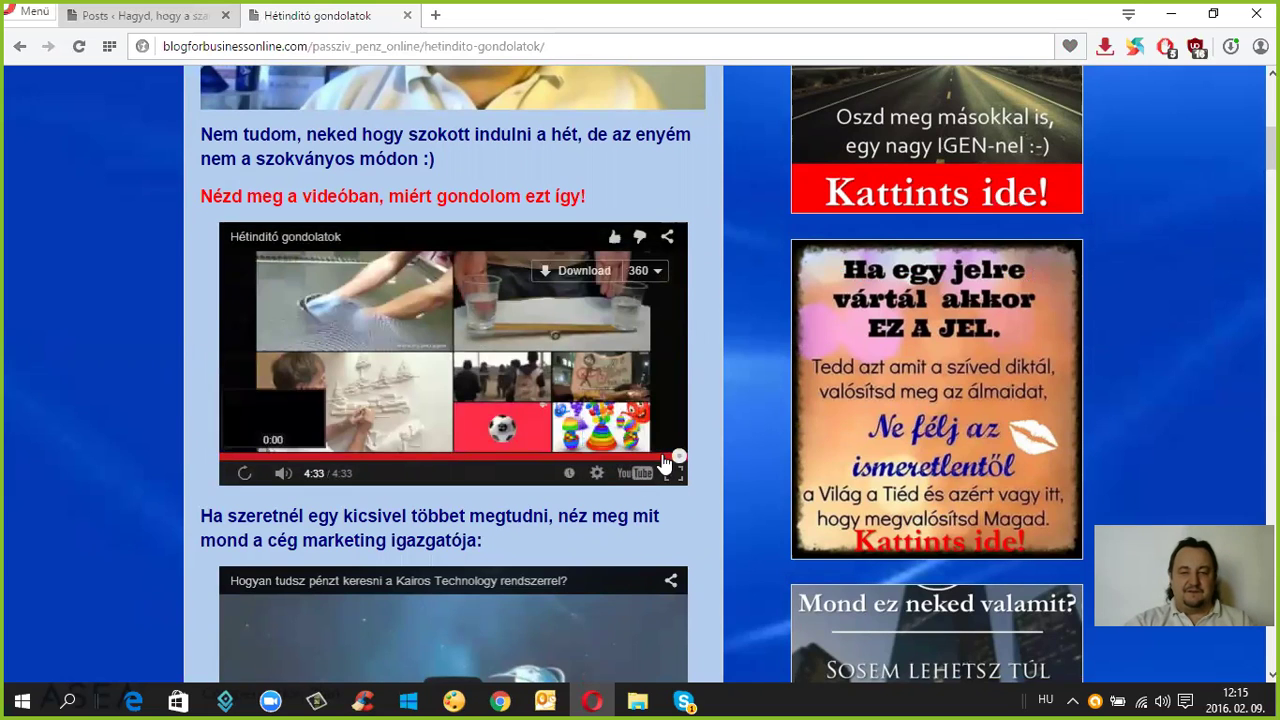
pyautogui.click(662, 459)
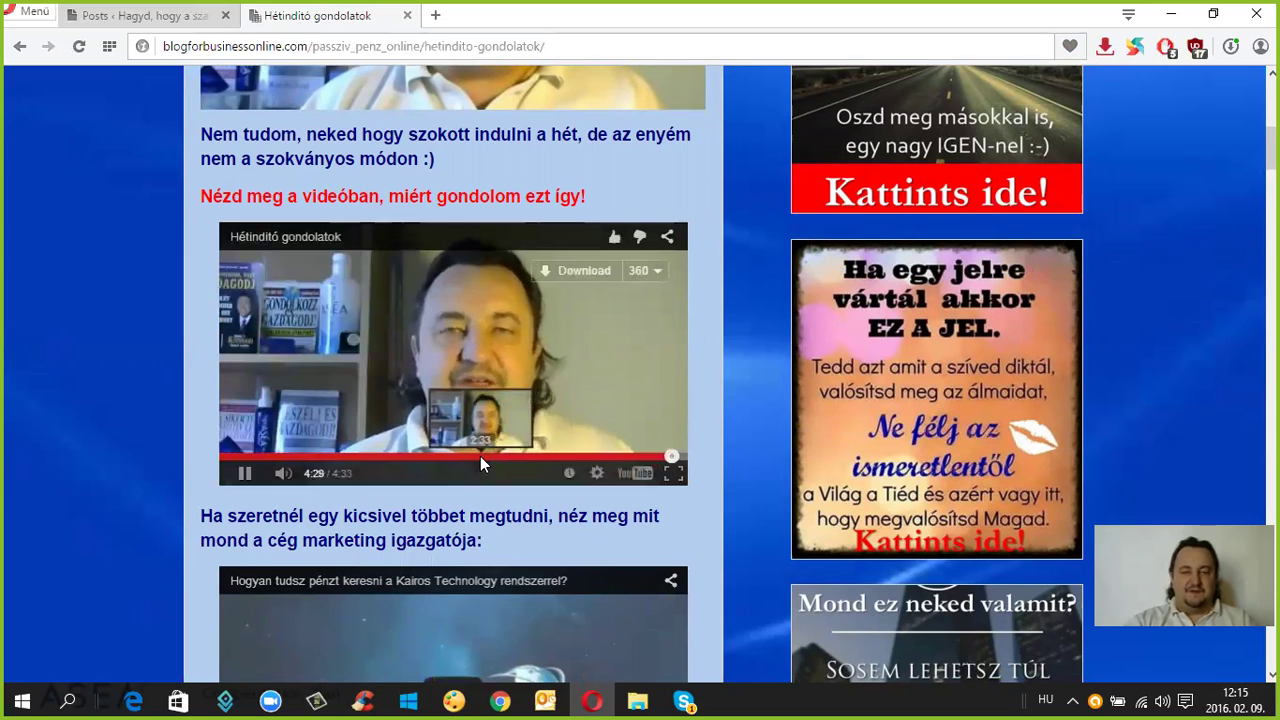
pyautogui.click(312, 354)
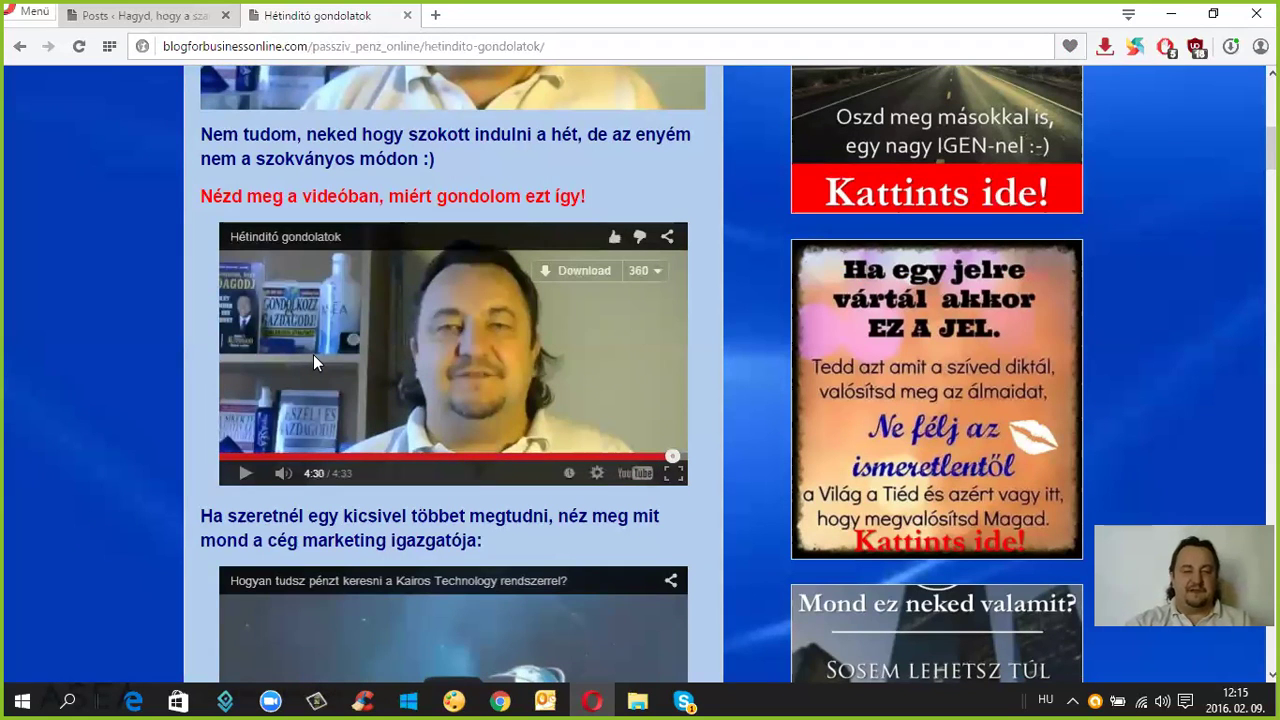
# - Look through the further videos and texts of the "Hétinditó gondolatok" post and return to its beginning
pyautogui.scroll(3, 448, 383)
pyautogui.scroll(-5, 449, 390)
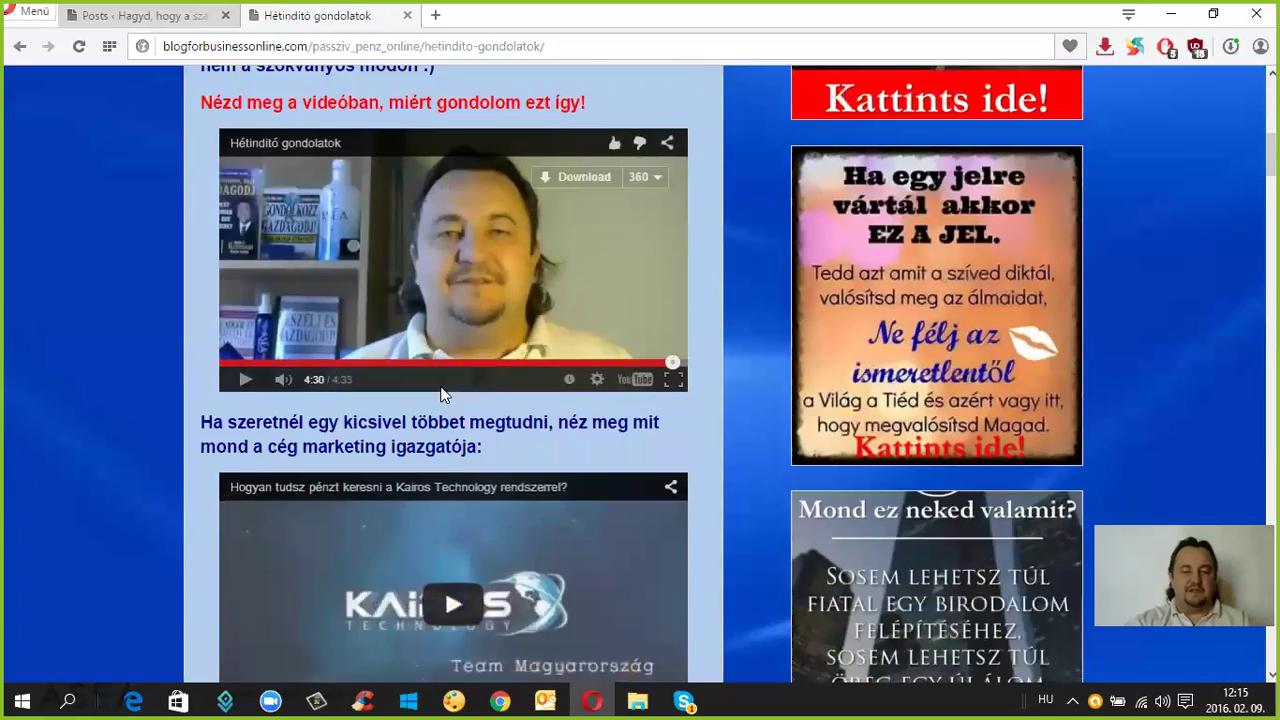
pyautogui.scroll(-5, 499, 382)
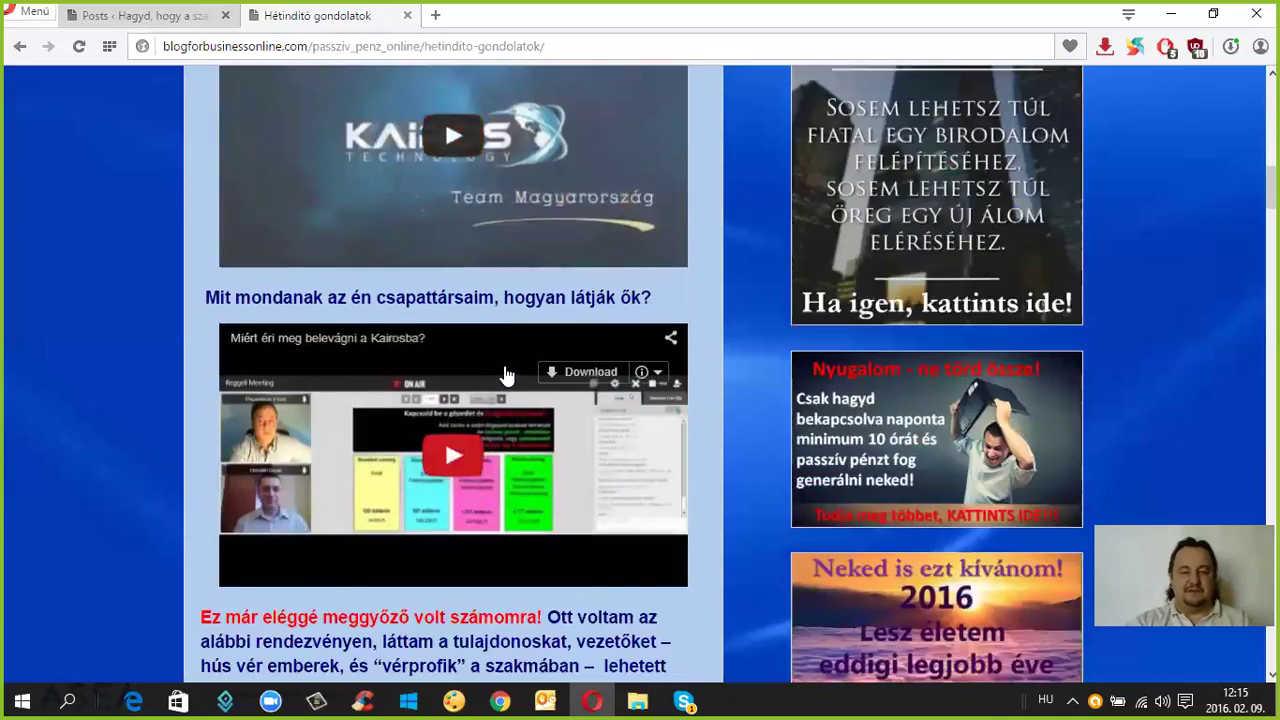
pyautogui.scroll(15, 516, 388)
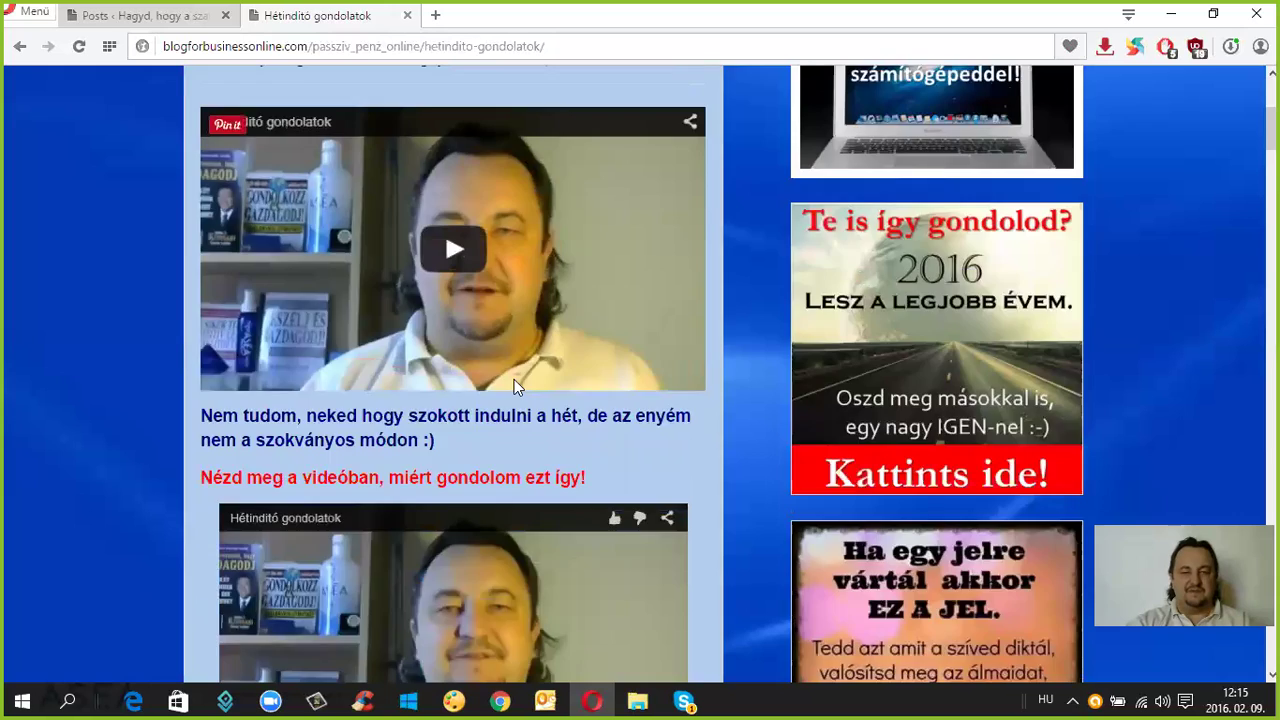
pyautogui.scroll(-6, 514, 388)
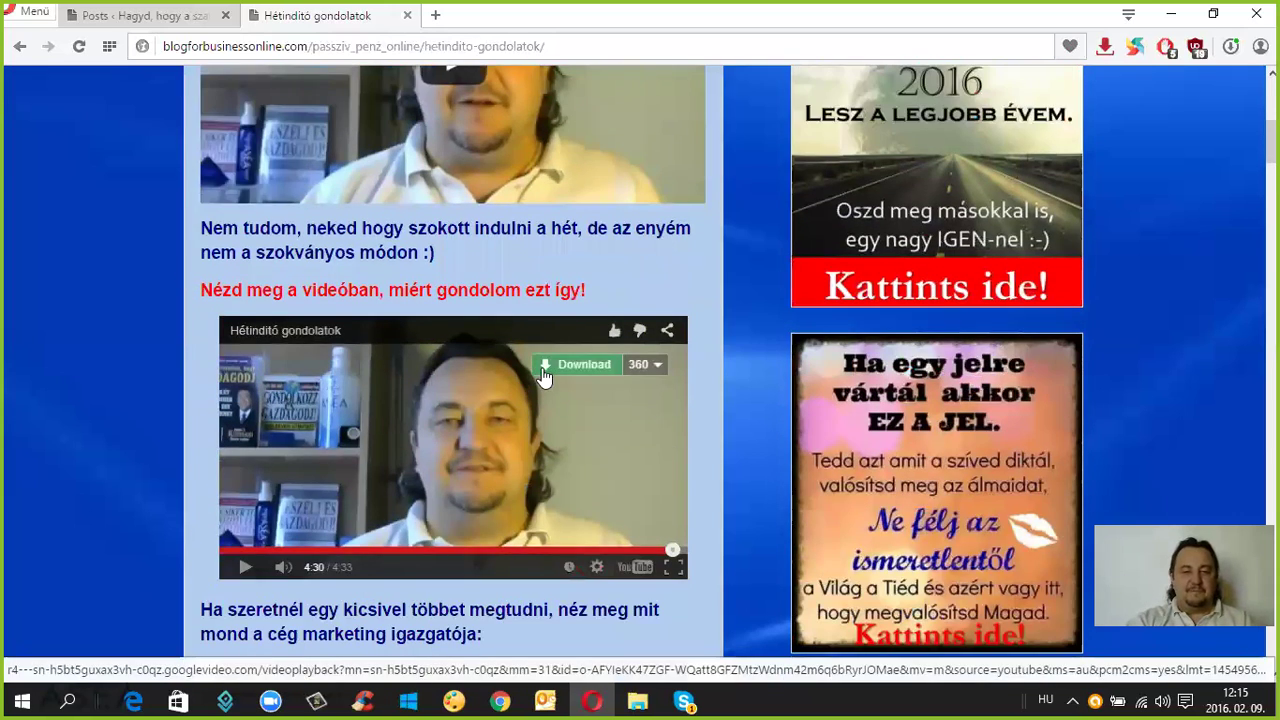
pyautogui.scroll(-9, 543, 373)
pyautogui.scroll(-3, 543, 373)
pyautogui.scroll(13, 543, 373)
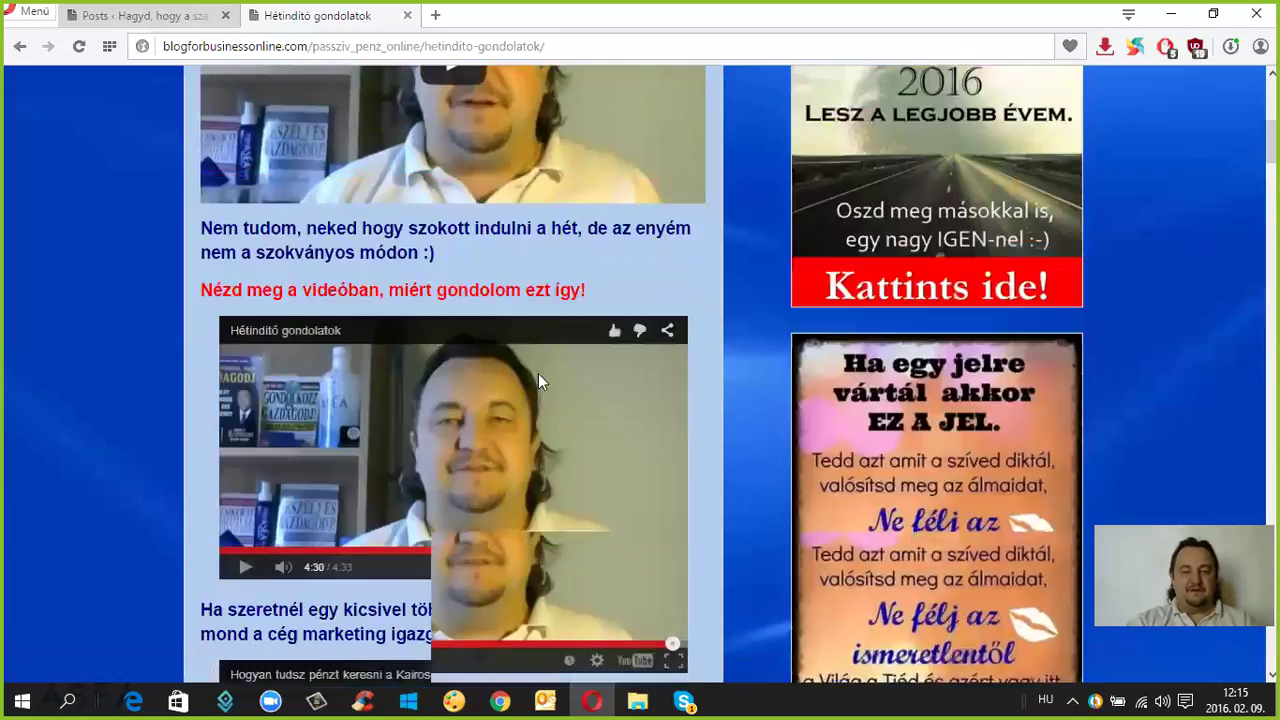
pyautogui.scroll(5, 539, 381)
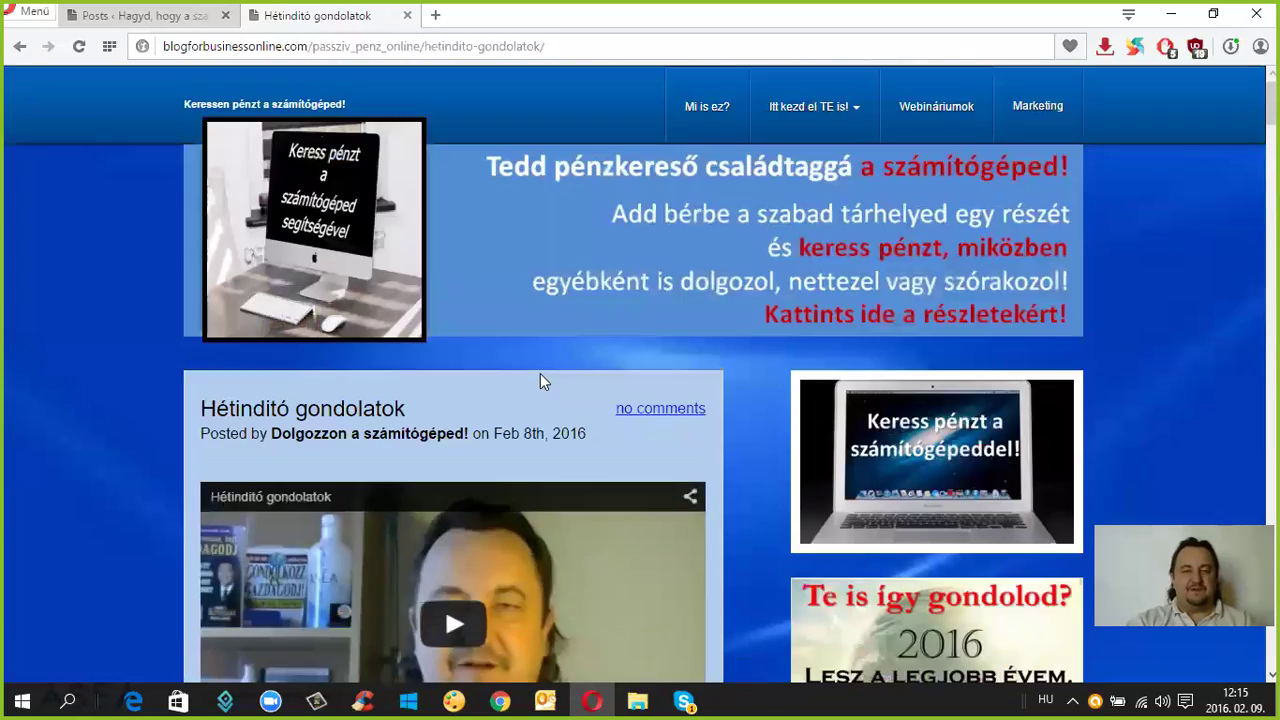
# - Return to the dashboard, list all pages and open the "Mi is ez?" page for editing
pyautogui.click(150, 17)
pyautogui.moveTo(514, 291)
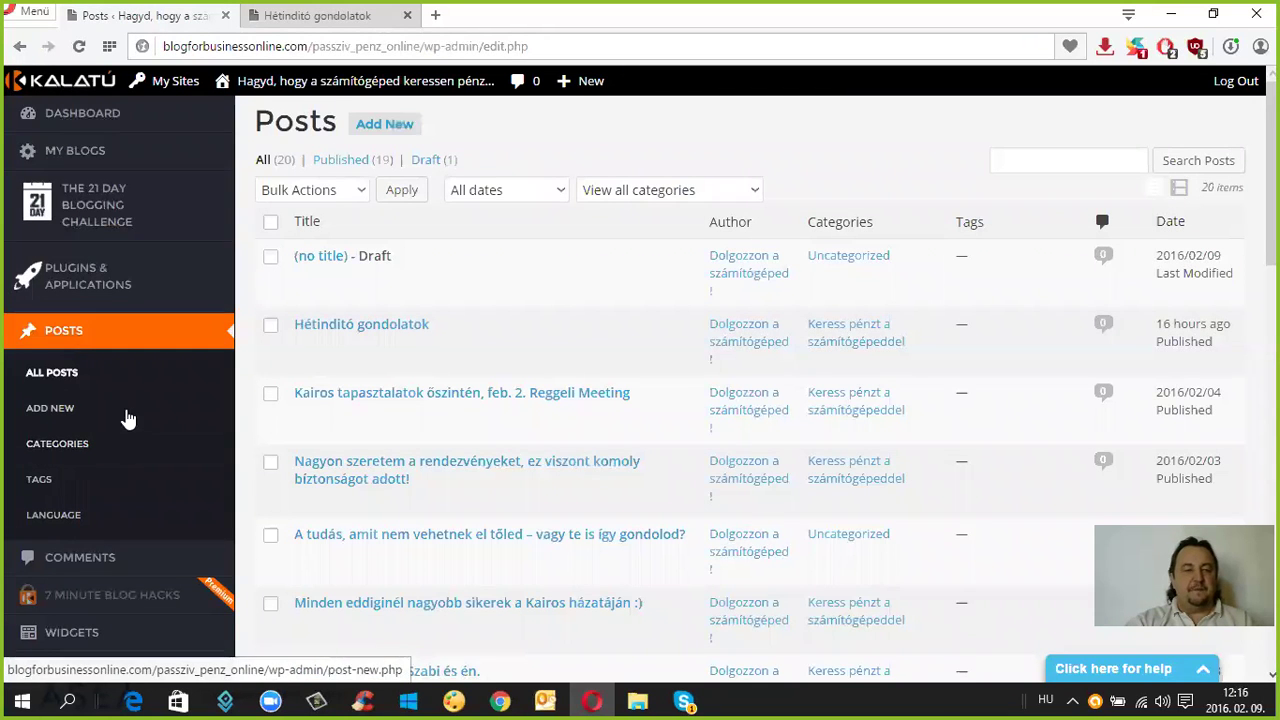
pyautogui.scroll(-2, 145, 394)
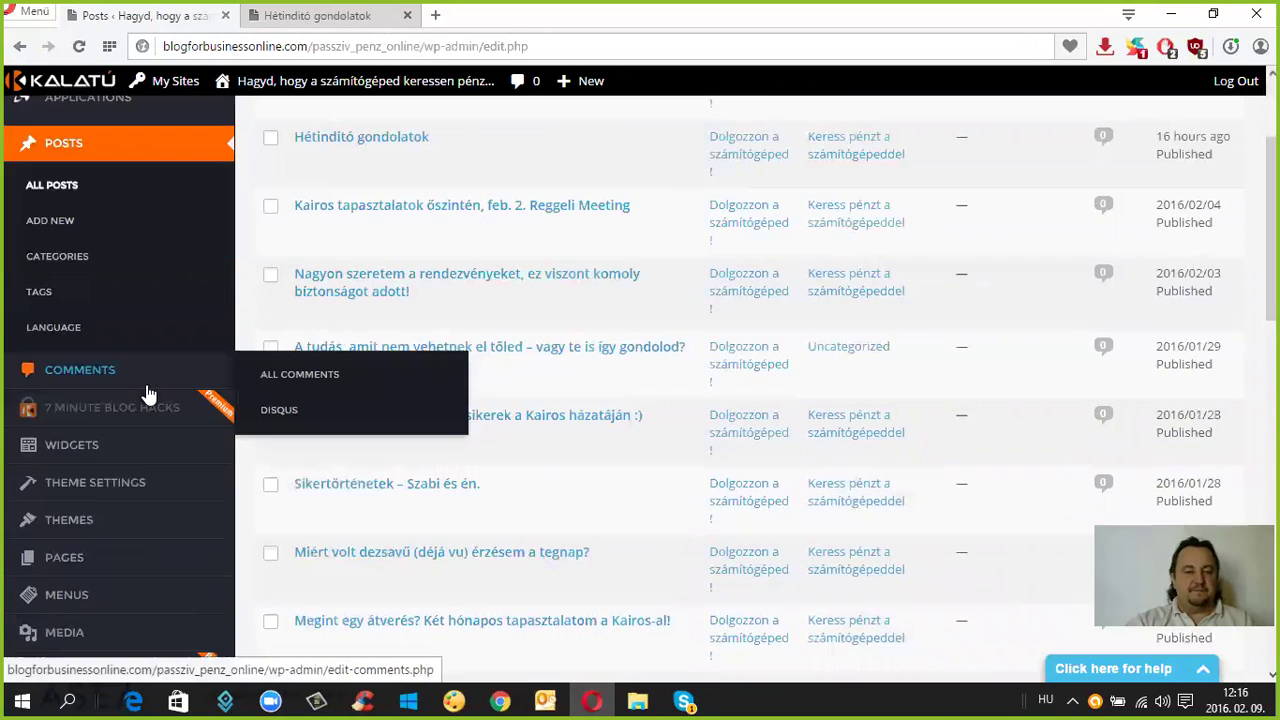
pyautogui.click(66, 569)
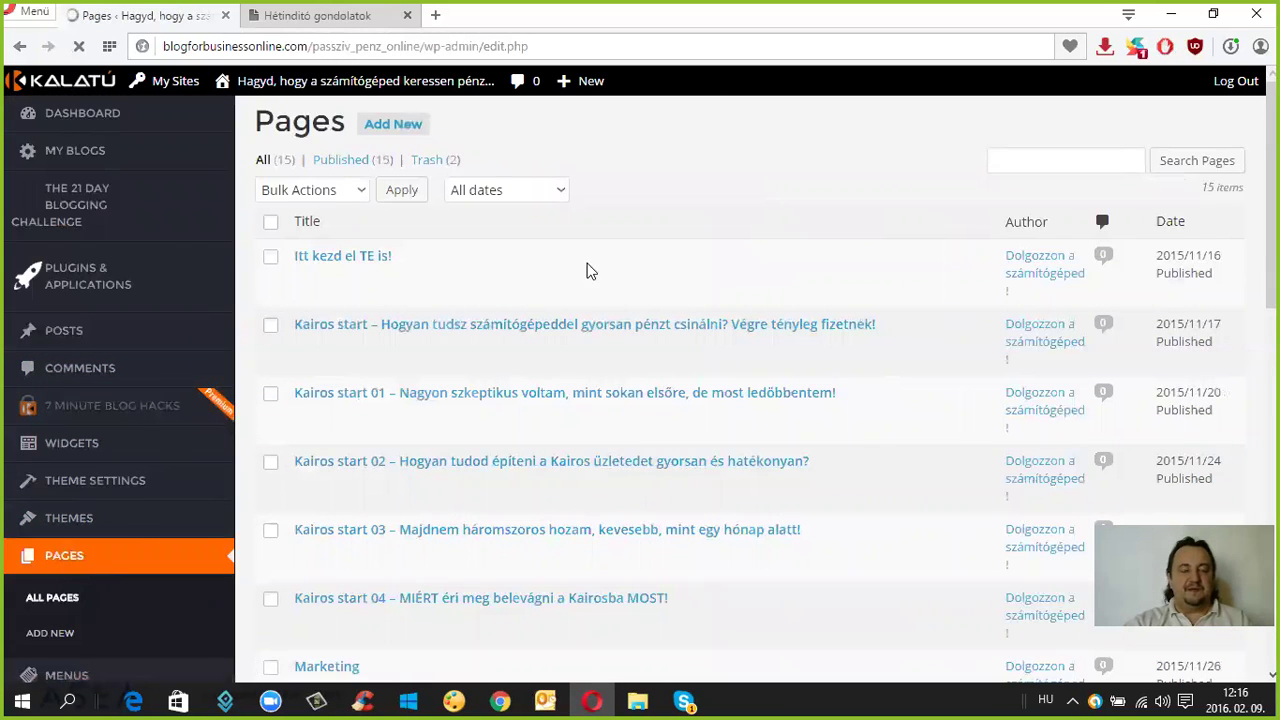
pyautogui.scroll(-1, 580, 272)
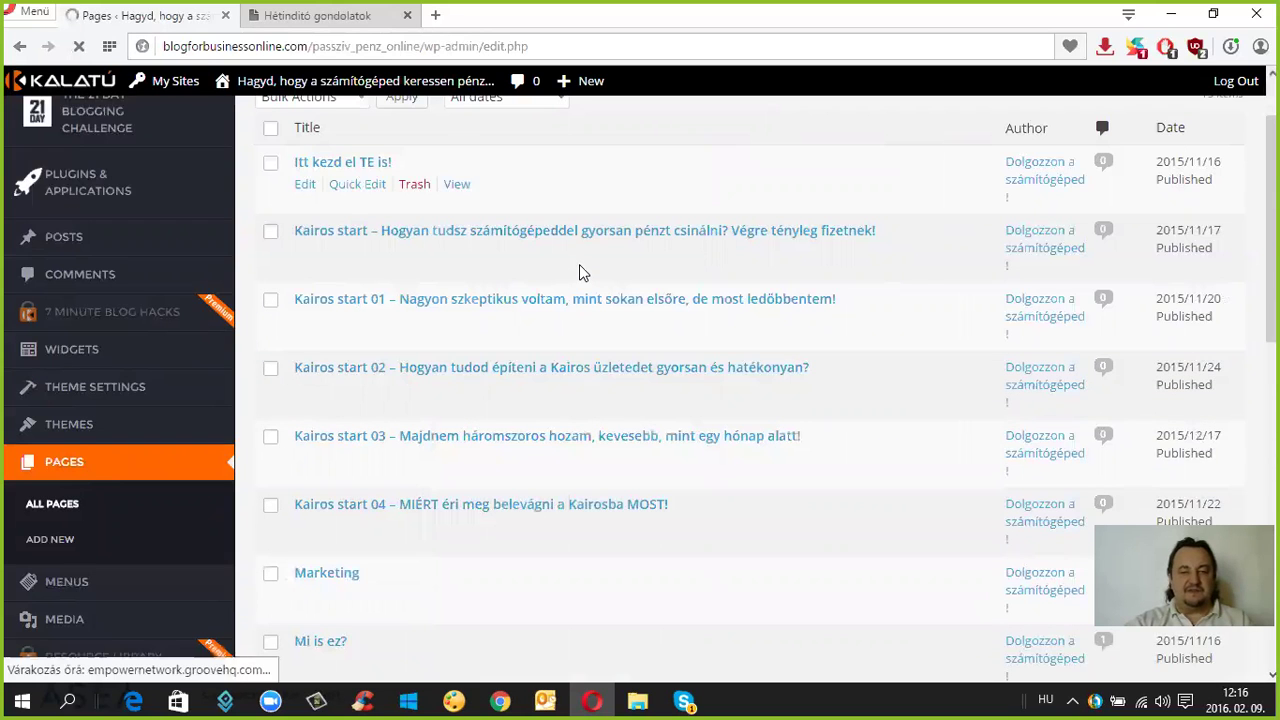
pyautogui.scroll(-2, 580, 270)
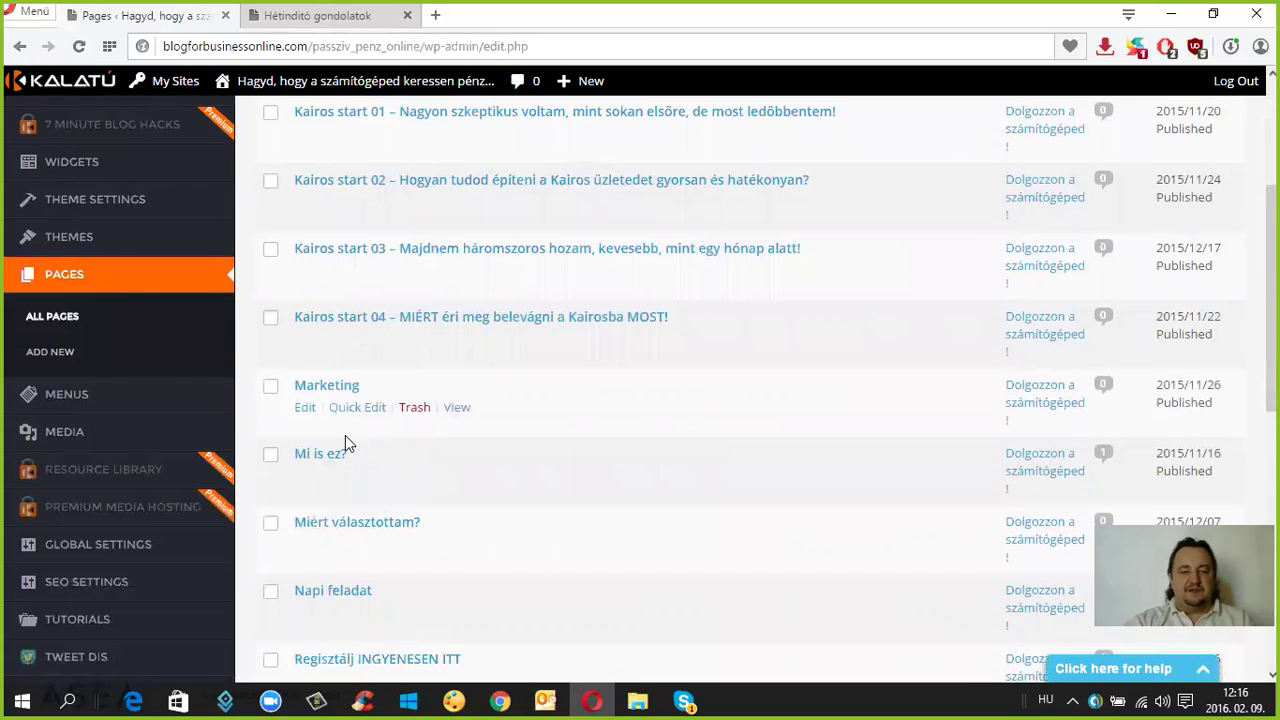
pyautogui.click(323, 458)
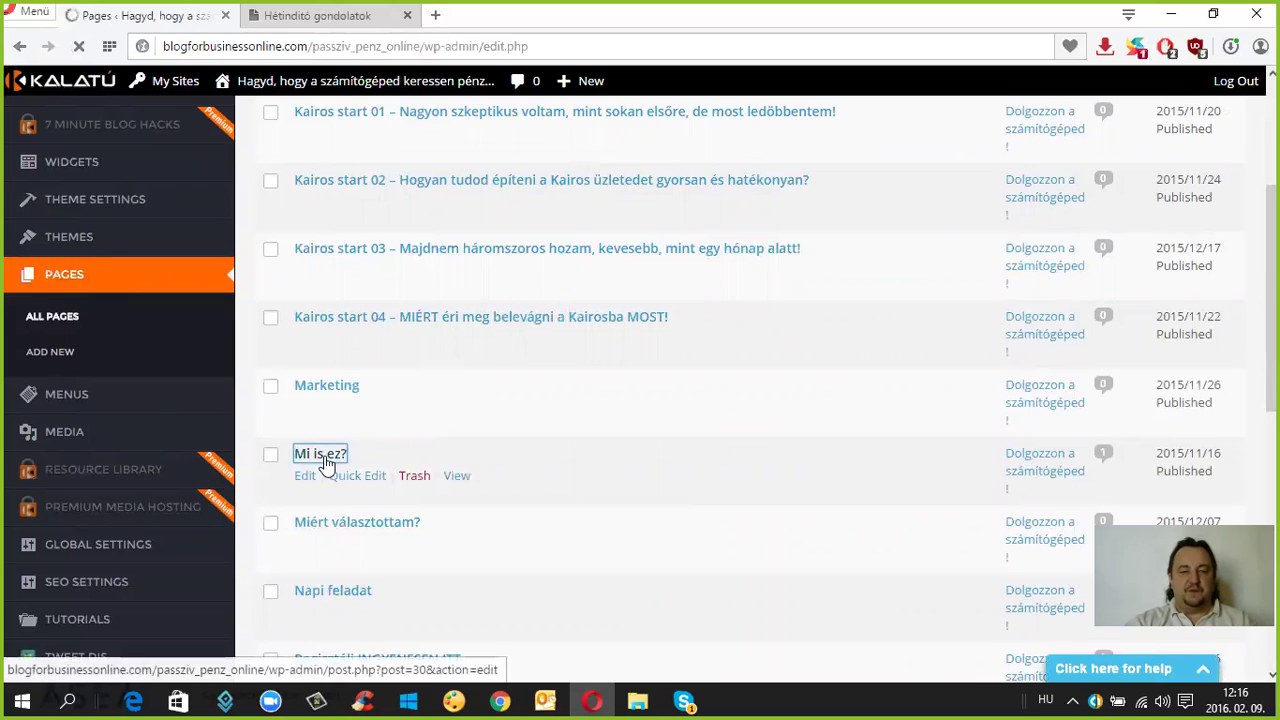
# - Switch back to the published blog, dismiss the exit pop-up and open the "Mi is ez?" page to view its beginning
pyautogui.click(330, 15)
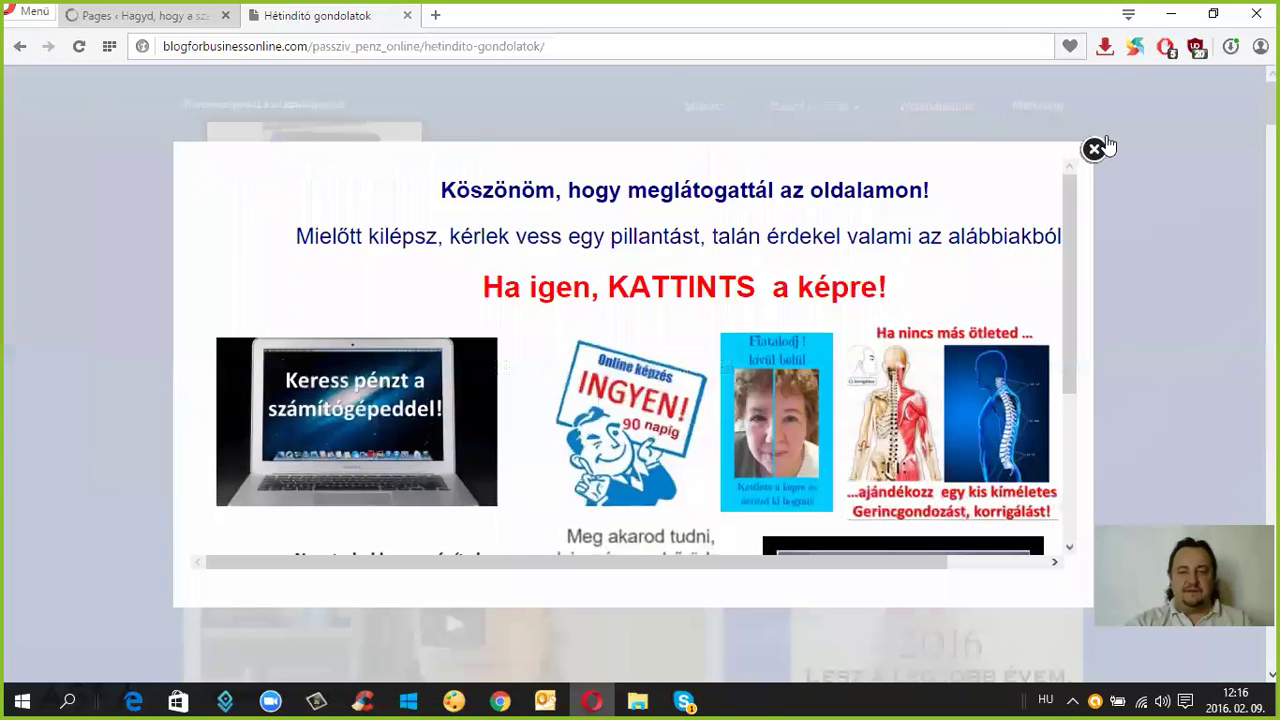
pyautogui.click(1095, 149)
pyautogui.click(715, 108)
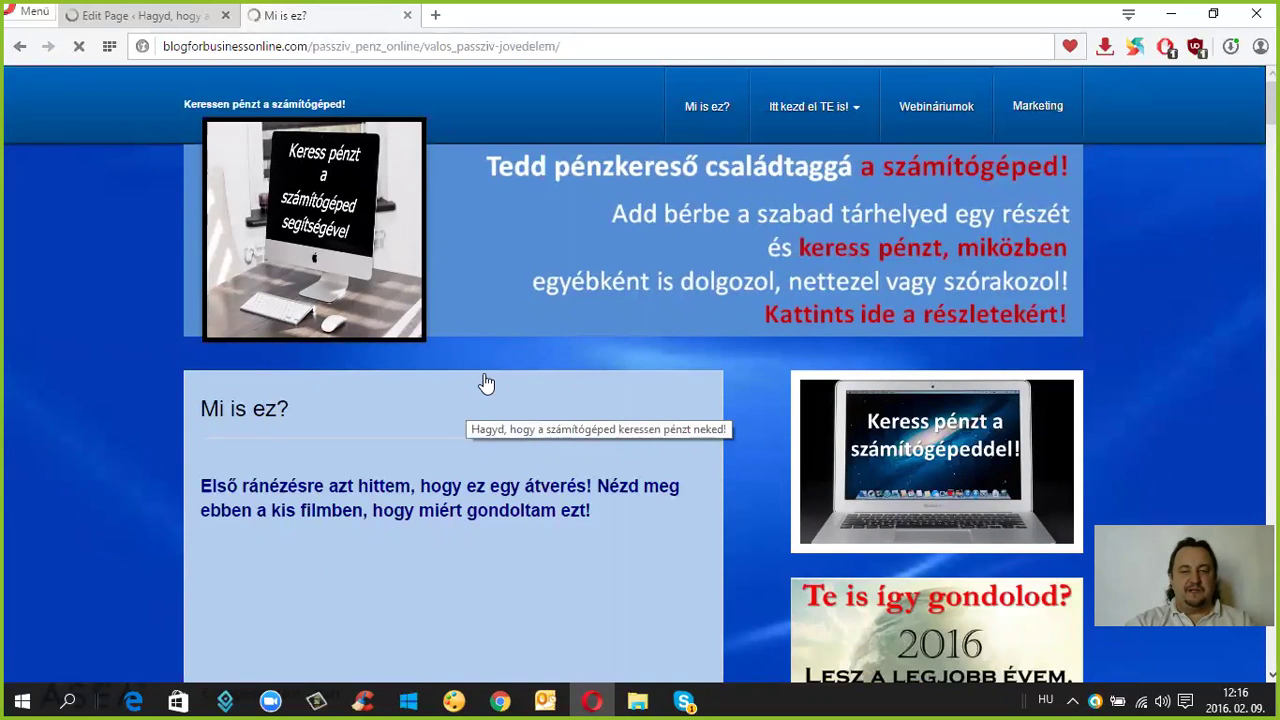
pyautogui.scroll(-1, 457, 382)
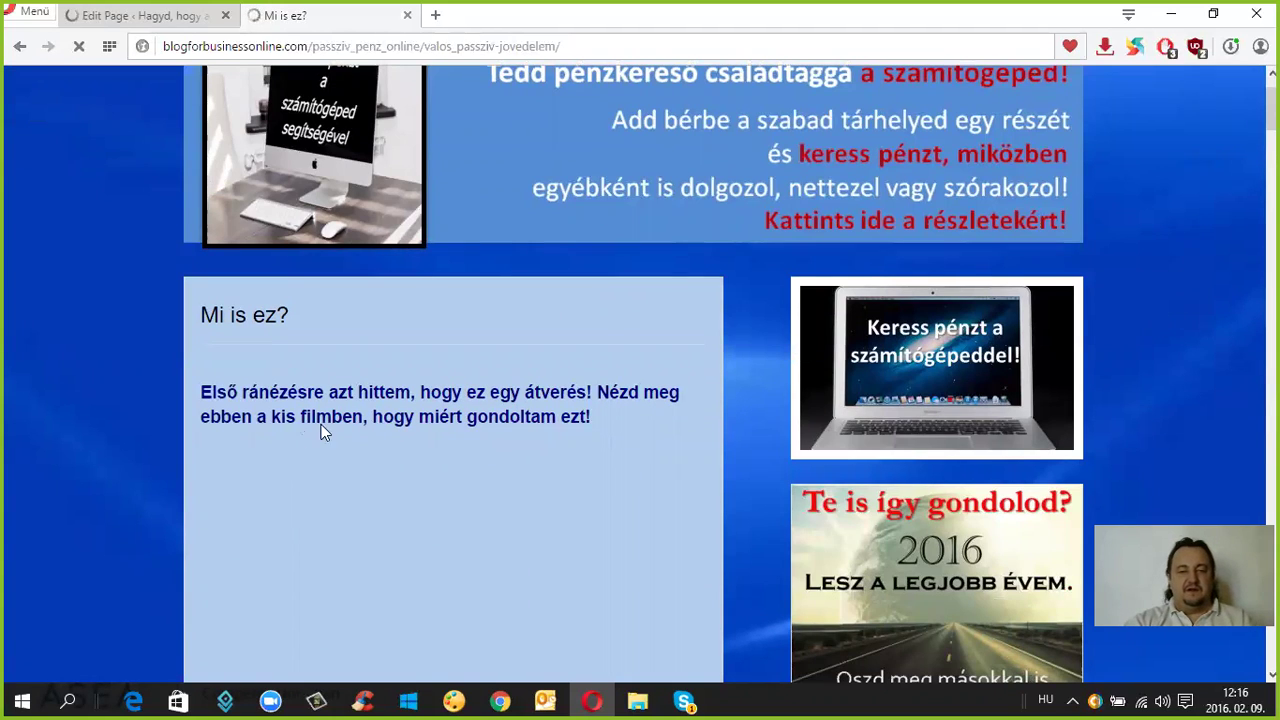
# - Look through the videos and texts of the published "Mi is ez?" page down to the free registration section
pyautogui.scroll(-3, 385, 406)
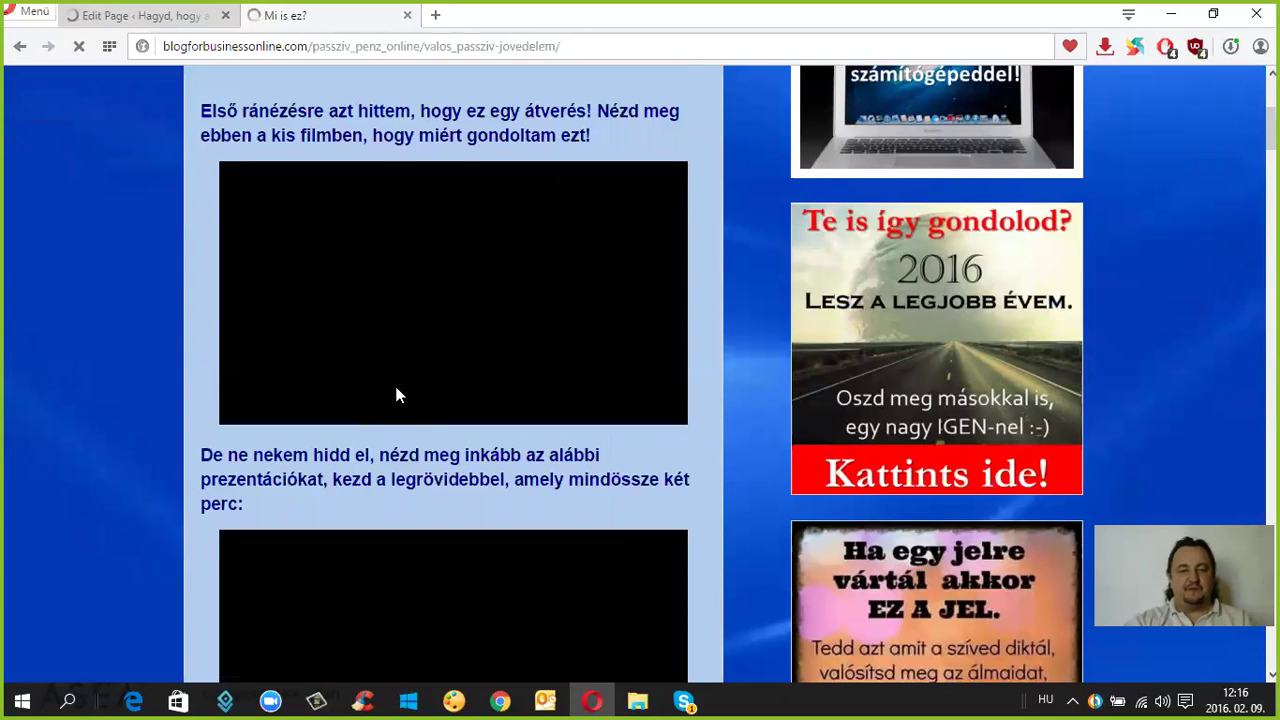
pyautogui.scroll(-2, 396, 395)
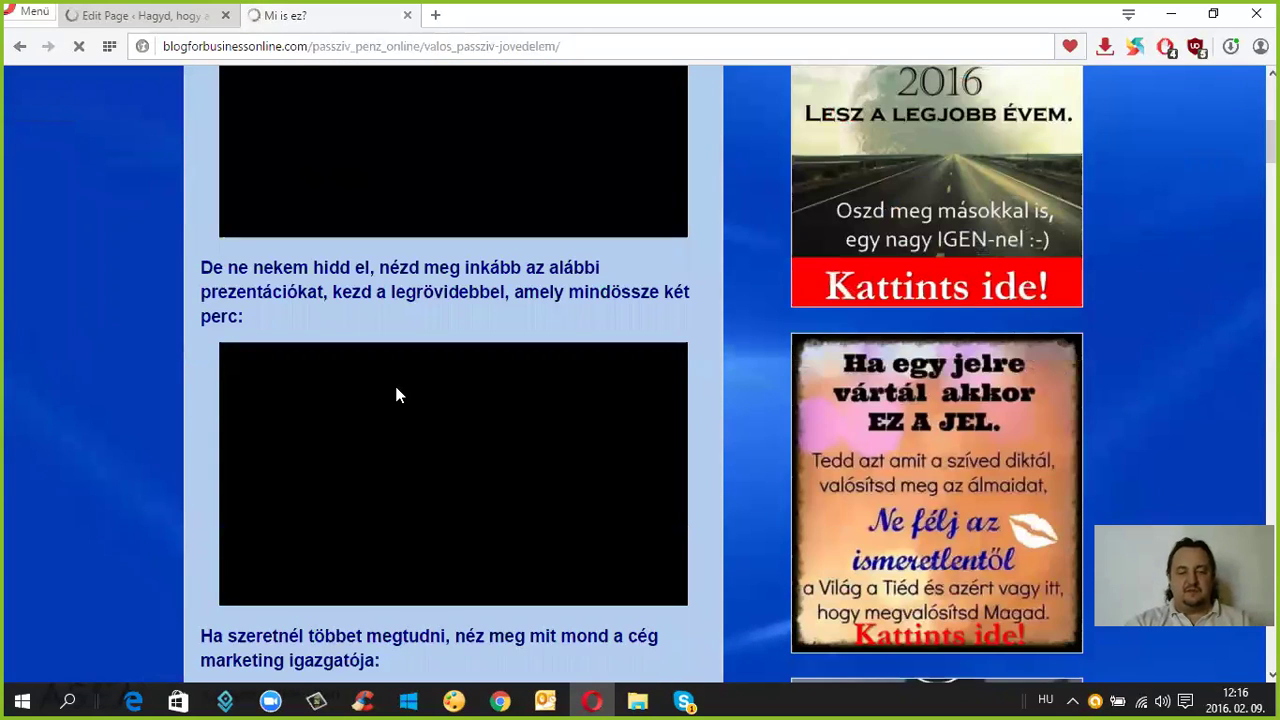
pyautogui.scroll(-10, 396, 395)
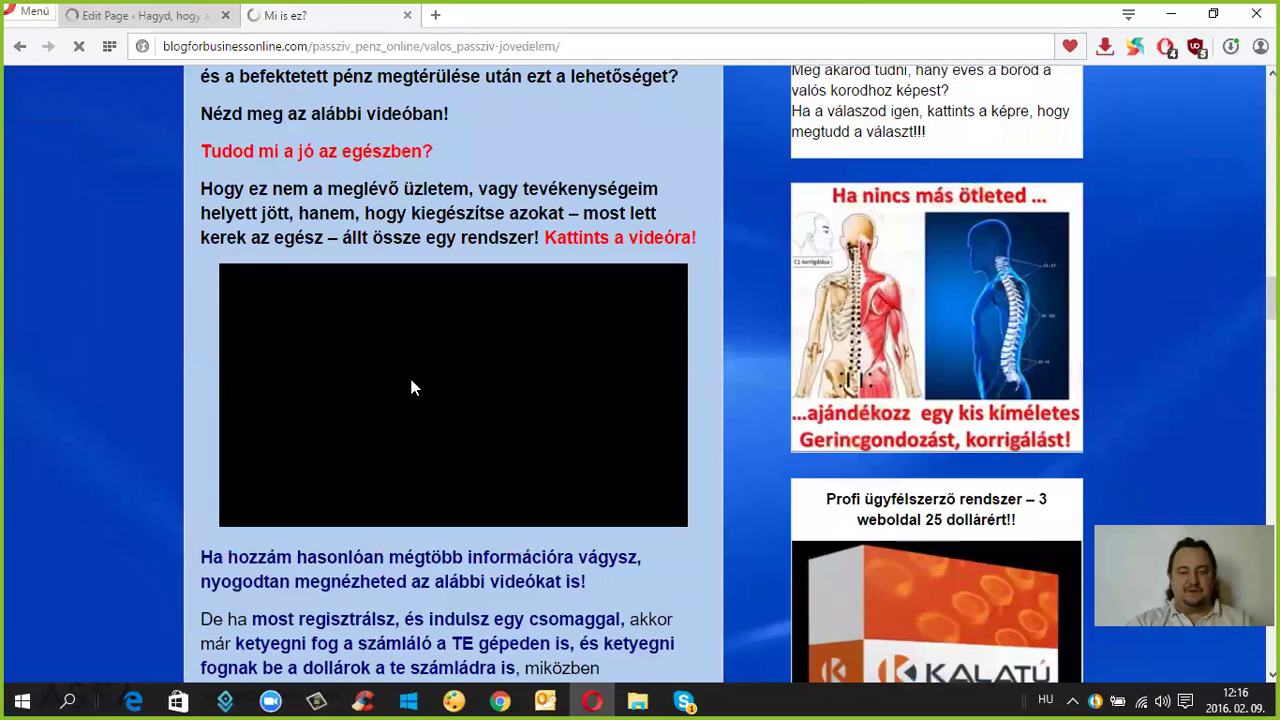
pyautogui.scroll(6, 410, 385)
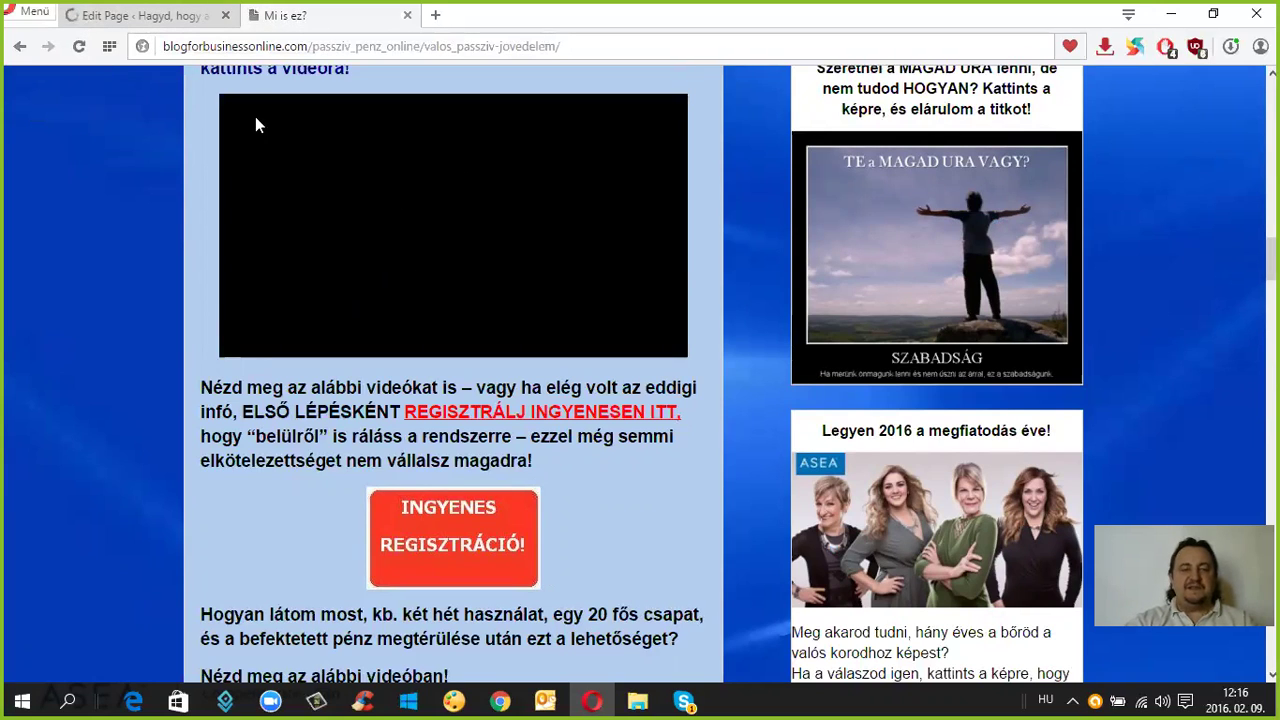
pyautogui.scroll(2, 450, 300)
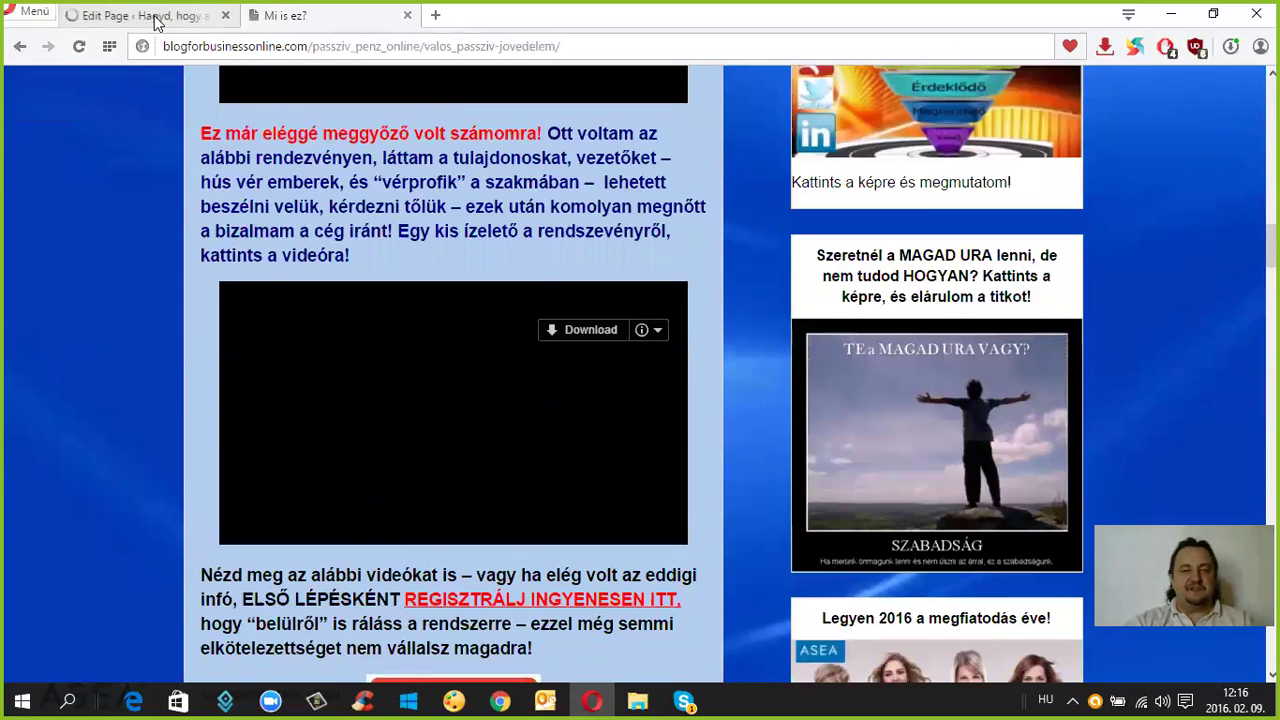
# - Return to the "Mi is ez?" page editor and briefly highlight its opening paragraph in the visual view
pyautogui.click(140, 15)
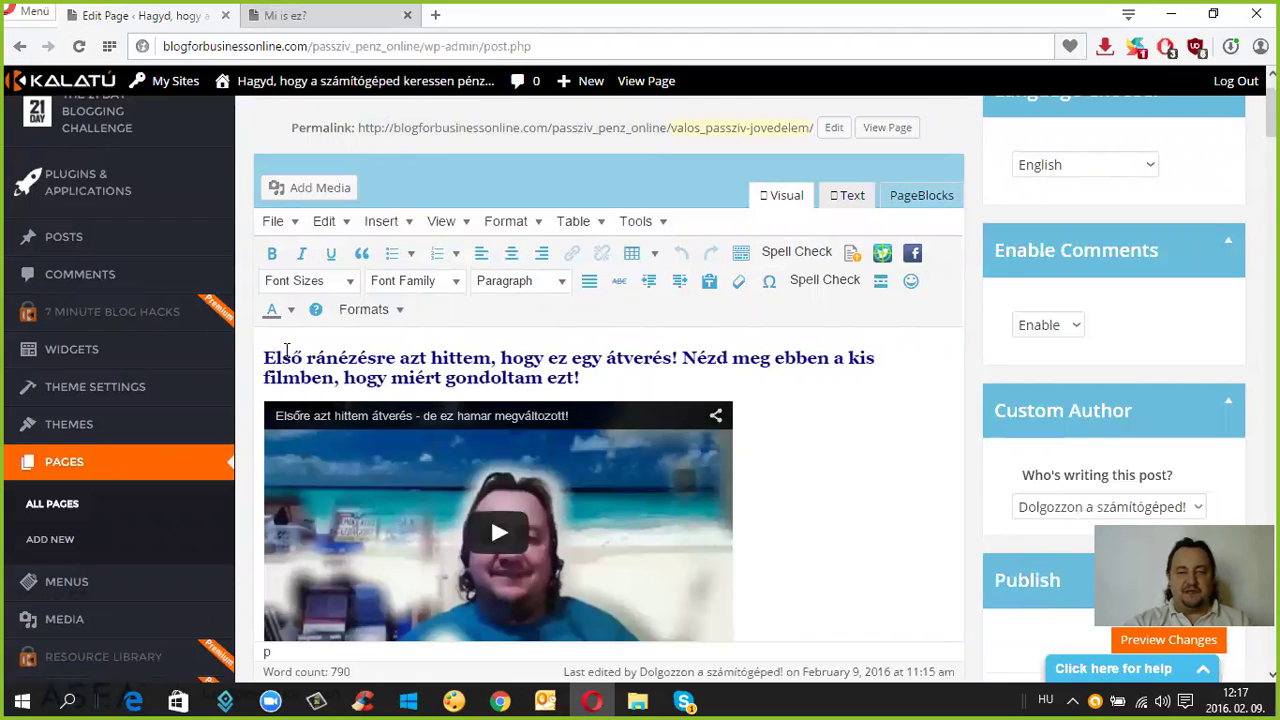
pyautogui.tripleClick(492, 387)
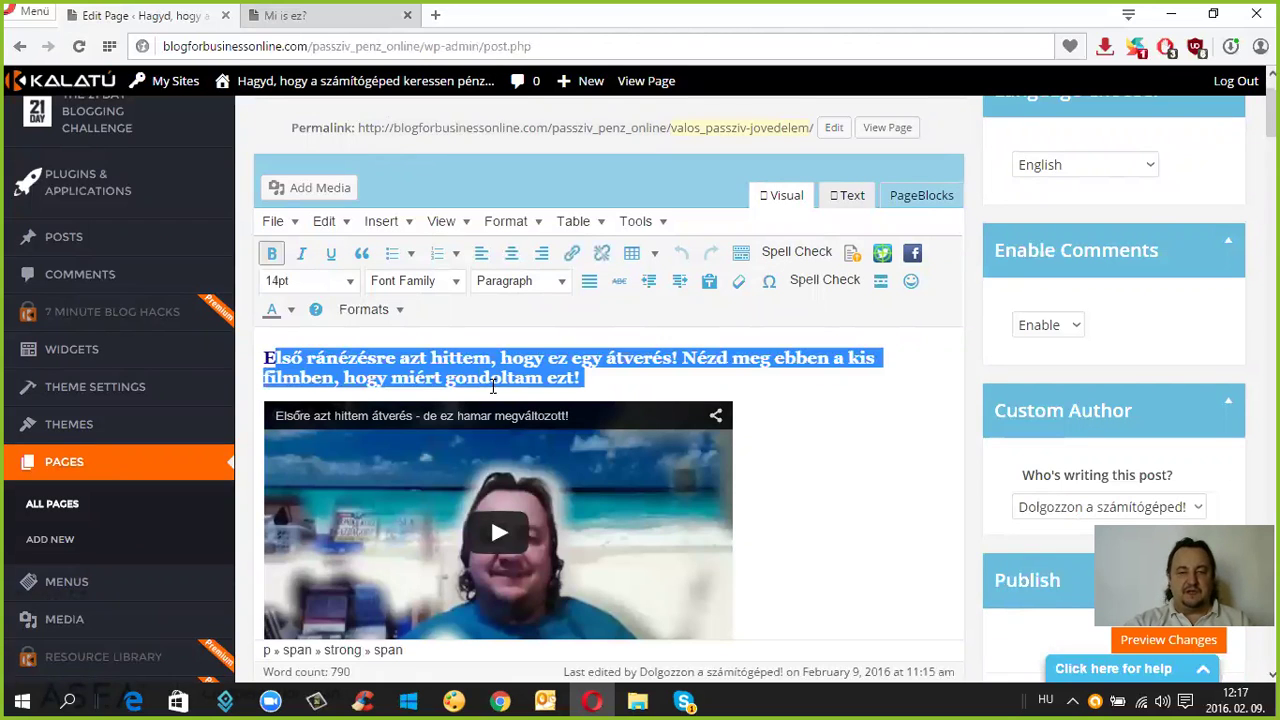
pyautogui.click(645, 378)
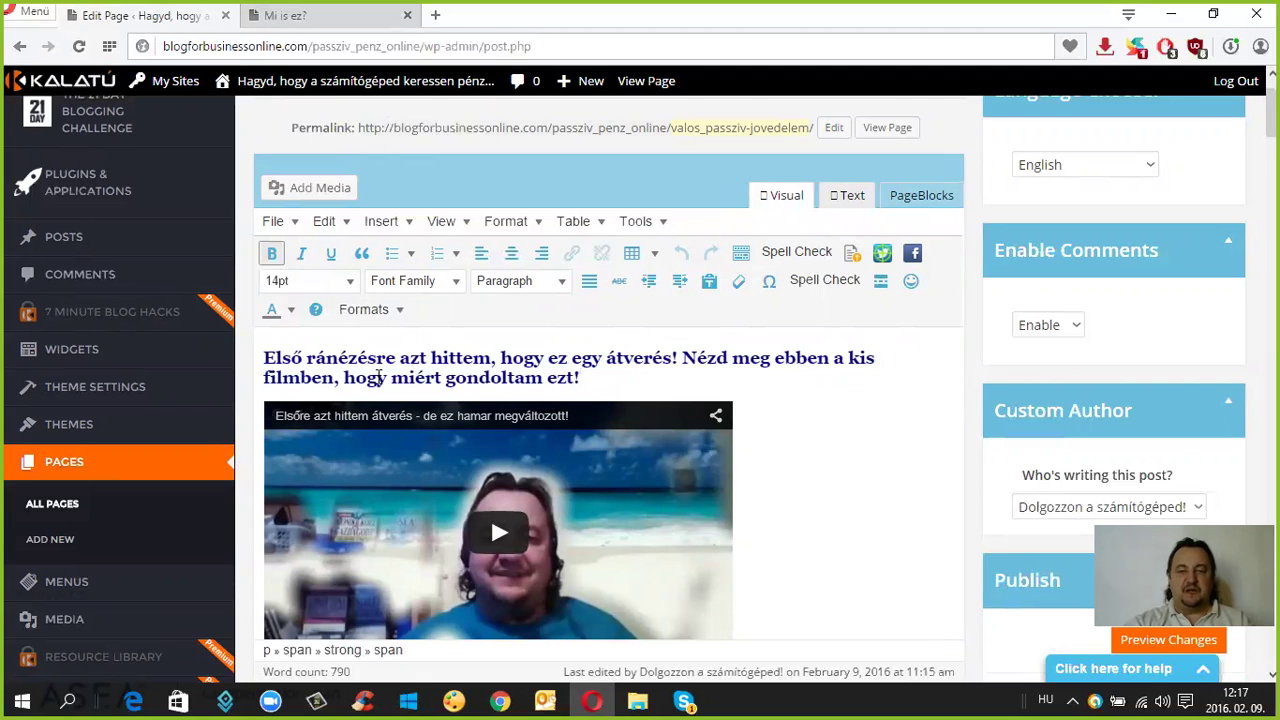
# - Show the HTML source of the "Mi is ez?" page and look through its code
pyautogui.click(853, 201)
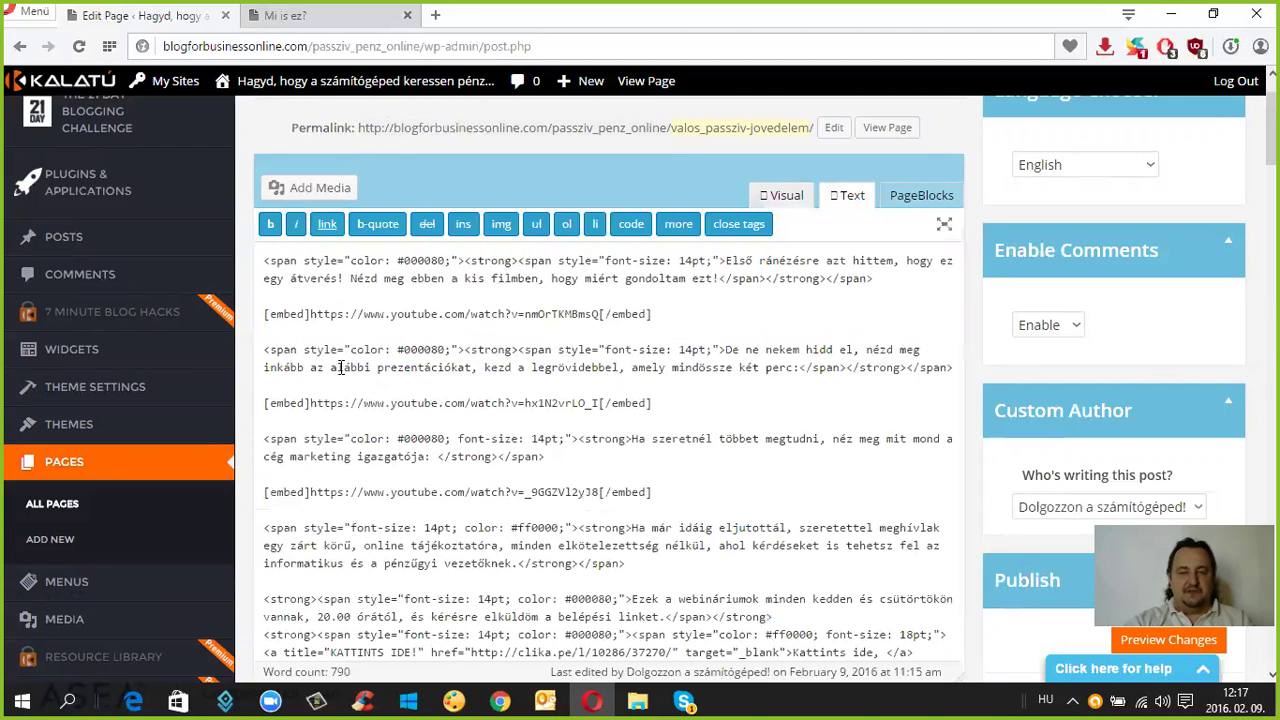
pyautogui.scroll(-5, 478, 362)
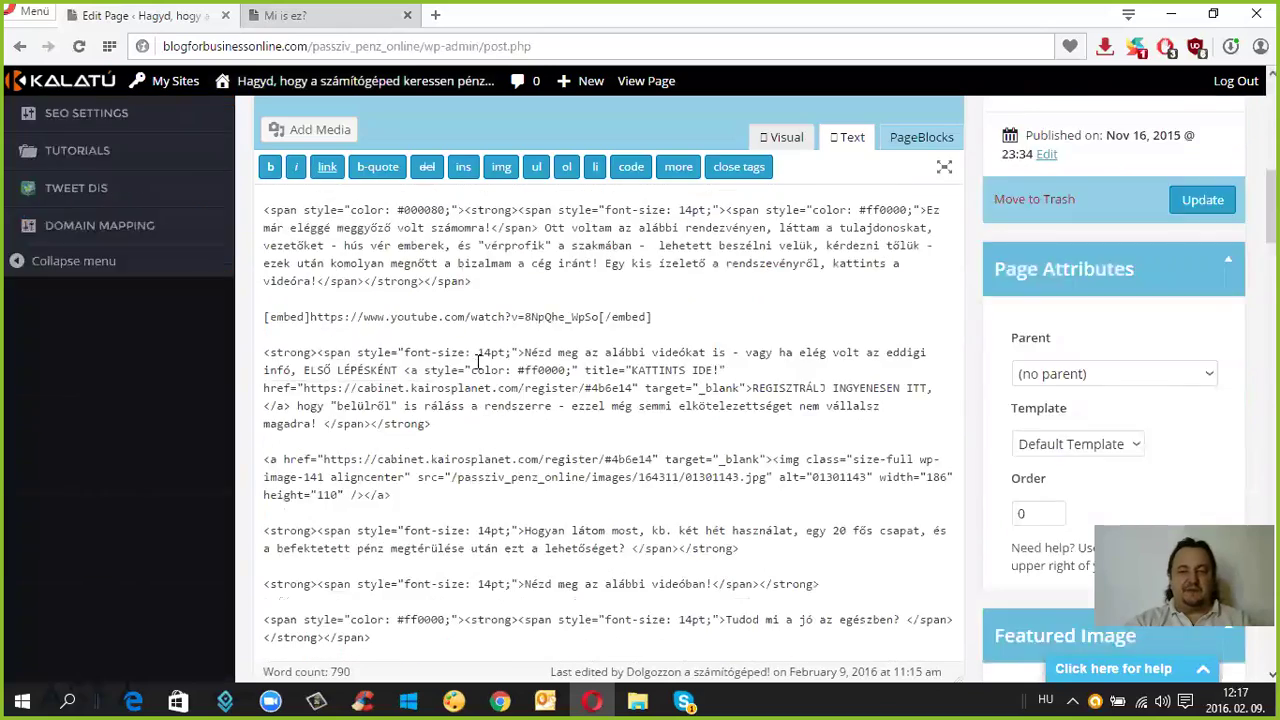
pyautogui.scroll(5, 505, 362)
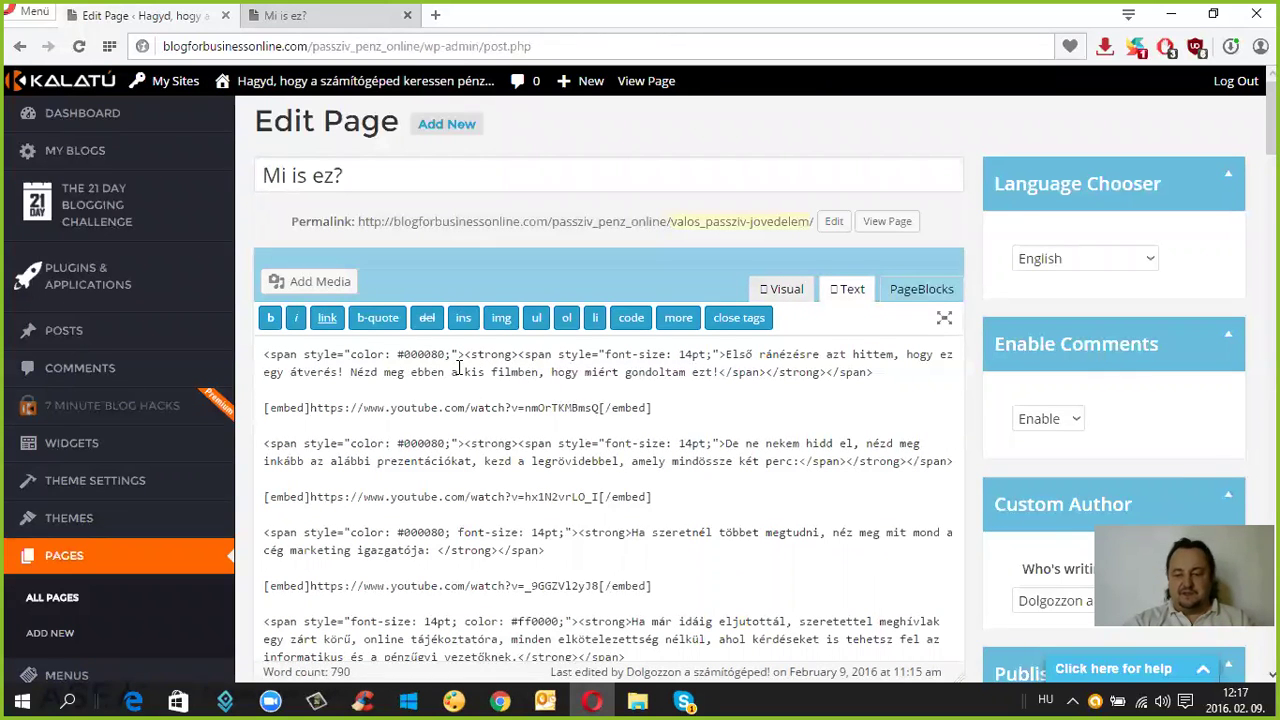
pyautogui.scroll(-3, 530, 398)
pyautogui.scroll(3, 509, 401)
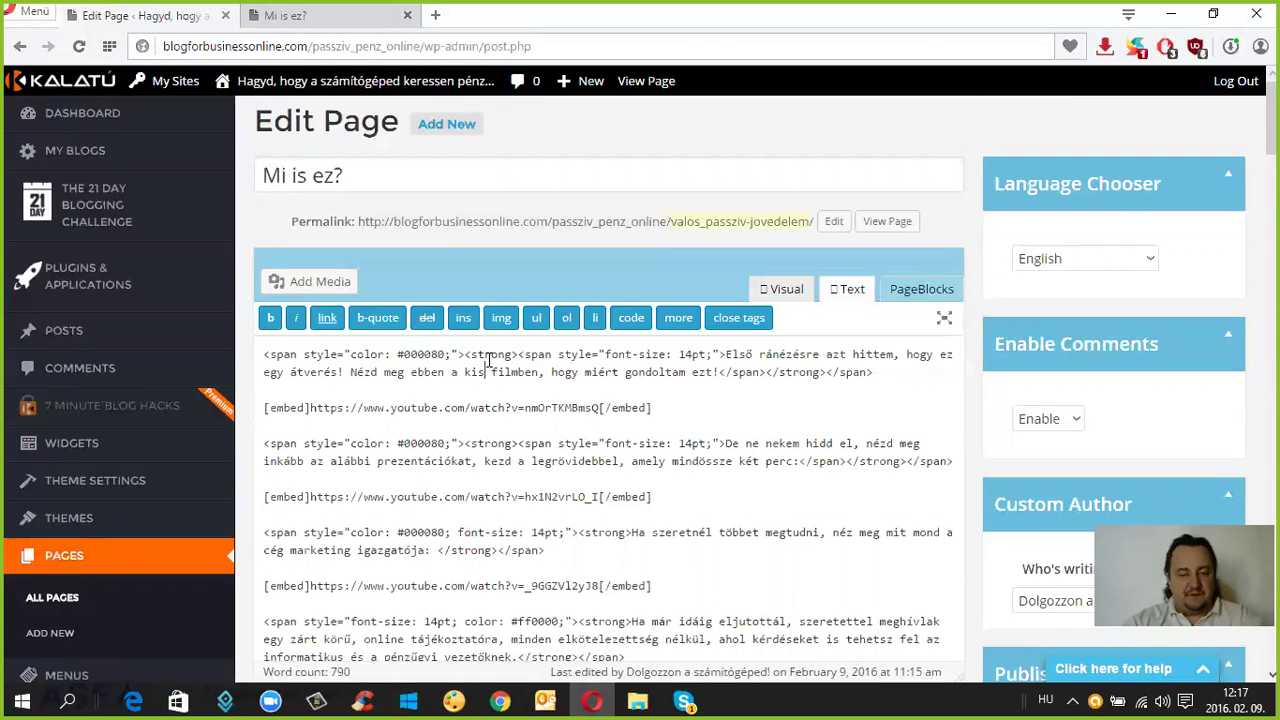
# - Select the entire HTML source of the "Mi is ez?" page and copy it
pyautogui.hotkey('ctrl', 'a')
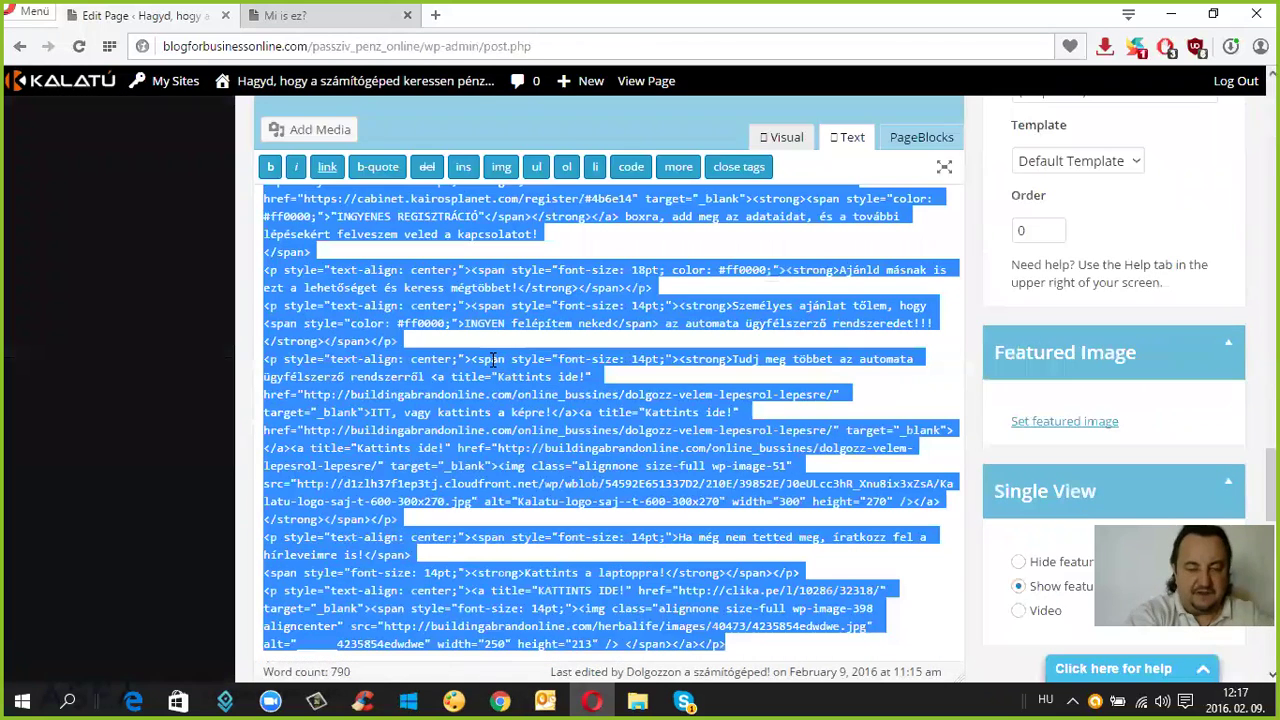
pyautogui.scroll(-10, 623, 403)
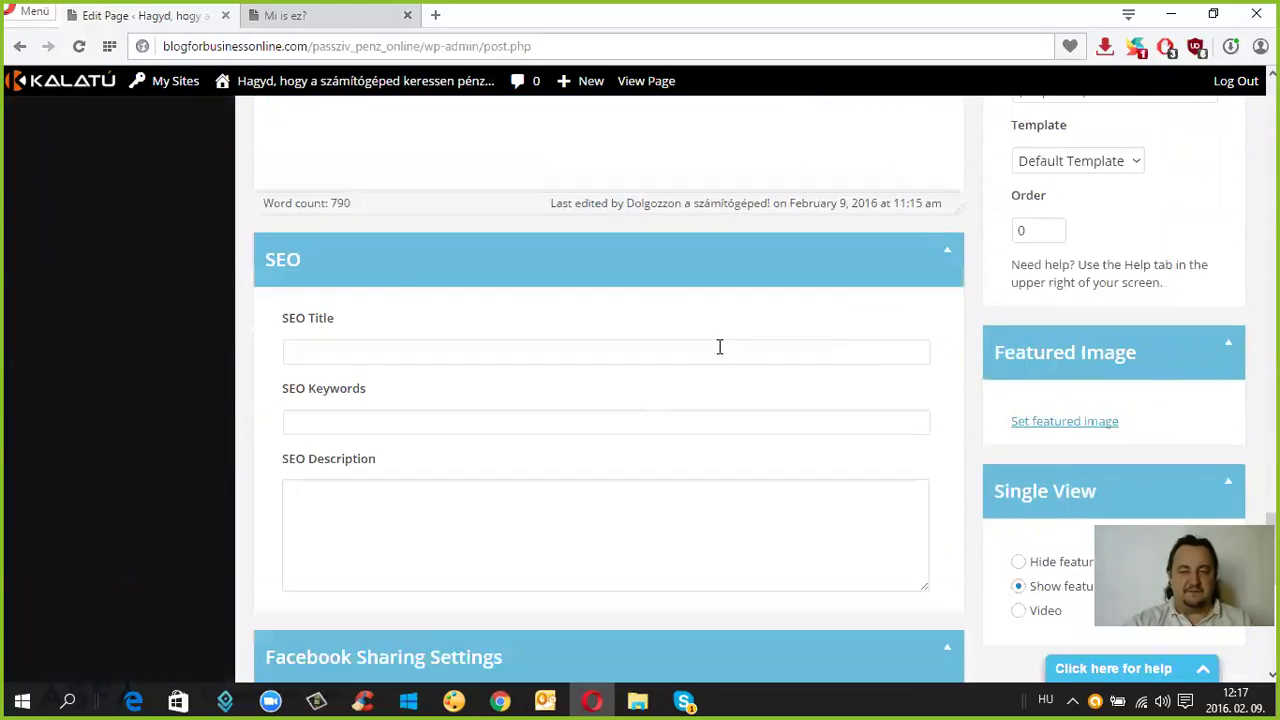
pyautogui.scroll(8, 717, 346)
pyautogui.scroll(10, 686, 357)
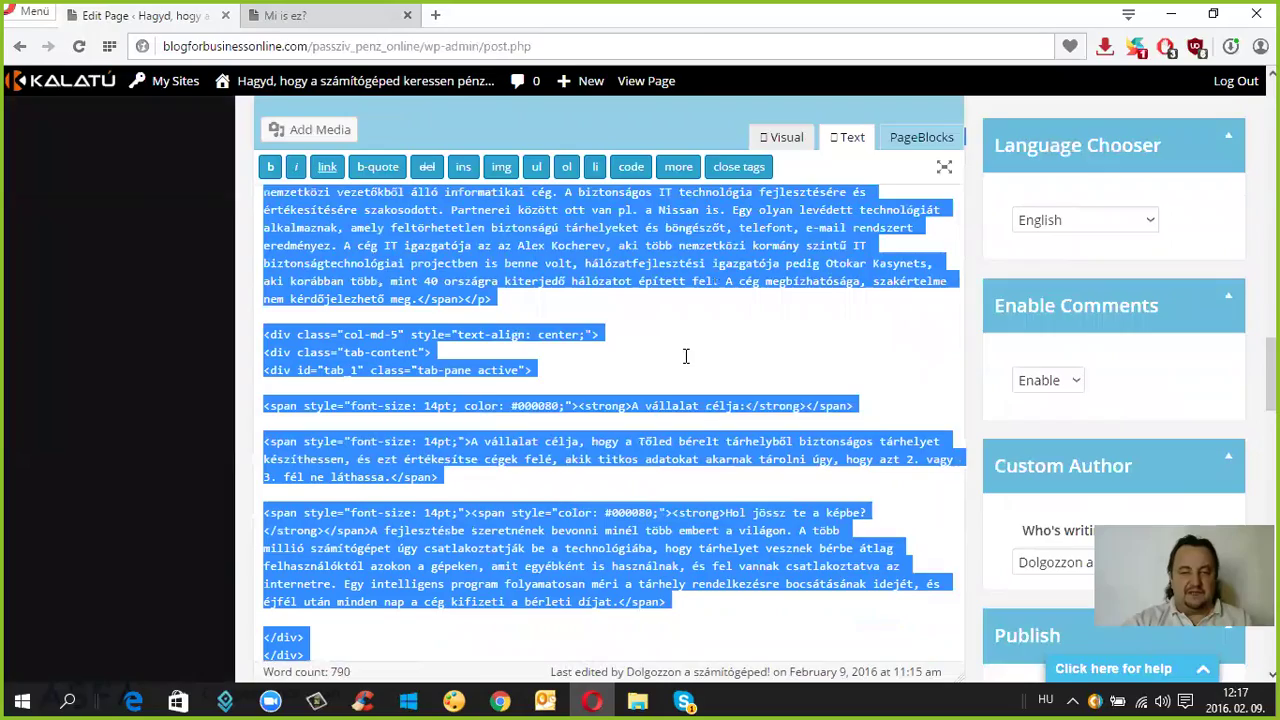
pyautogui.scroll(8, 684, 354)
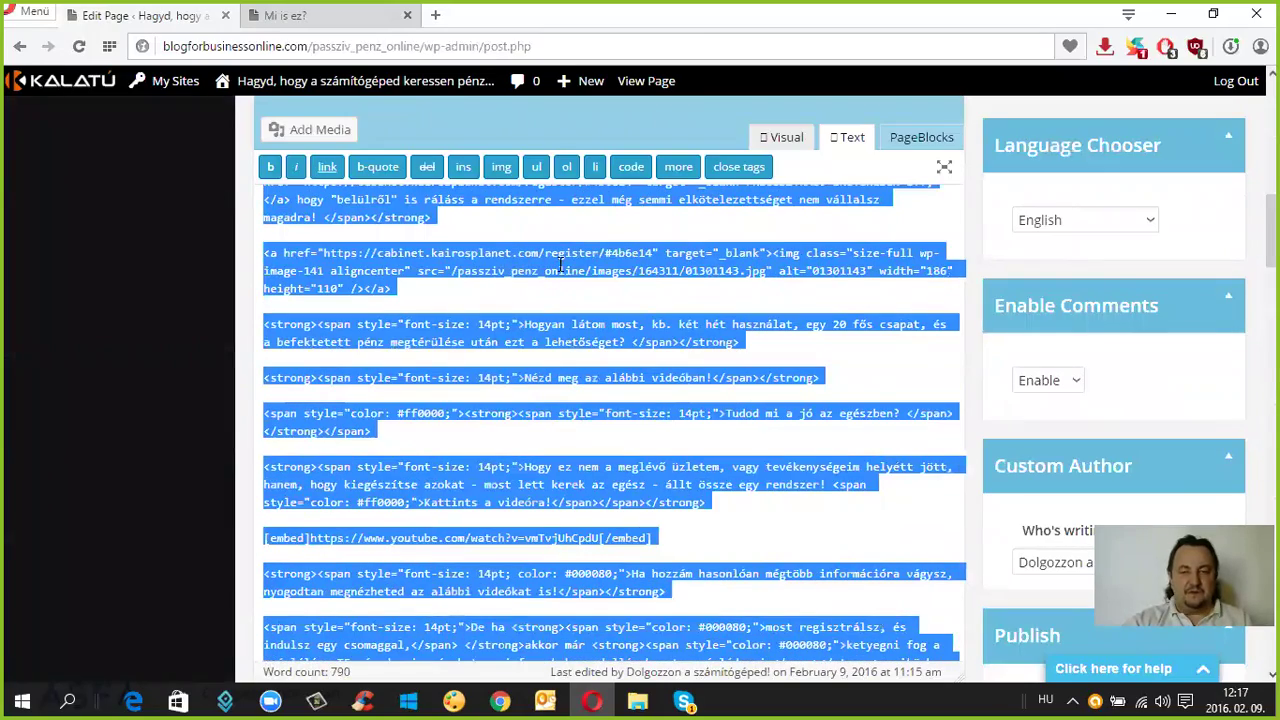
pyautogui.rightClick(561, 265)
pyautogui.click(604, 299)
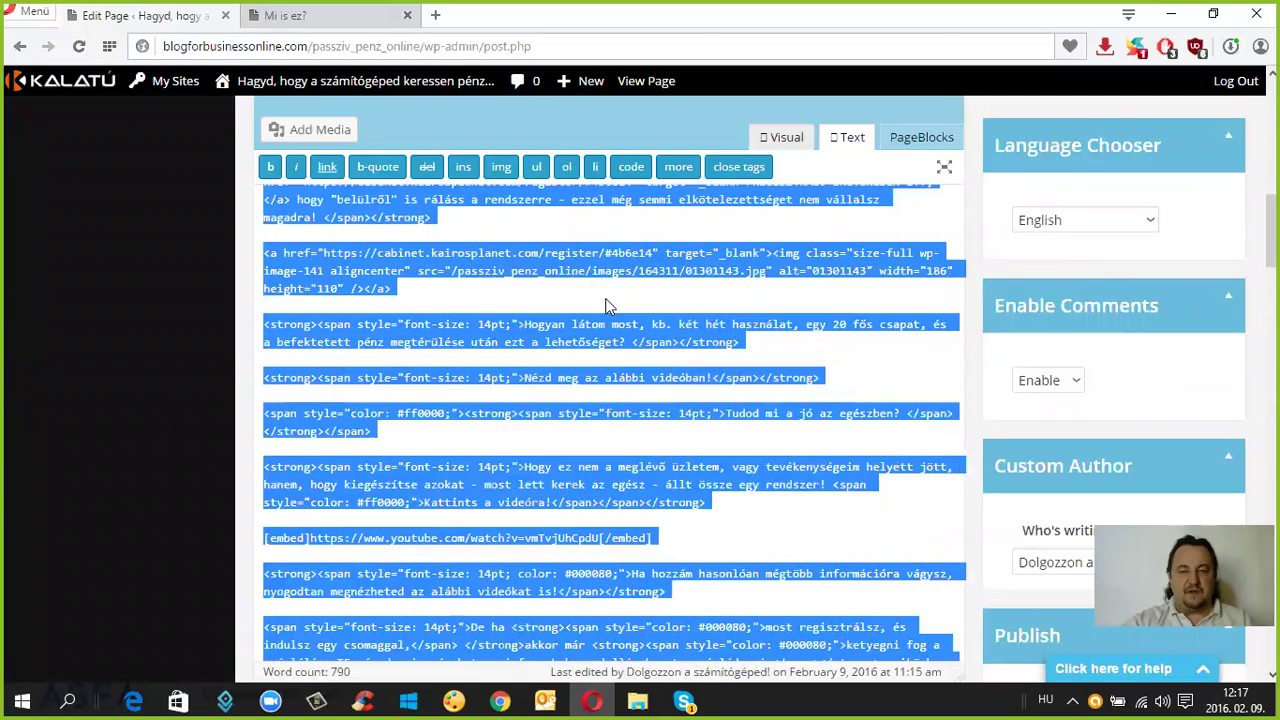
pyautogui.scroll(10, 332, 410)
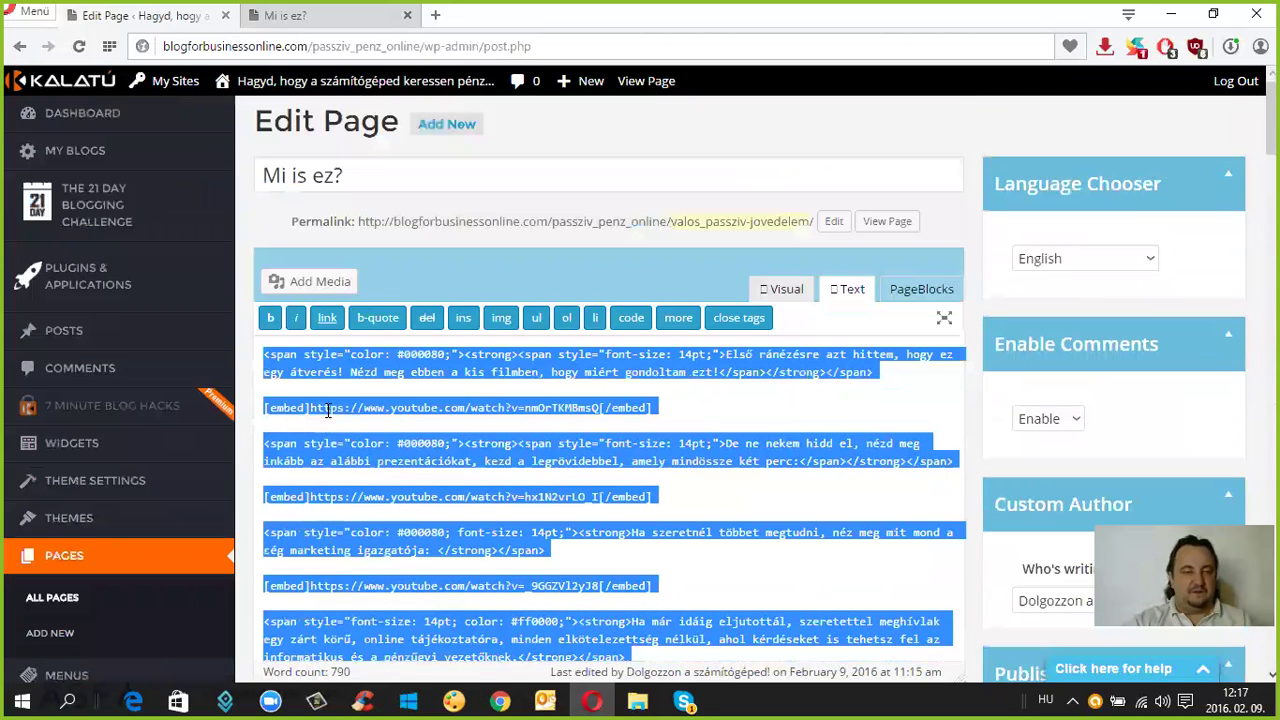
# - List all posts of the blog and start a new post
pyautogui.moveTo(70, 340)
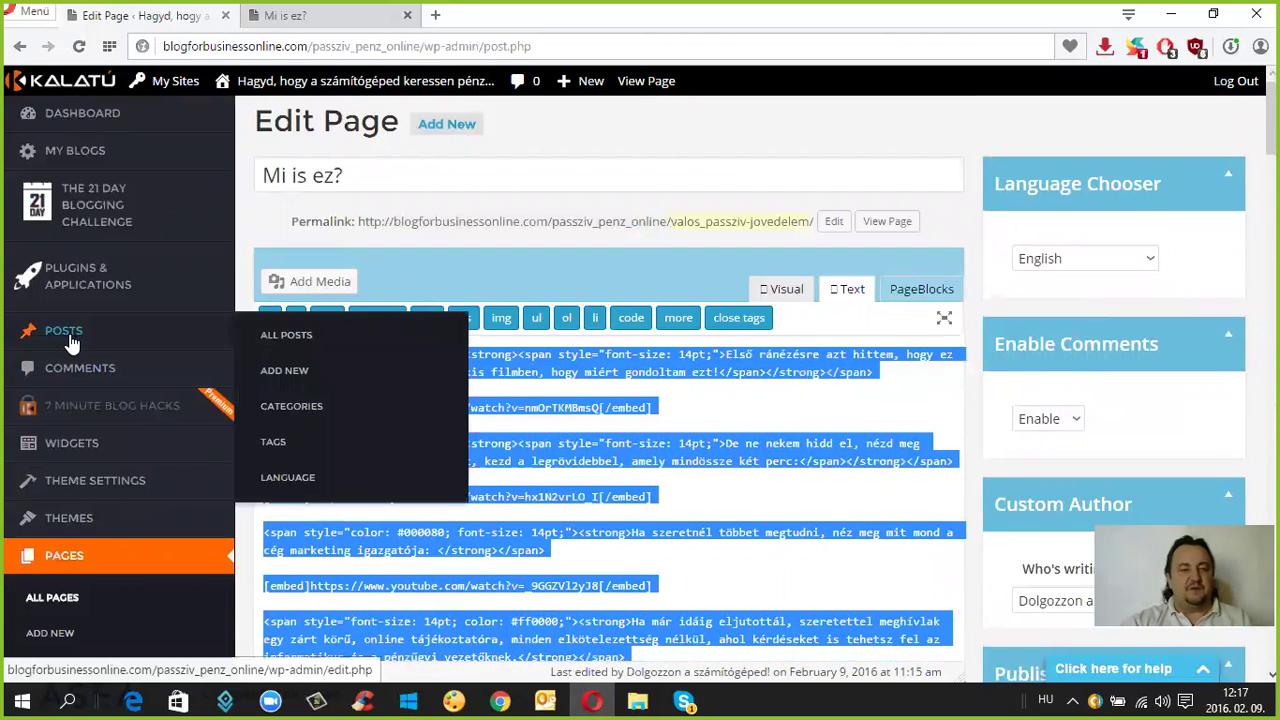
pyautogui.click(306, 340)
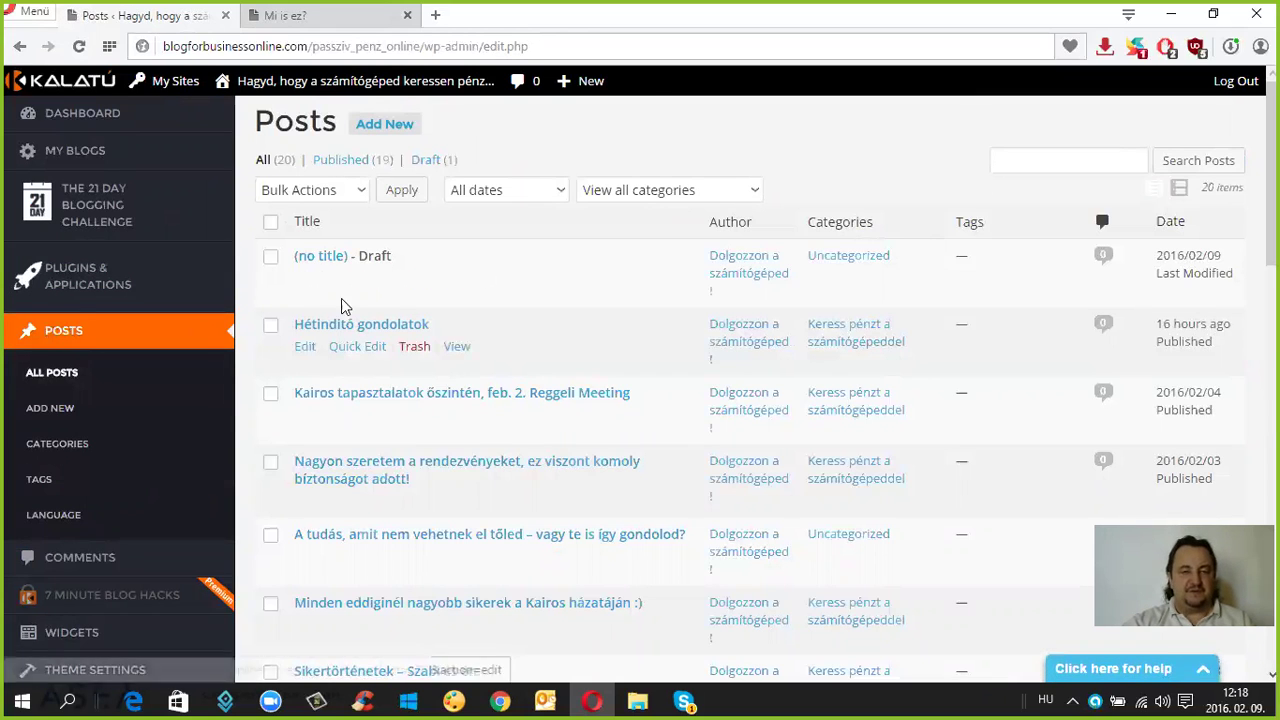
pyautogui.click(386, 126)
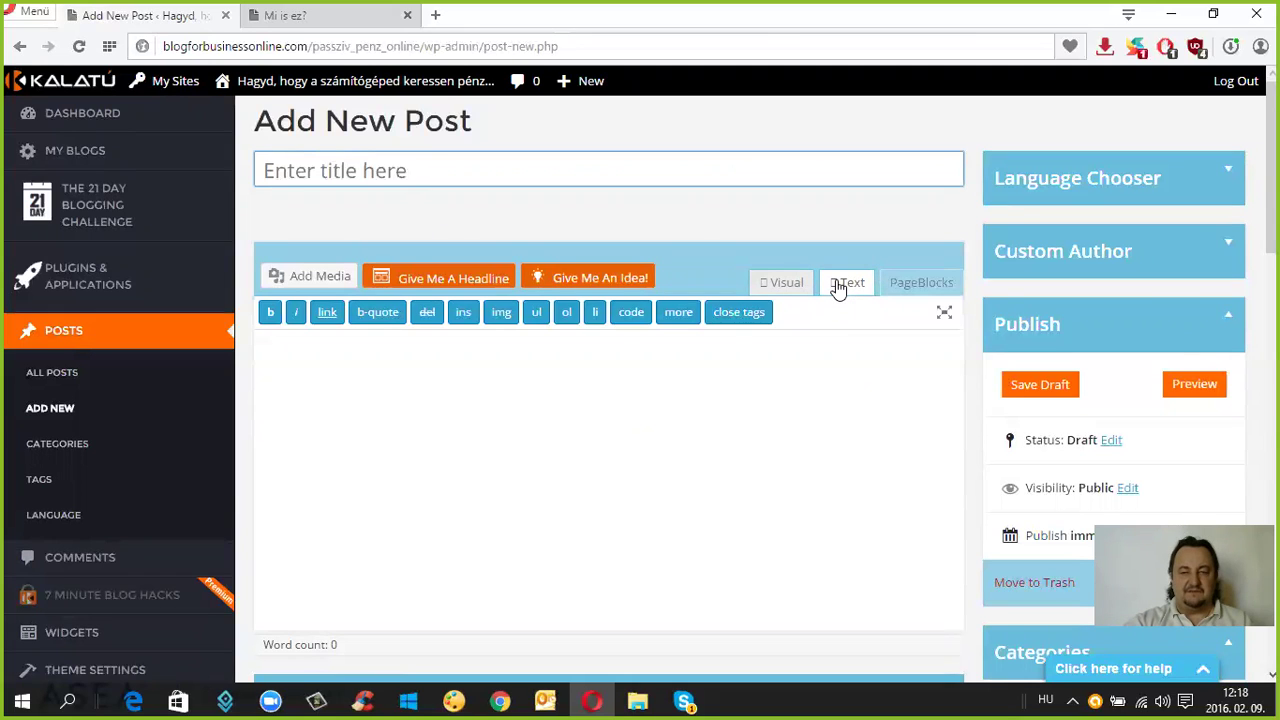
# - Paste the copied HTML code into the empty new post in text mode and check it over
pyautogui.click(786, 284)
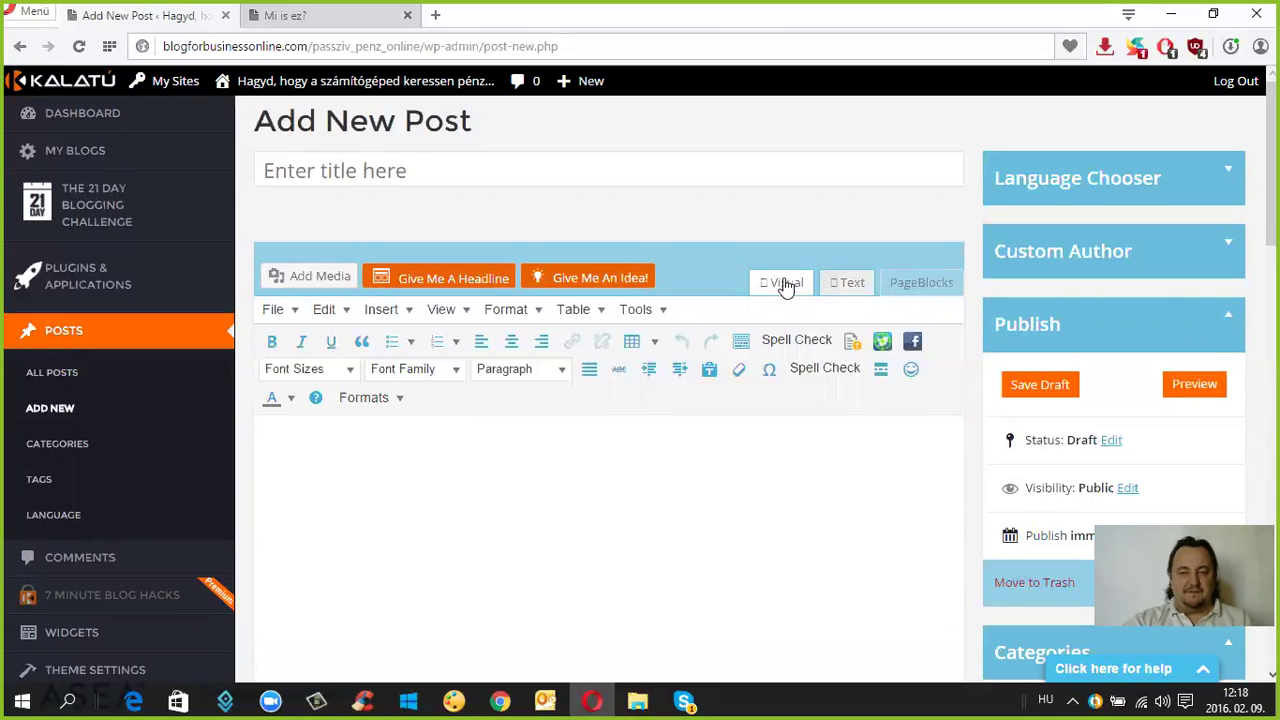
pyautogui.click(343, 449)
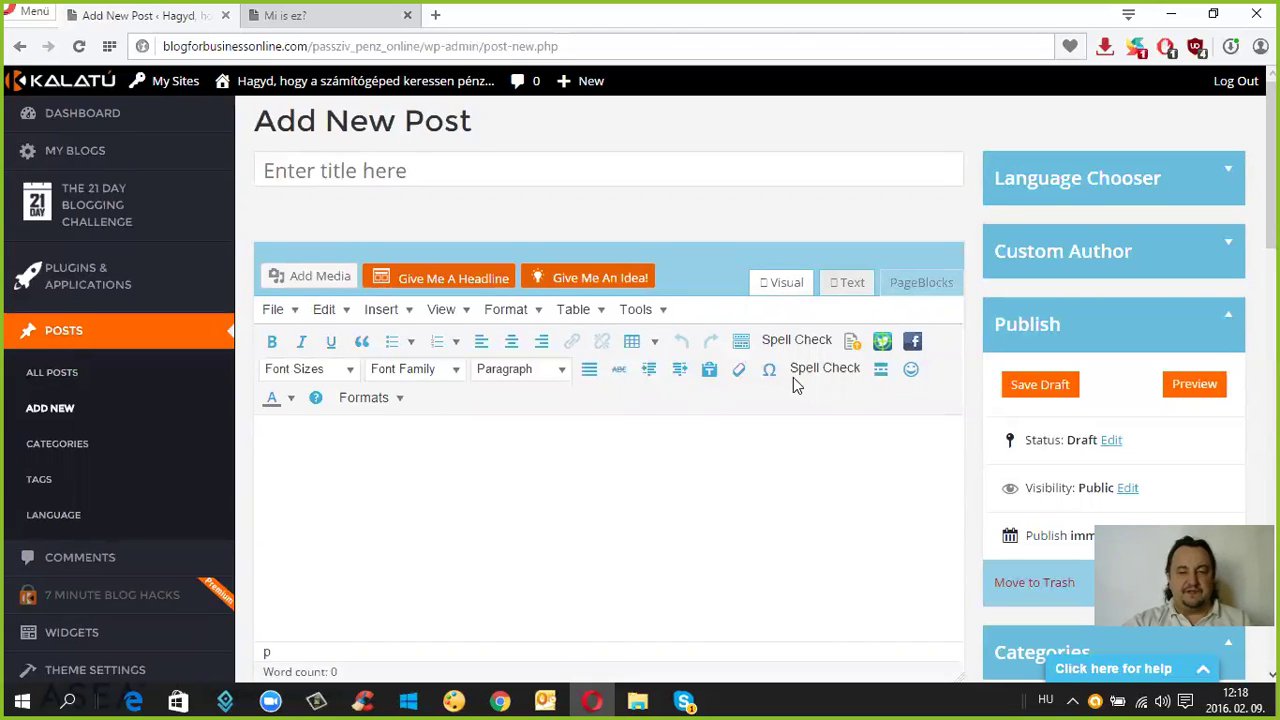
pyautogui.click(846, 286)
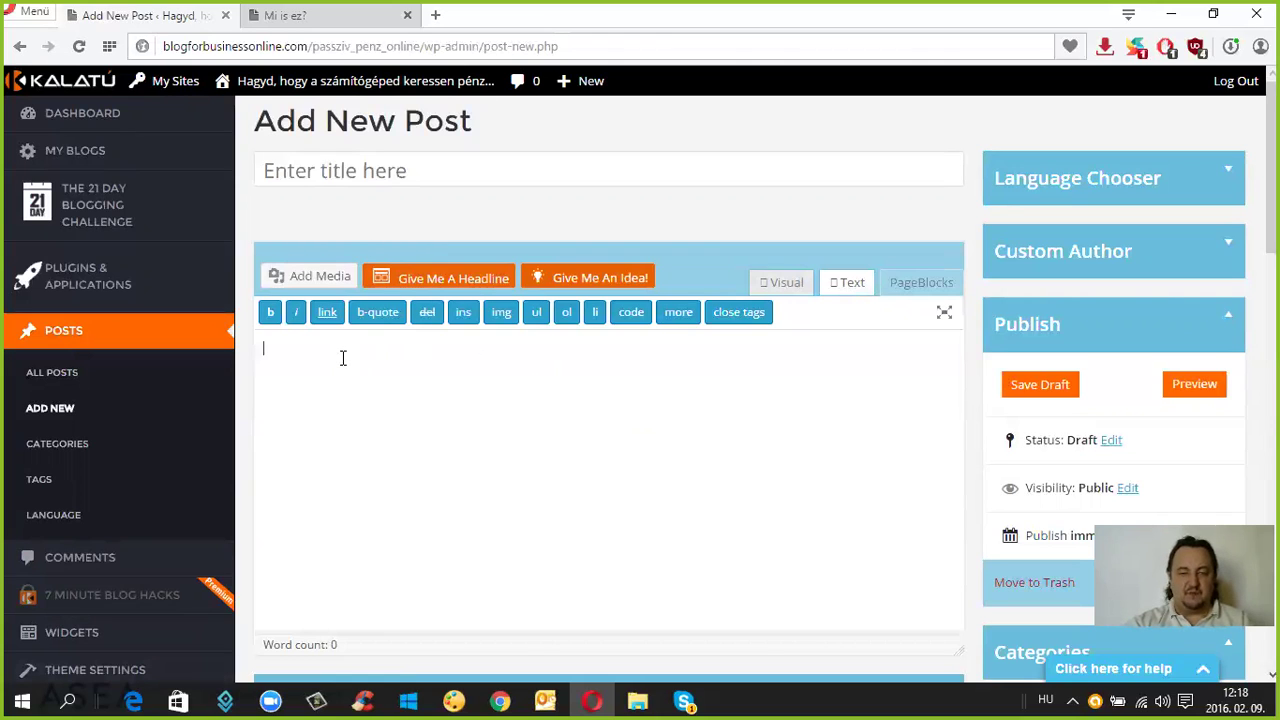
pyautogui.rightClick(292, 366)
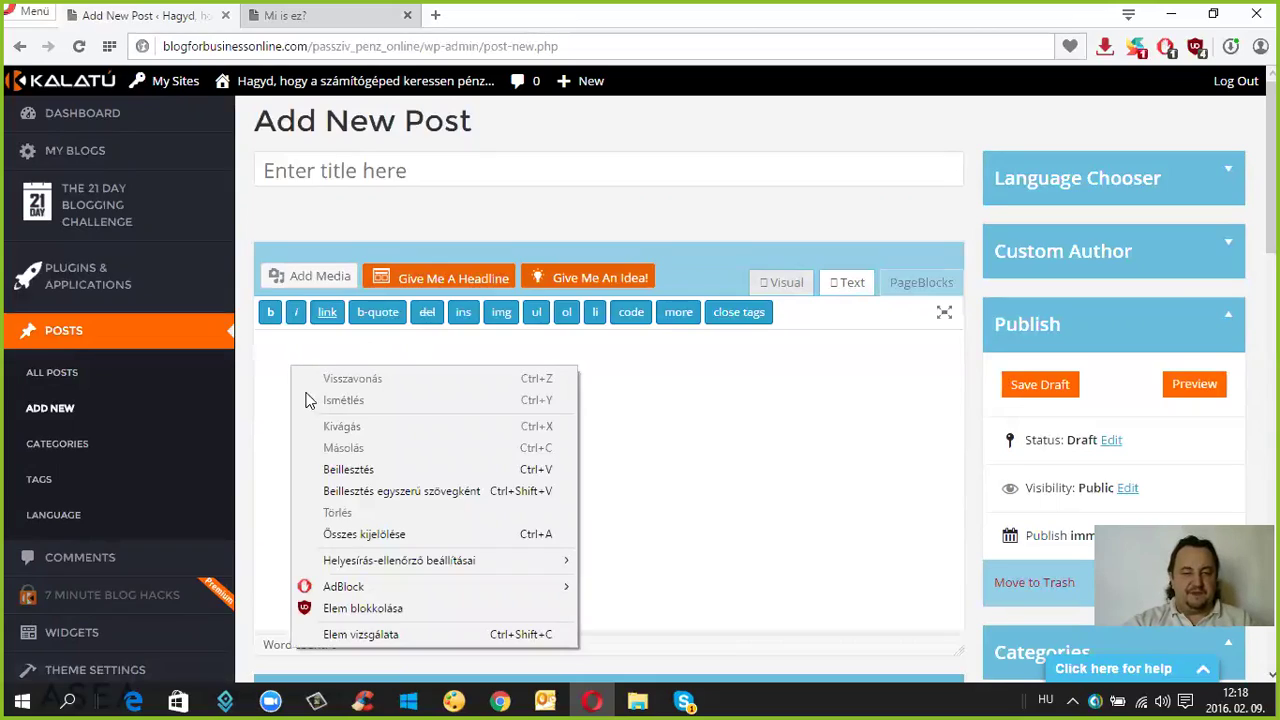
pyautogui.click(338, 470)
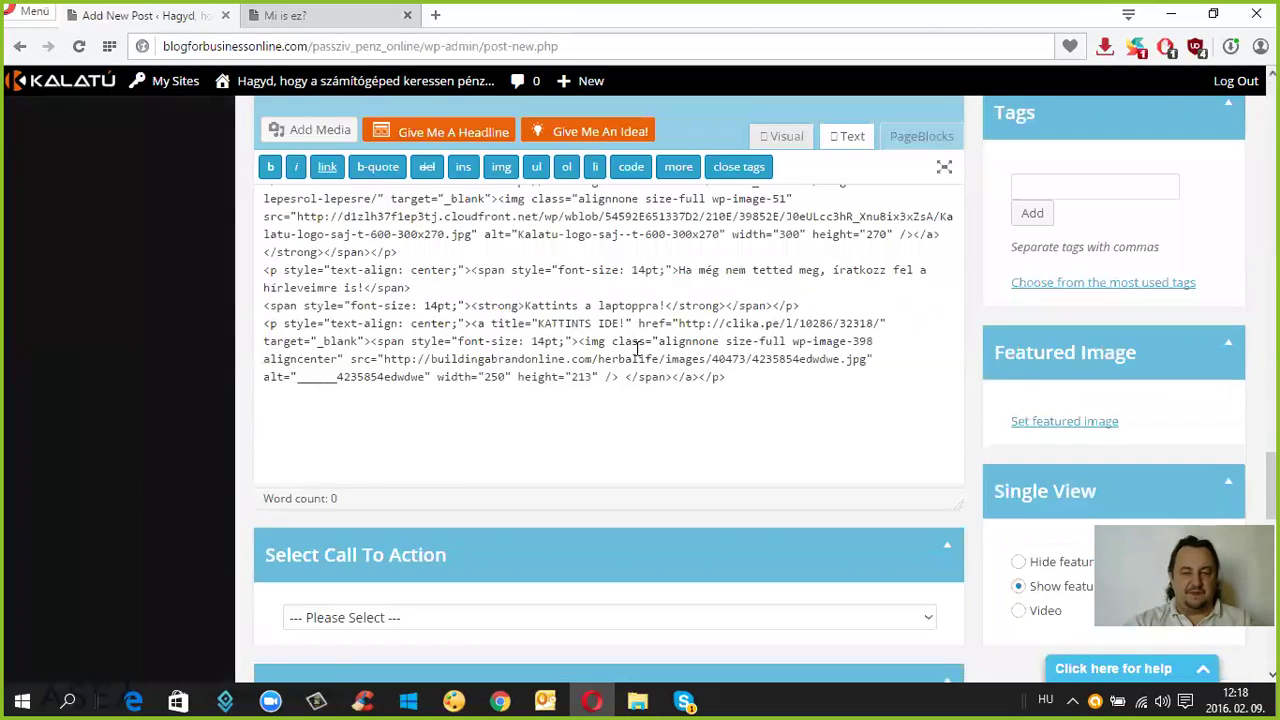
pyautogui.scroll(5, 645, 352)
pyautogui.scroll(-10, 650, 355)
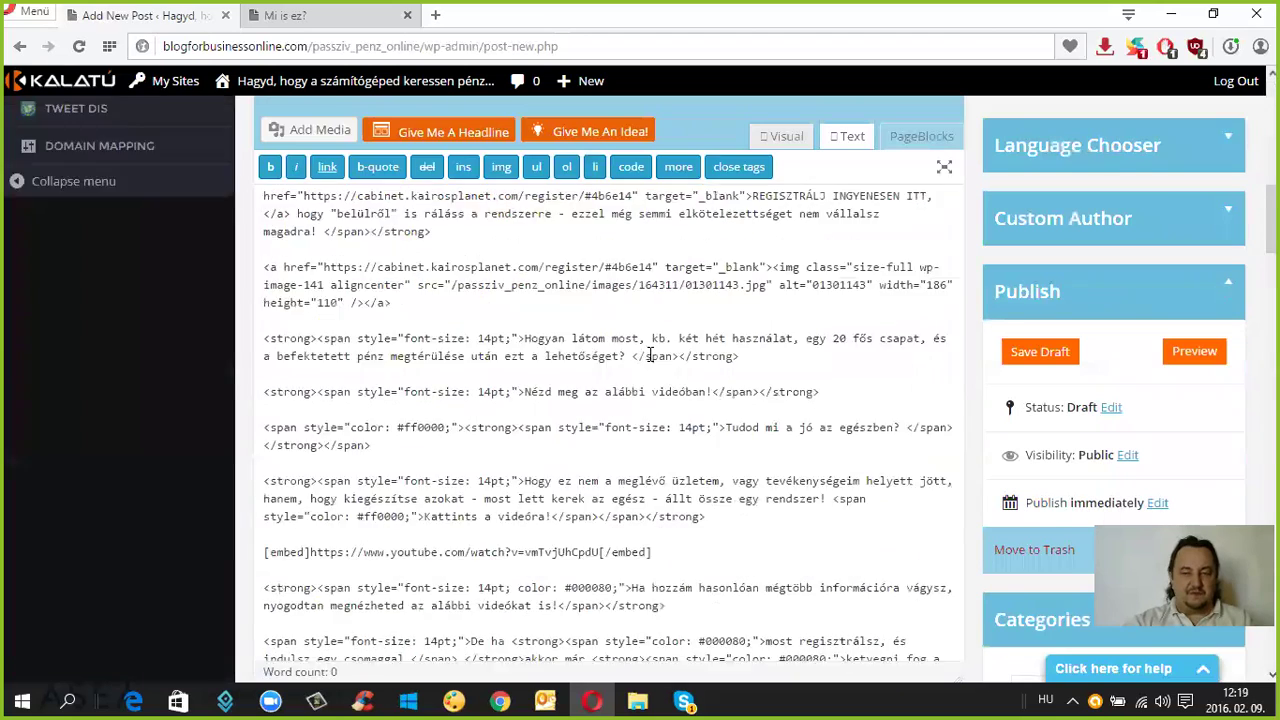
pyautogui.scroll(5, 658, 385)
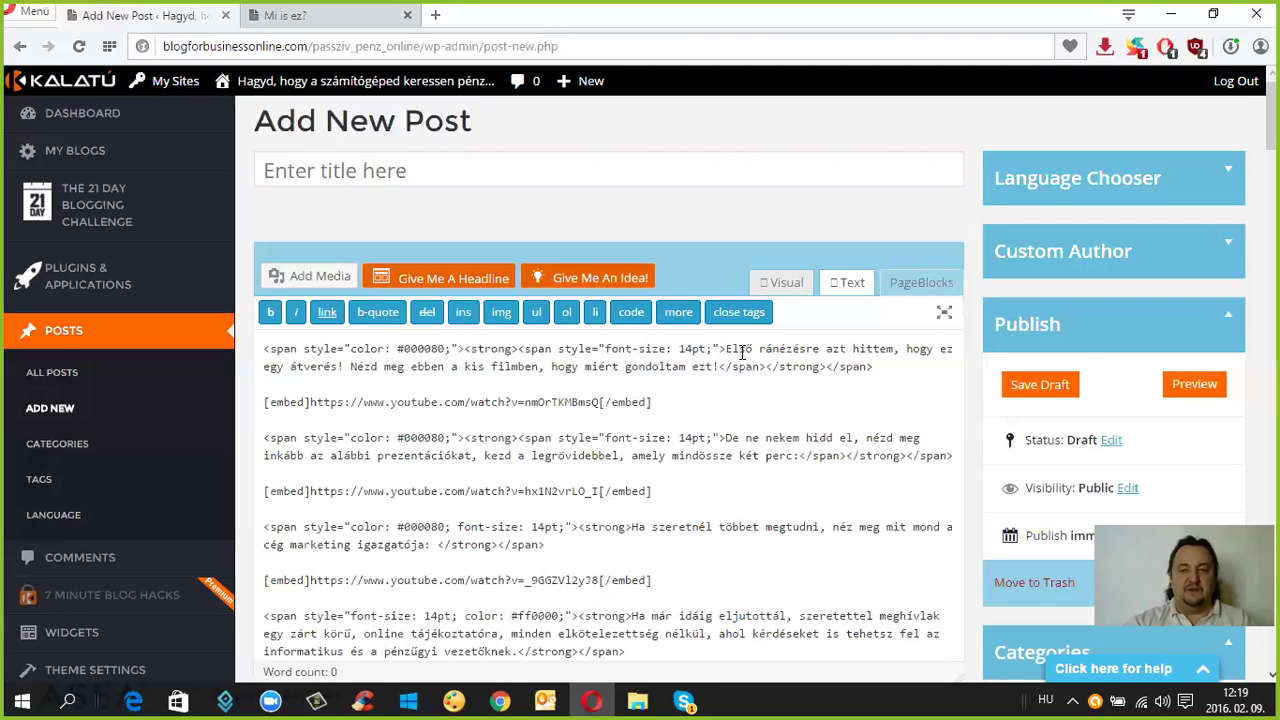
# - Show the new post in the visual view and look through its pasted texts, videos and registration buttons
pyautogui.click(787, 285)
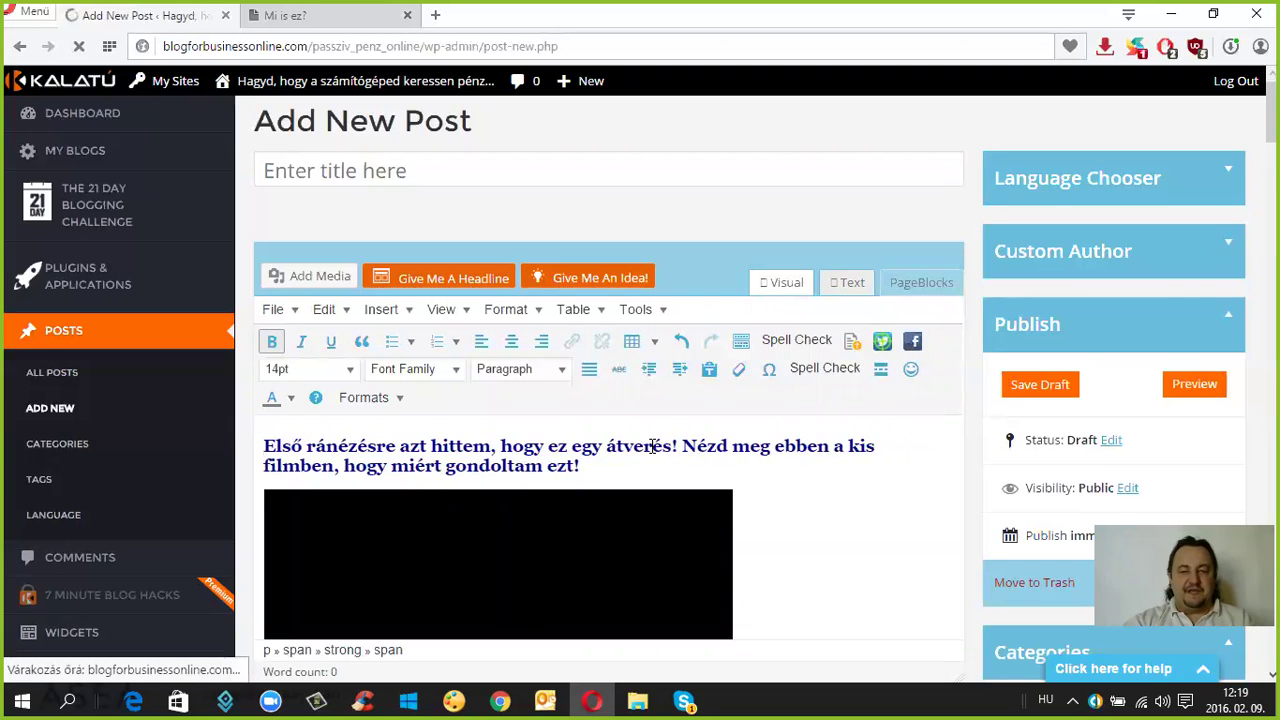
pyautogui.scroll(-2, 744, 440)
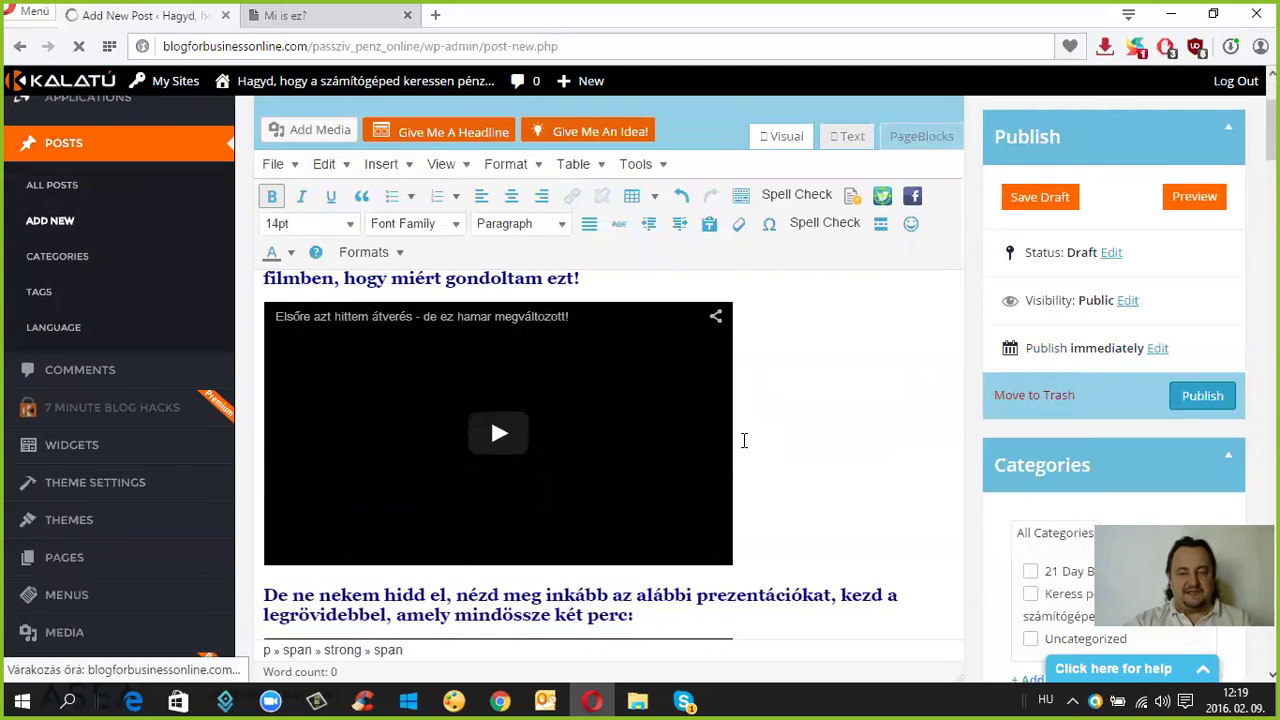
pyautogui.scroll(-2, 744, 440)
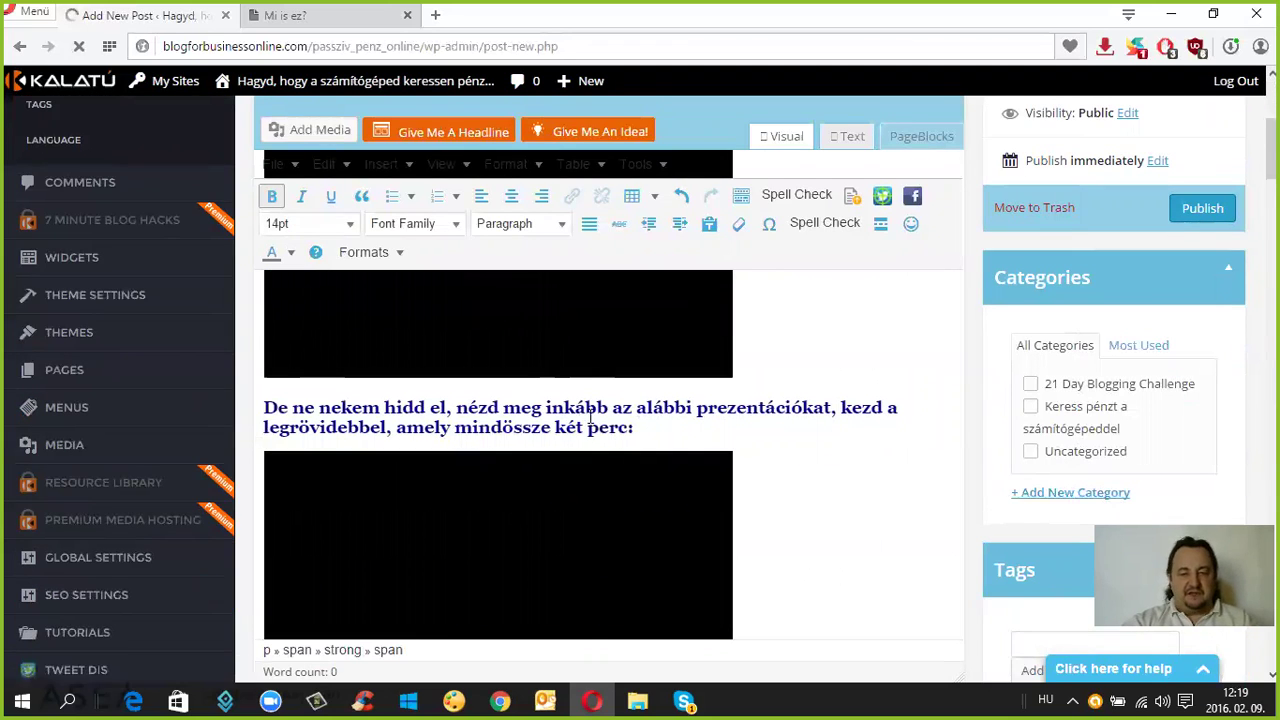
pyautogui.scroll(-4, 726, 421)
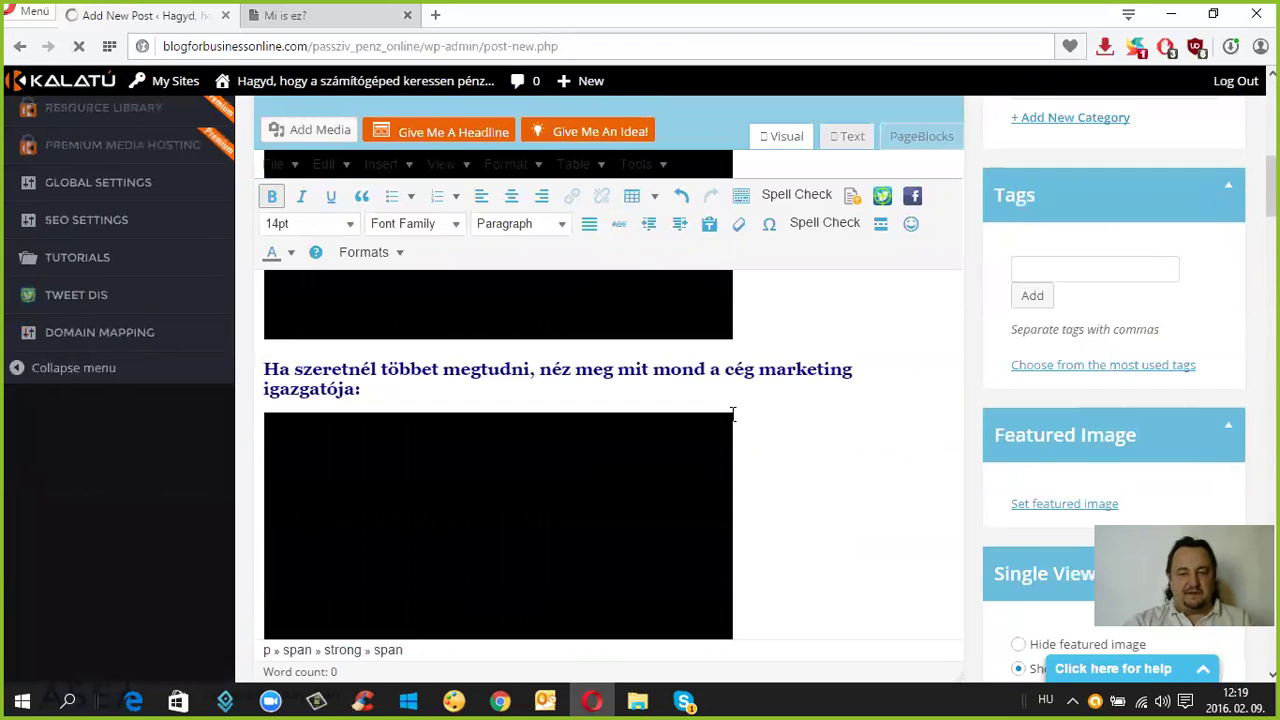
pyautogui.scroll(-2, 733, 414)
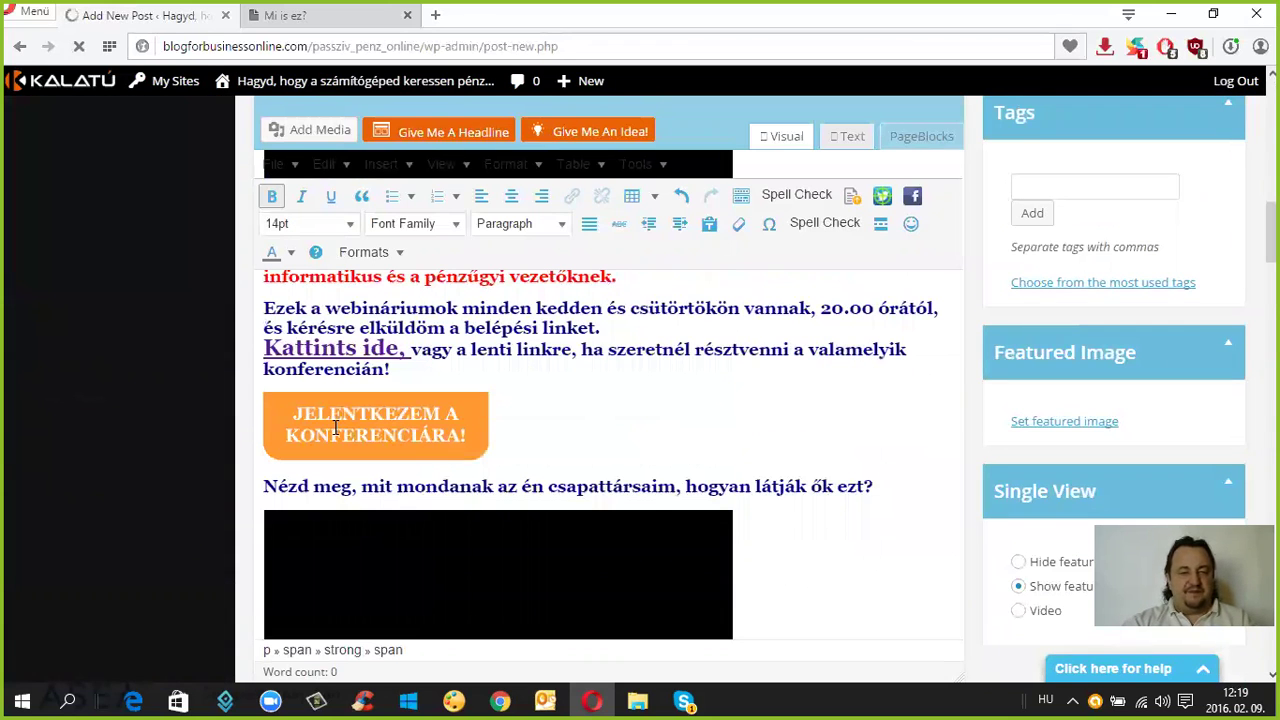
pyautogui.scroll(-1, 680, 410)
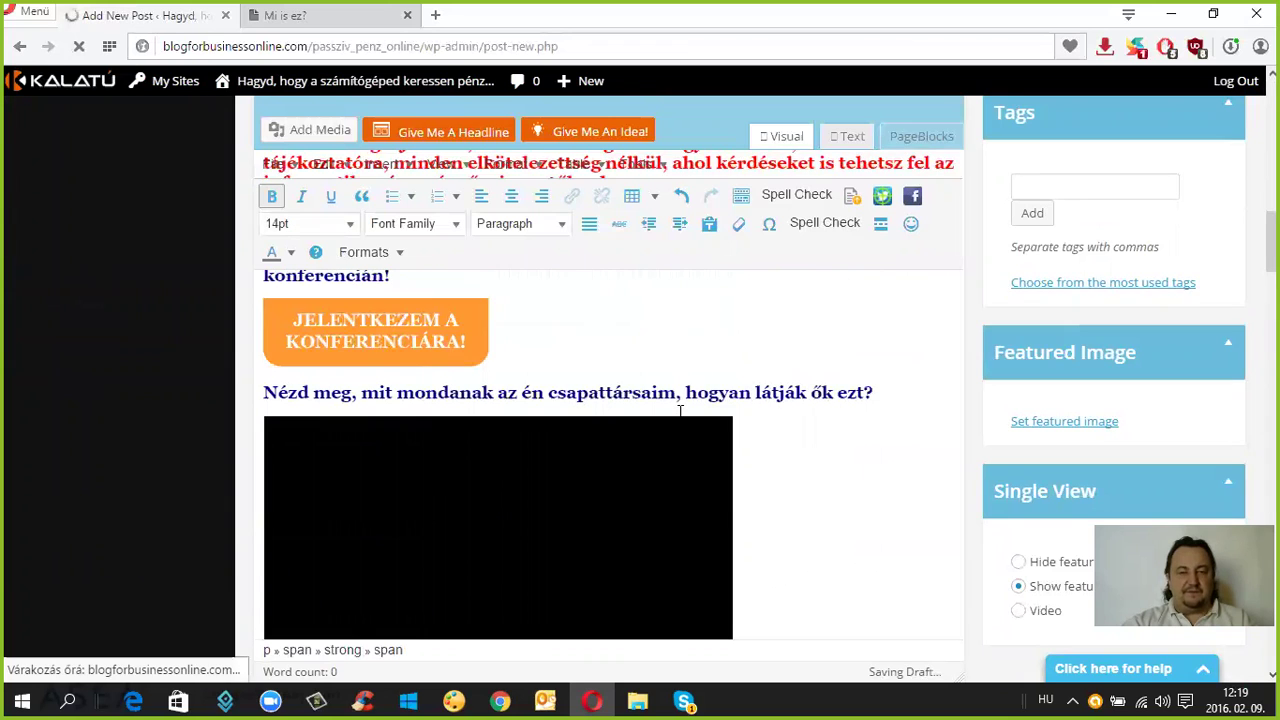
pyautogui.scroll(-5, 680, 410)
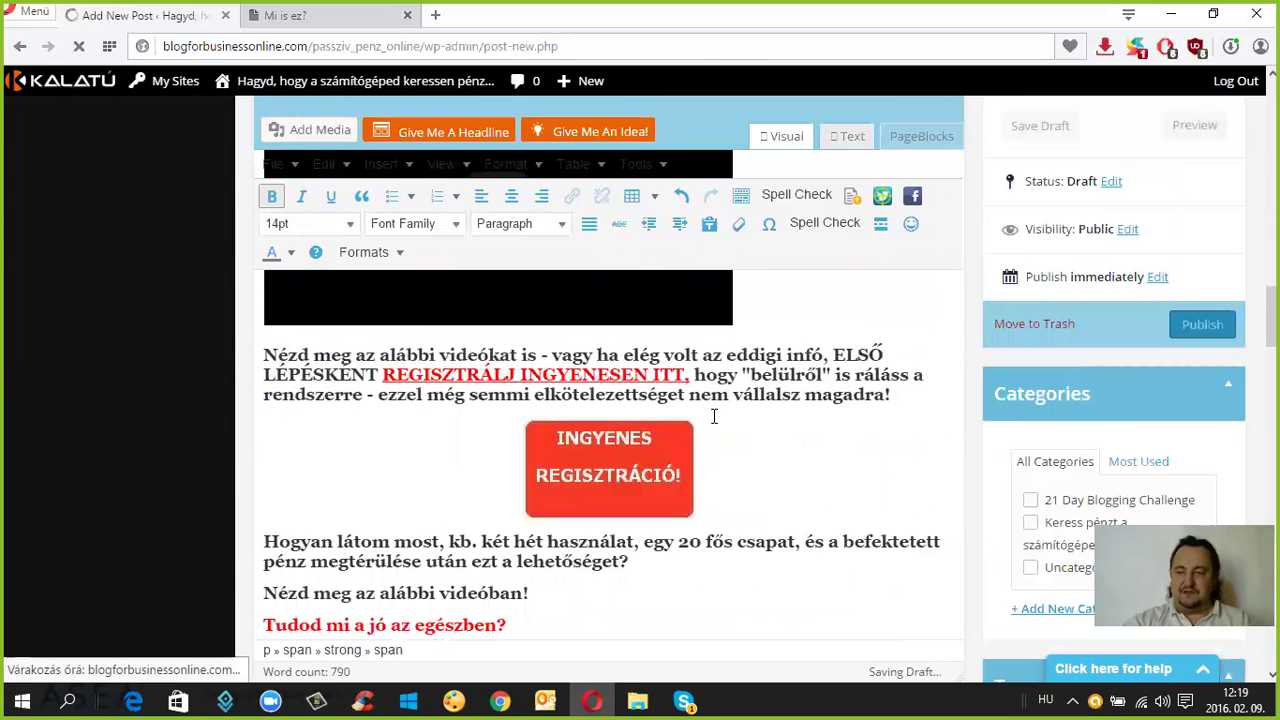
# - Insert an empty line above the post's opening paragraph and place the cursor in it
pyautogui.scroll(5, 714, 416)
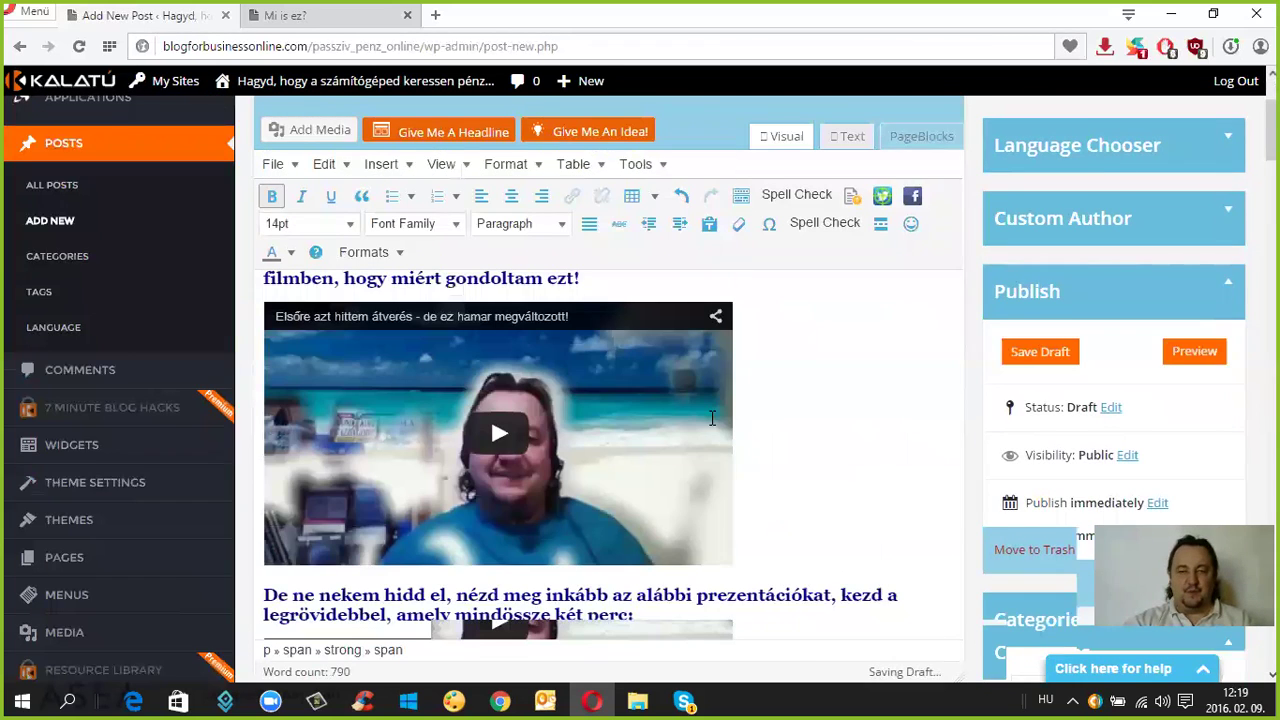
pyautogui.scroll(3, 712, 418)
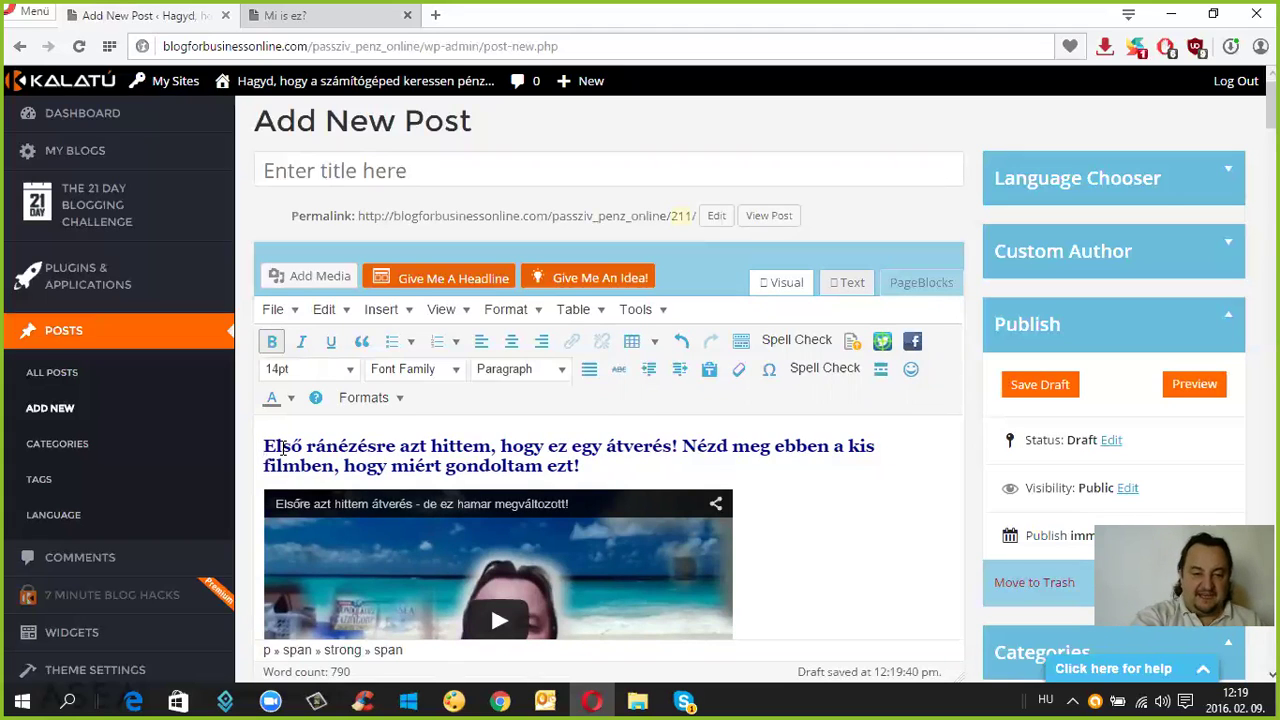
pyautogui.press('Return')
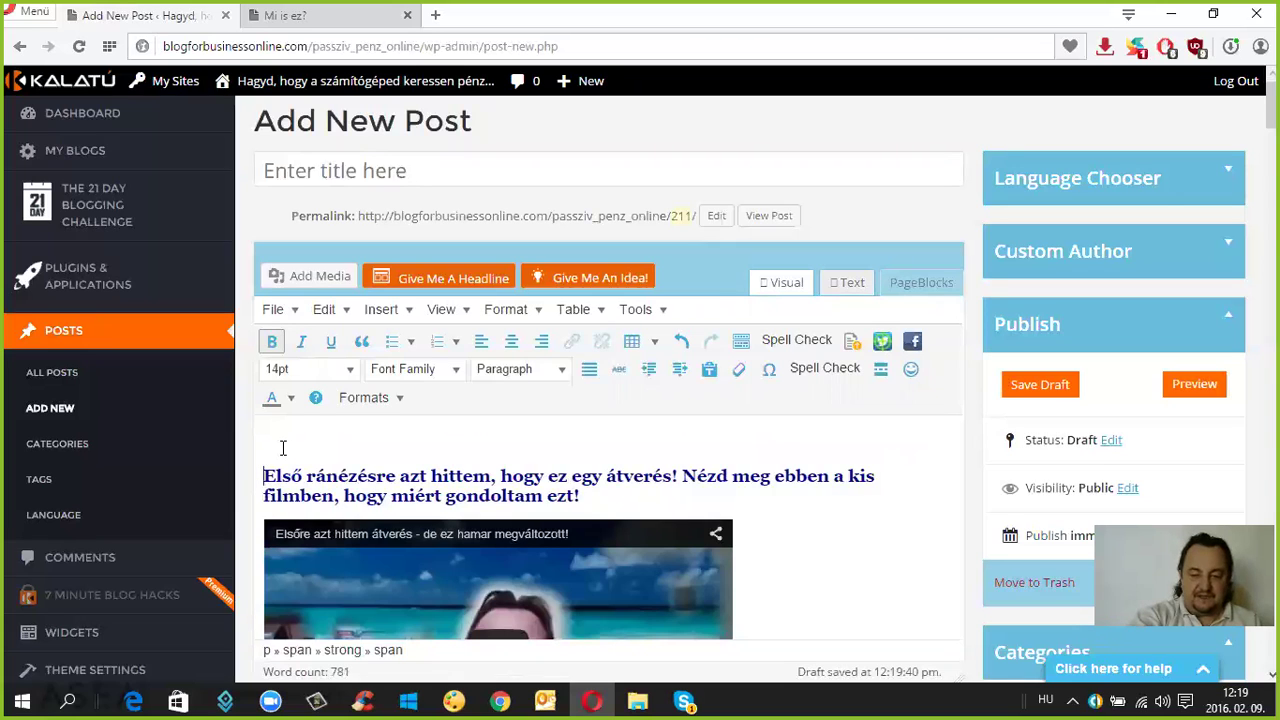
pyautogui.write('1')
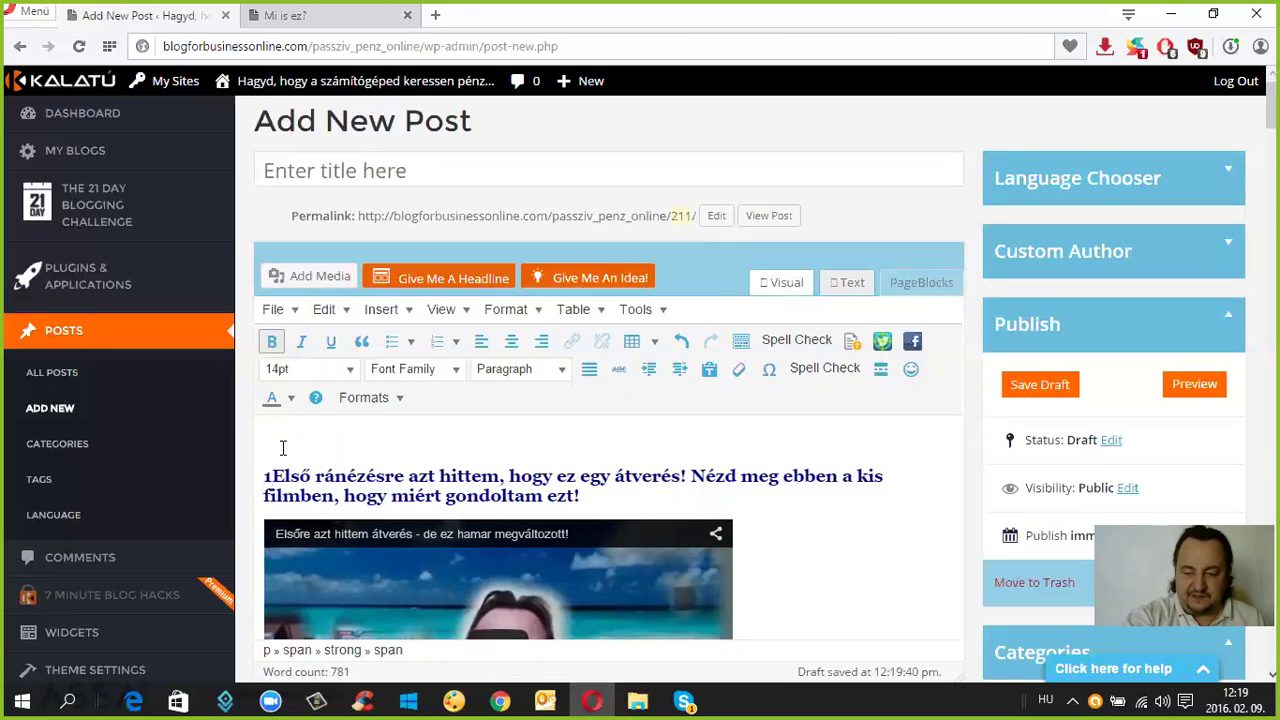
pyautogui.press('BackSpace')
pyautogui.write('4')
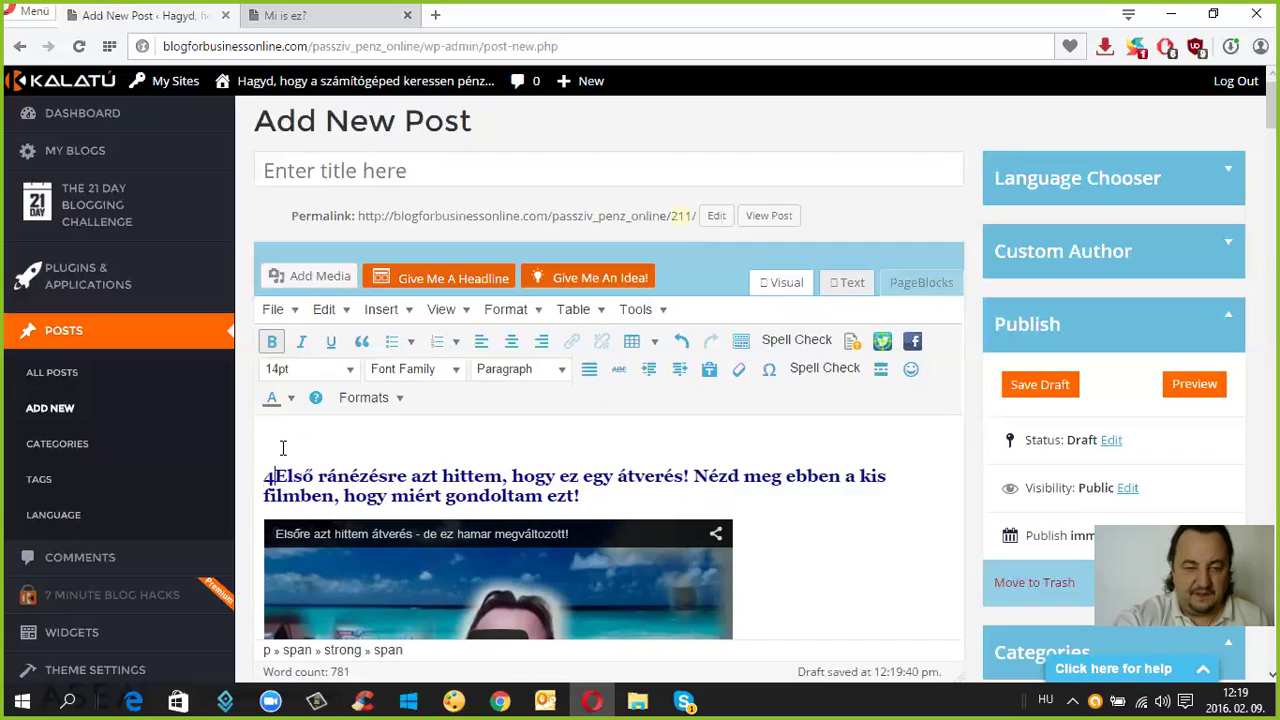
pyautogui.press('BackSpace')
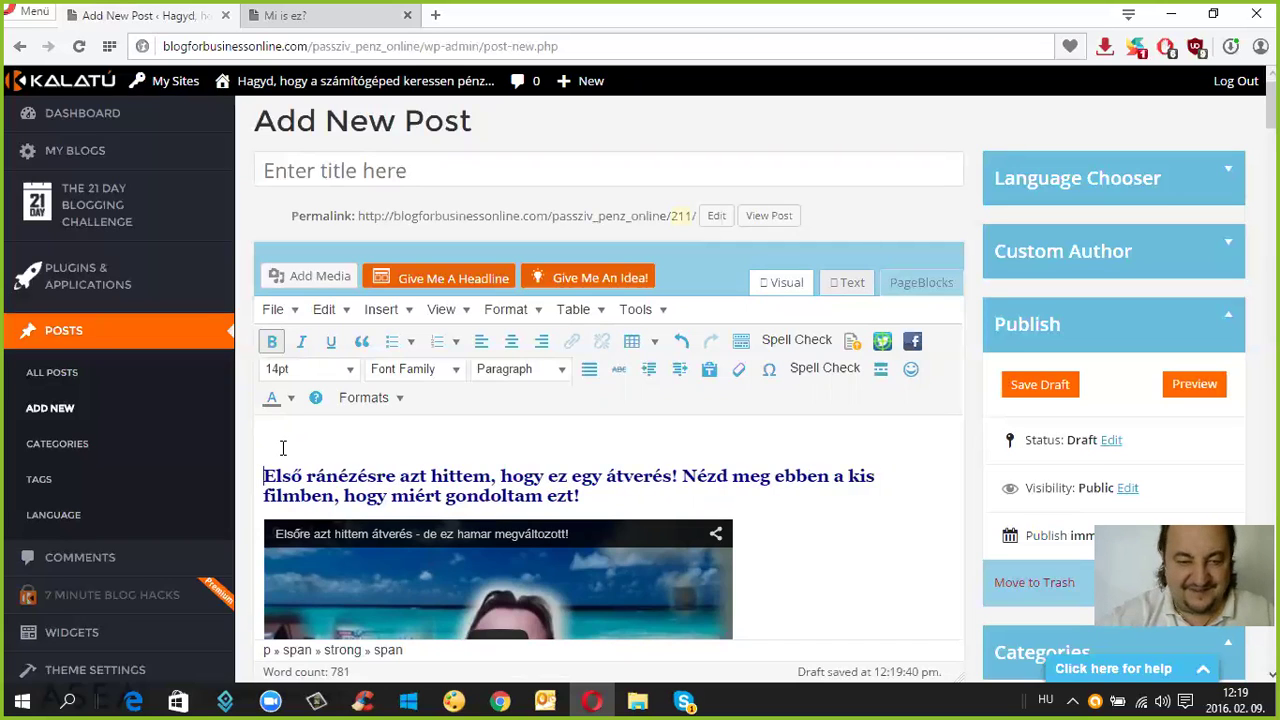
pyautogui.click(290, 433)
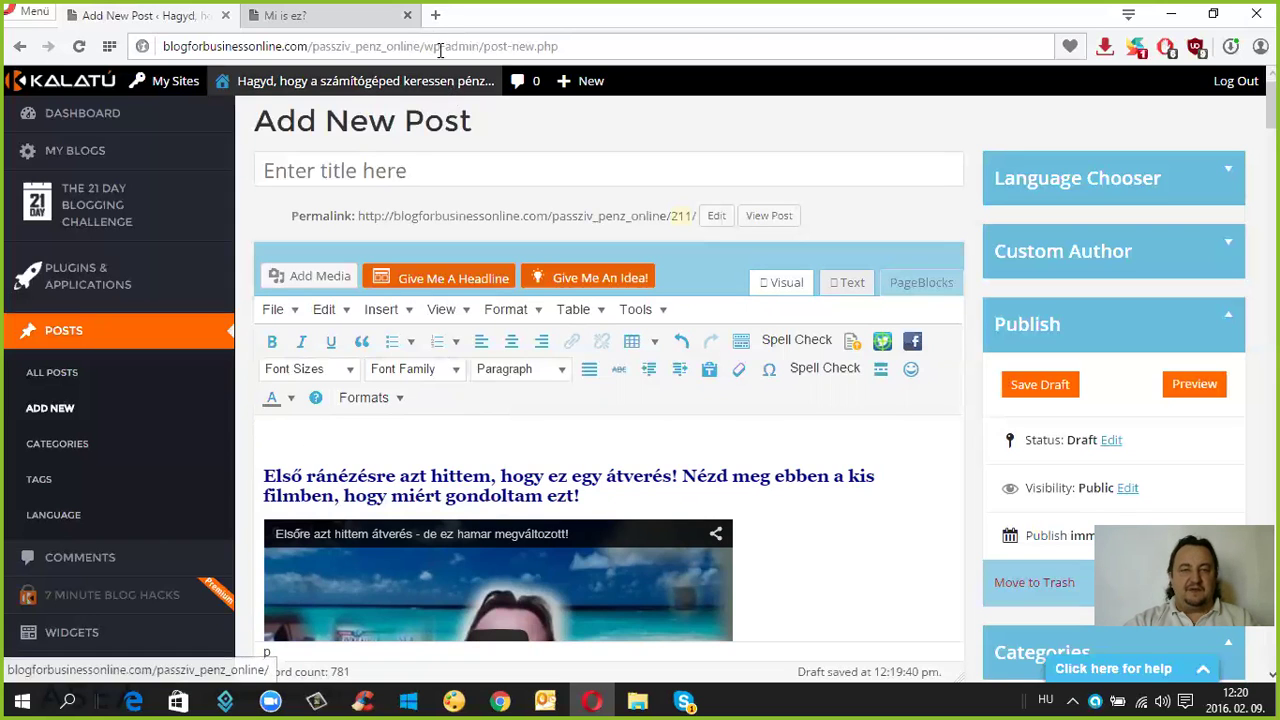
# - Open YouTube in a new browser tab and go to the account's own channel
pyautogui.click(437, 16)
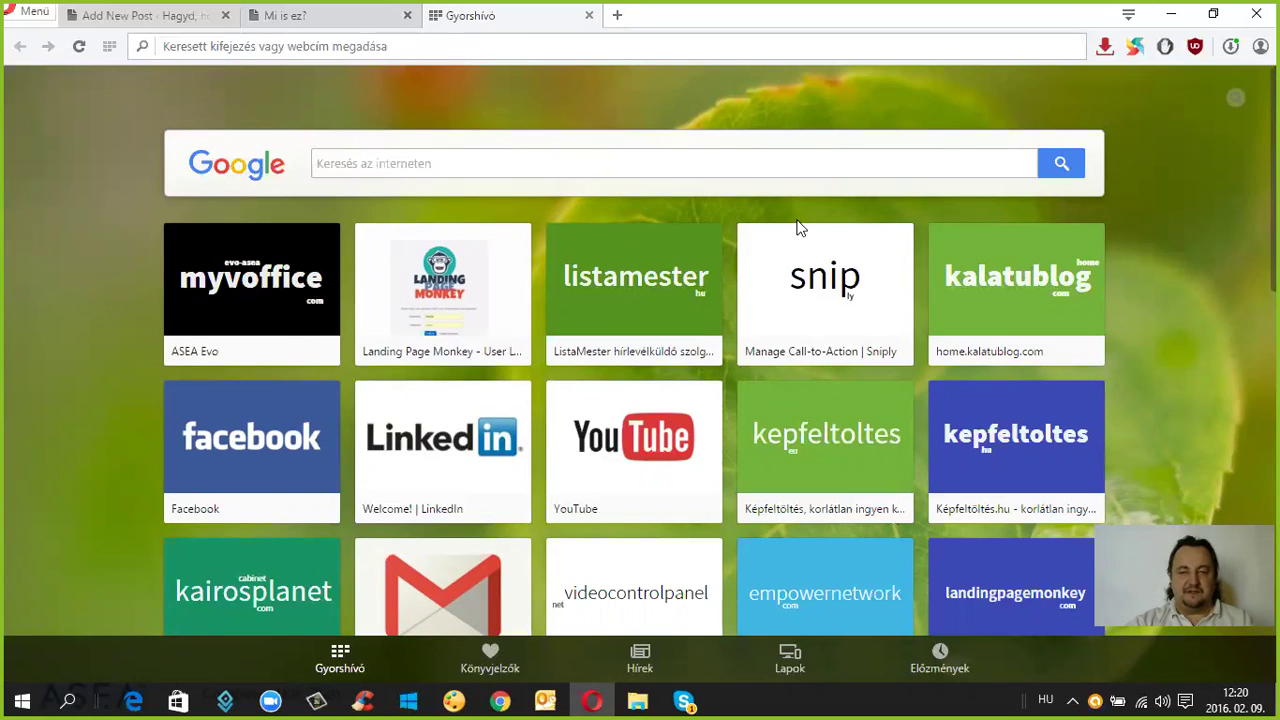
pyautogui.click(636, 452)
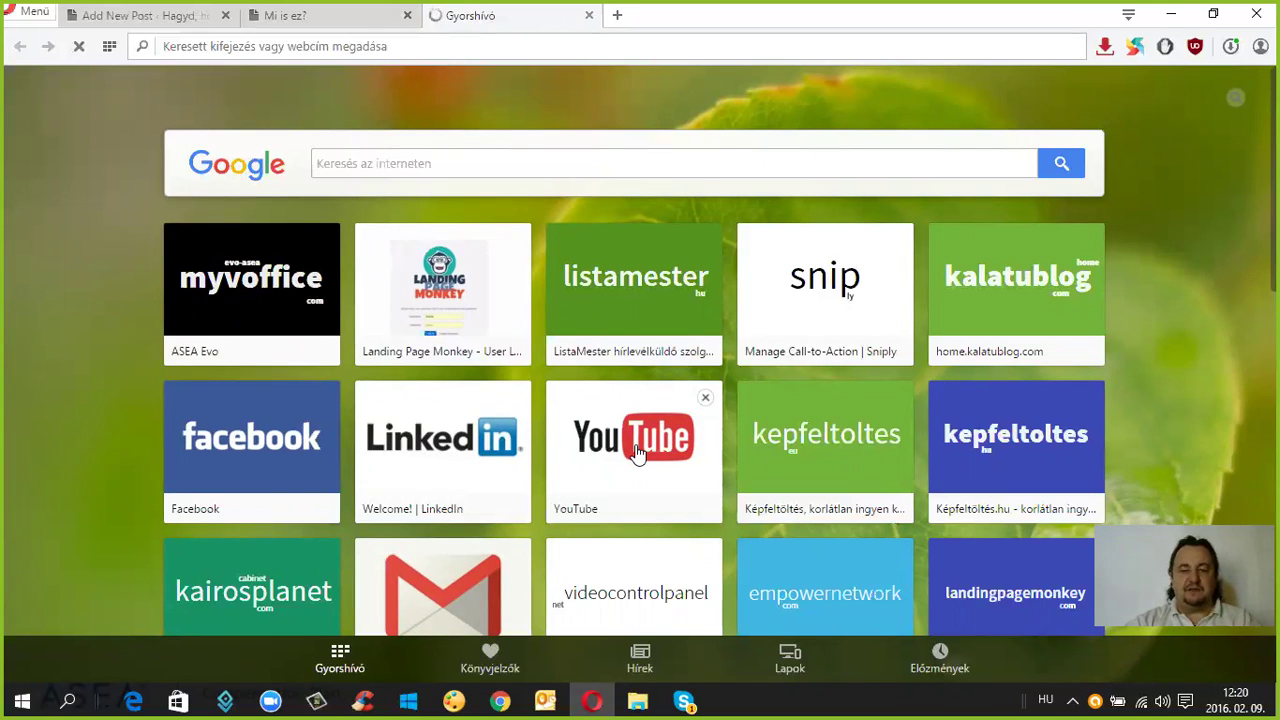
pyautogui.click(638, 453)
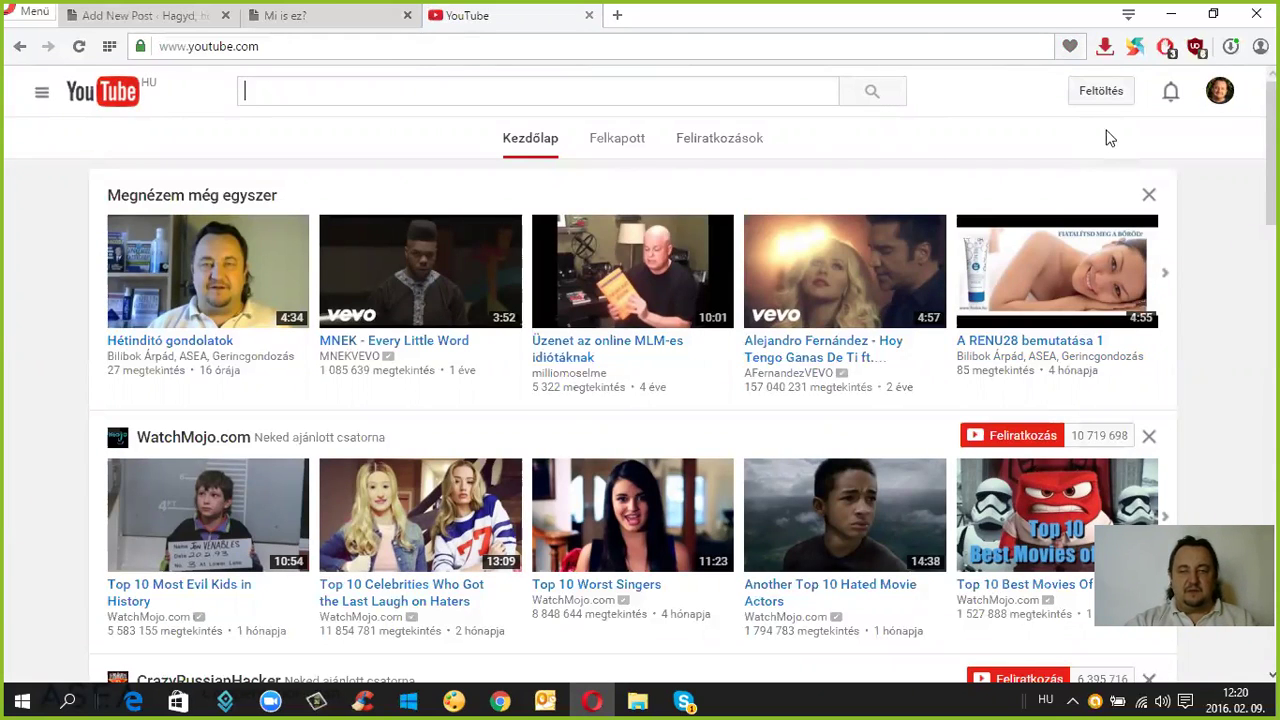
pyautogui.click(714, 137)
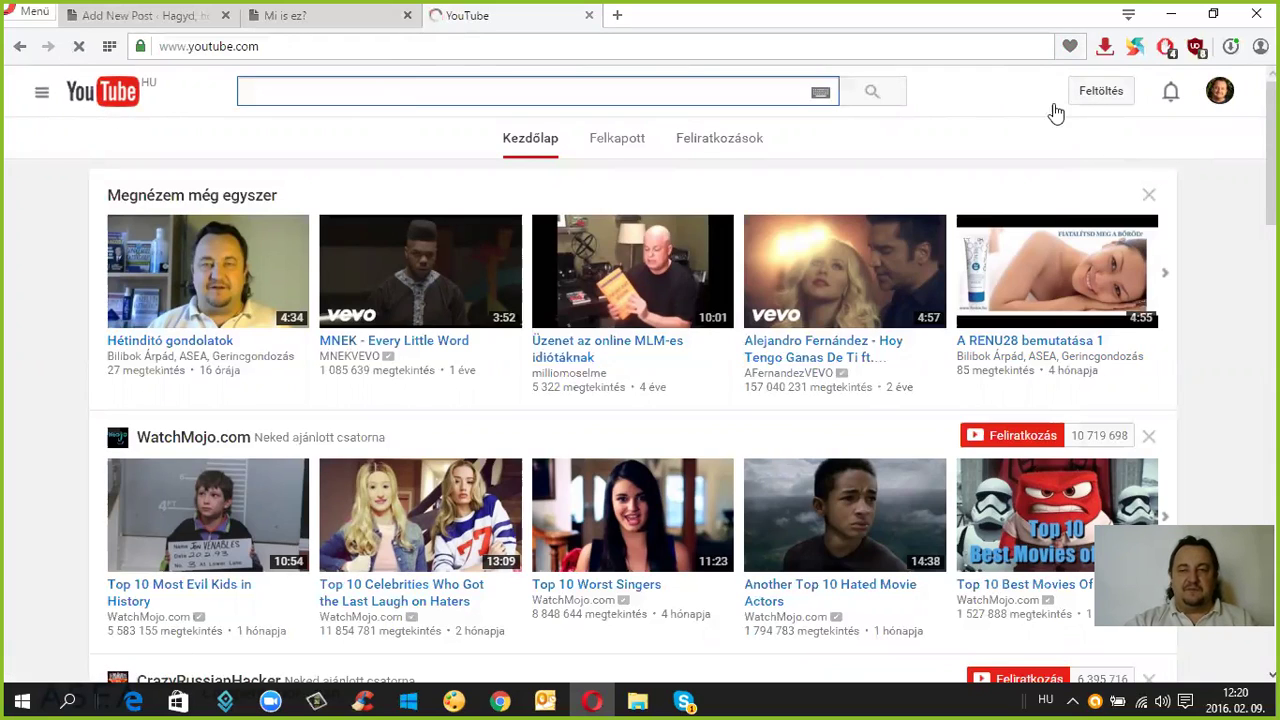
pyautogui.click(1096, 105)
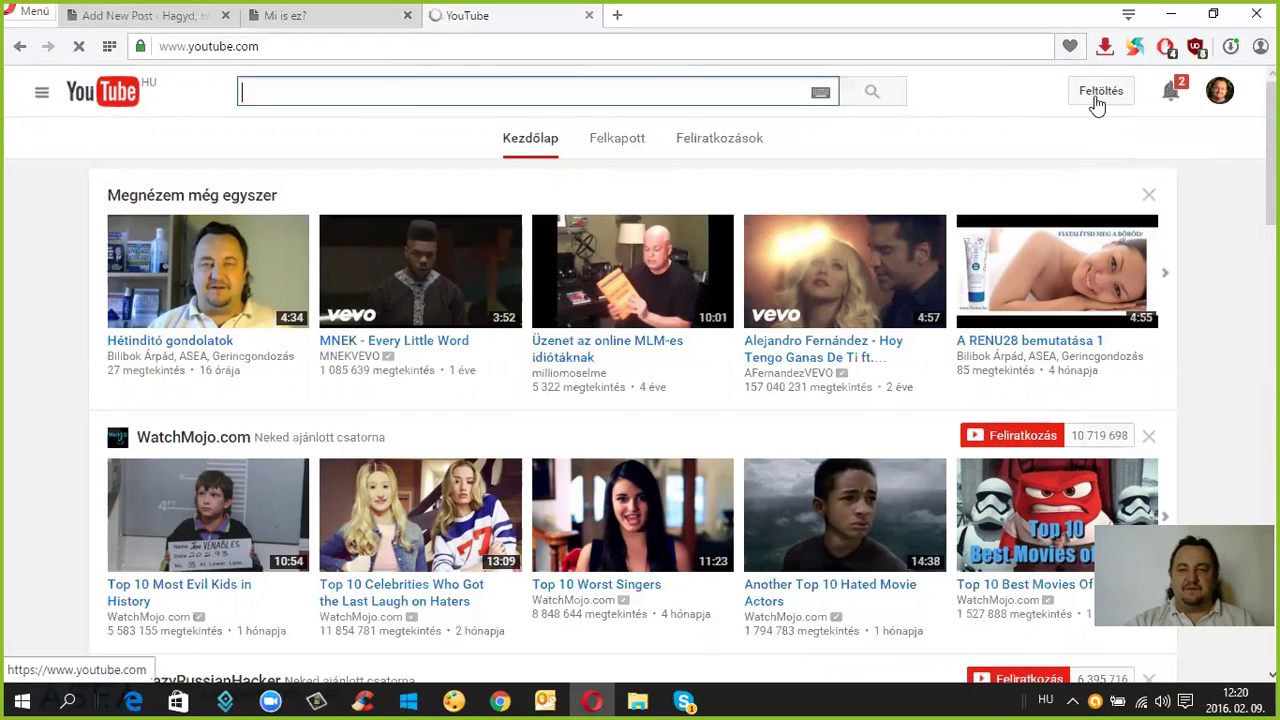
pyautogui.click(41, 93)
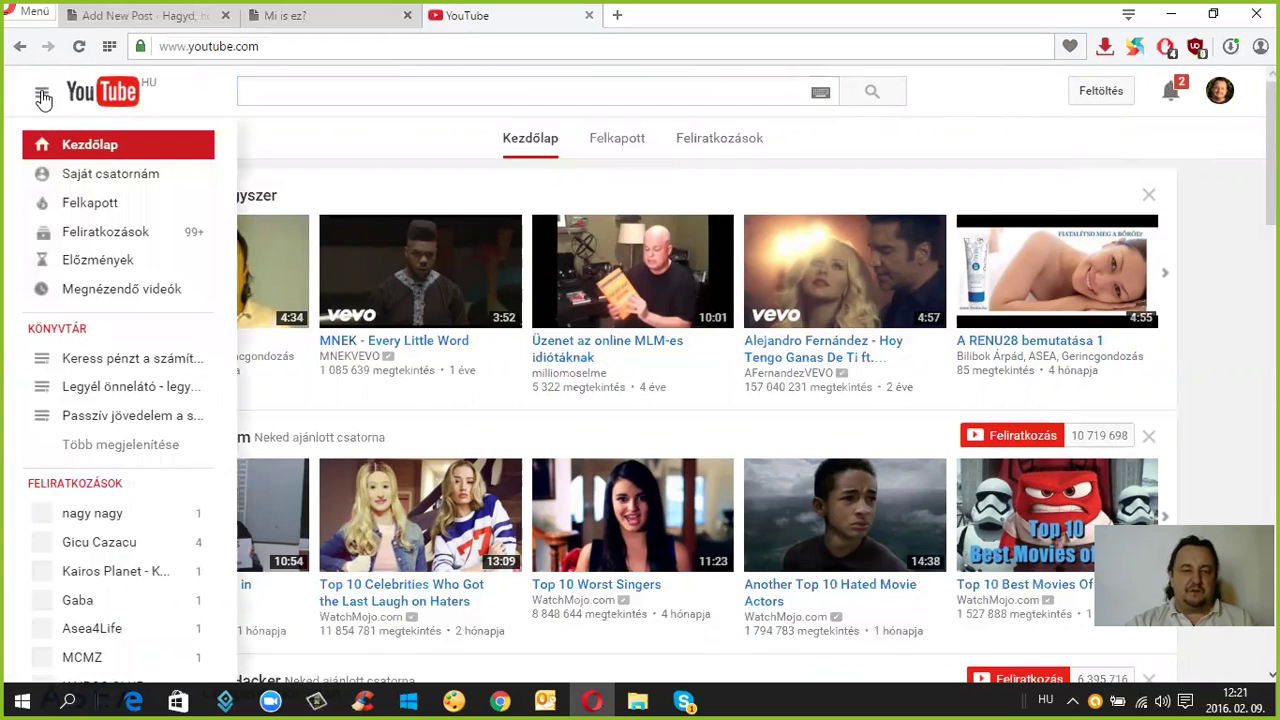
pyautogui.click(76, 180)
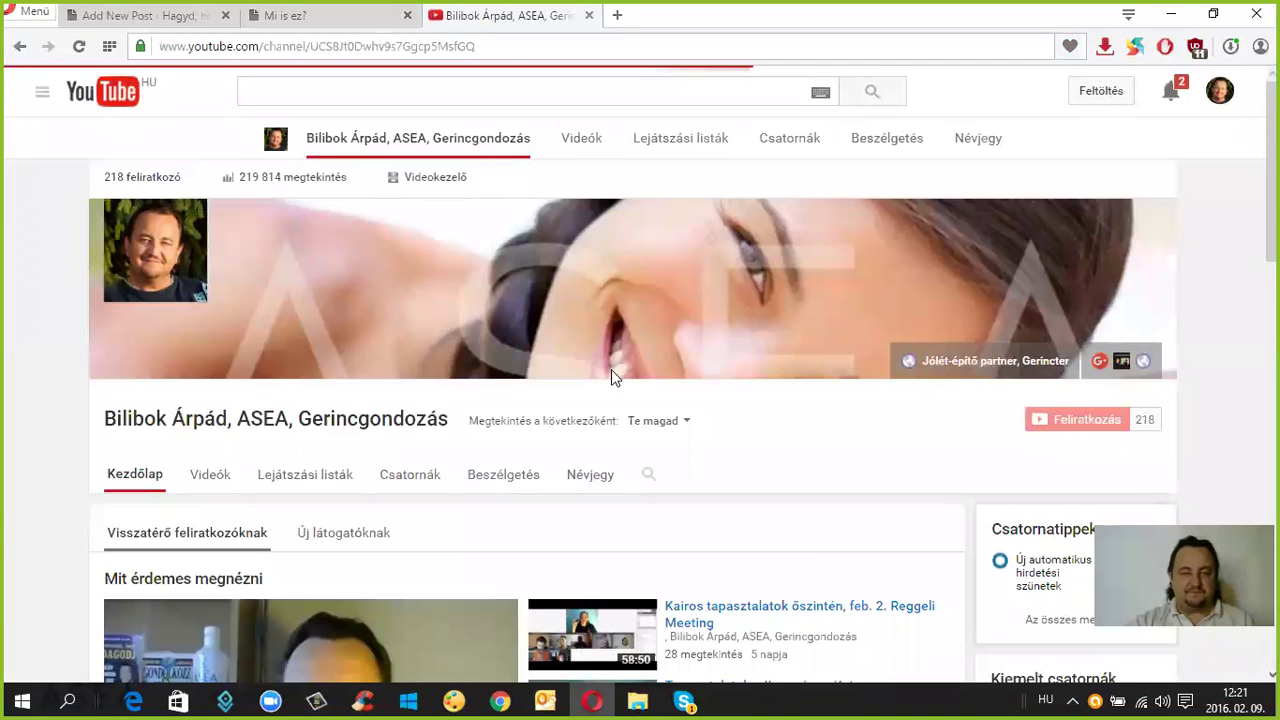
# - Show the channel's playlists and look through them
pyautogui.scroll(-2, 613, 362)
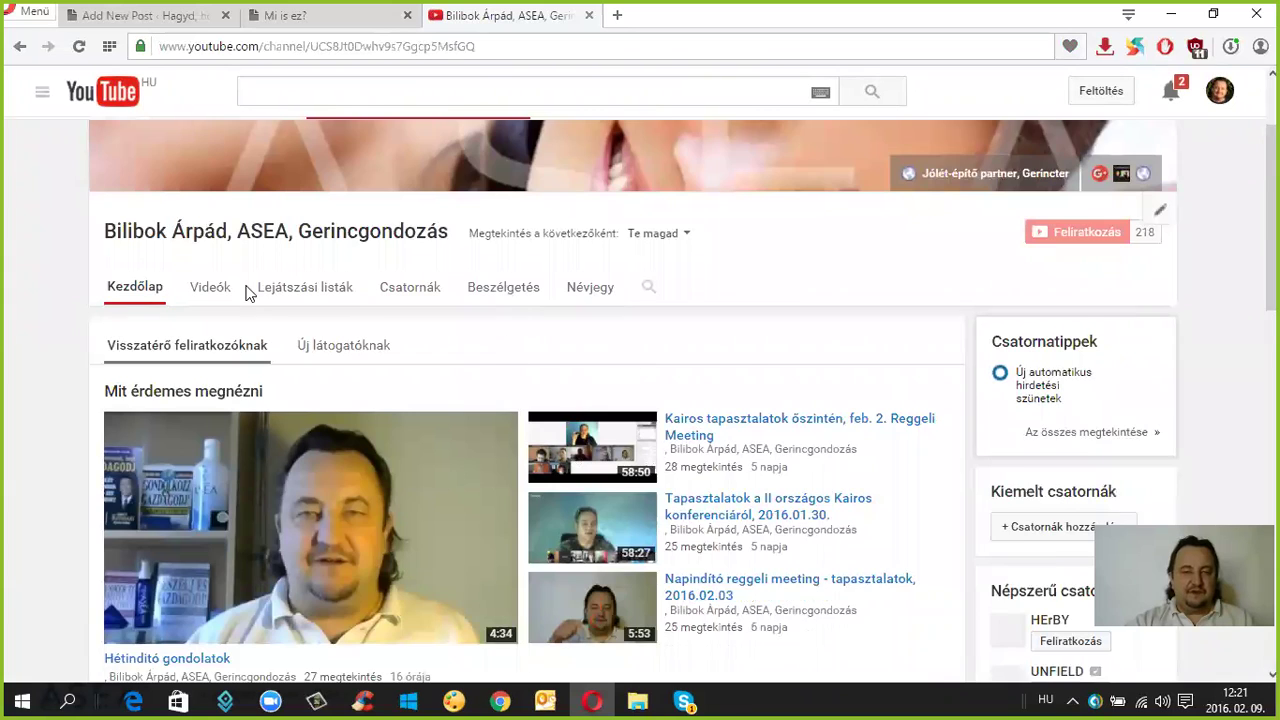
pyautogui.scroll(-1, 230, 275)
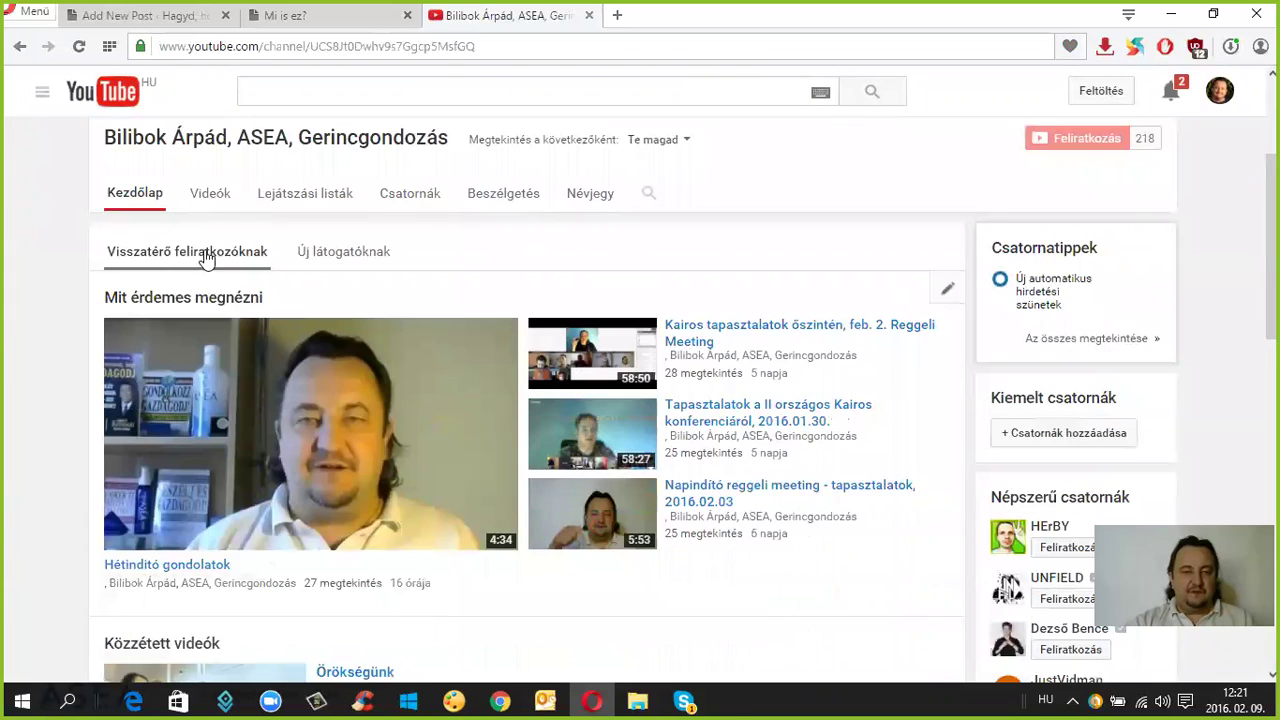
pyautogui.click(297, 204)
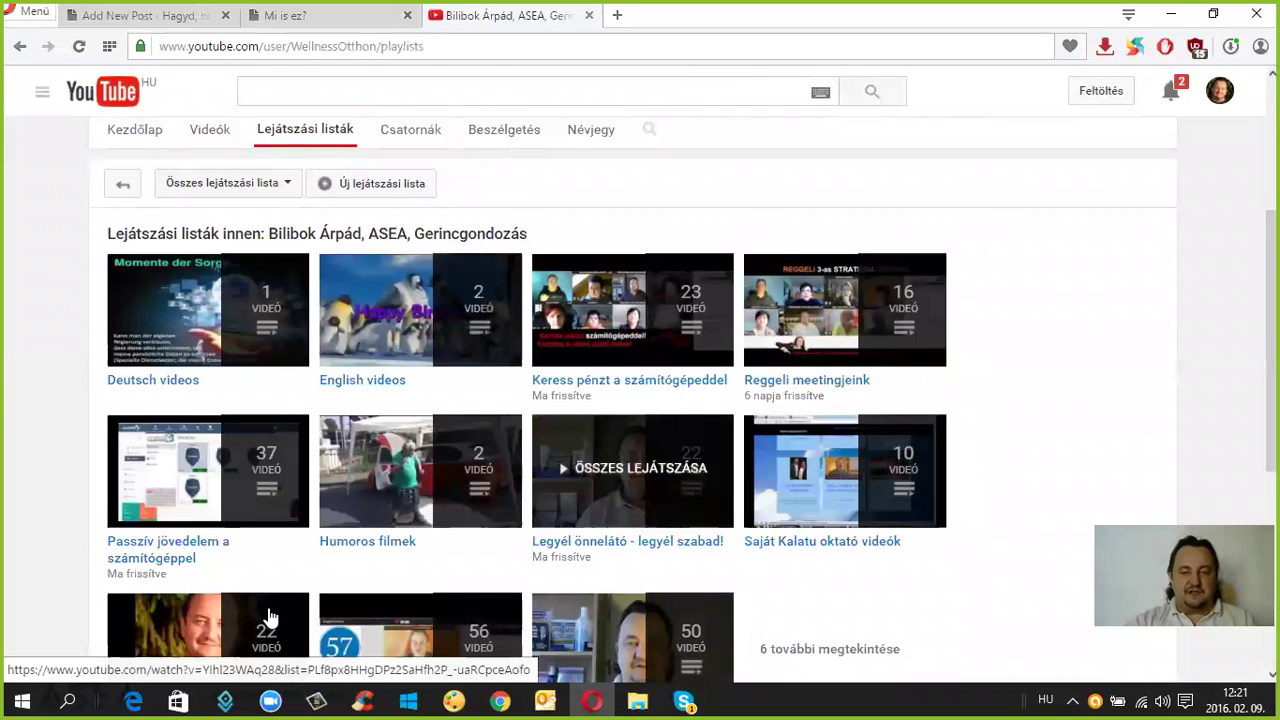
pyautogui.scroll(-1, 991, 451)
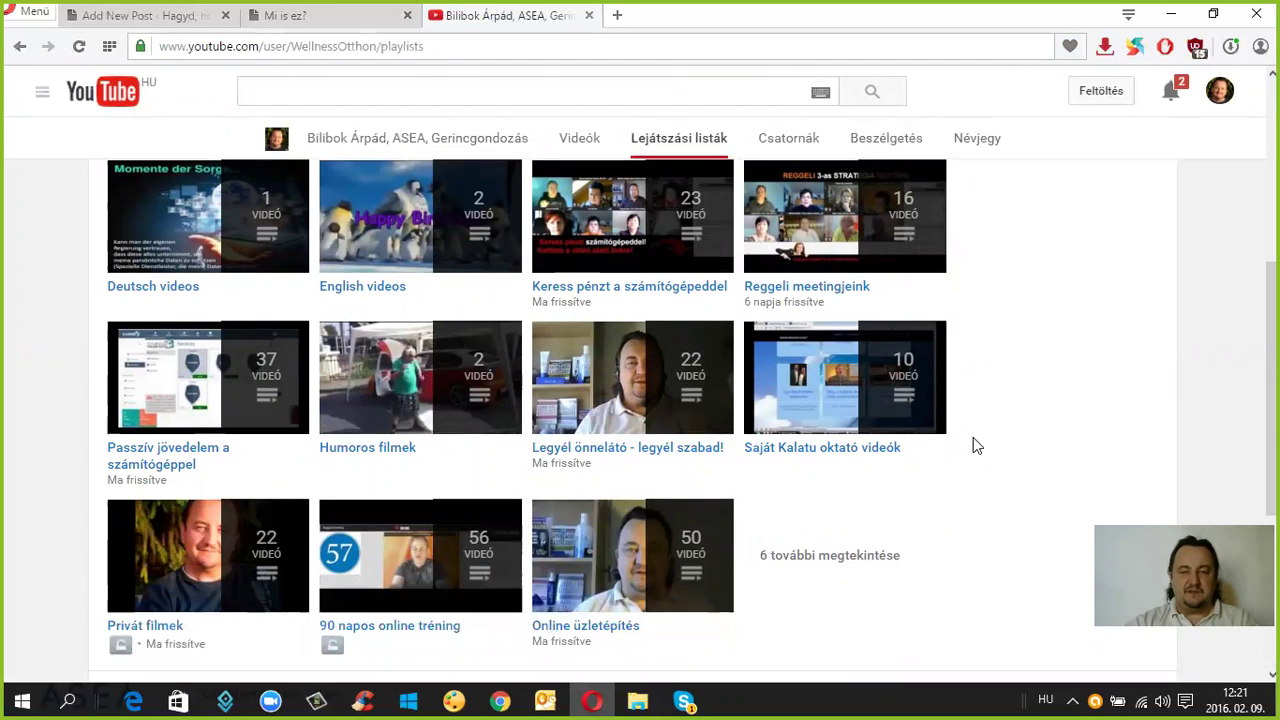
pyautogui.scroll(1, 983, 440)
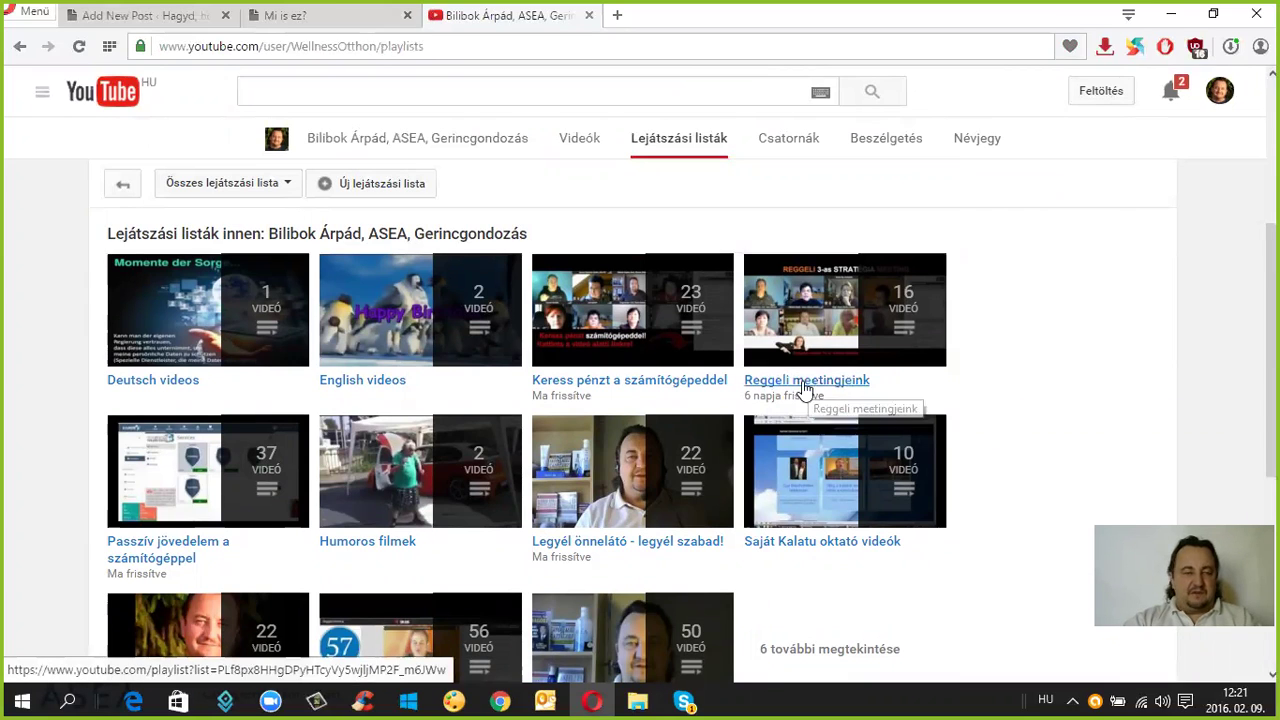
pyautogui.scroll(-2, 395, 333)
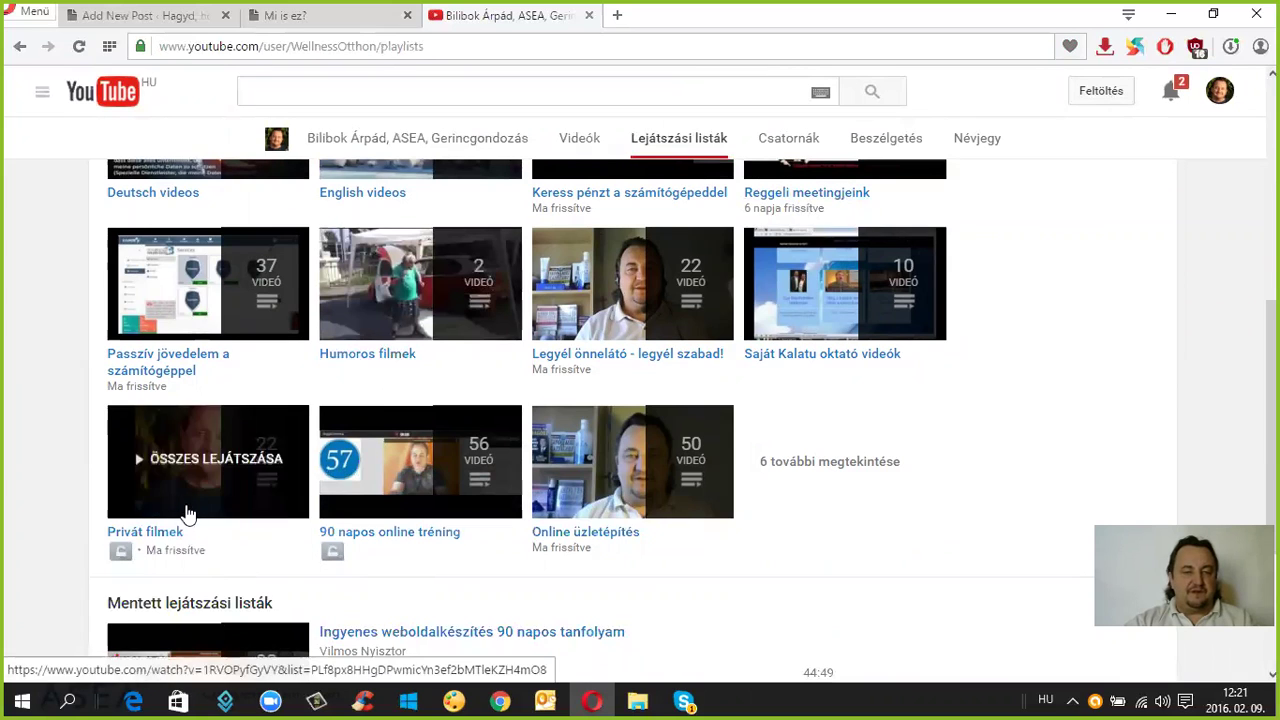
pyautogui.scroll(1, 186, 514)
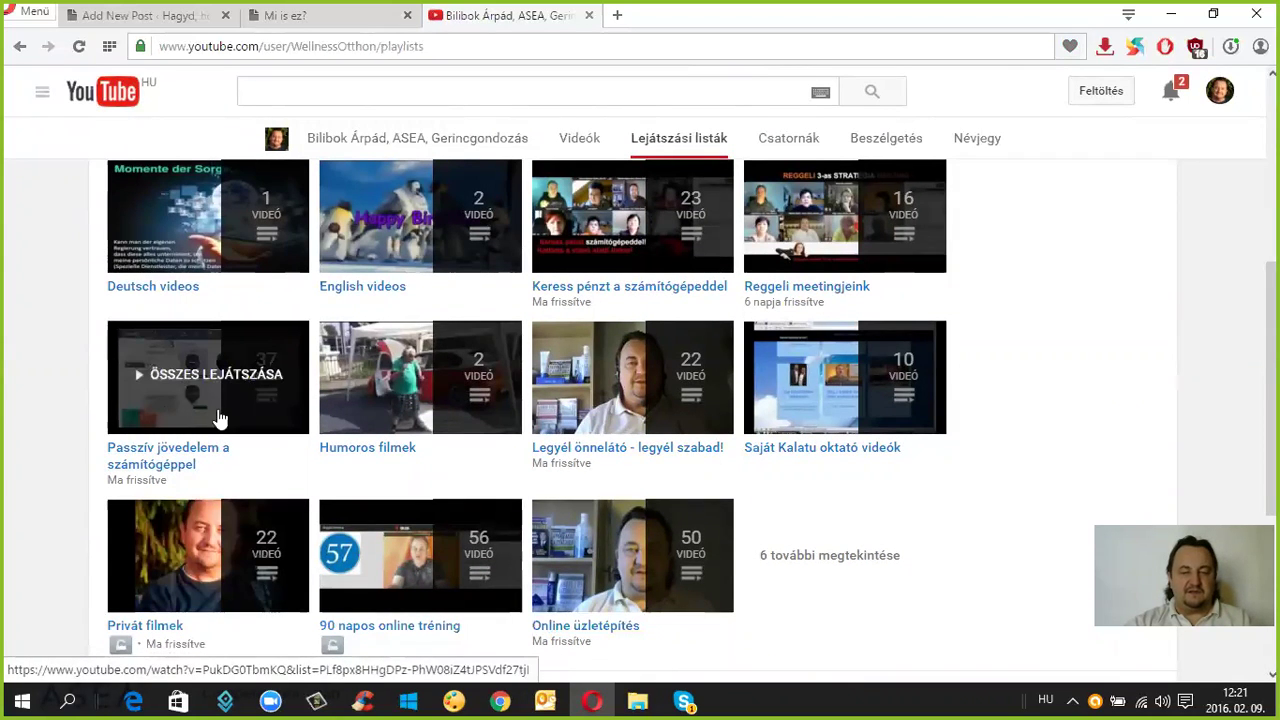
# - List the channel's uploaded videos and browse through them
pyautogui.scroll(1, 968, 466)
pyautogui.scroll(3, 1000, 462)
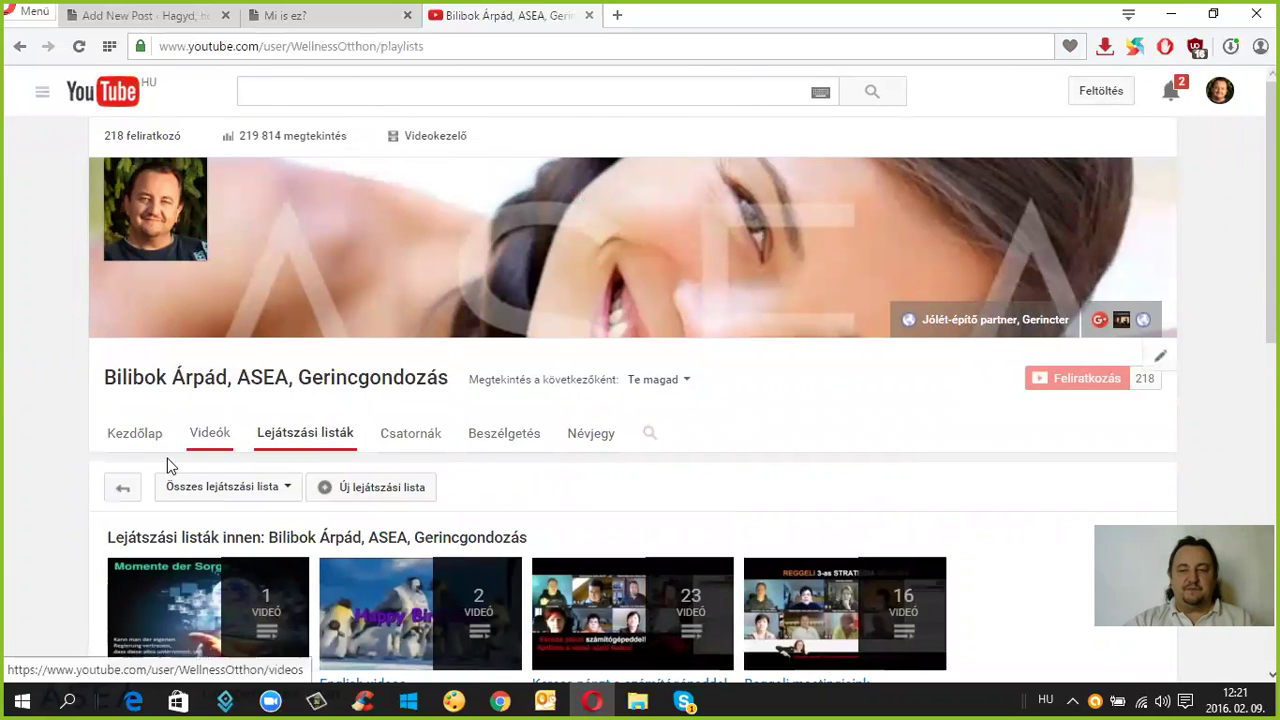
pyautogui.click(212, 435)
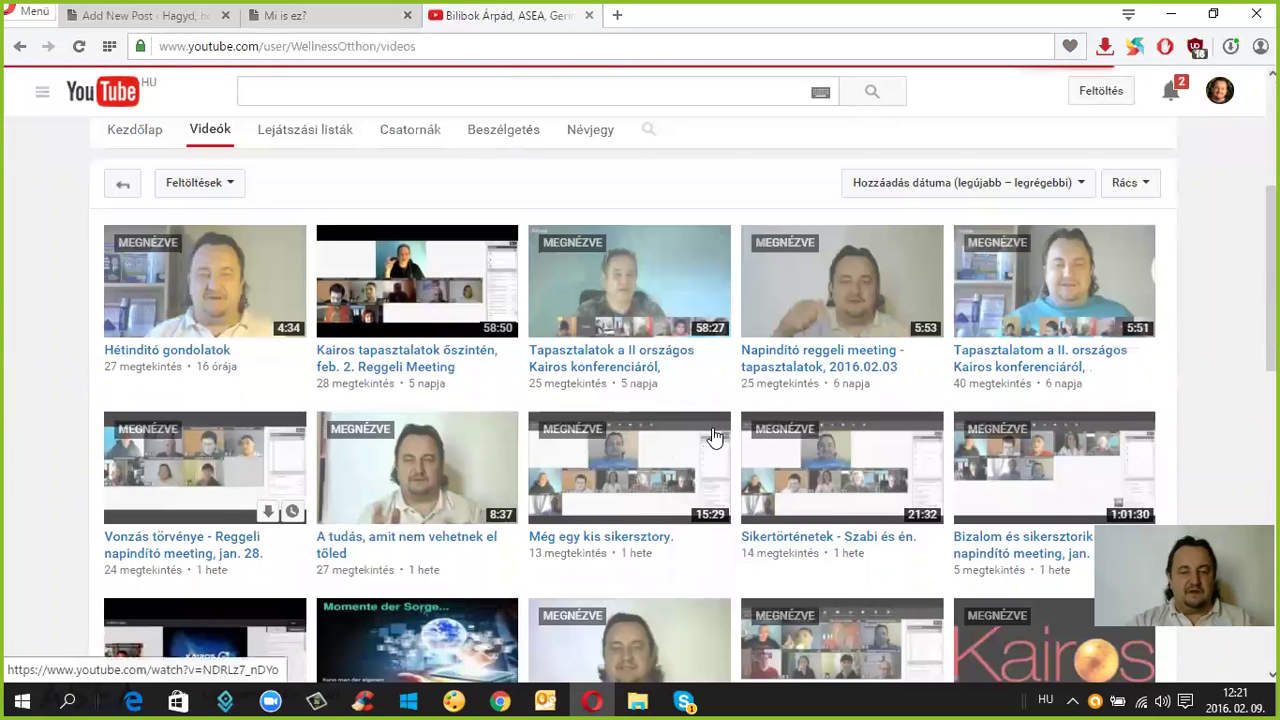
pyautogui.scroll(-10, 714, 435)
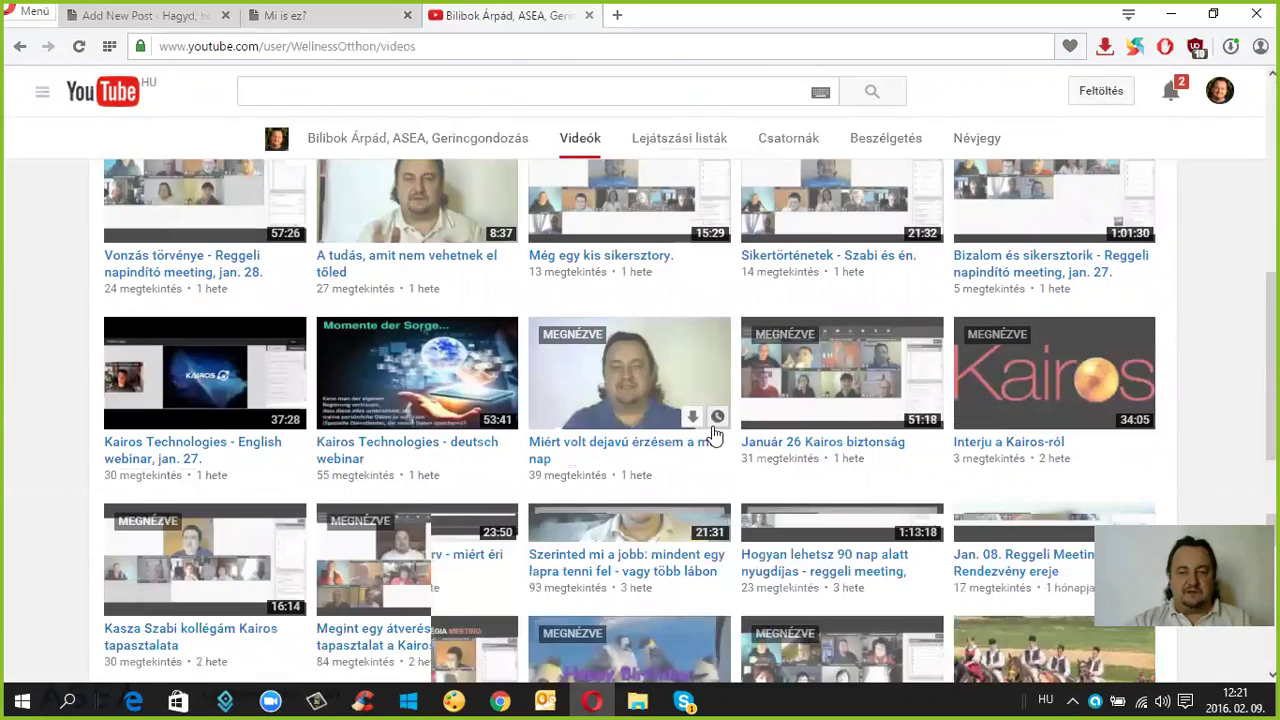
pyautogui.scroll(10, 714, 440)
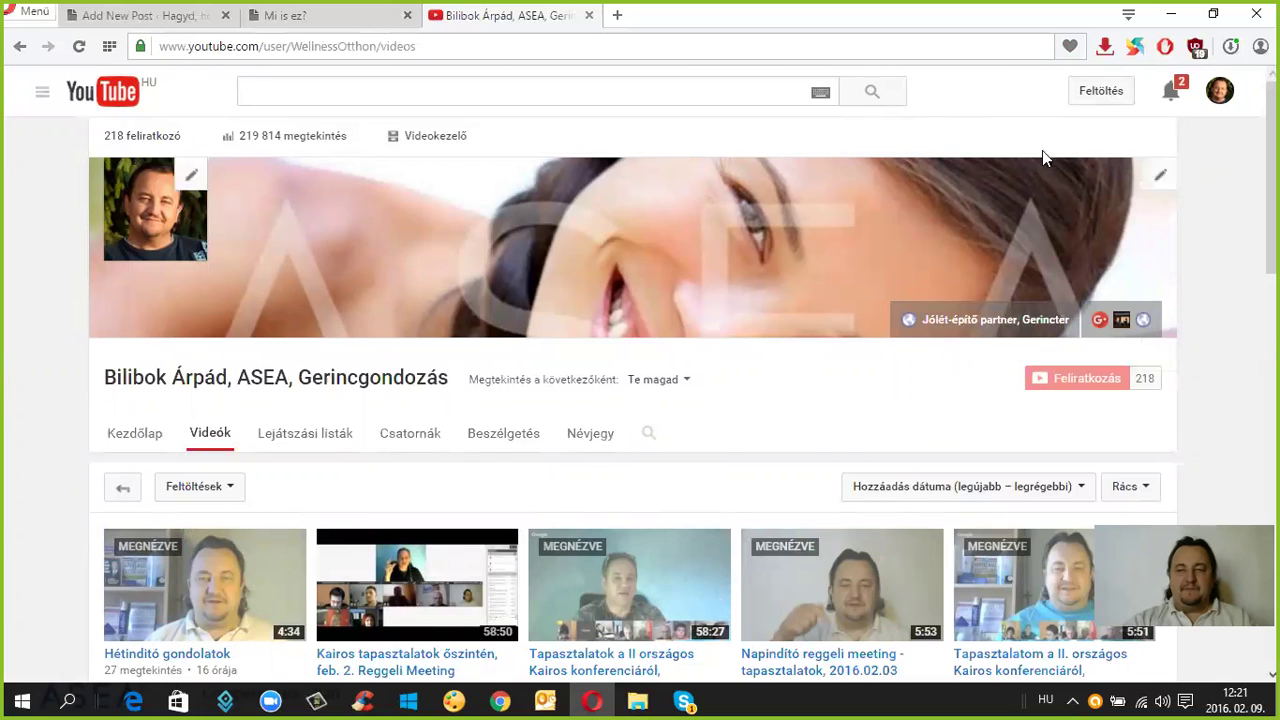
# - Upload the video "Napinditó gondolatok a változásról.mp4" from the Zoom folder in Dokumentumok to YouTube
pyautogui.click(1105, 95)
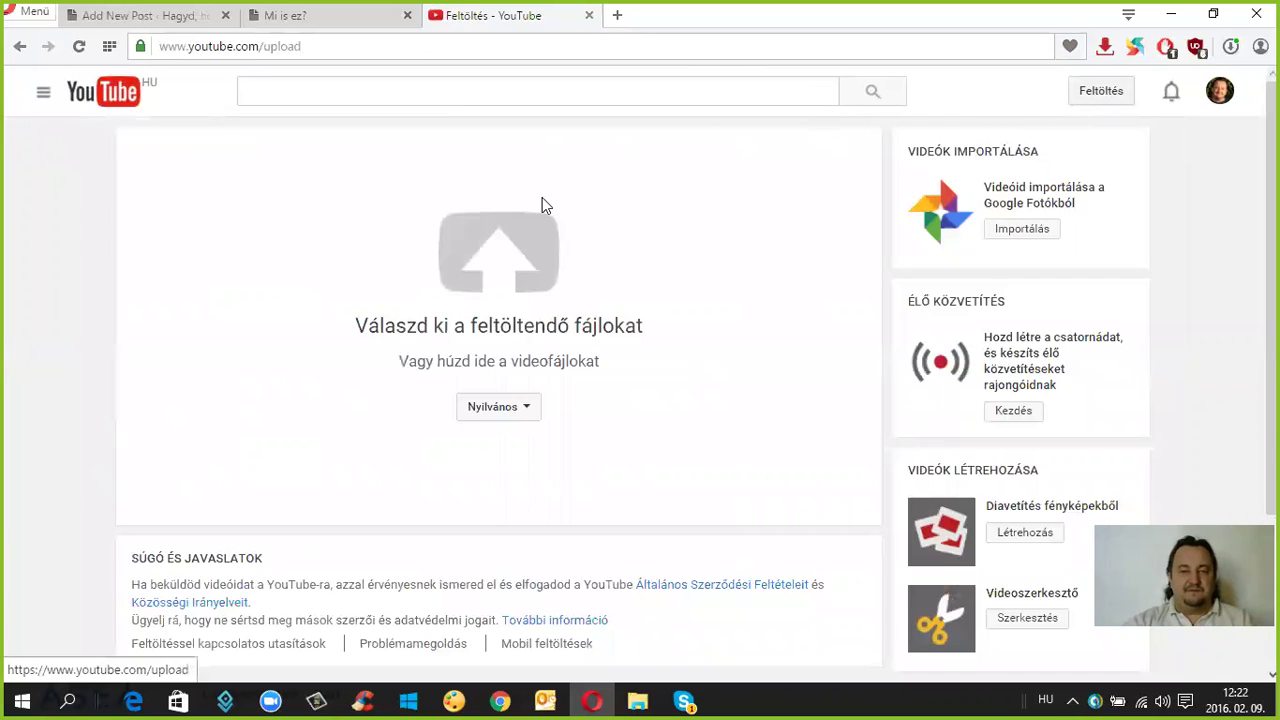
pyautogui.click(501, 259)
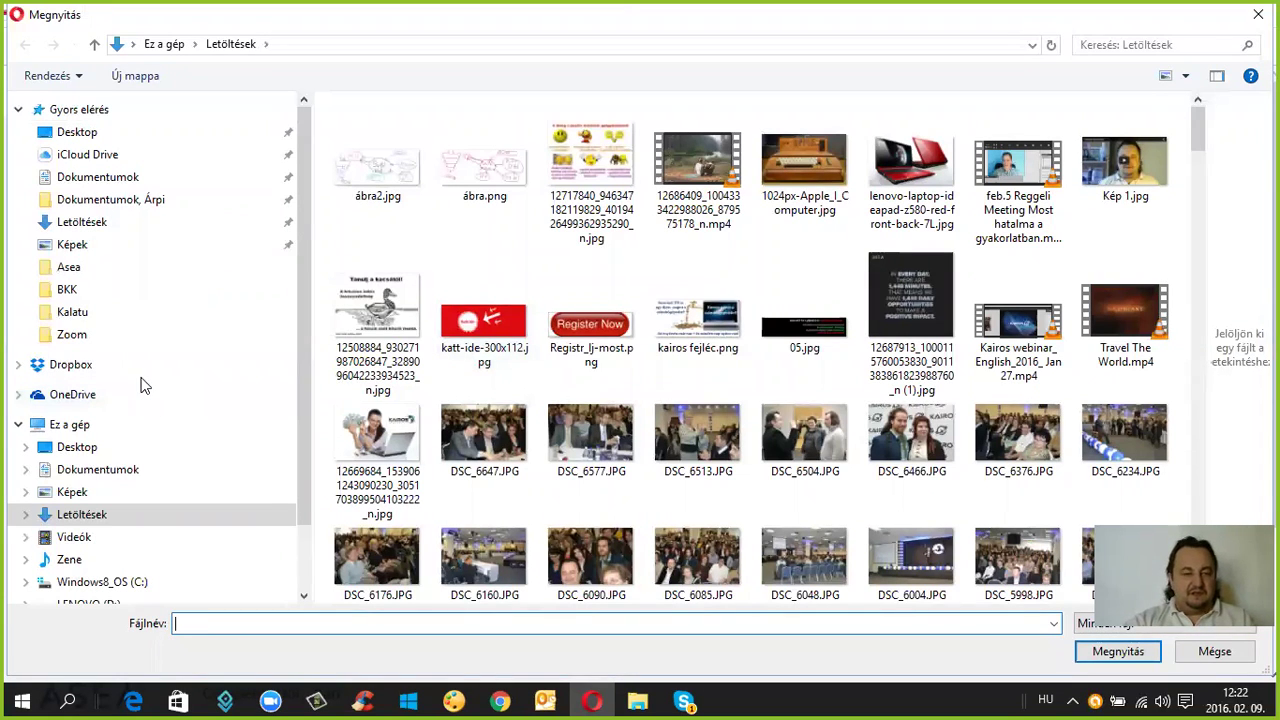
pyautogui.scroll(-2, 141, 385)
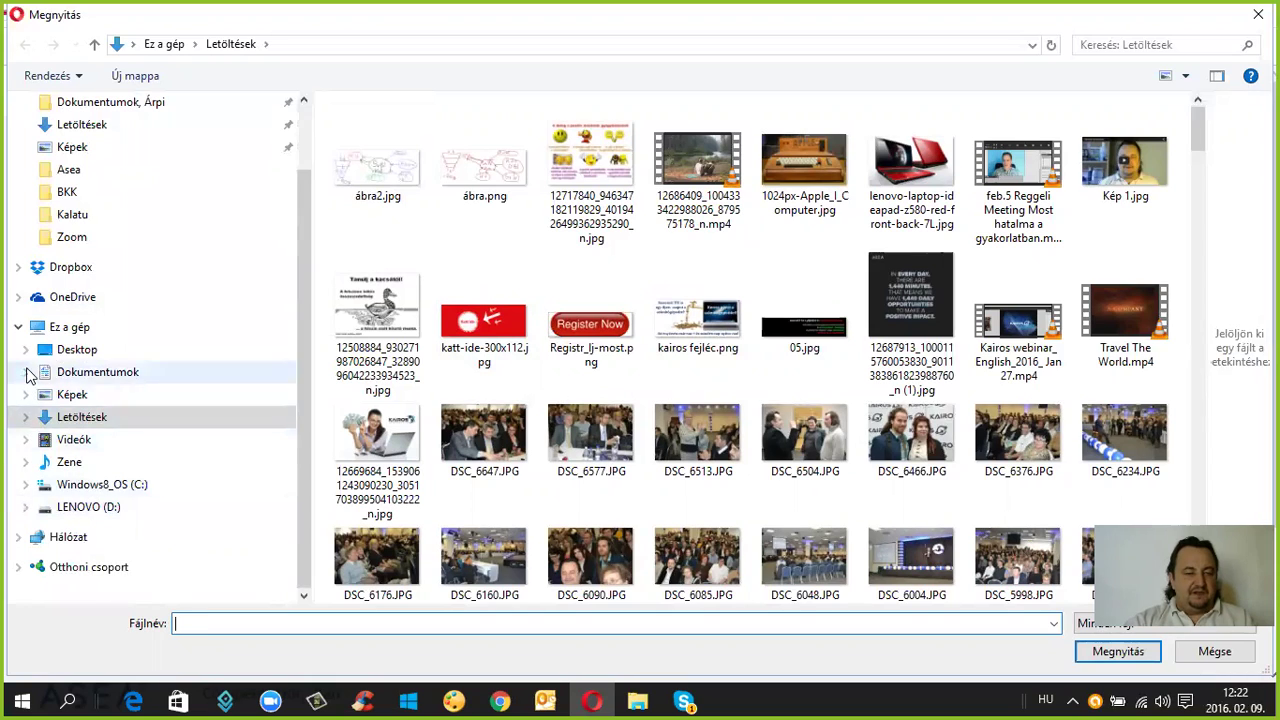
pyautogui.click(26, 372)
pyautogui.scroll(-1, 52, 440)
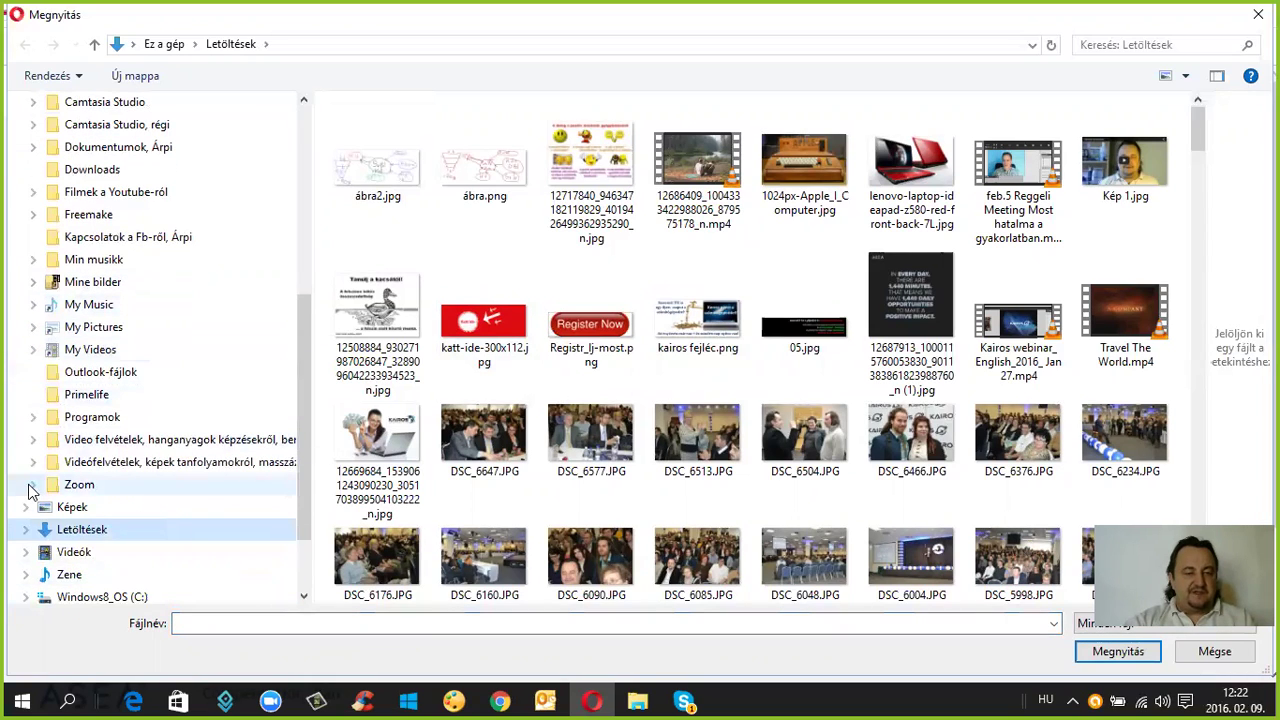
pyautogui.click(31, 486)
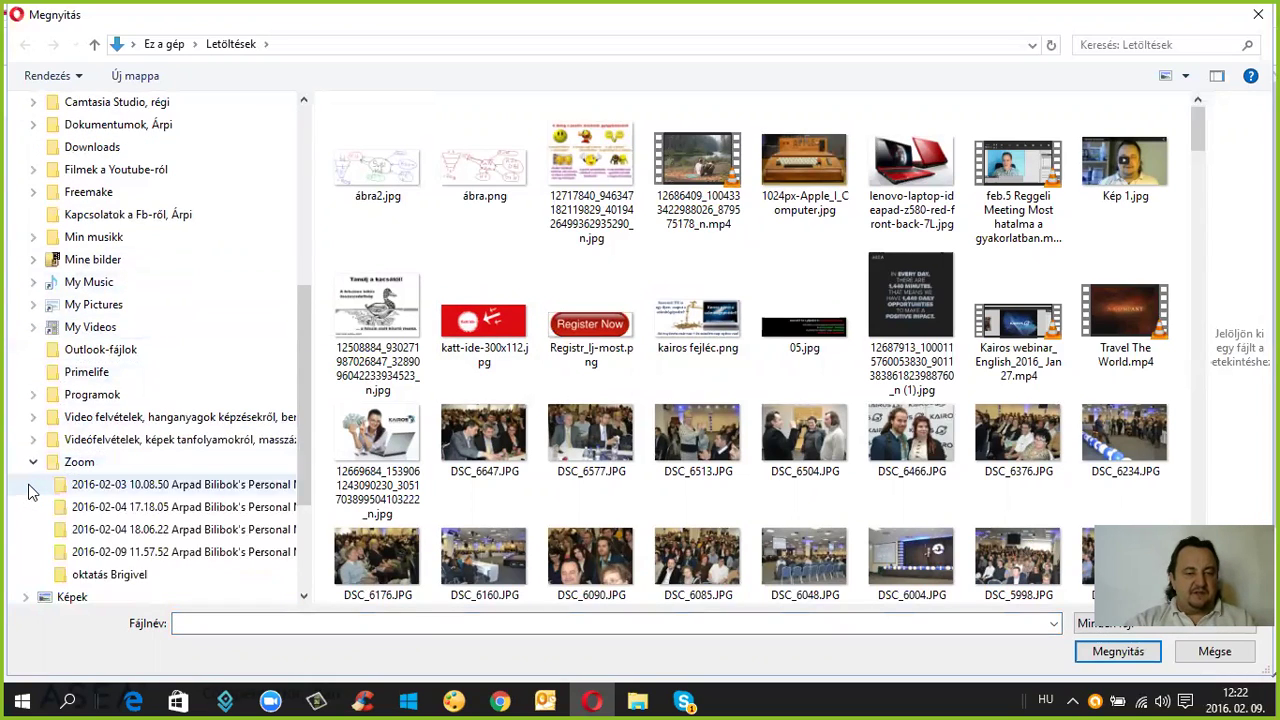
pyautogui.click(80, 464)
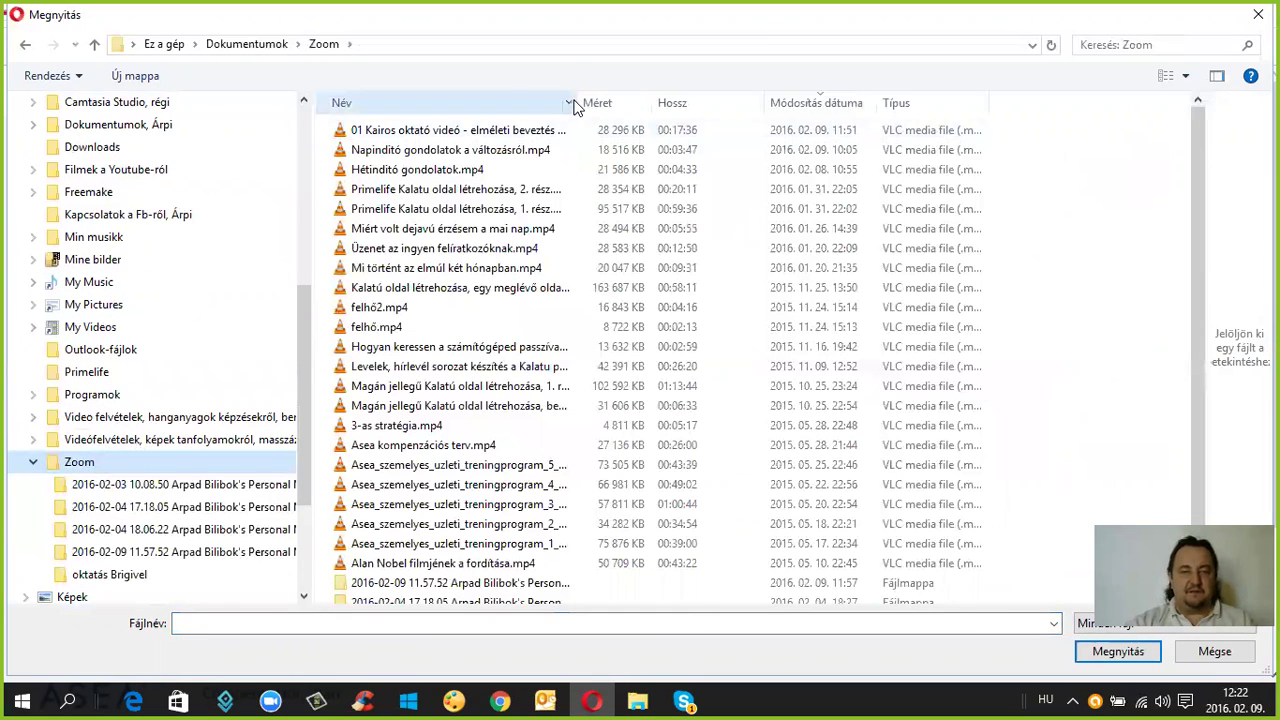
pyautogui.moveTo(597, 99); pyautogui.dragTo(679, 102)
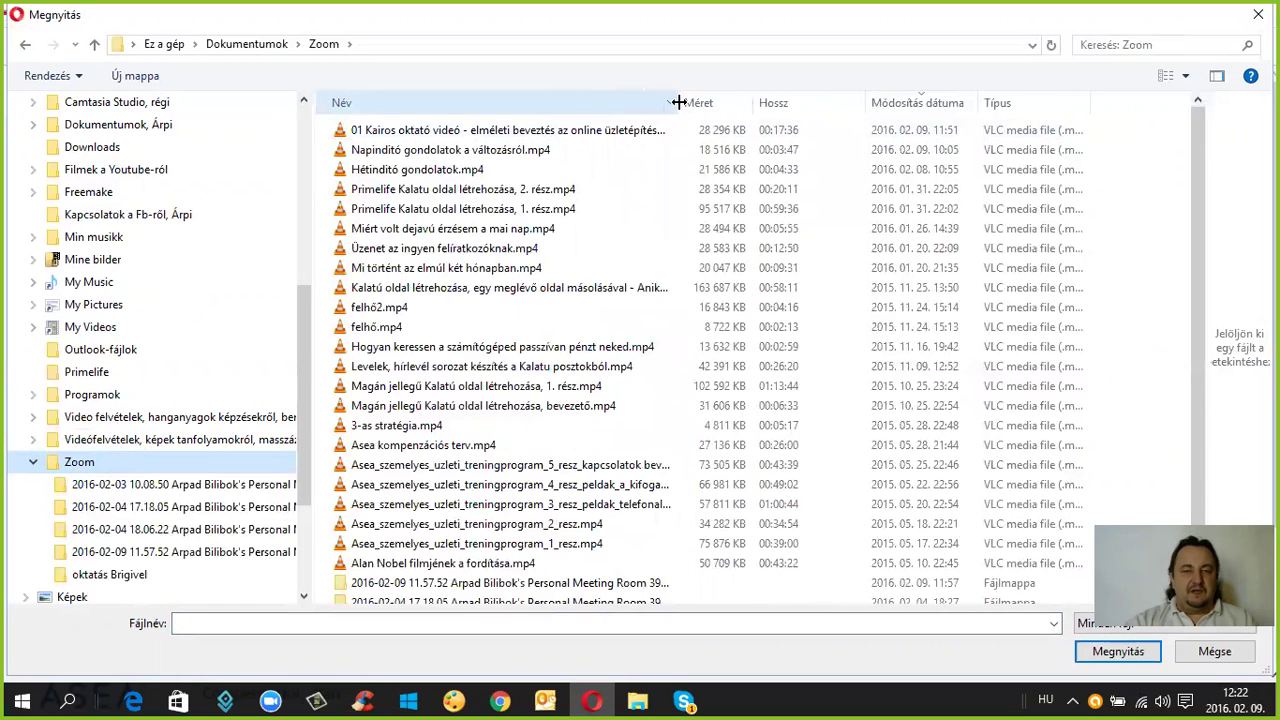
pyautogui.doubleClick(415, 150)
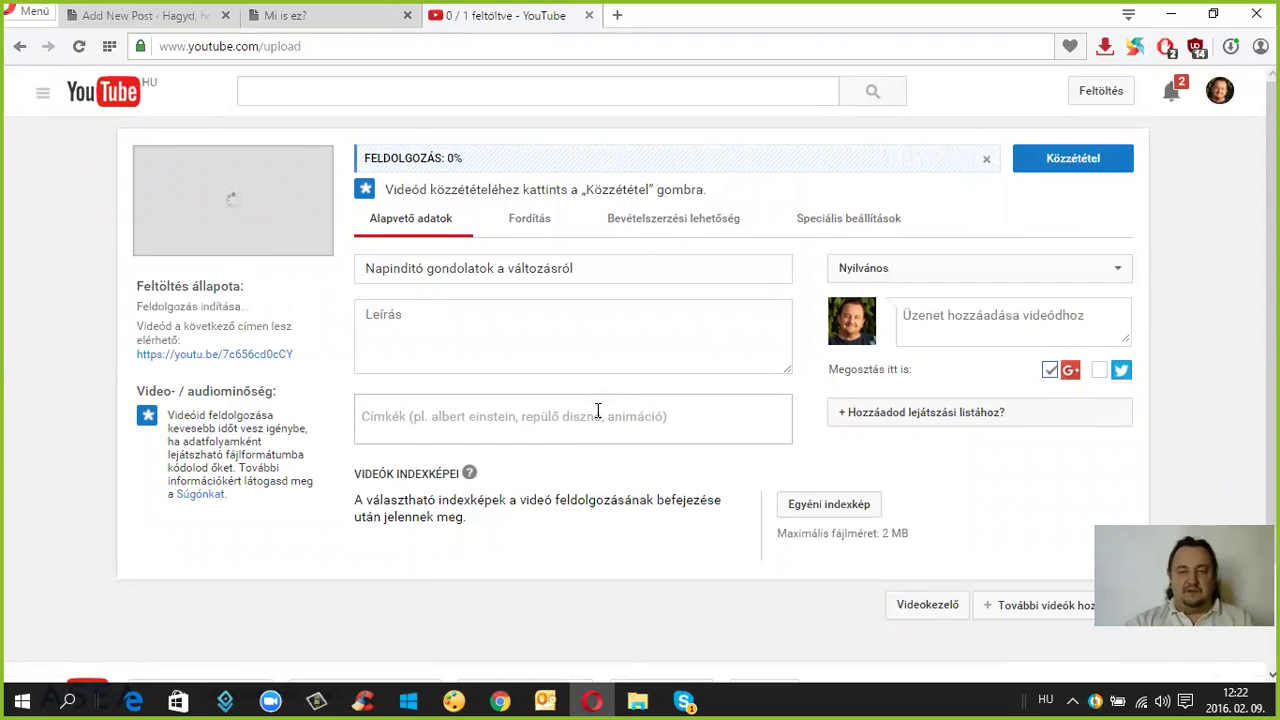
# - Close the File Explorer window of the Zoom folder
pyautogui.click(637, 700)
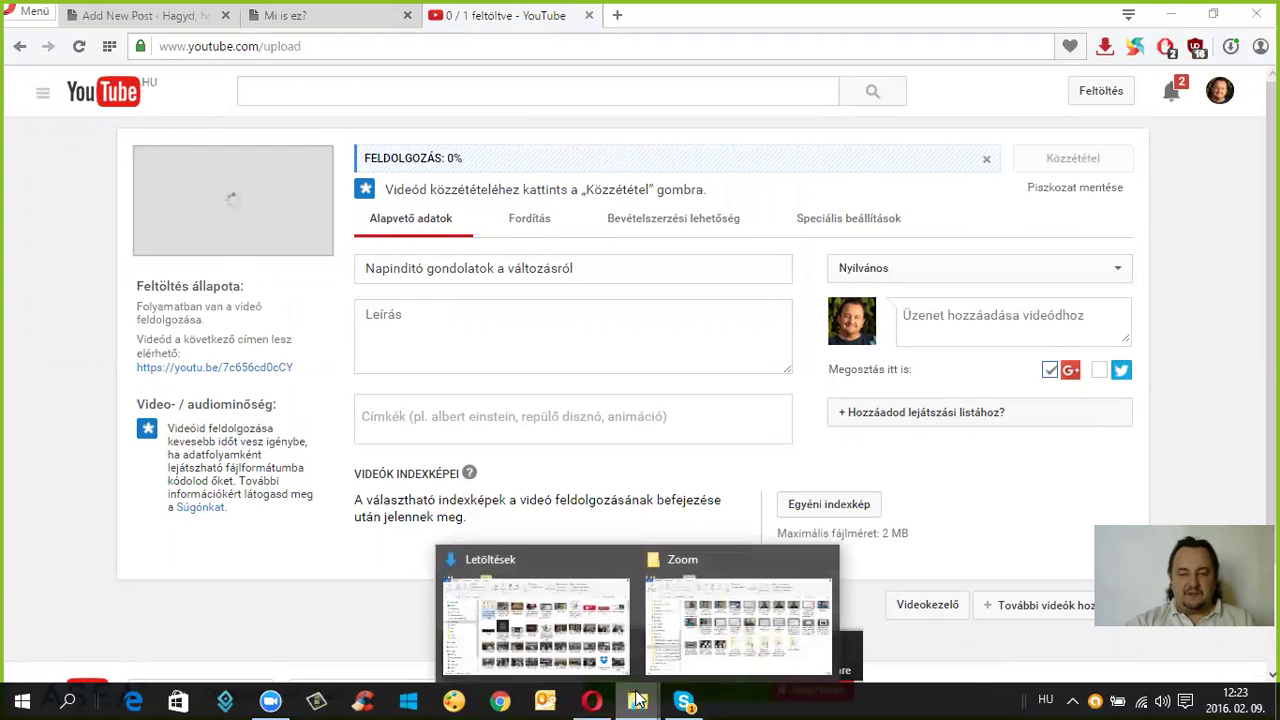
pyautogui.click(825, 566)
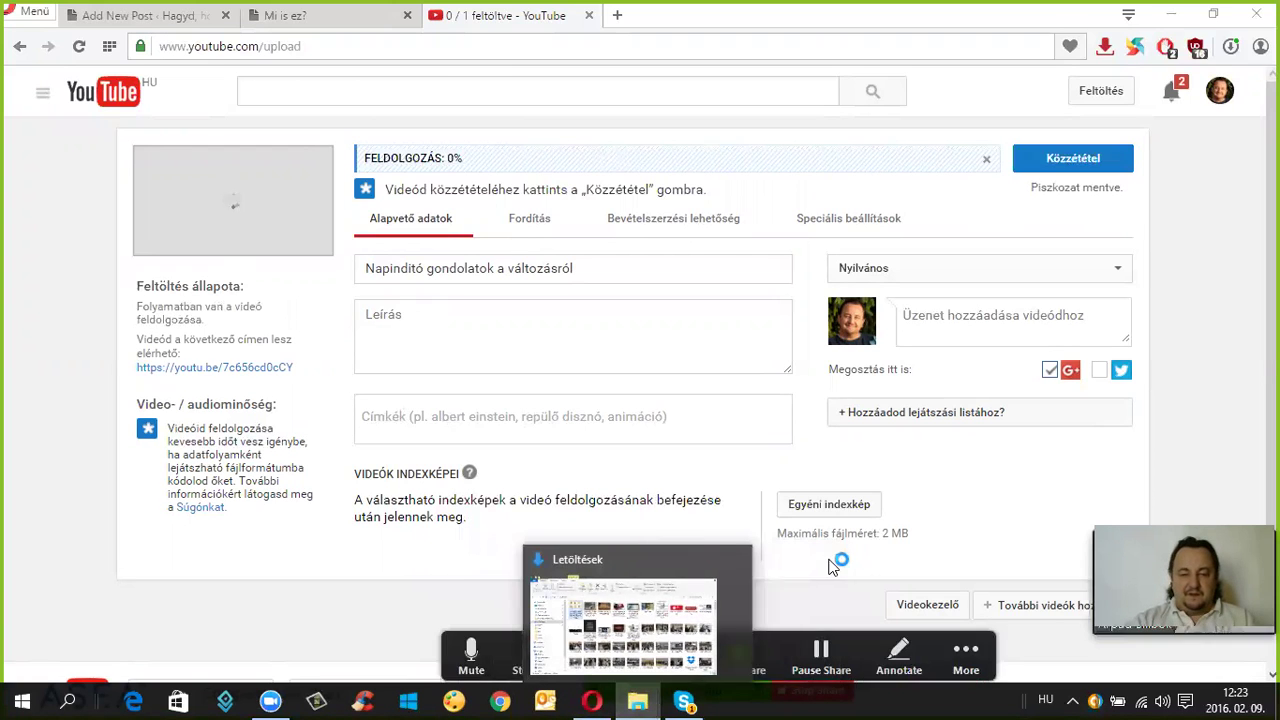
# - Open the presentation "Saját adatok, linkek.pptx" from the Kalatu folder and dismiss the Office activation wizard
pyautogui.click(637, 700)
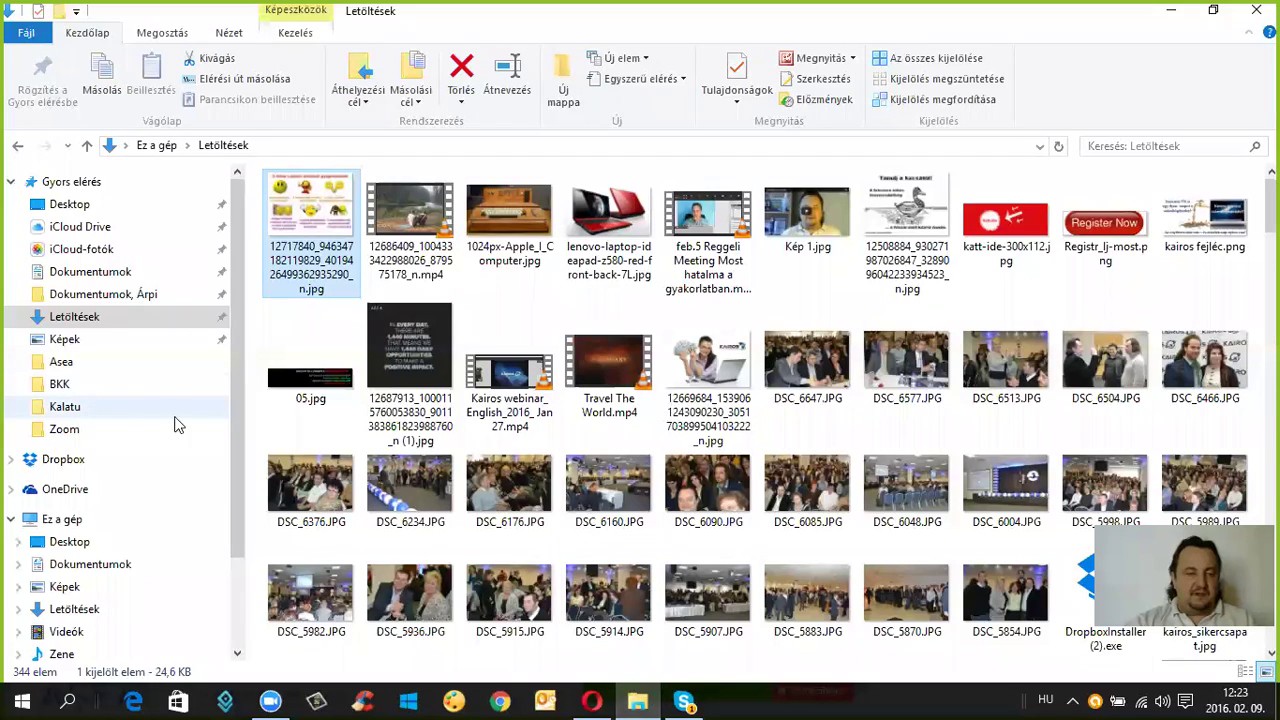
pyautogui.click(68, 378)
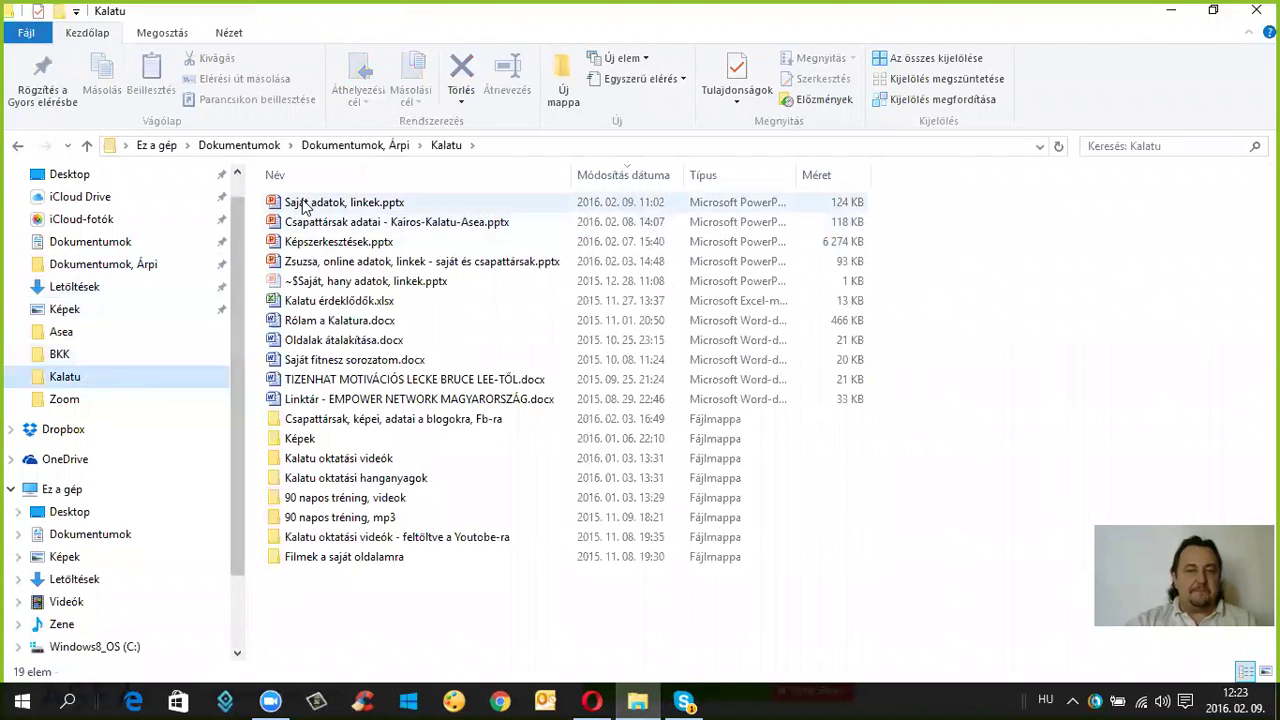
pyautogui.doubleClick(327, 203)
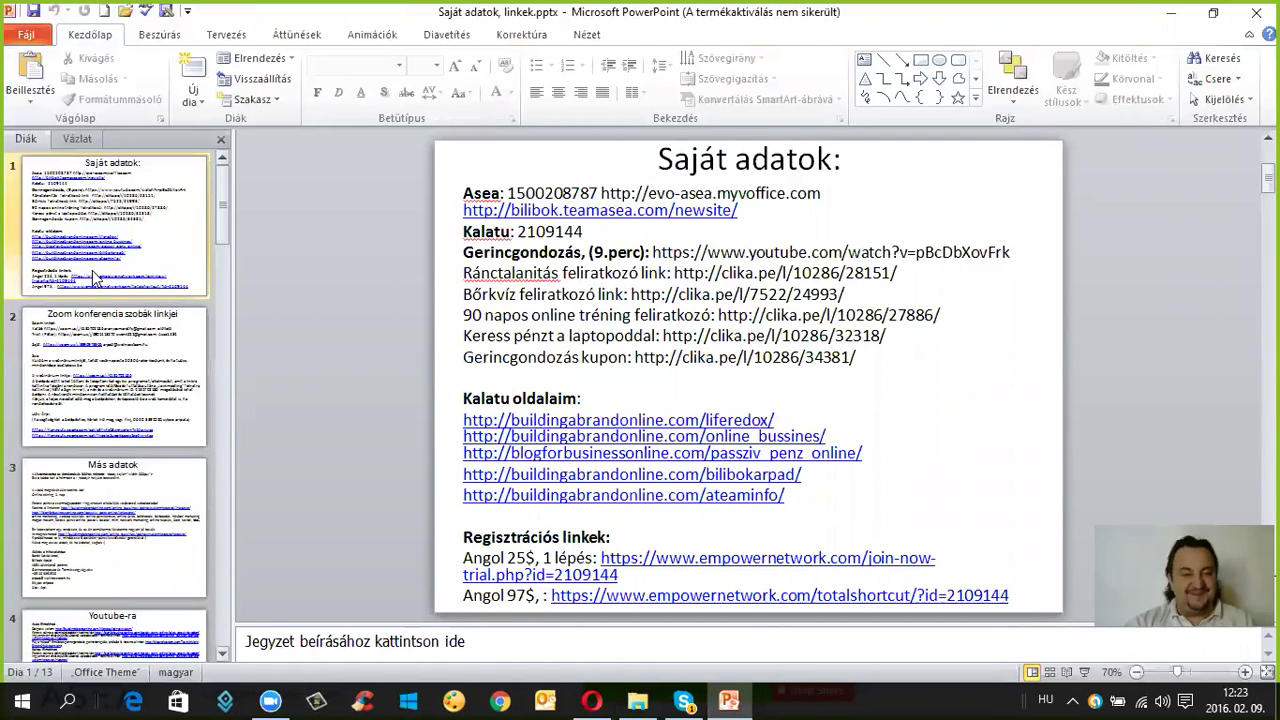
pyautogui.click(831, 532)
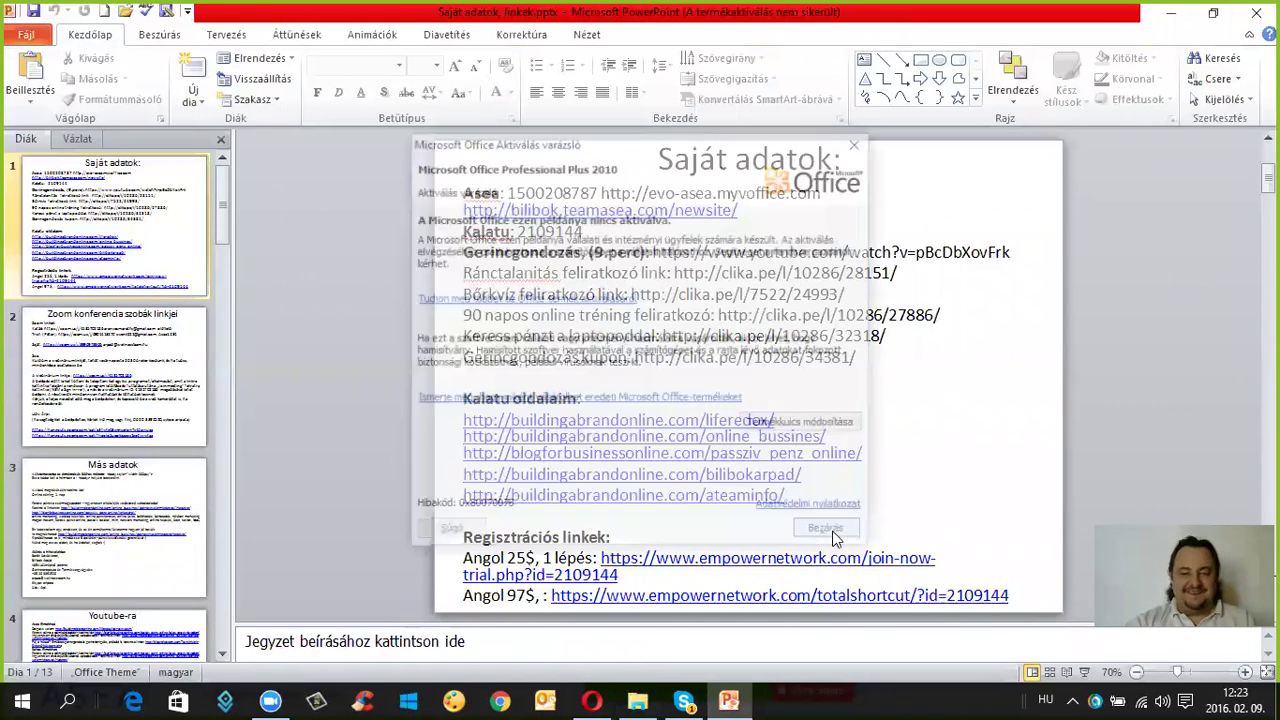
# - Look through the presentation's slides and show slide 5, "Szeozás a Youtube-ra a Kairosos filmekhez"
pyautogui.click(112, 347)
pyautogui.scroll(-3, 113, 345)
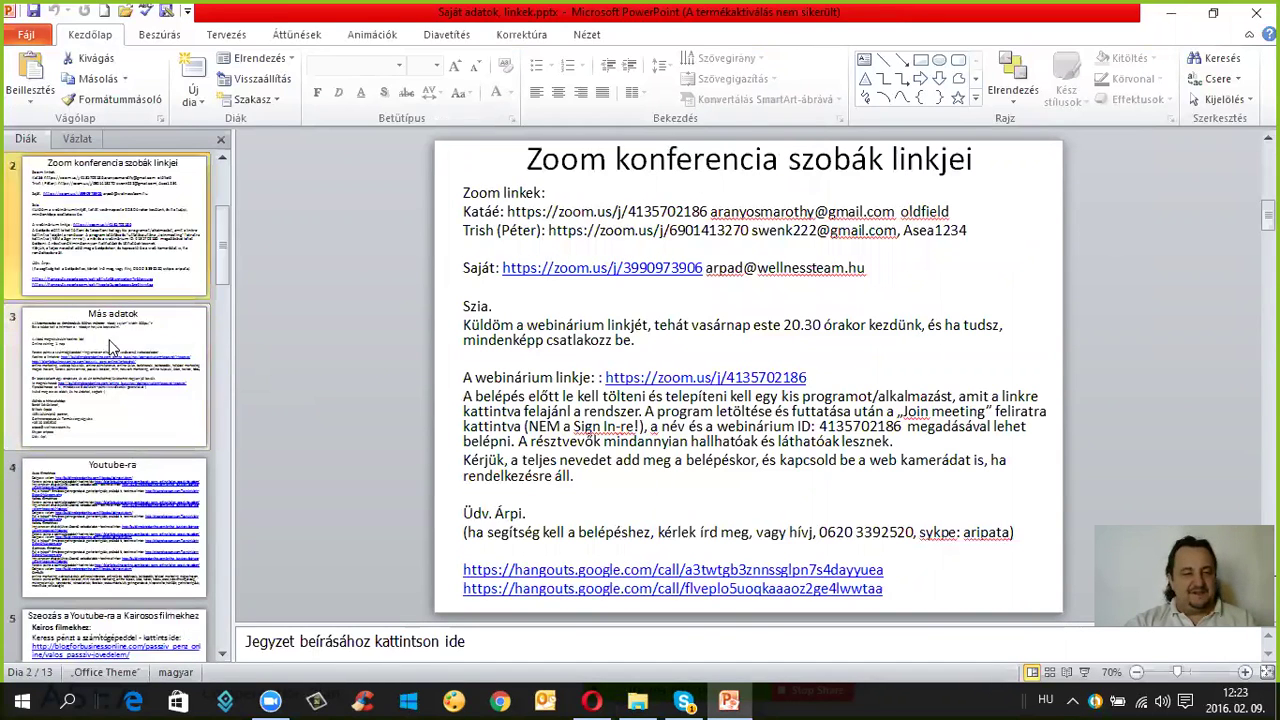
pyautogui.scroll(-1, 113, 345)
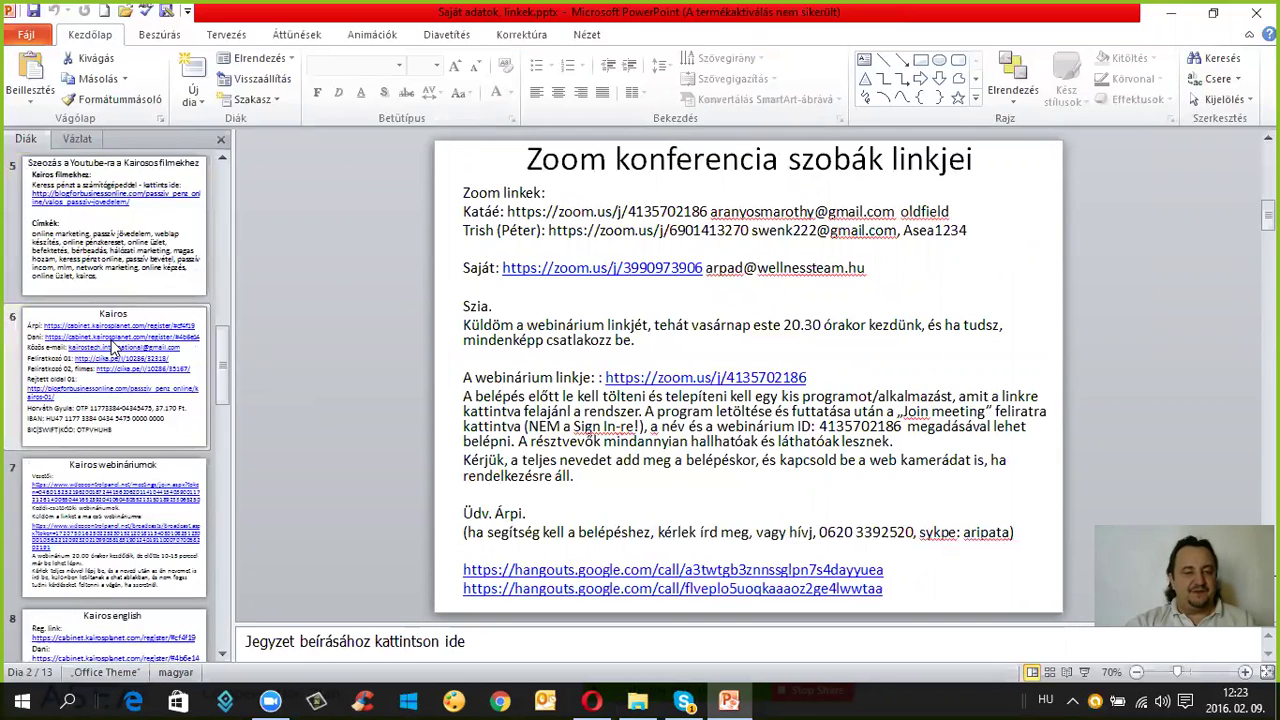
pyautogui.scroll(-1, 113, 345)
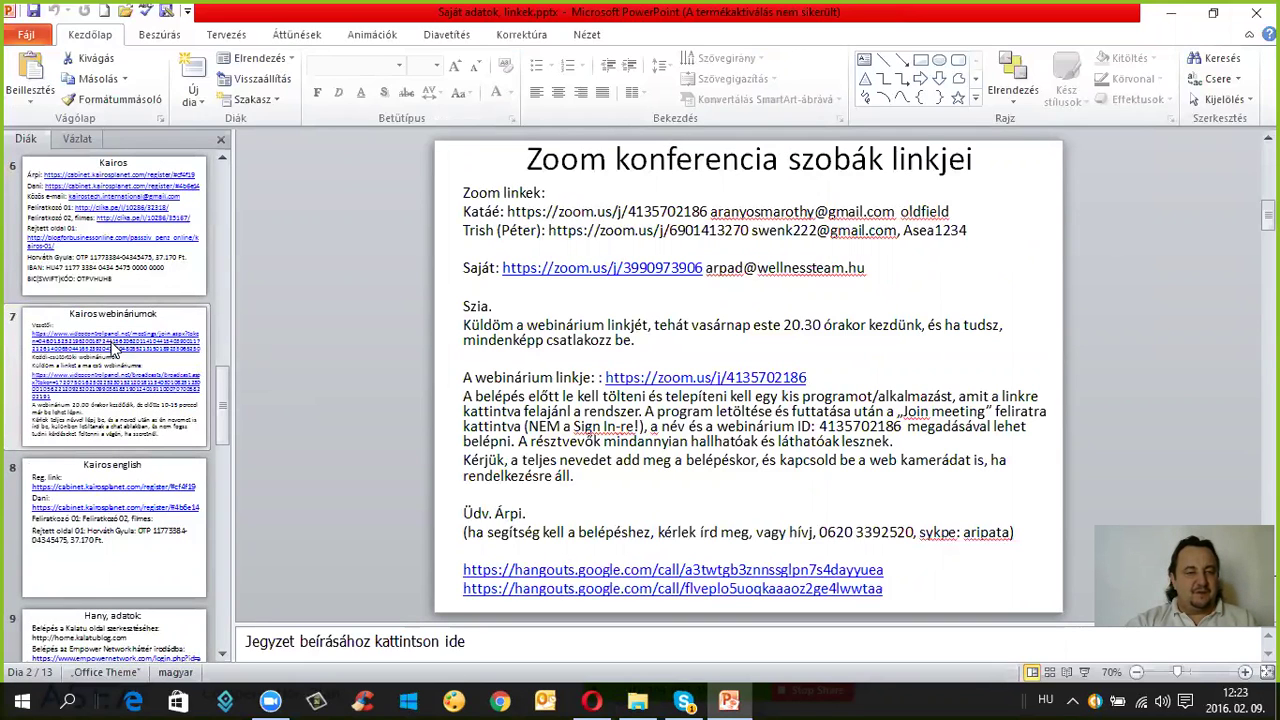
pyautogui.scroll(2, 113, 345)
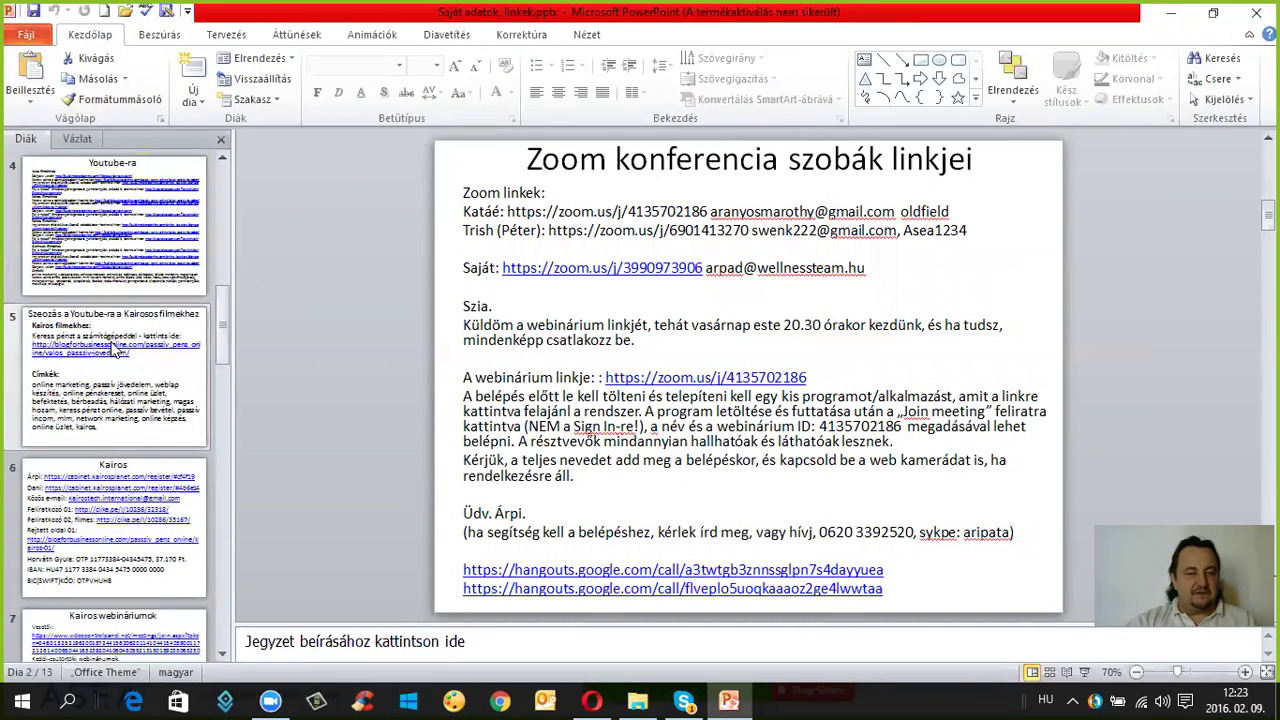
pyautogui.click(117, 347)
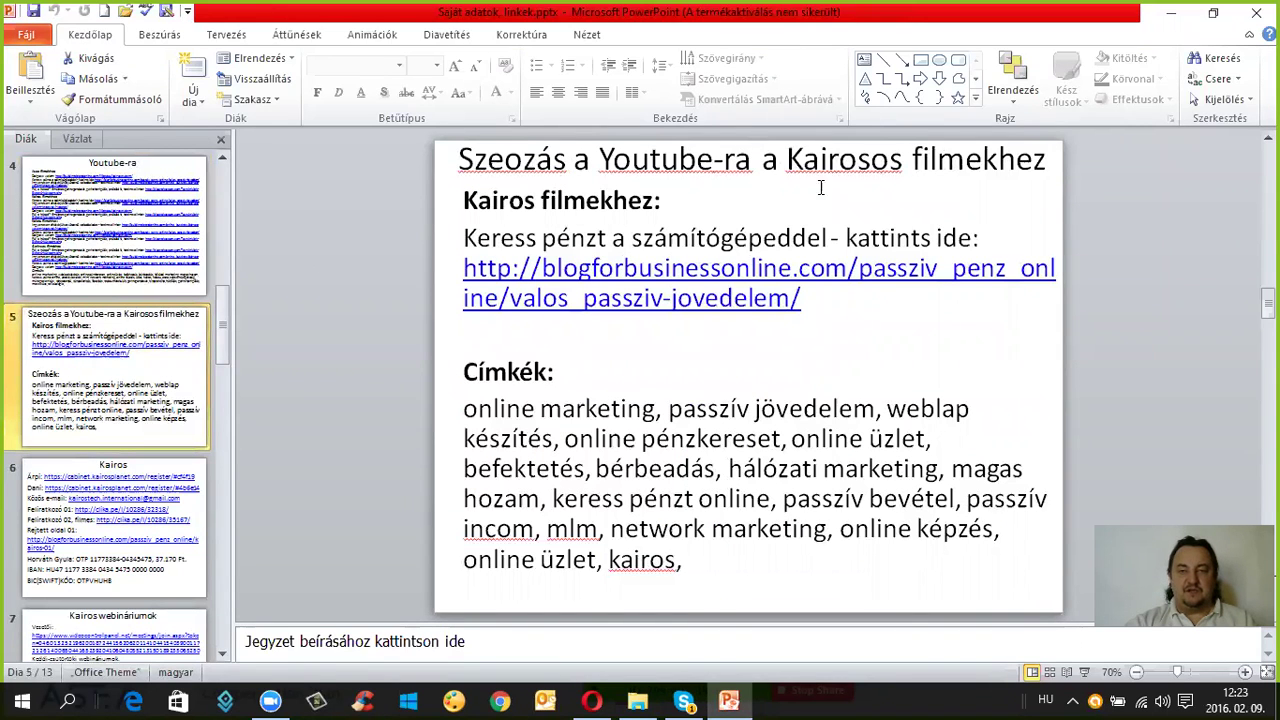
# - Copy the "Keress pénzt a számítógépeddel - kattints ide:" line with its blog link from the slide into the YouTube video's description
pyautogui.moveTo(467, 237)
pyautogui.mouseDown()
pyautogui.moveTo(814, 291)
pyautogui.moveTo(797, 290)
pyautogui.mouseUp()
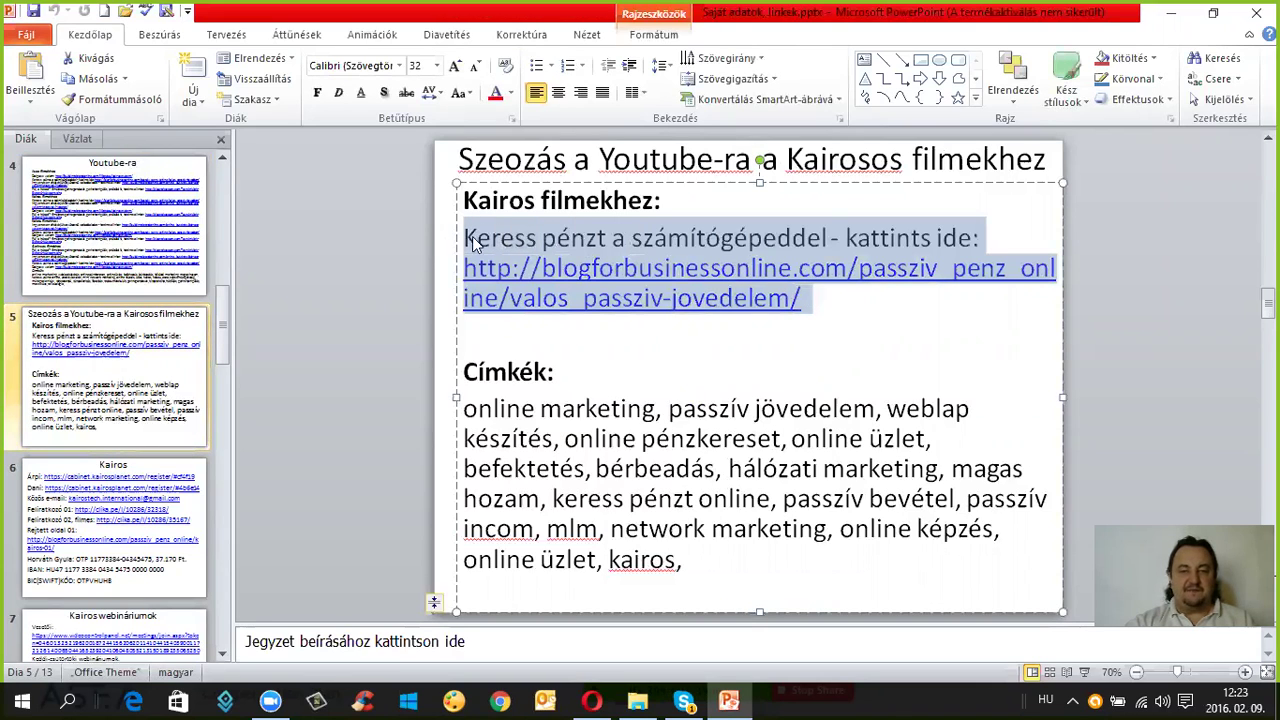
pyautogui.rightClick(621, 245)
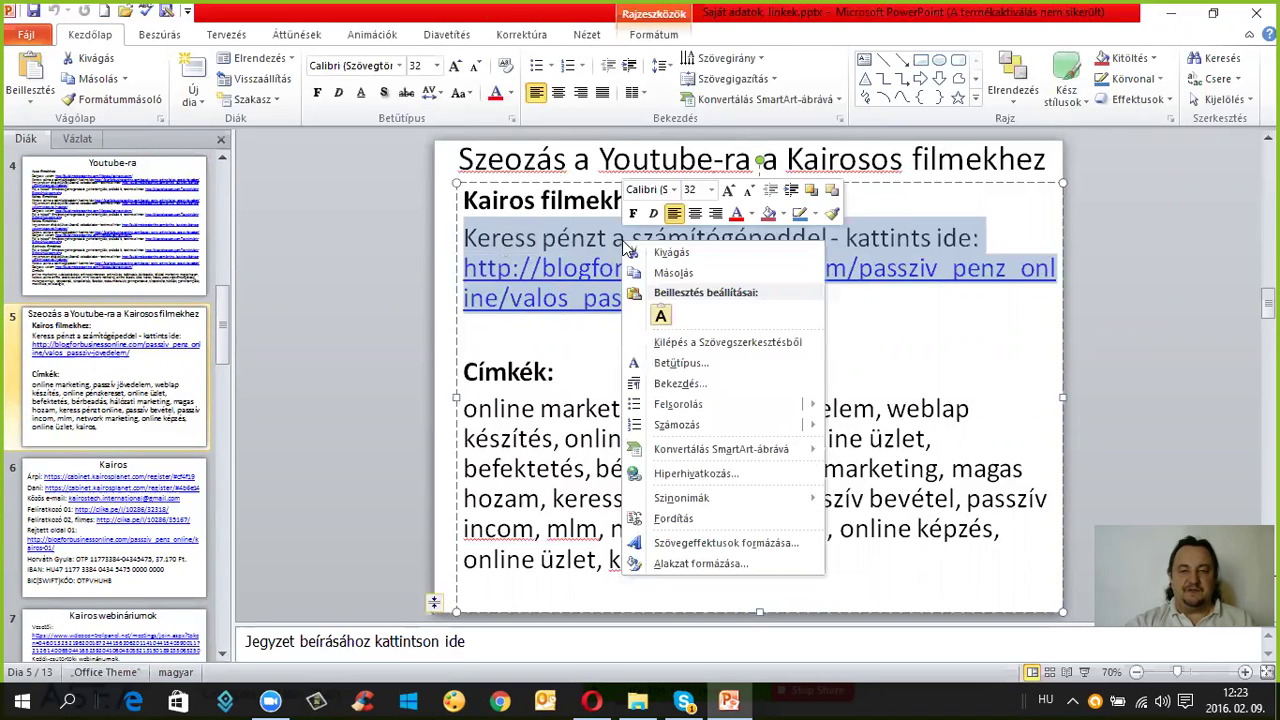
pyautogui.click(652, 274)
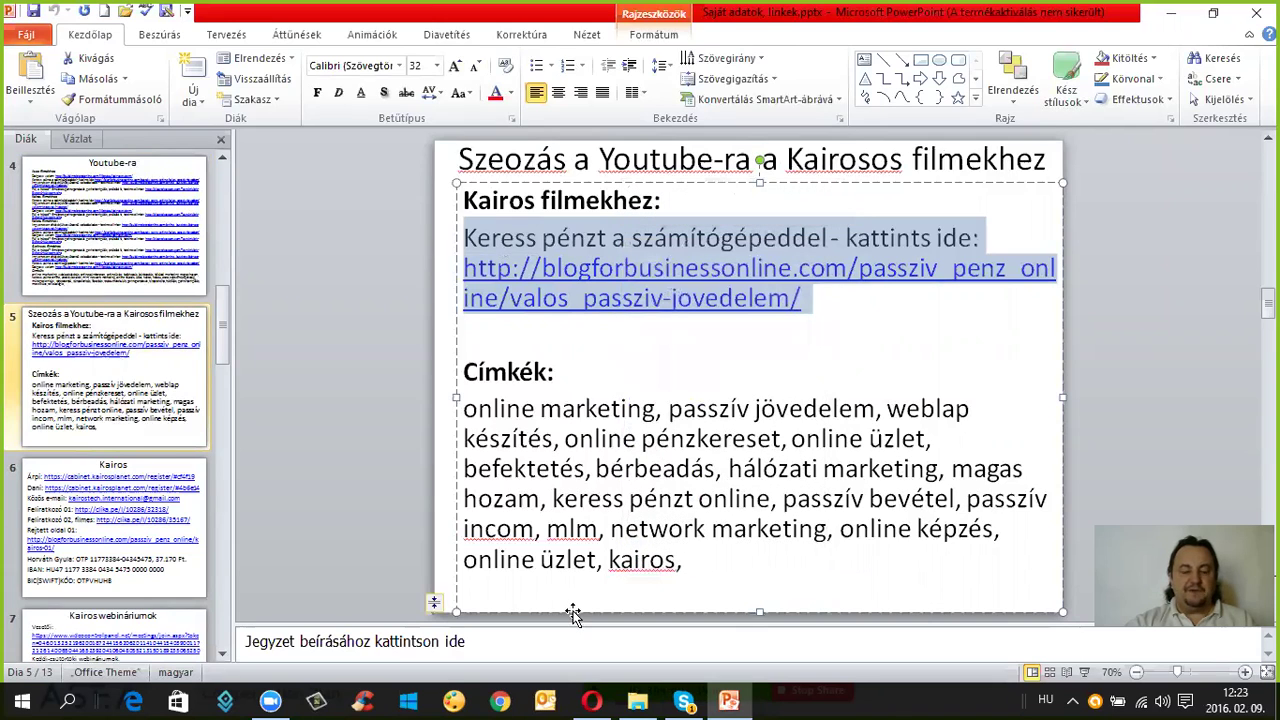
pyautogui.click(591, 700)
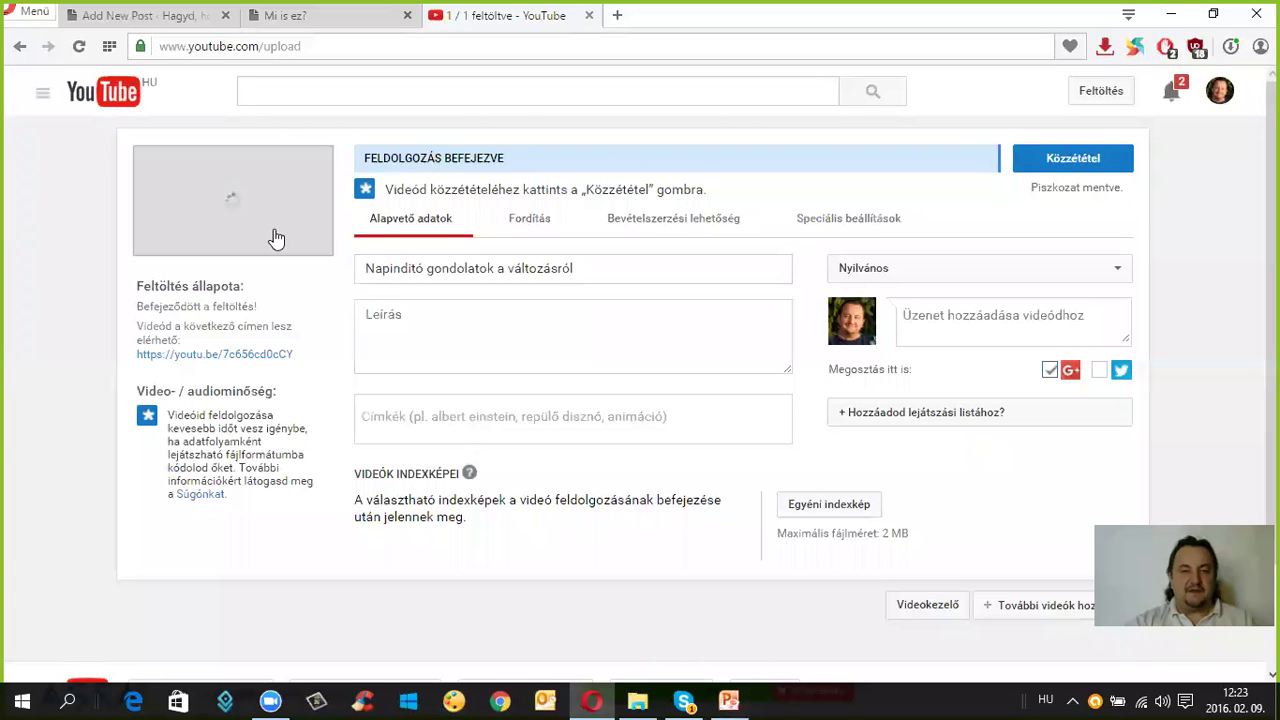
pyautogui.click(427, 315)
pyautogui.rightClick(386, 320)
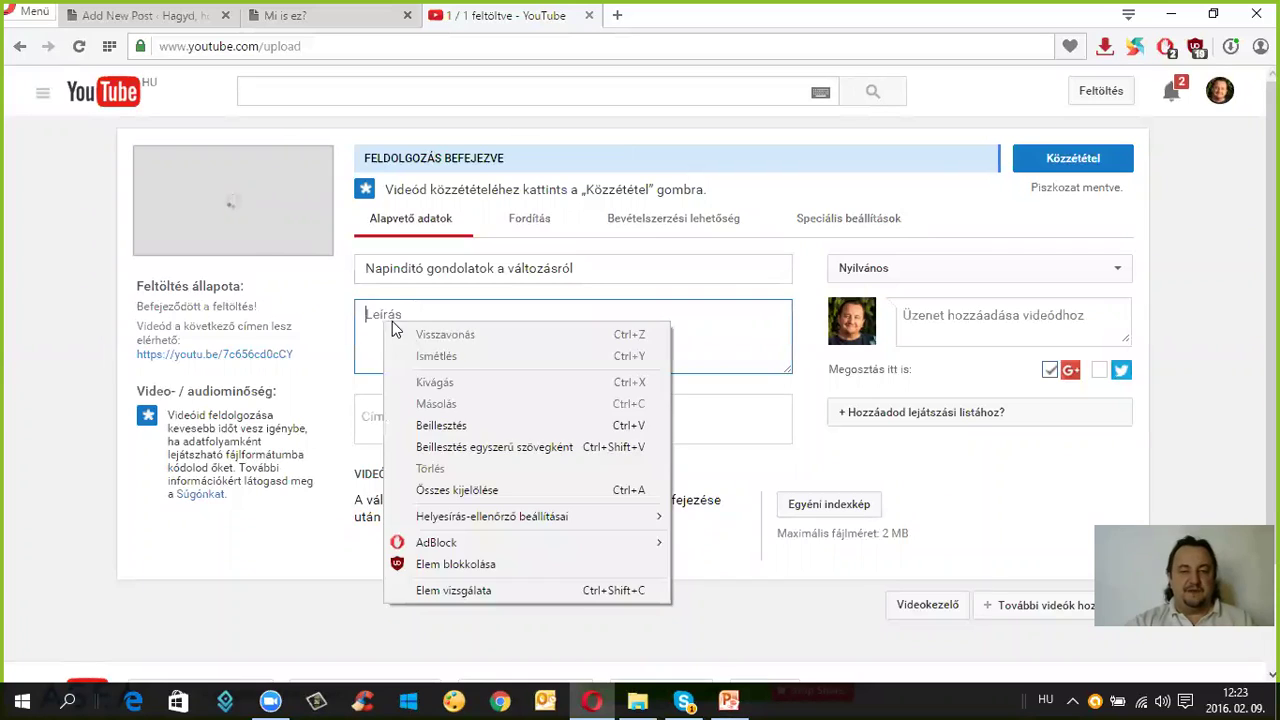
pyautogui.click(438, 420)
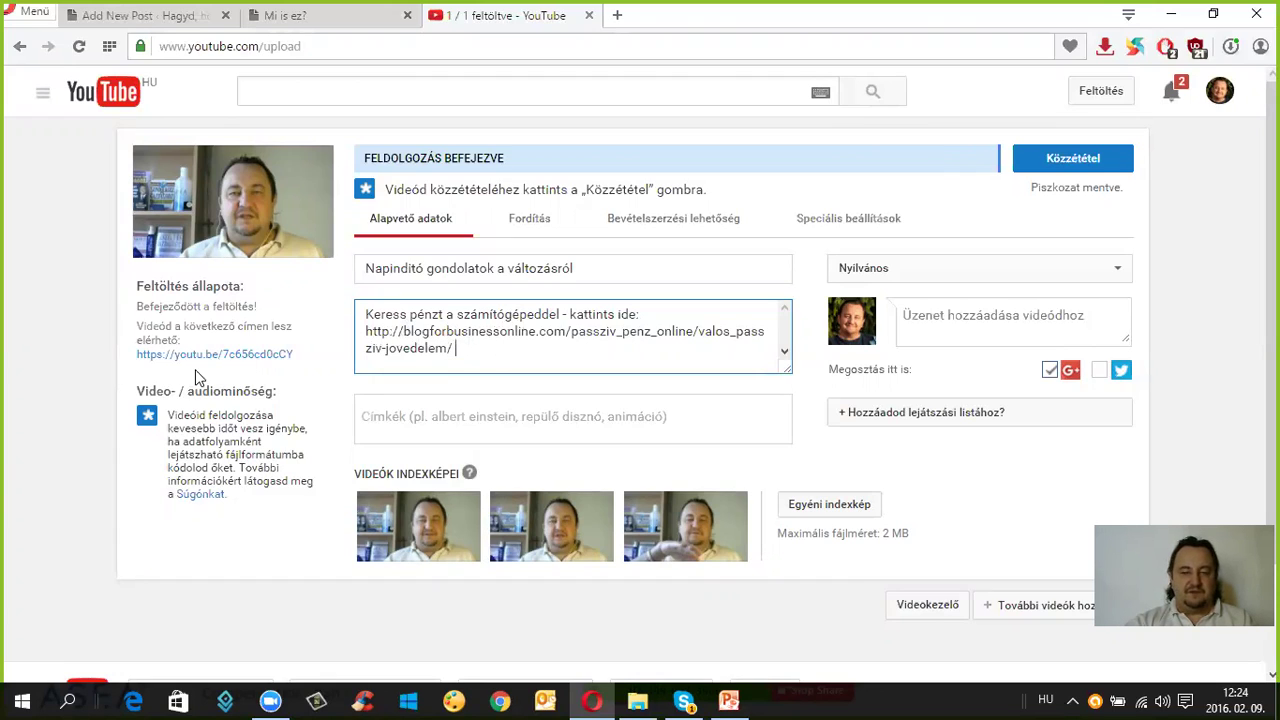
# - Copy the keyword list under "Címkék", from "online marketing" to "kairos", from the PowerPoint slide into the YouTube video's tags
pyautogui.click(403, 415)
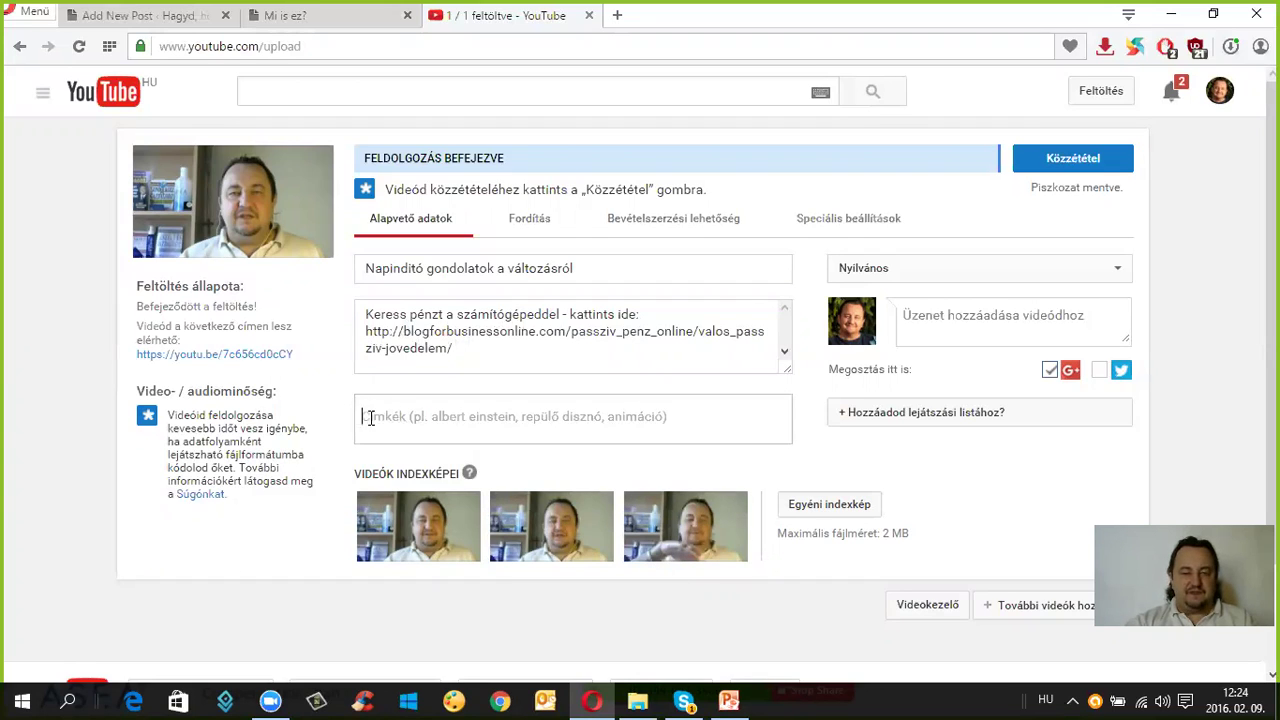
pyautogui.click(728, 699)
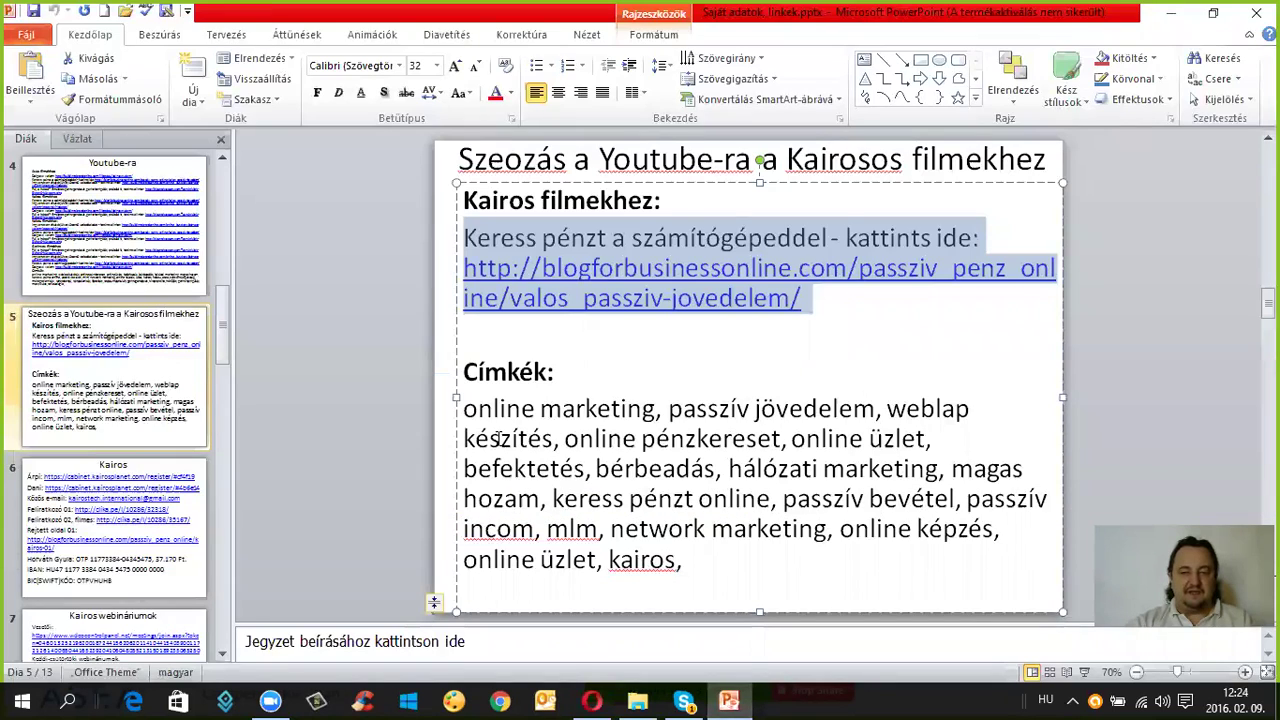
pyautogui.moveTo(465, 415); pyautogui.dragTo(716, 554)
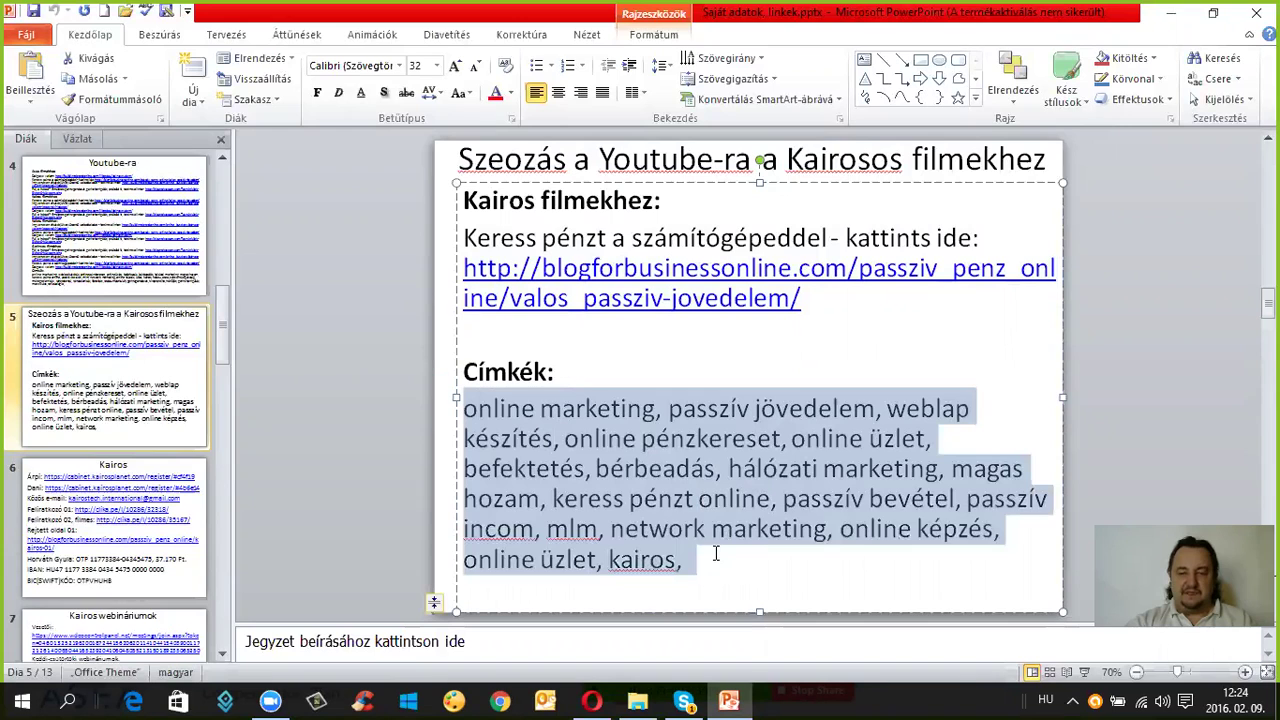
pyautogui.rightClick(645, 508)
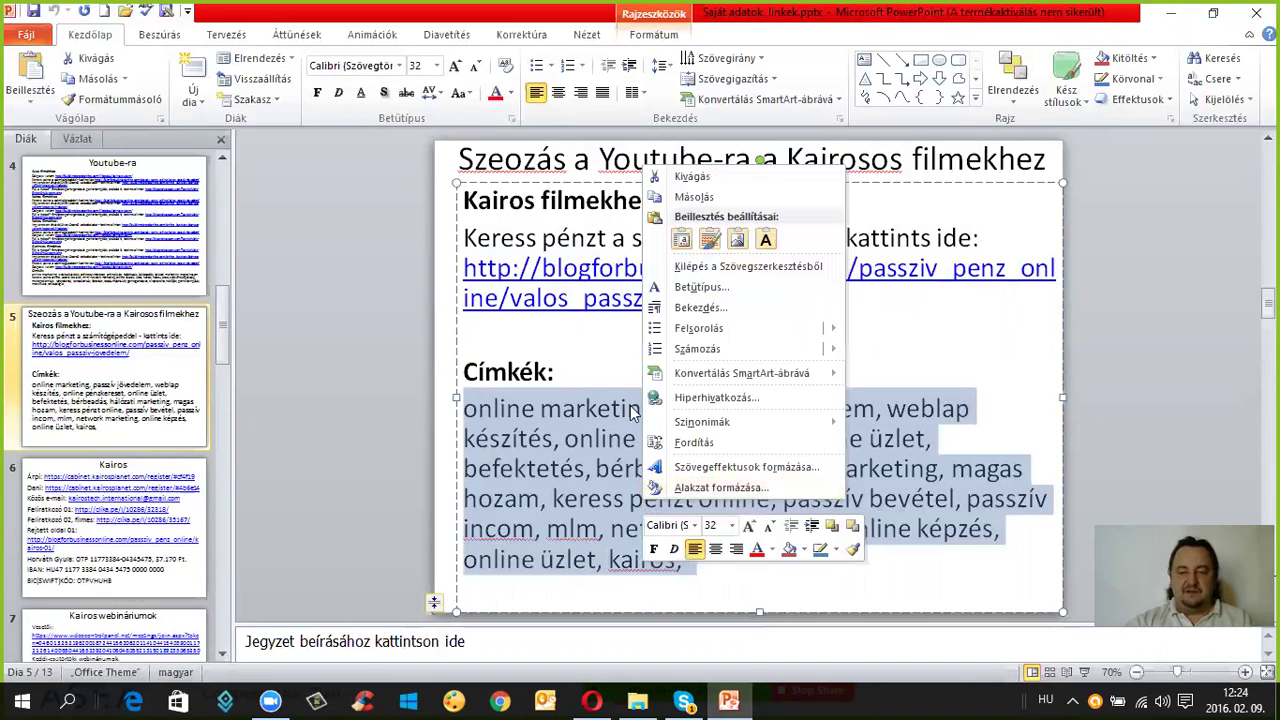
pyautogui.click(688, 196)
pyautogui.click(591, 700)
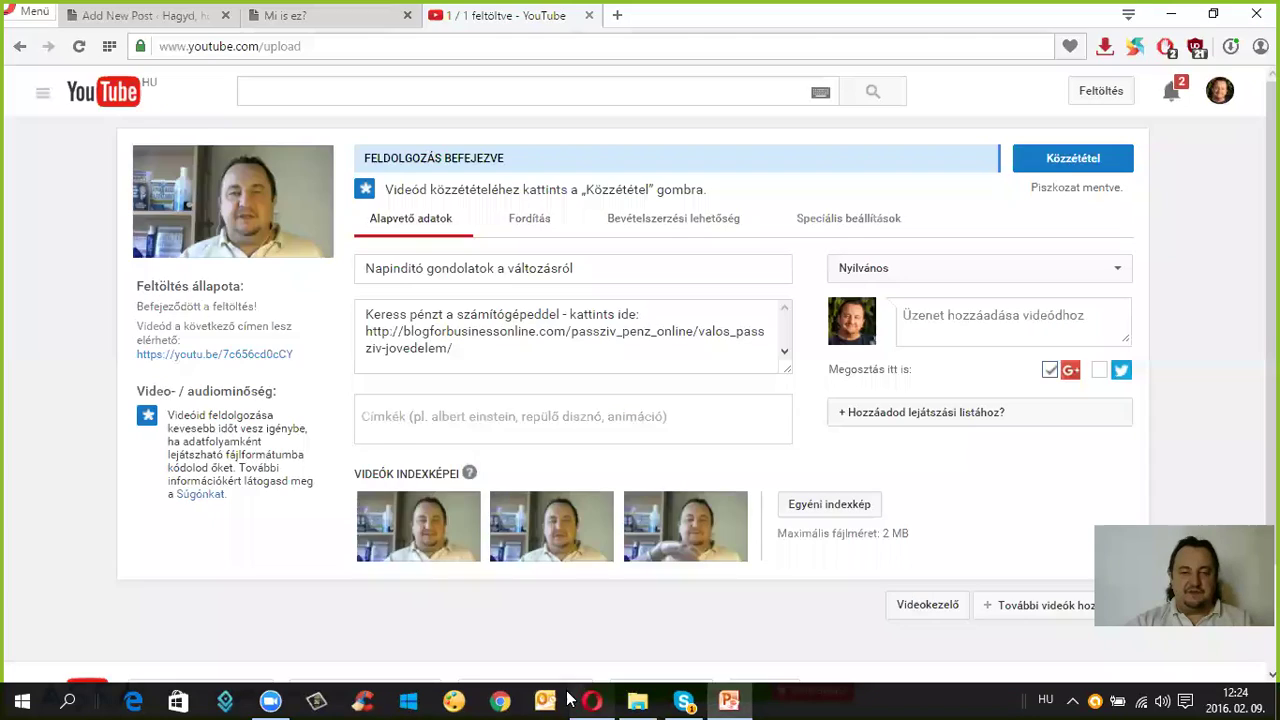
pyautogui.click(414, 428)
pyautogui.rightClick(397, 422)
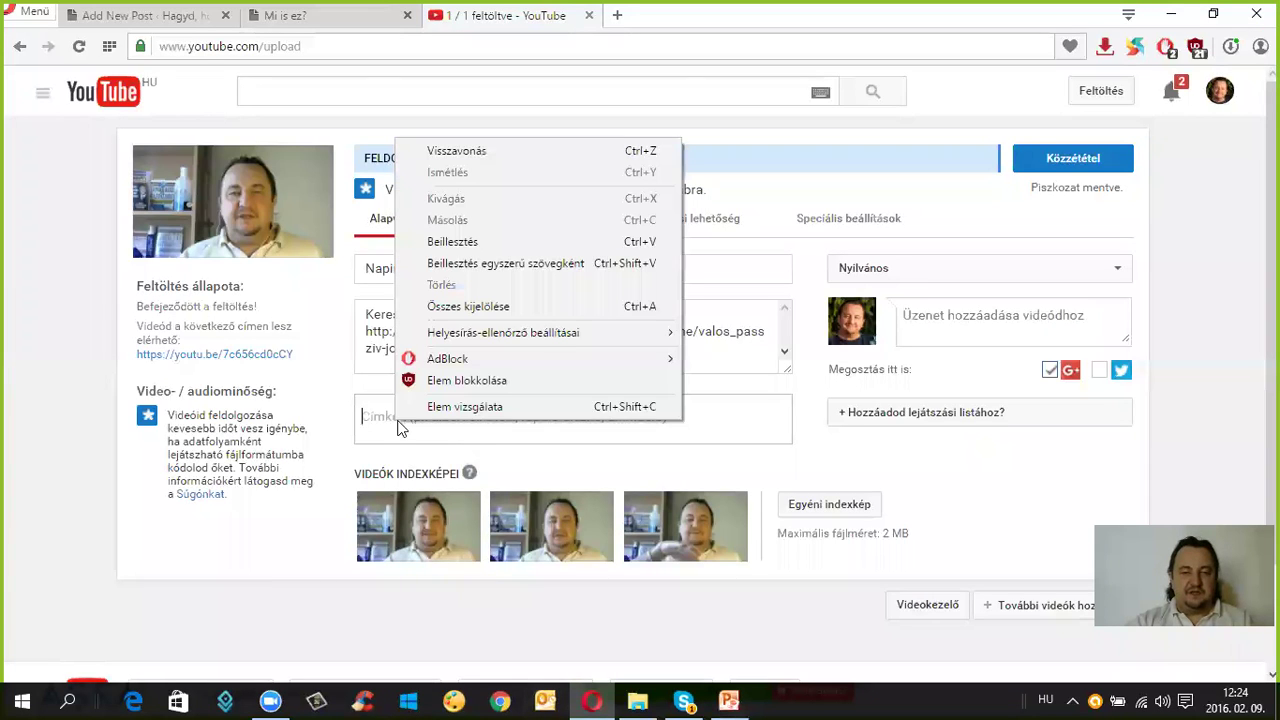
pyautogui.click(451, 240)
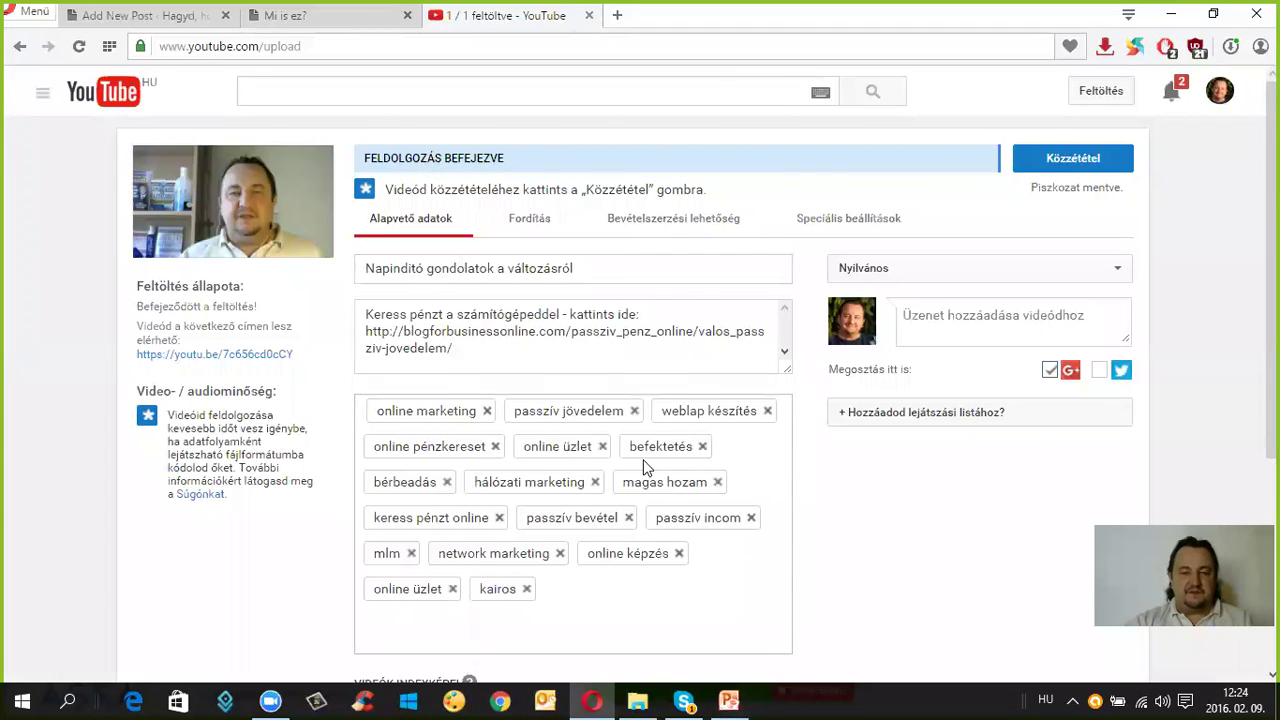
# - Try the video's sharing options and leave both Google+ and Twitter enabled
pyautogui.scroll(-1, 646, 462)
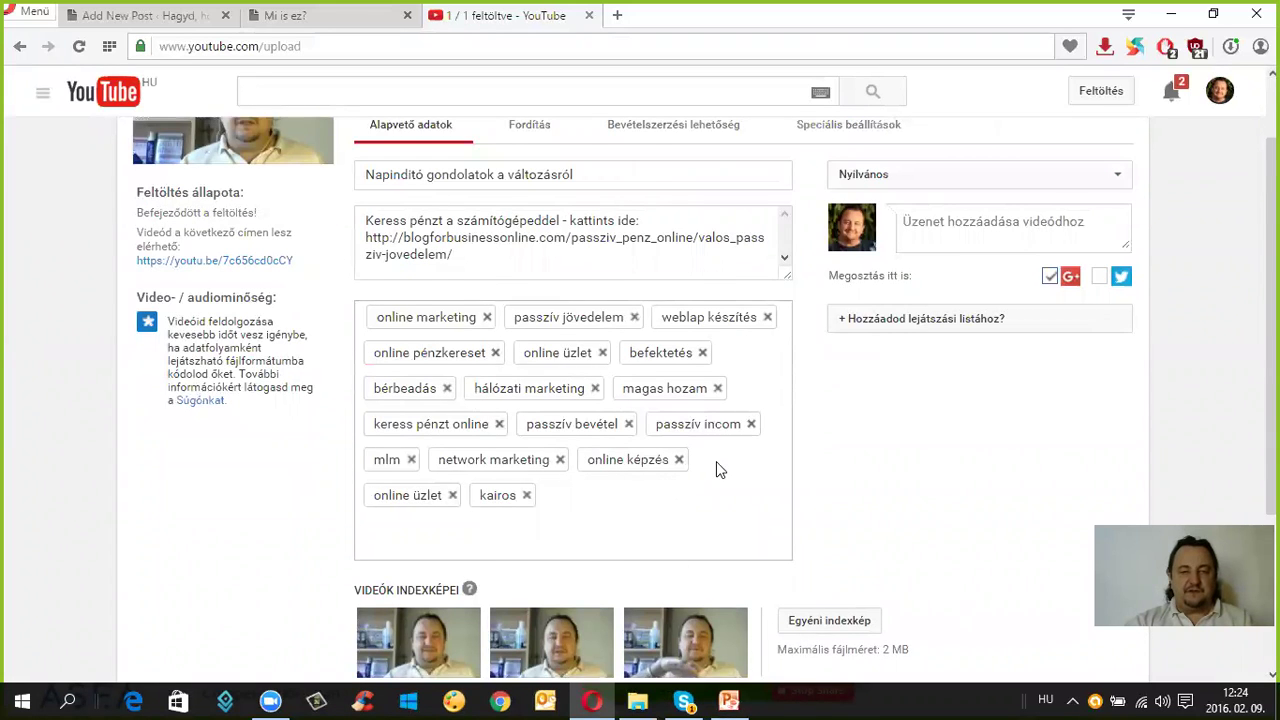
pyautogui.scroll(1, 716, 461)
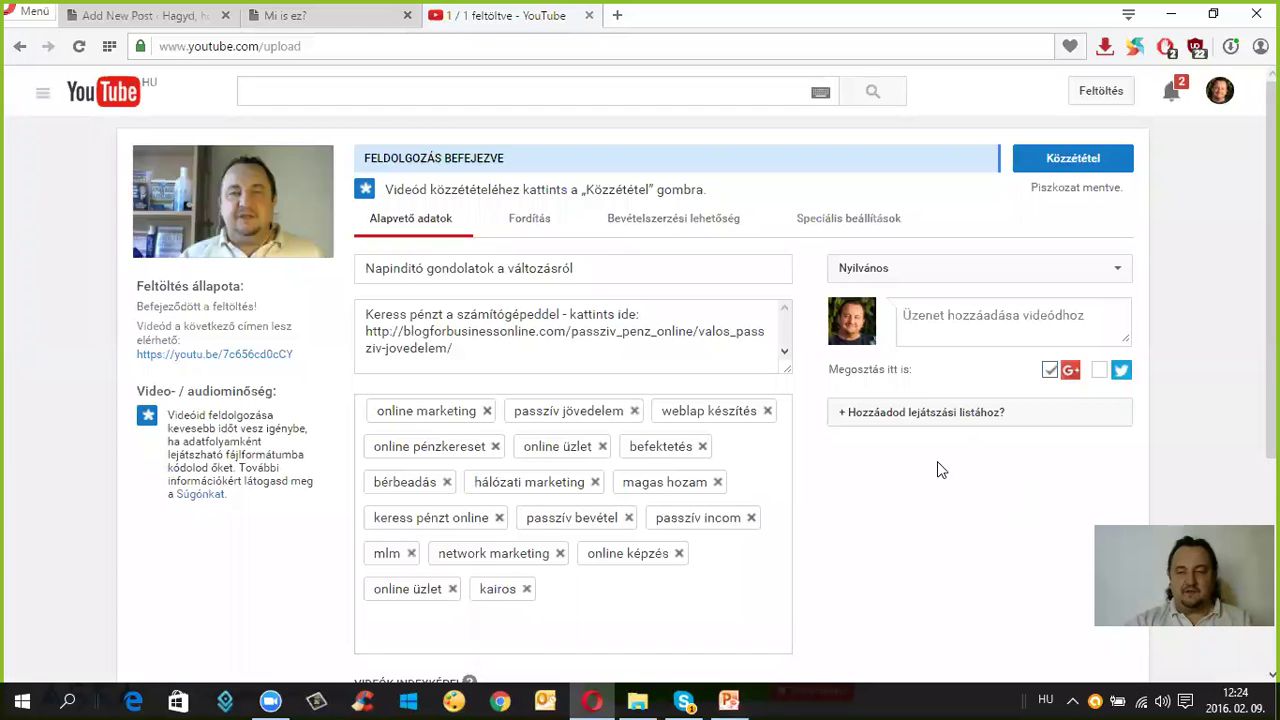
pyautogui.scroll(-1, 936, 463)
pyautogui.click(1099, 278)
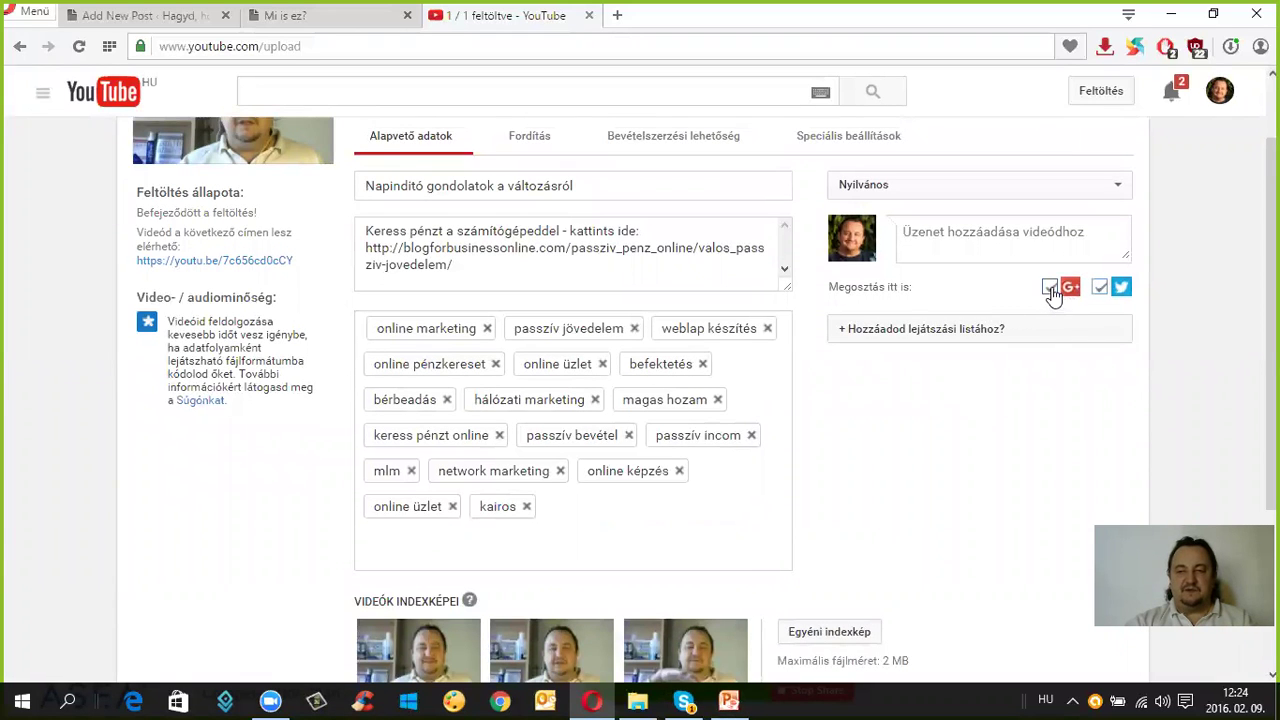
pyautogui.click(1100, 289)
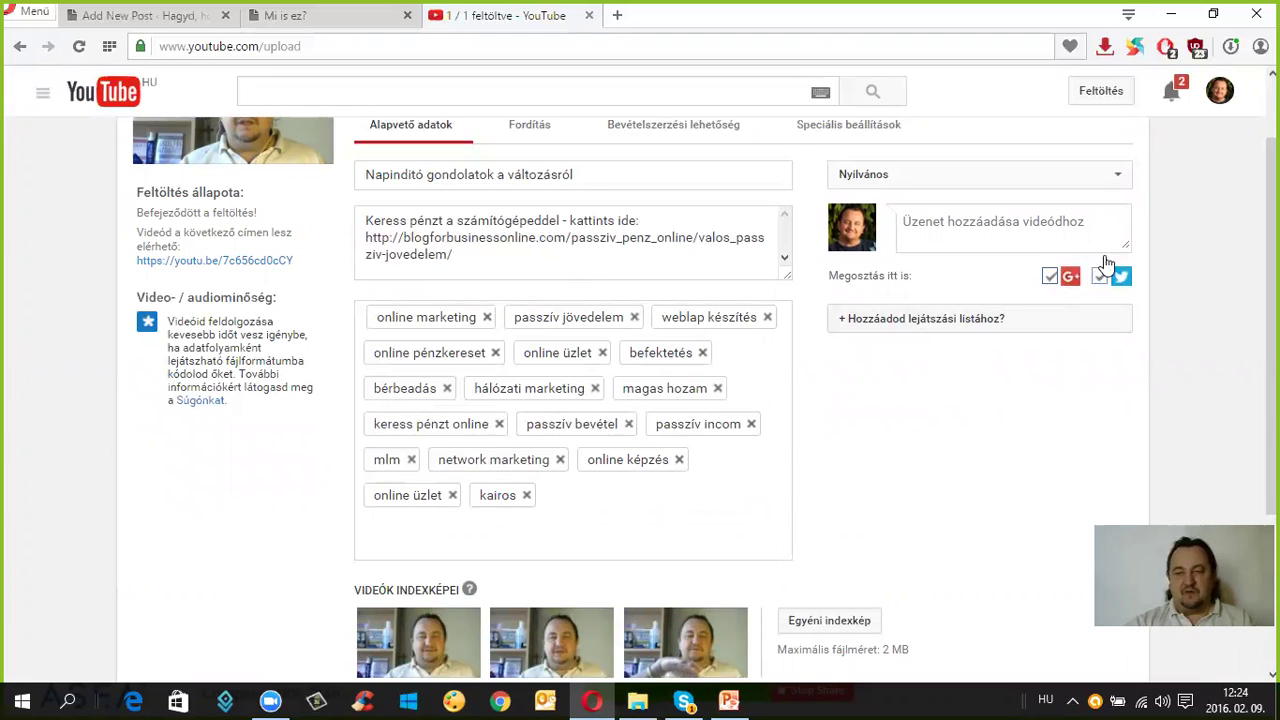
pyautogui.click(1051, 277)
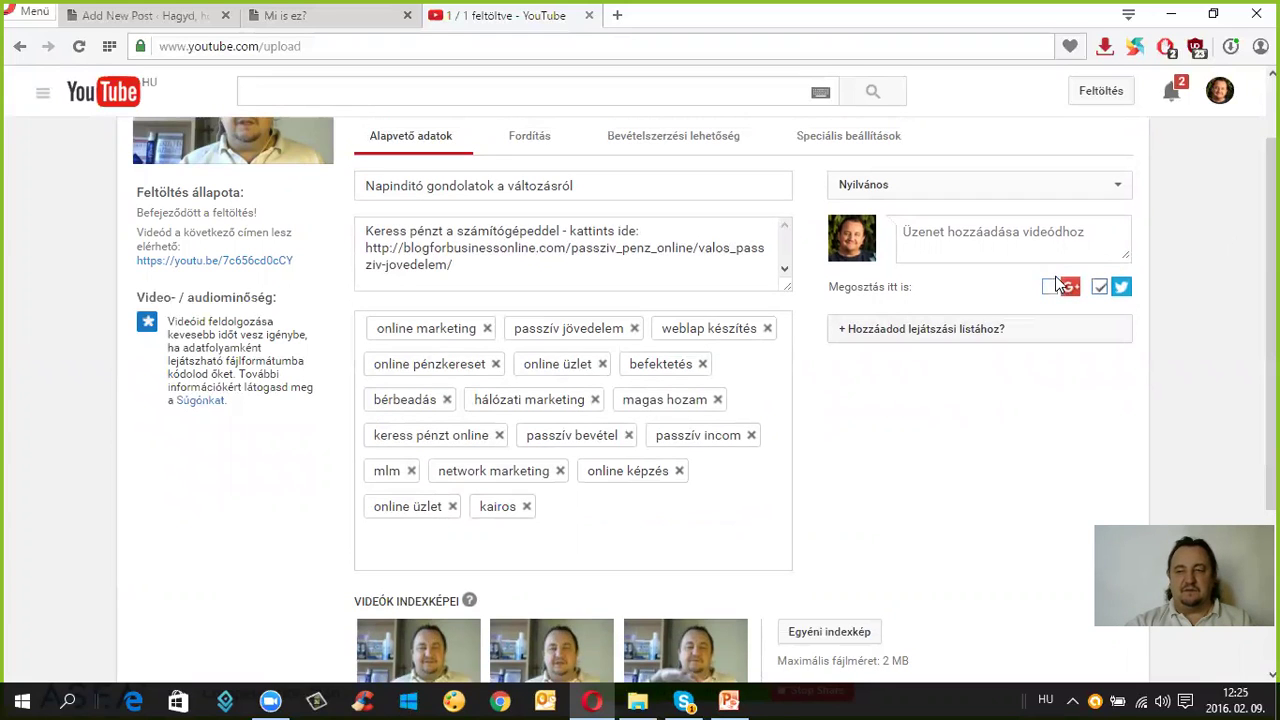
pyautogui.click(1097, 288)
pyautogui.click(1049, 287)
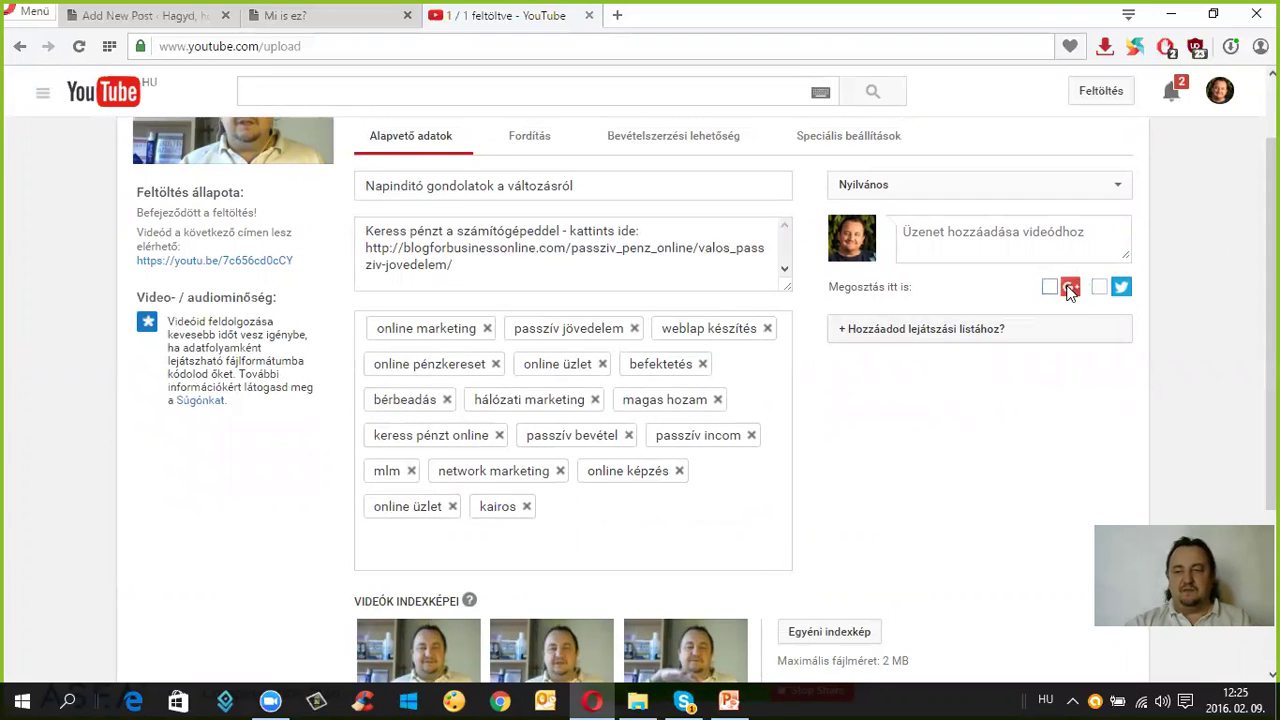
pyautogui.click(1099, 290)
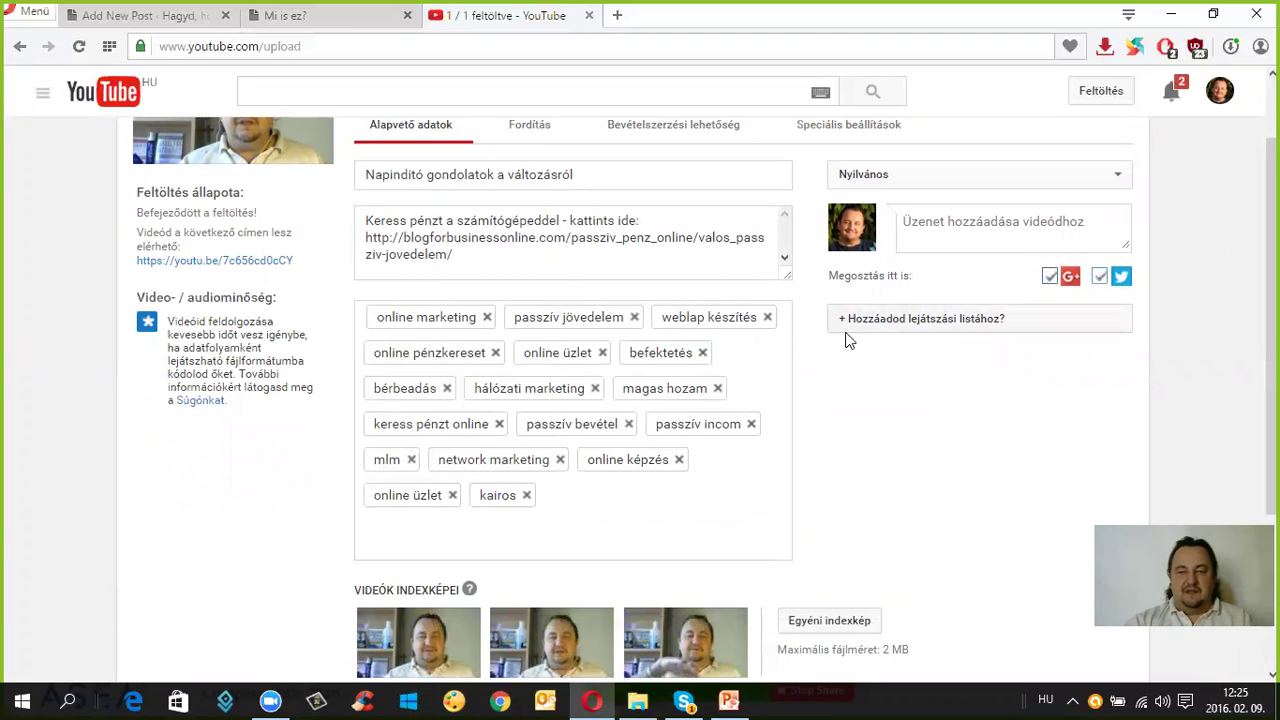
# - Add the video to the playlists "Keress pénzt a számítógépeddel", "Online üzletépítés" and "Passzív jövedelem a számítóg..."
pyautogui.click(842, 322)
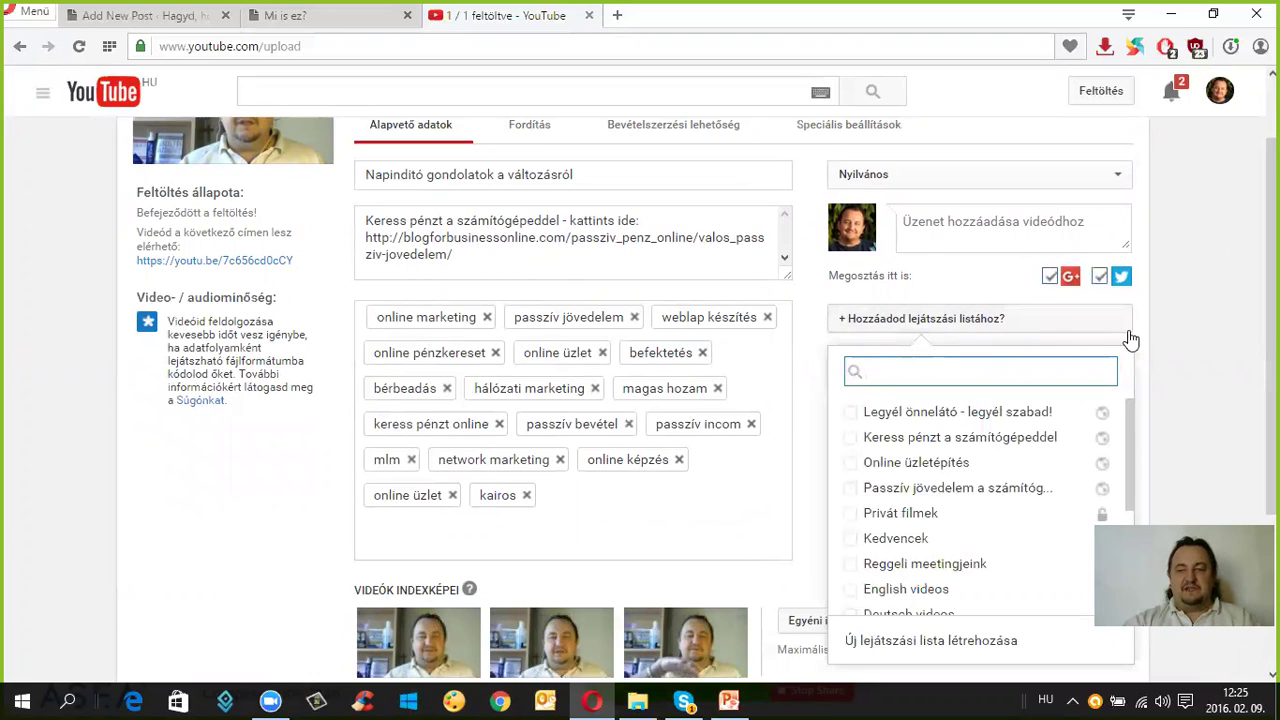
pyautogui.scroll(-1, 1210, 280)
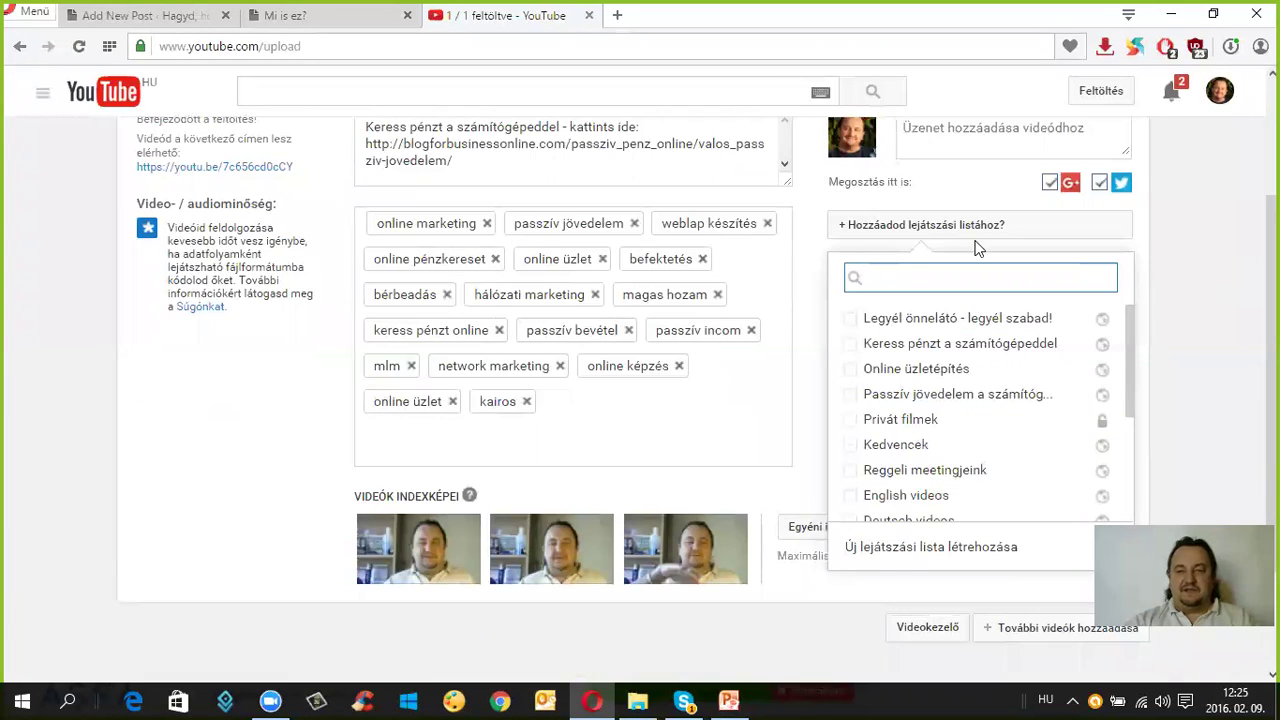
pyautogui.scroll(-2, 1210, 260)
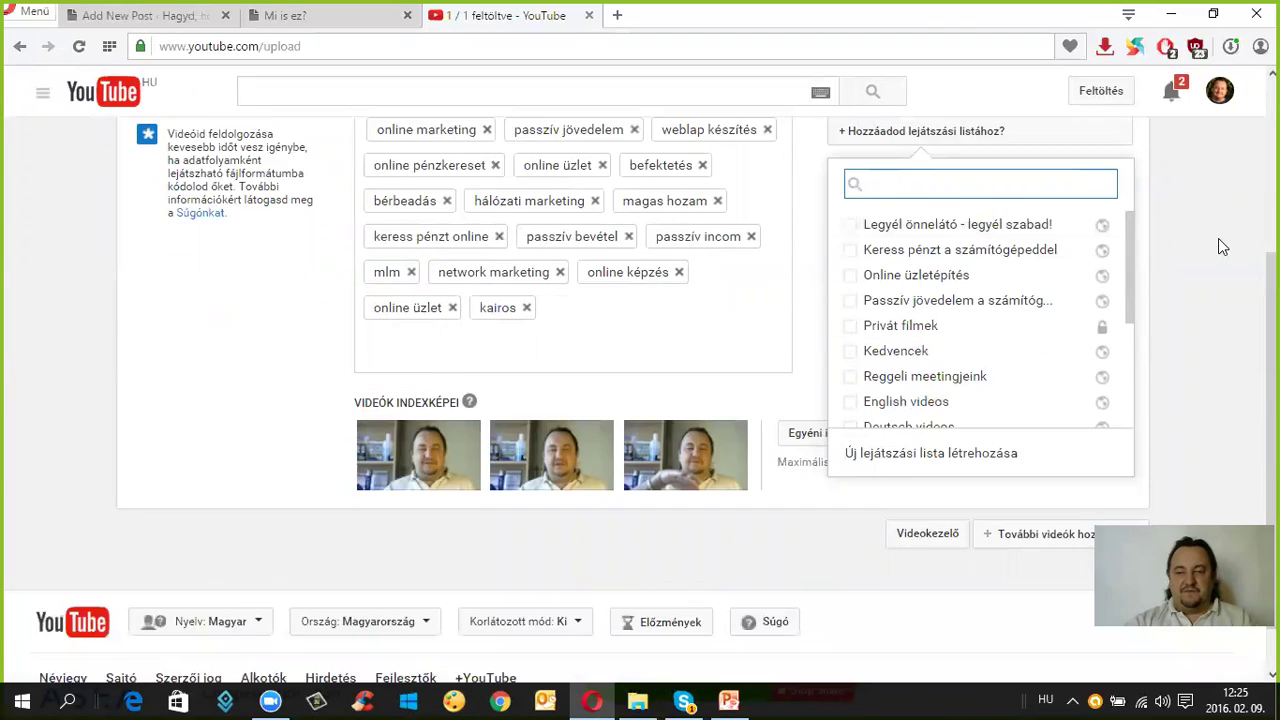
pyautogui.scroll(1, 1218, 245)
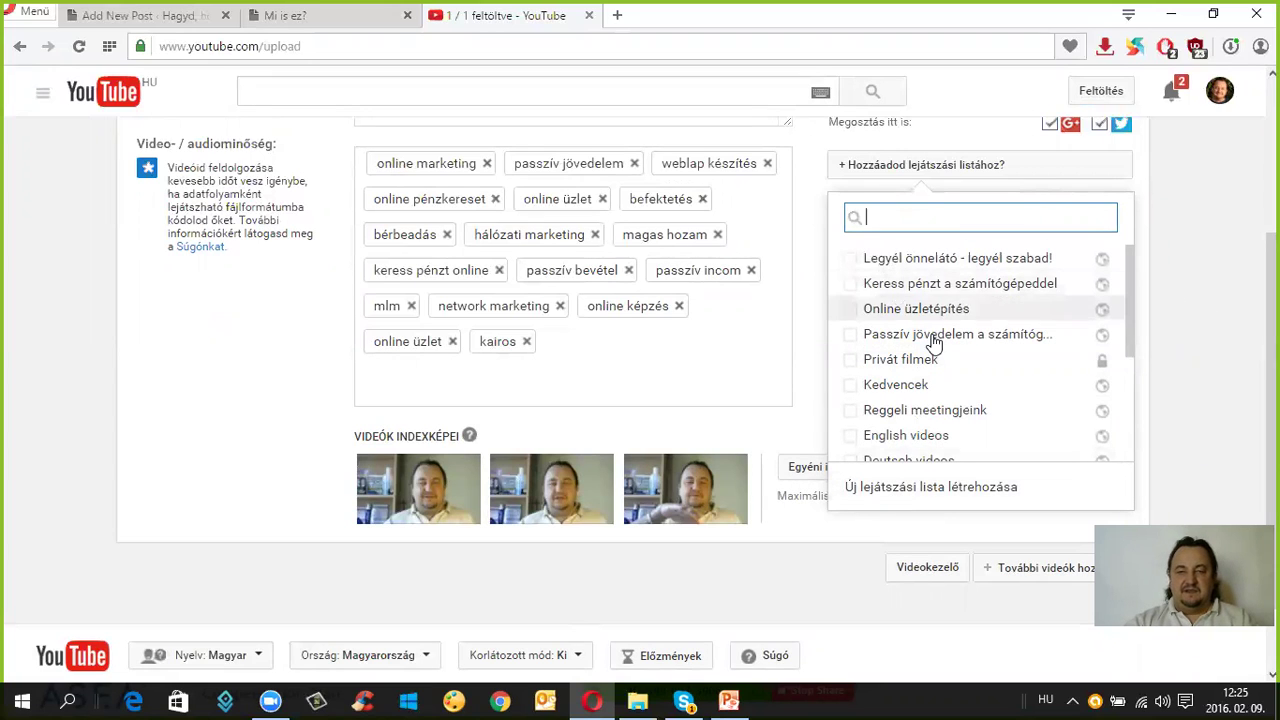
pyautogui.click(851, 284)
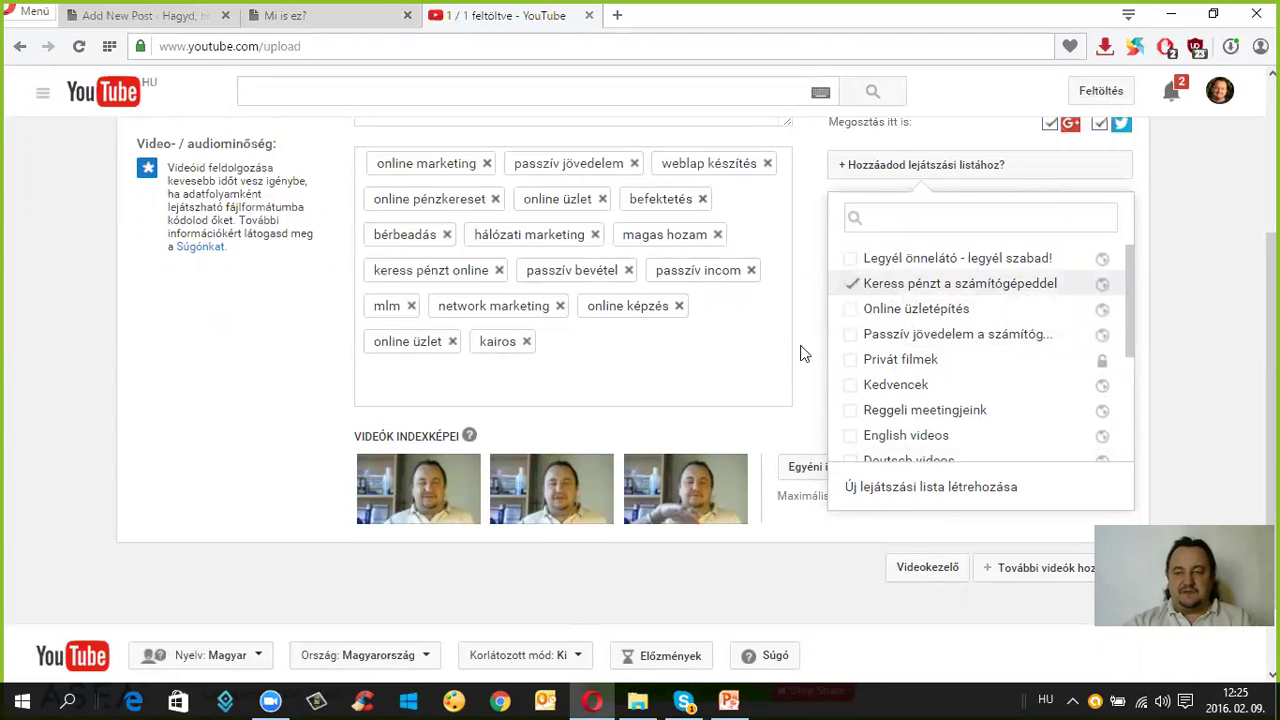
pyautogui.click(850, 309)
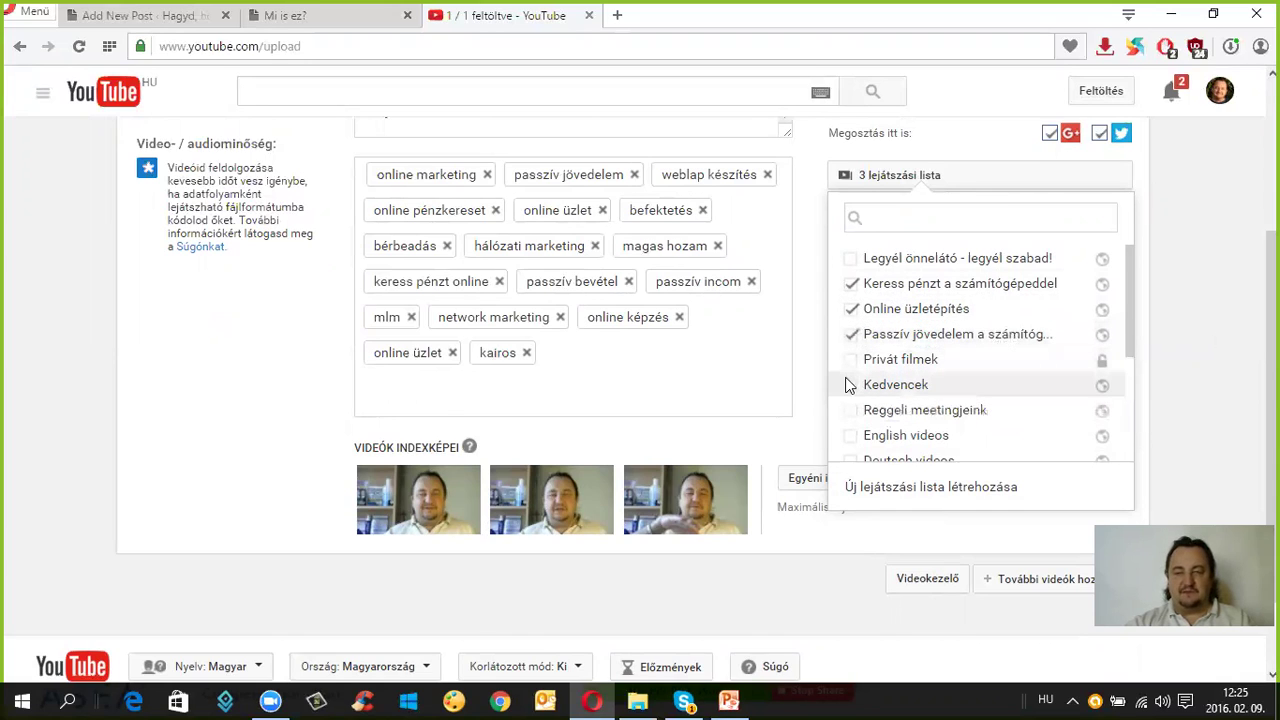
# - Add the video to the "Privát filmek" playlist as well and close the playlist selection
pyautogui.click(851, 359)
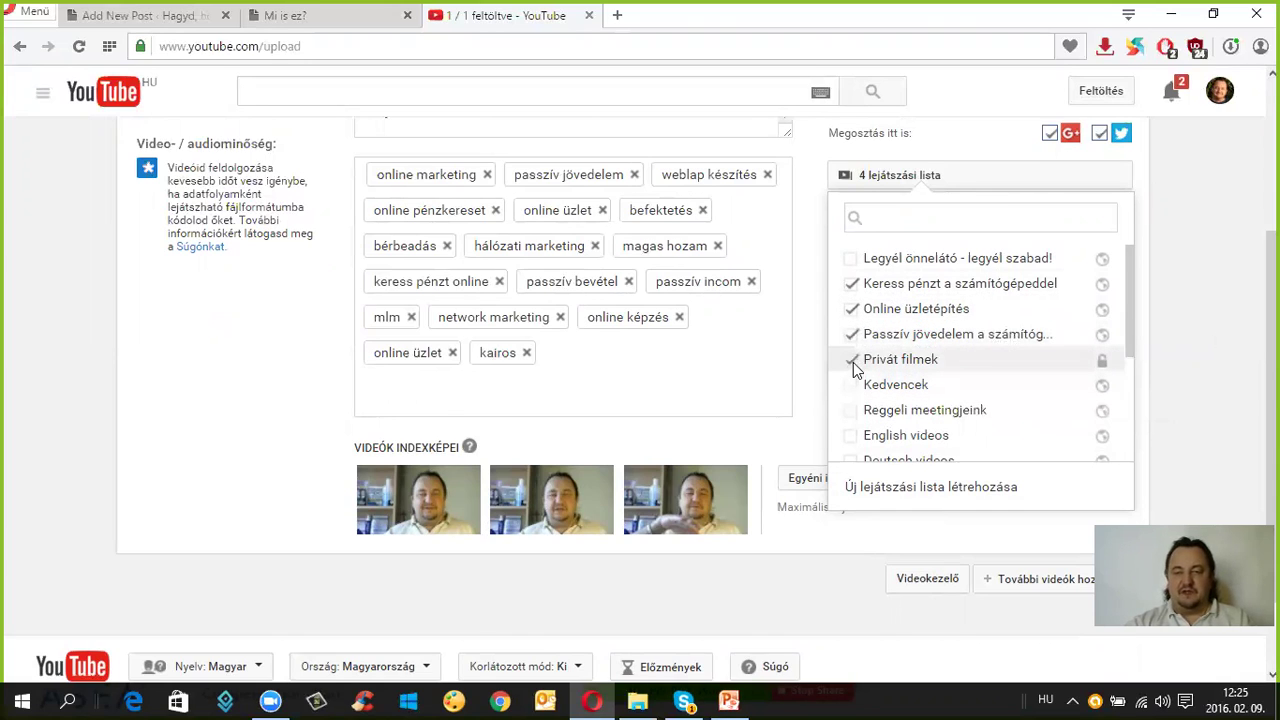
pyautogui.scroll(-1, 1014, 332)
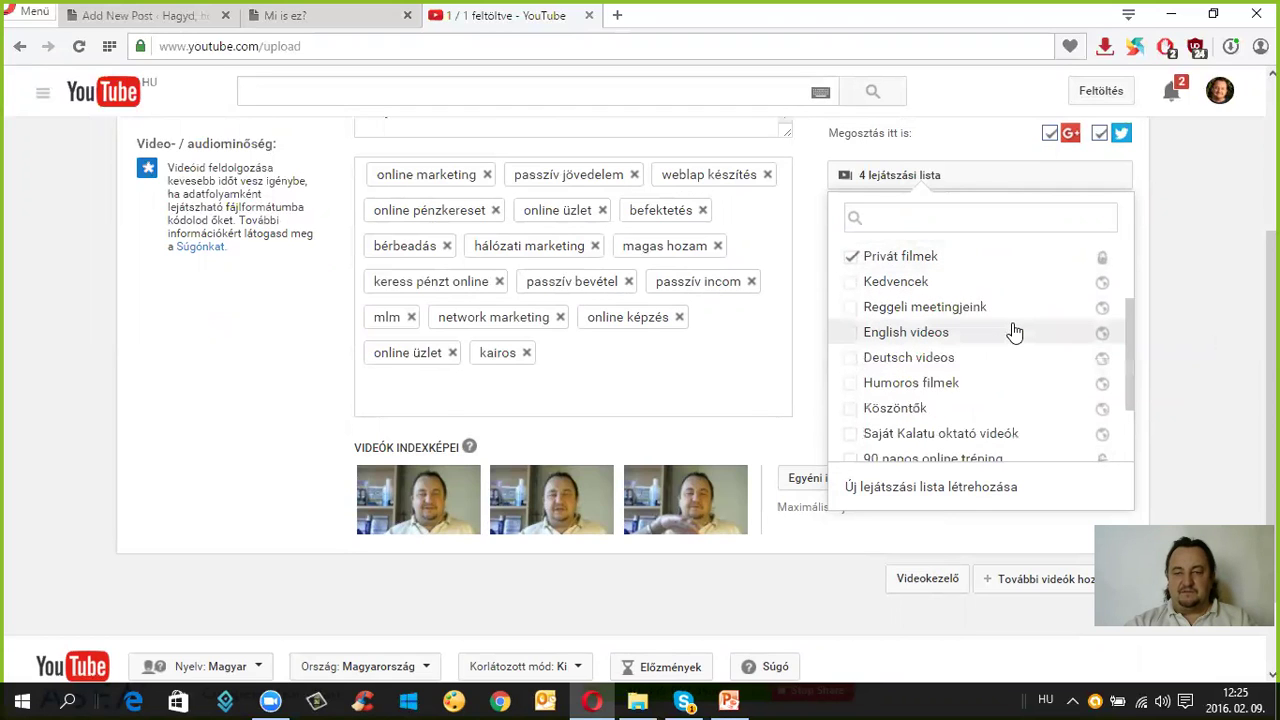
pyautogui.scroll(1, 1014, 331)
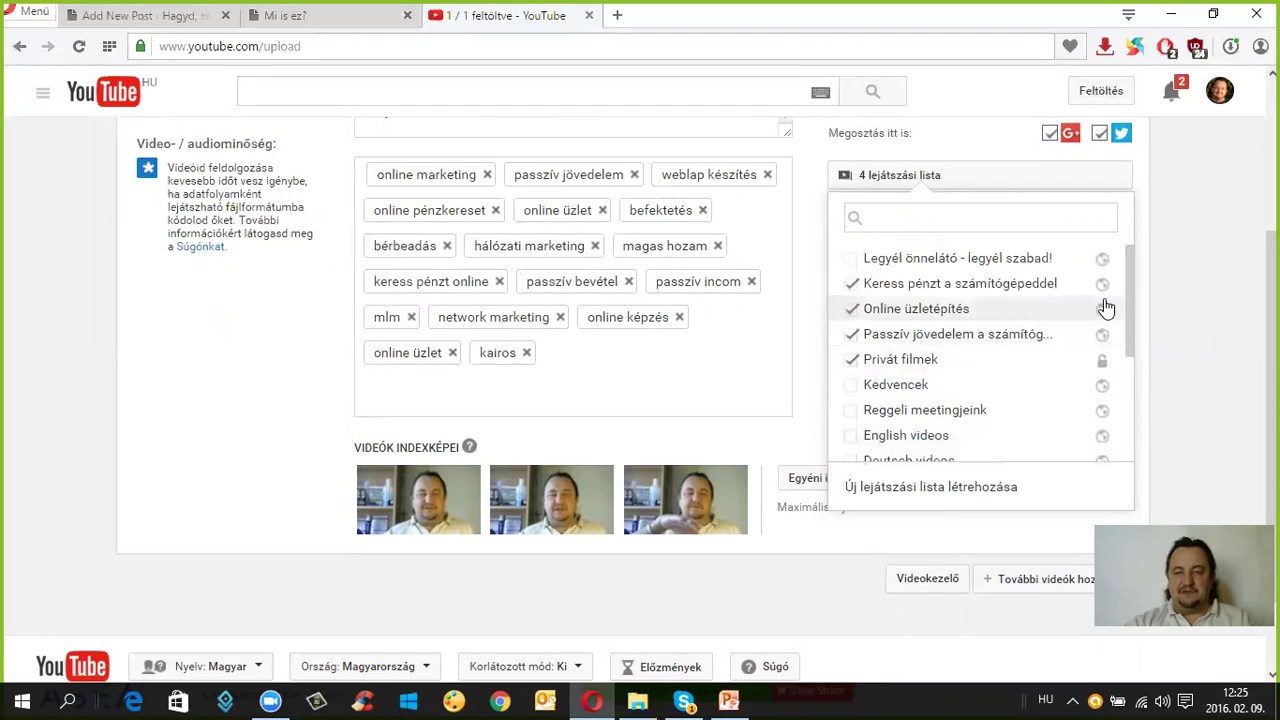
pyautogui.click(1226, 254)
pyautogui.scroll(2, 941, 355)
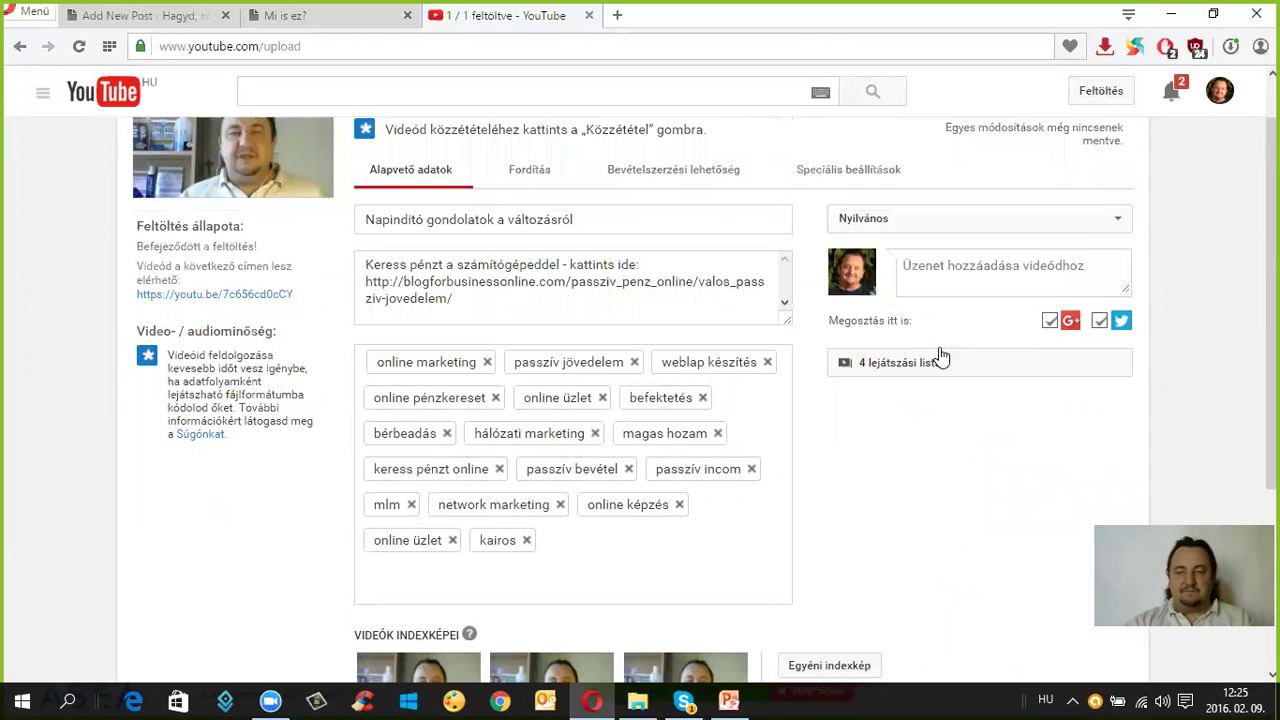
pyautogui.scroll(1, 339, 492)
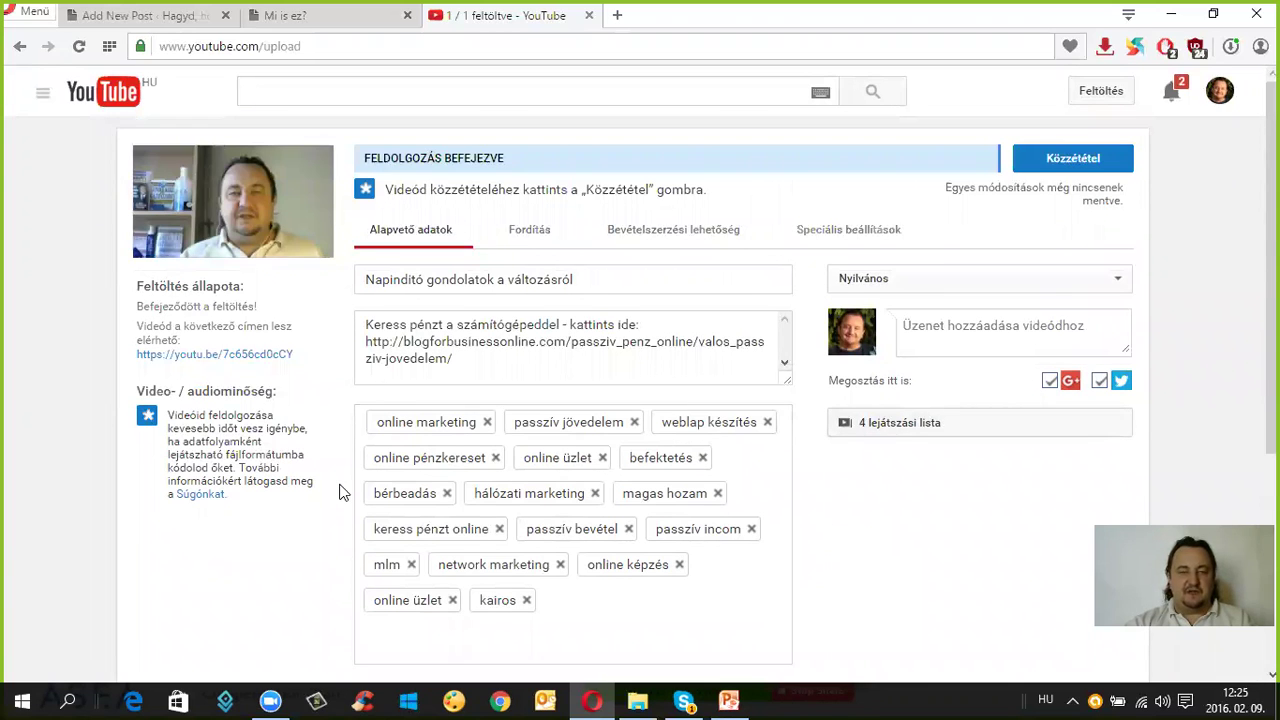
# - Set the third suggested frame, with the raised hand, as the video's thumbnail and check it in the preview
pyautogui.scroll(-4, 355, 491)
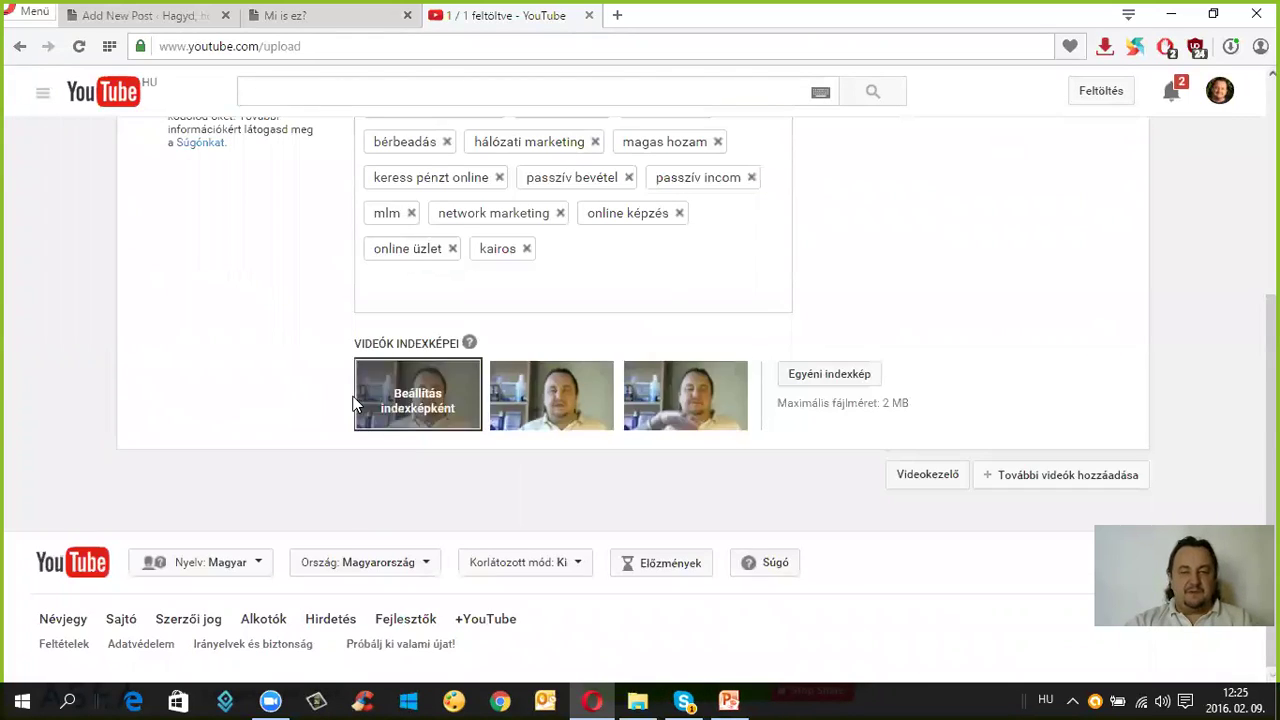
pyautogui.scroll(4, 129, 388)
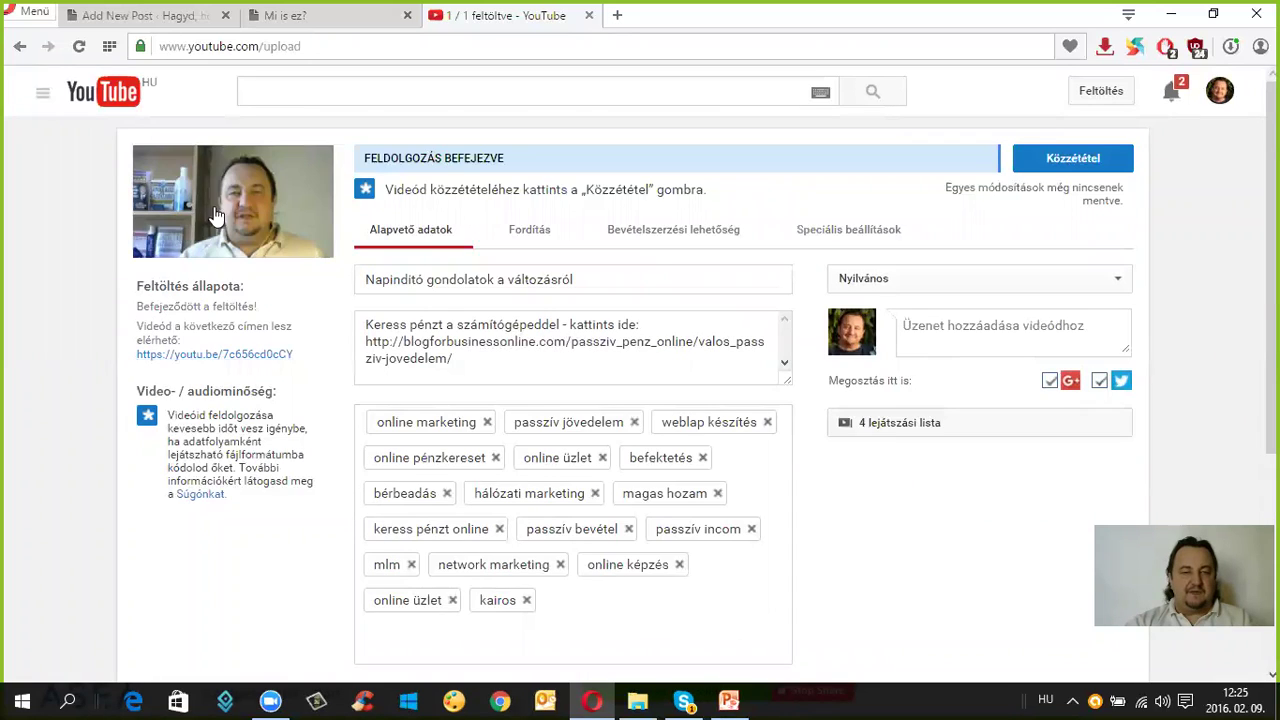
pyautogui.scroll(-3, 218, 515)
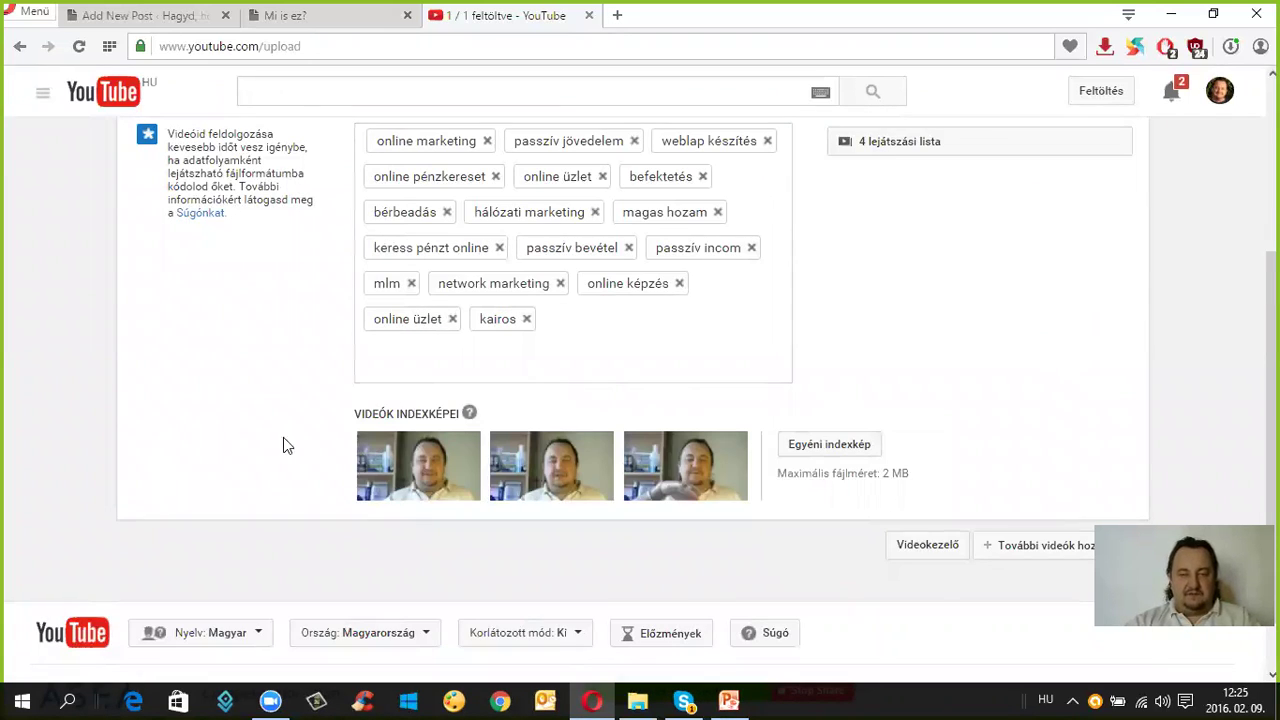
pyautogui.click(679, 481)
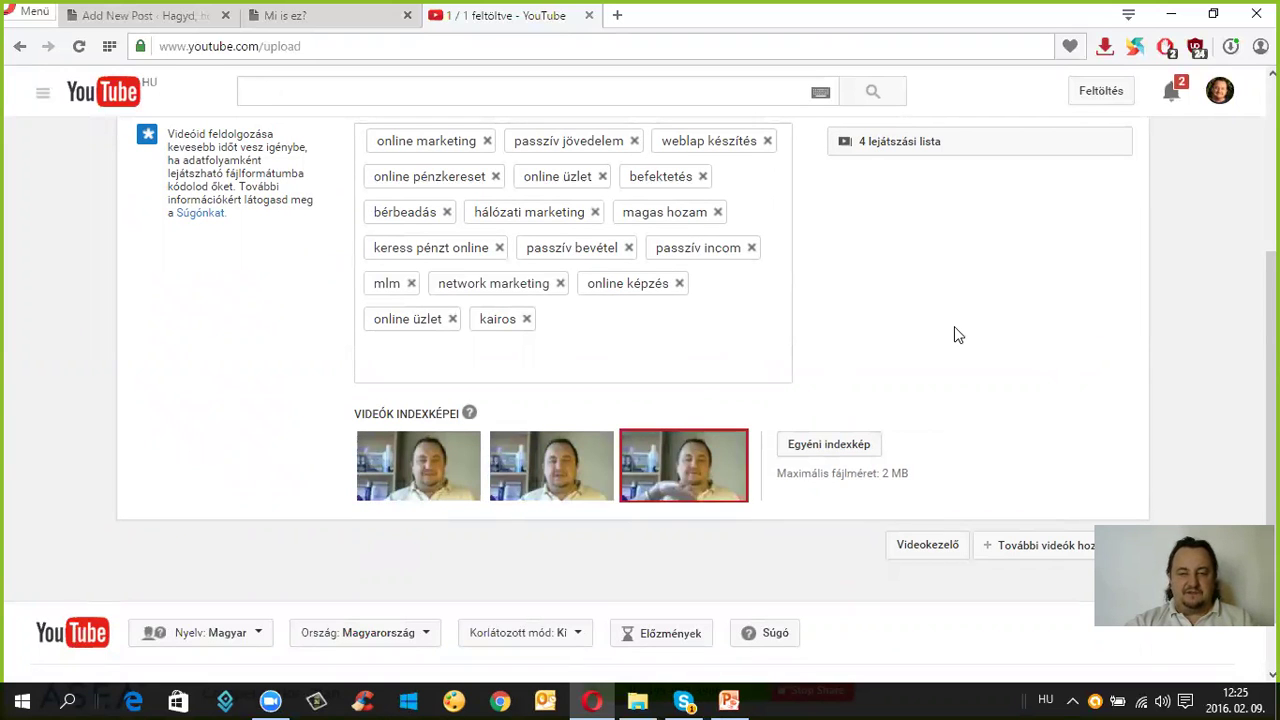
pyautogui.scroll(3, 954, 327)
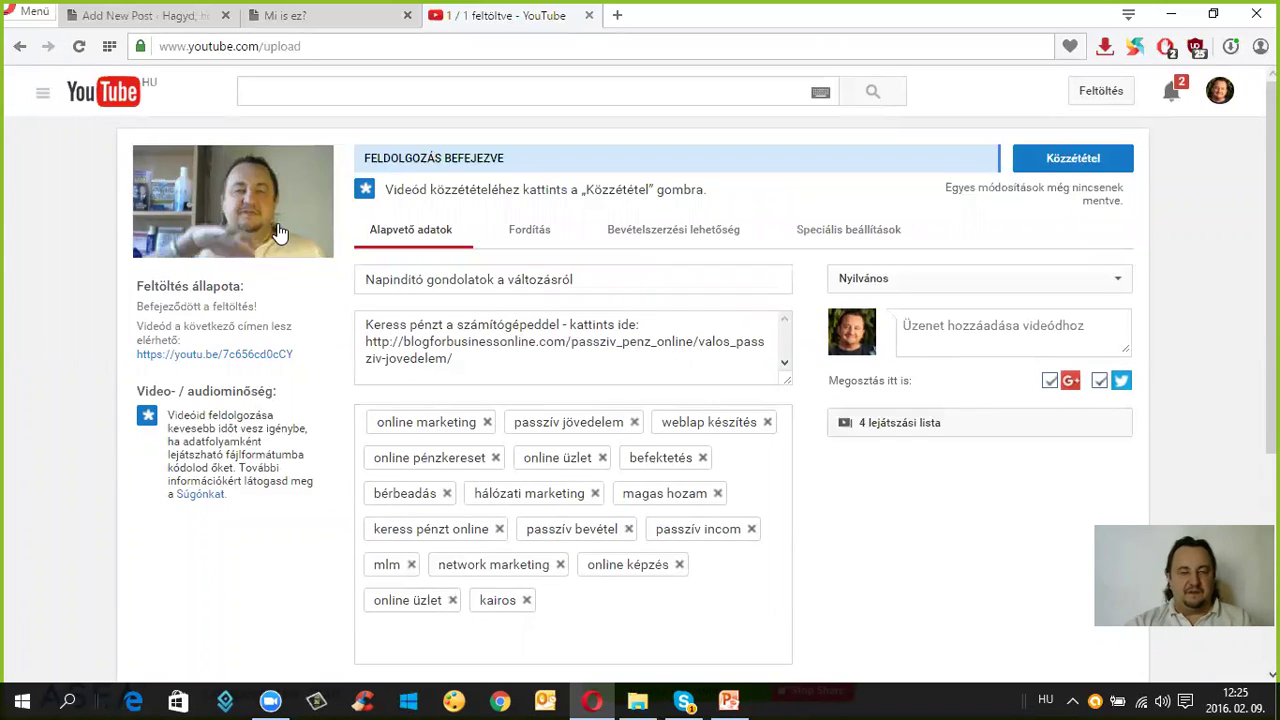
pyautogui.scroll(-4, 222, 368)
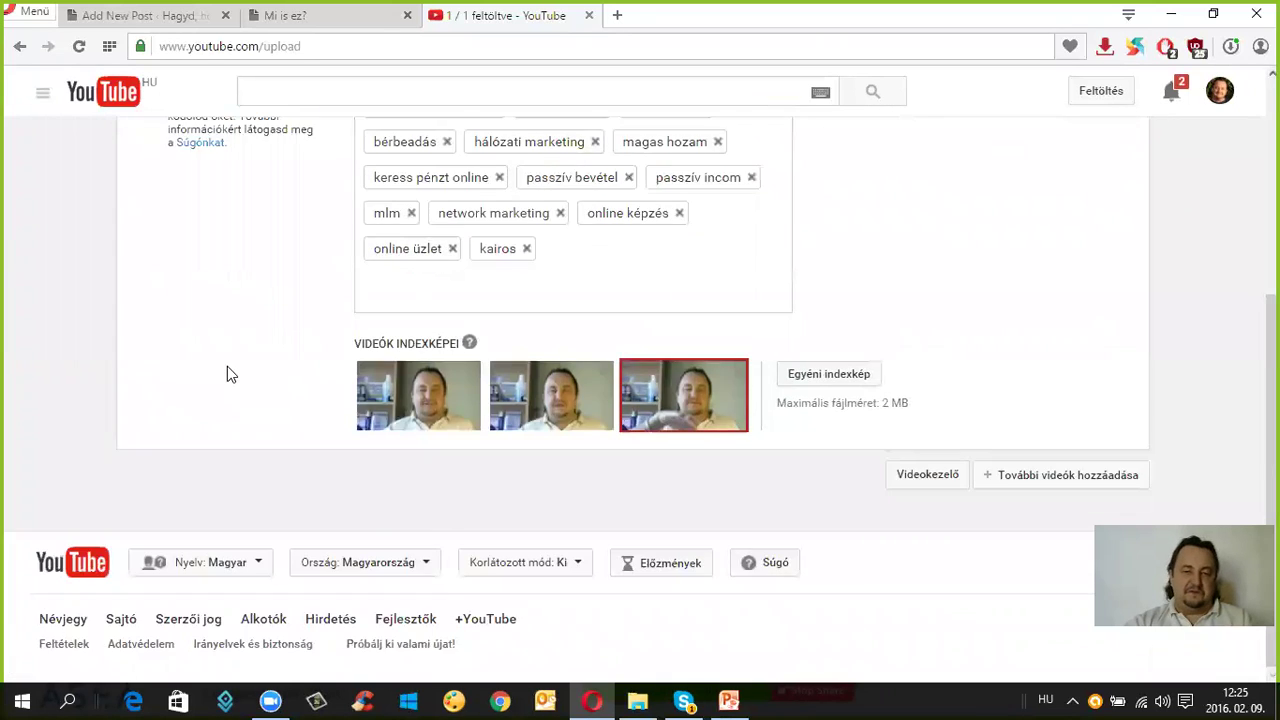
pyautogui.scroll(4, 229, 374)
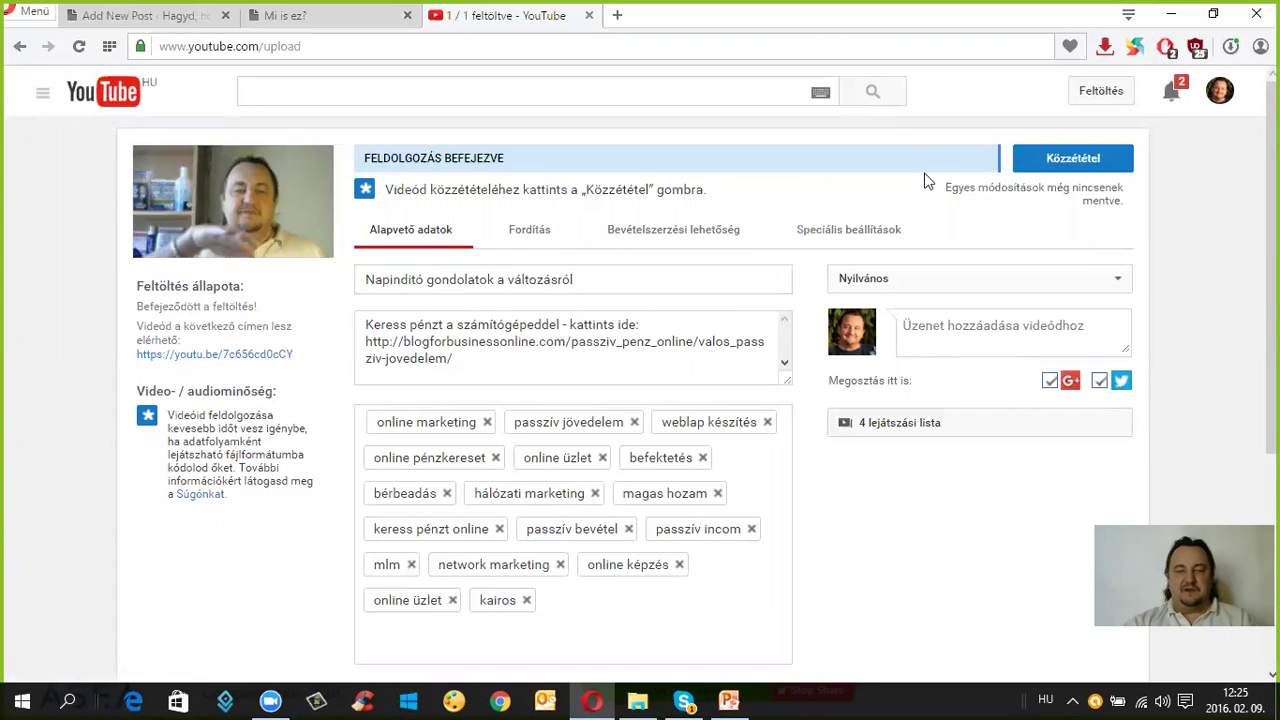
pyautogui.click(1064, 160)
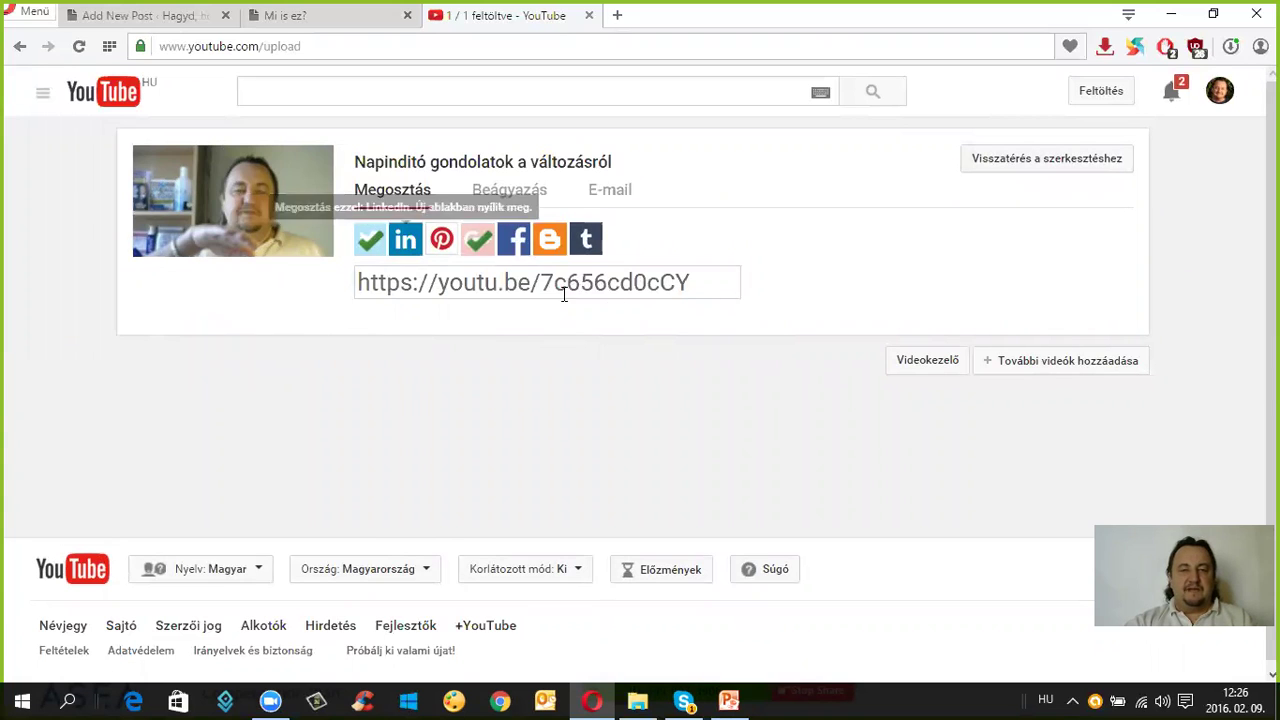
pyautogui.moveTo(690, 282); pyautogui.dragTo(356, 272)
pyautogui.rightClick(393, 284)
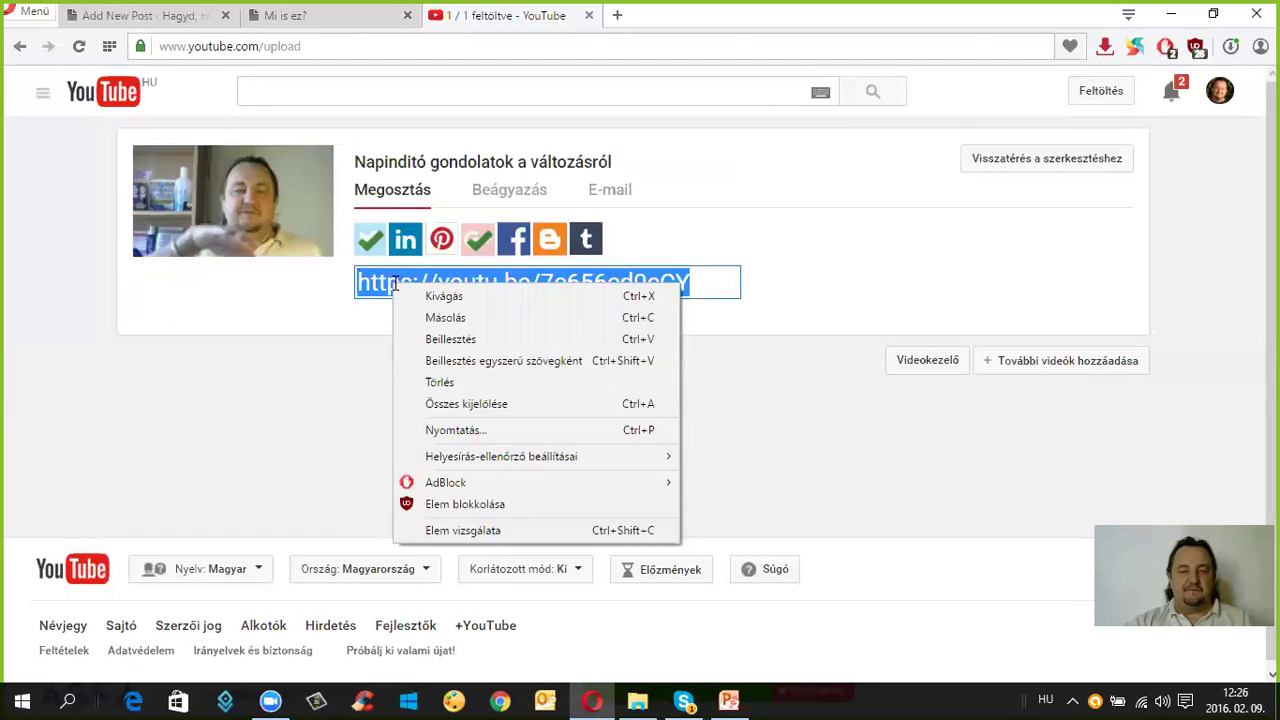
pyautogui.click(445, 318)
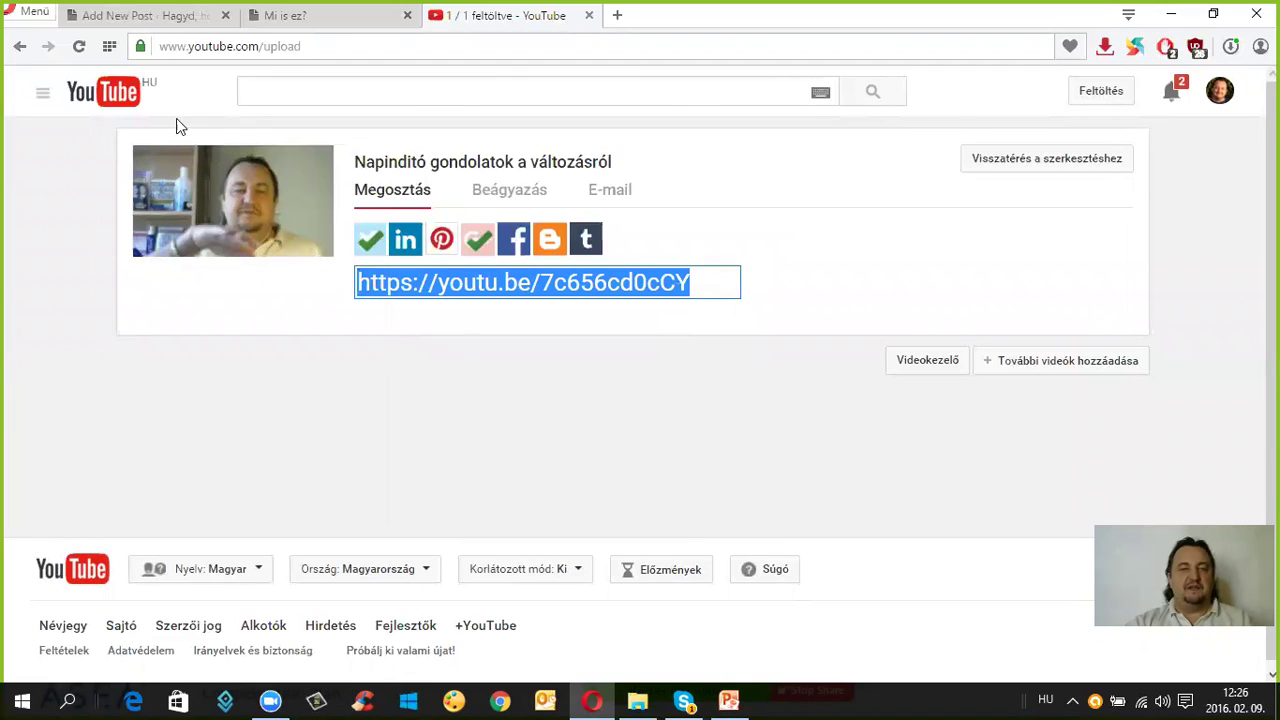
# - Return to the new Kalatu blog post and place the cursor on the empty line above the "Első ránézésre azt hittem" heading
pyautogui.click(160, 20)
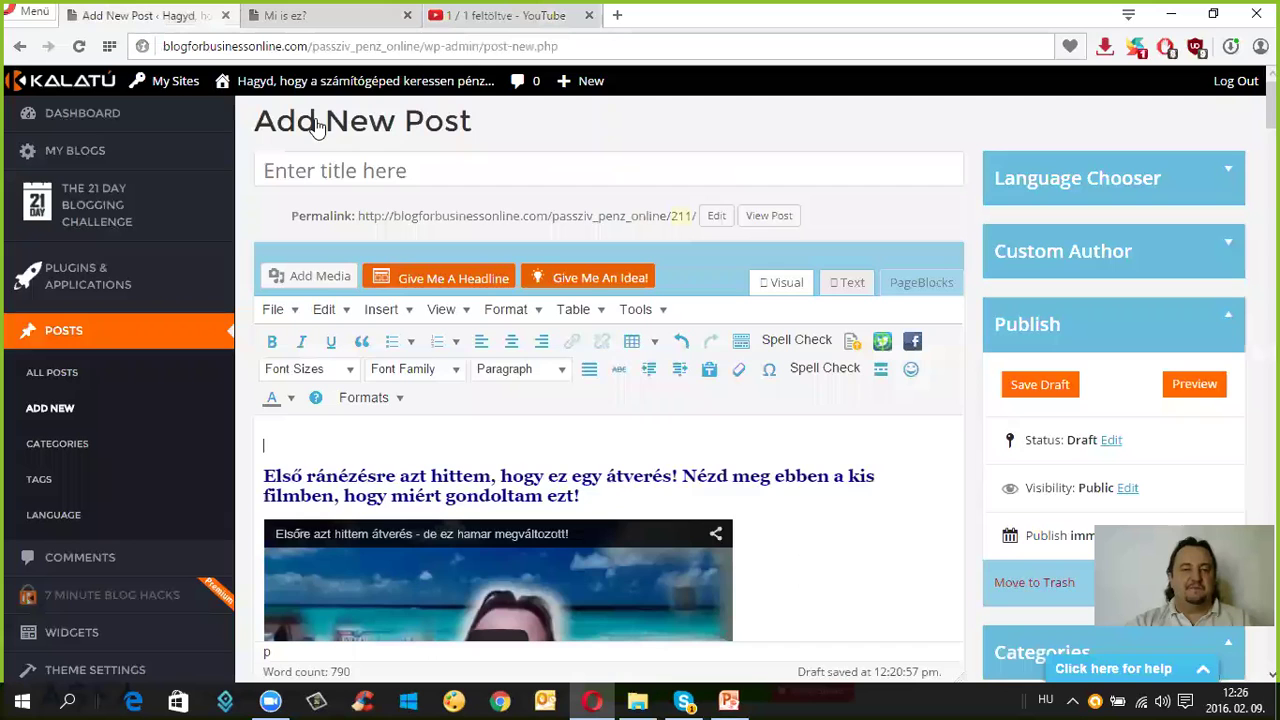
pyautogui.scroll(-1, 607, 326)
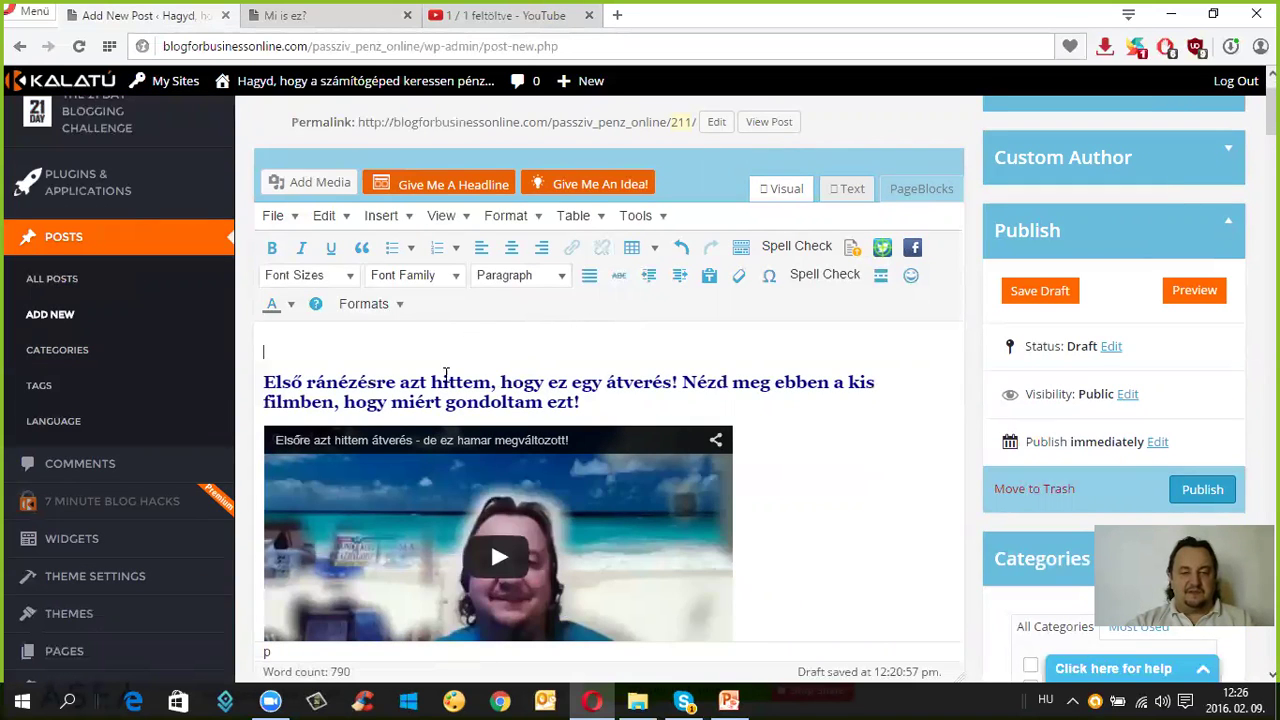
pyautogui.scroll(-10, 568, 381)
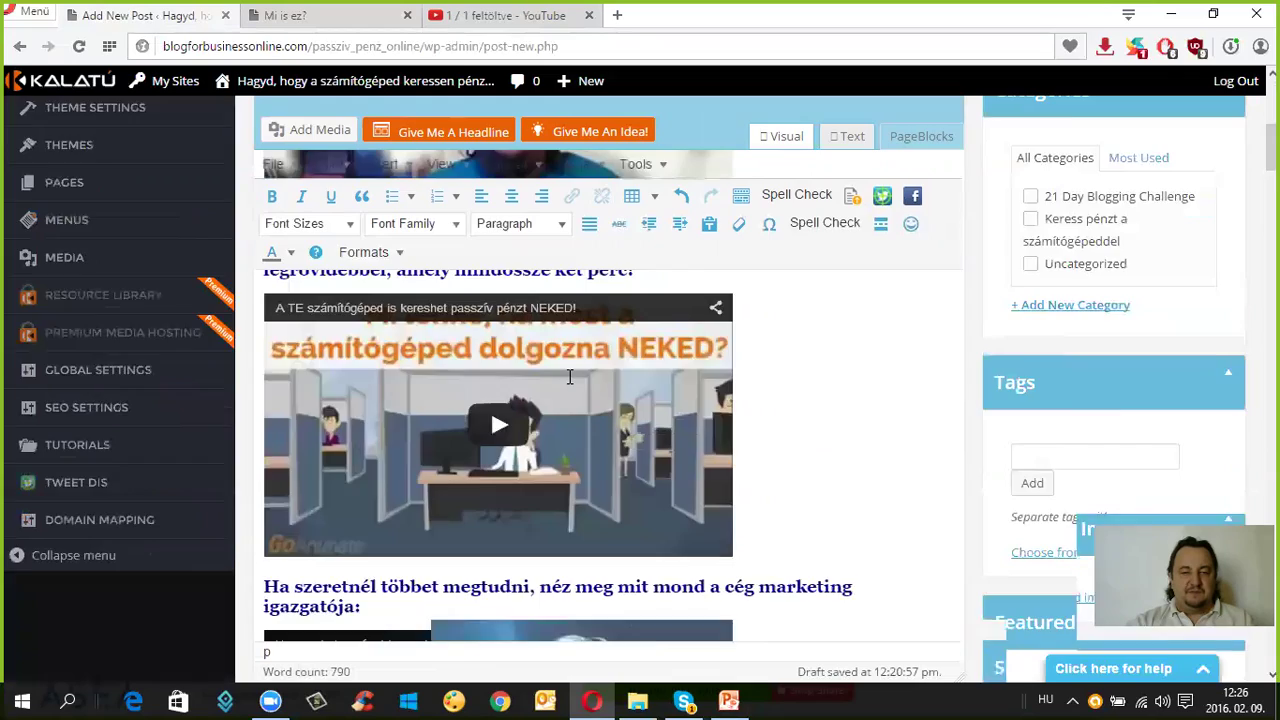
pyautogui.scroll(5, 566, 365)
pyautogui.scroll(10, 566, 365)
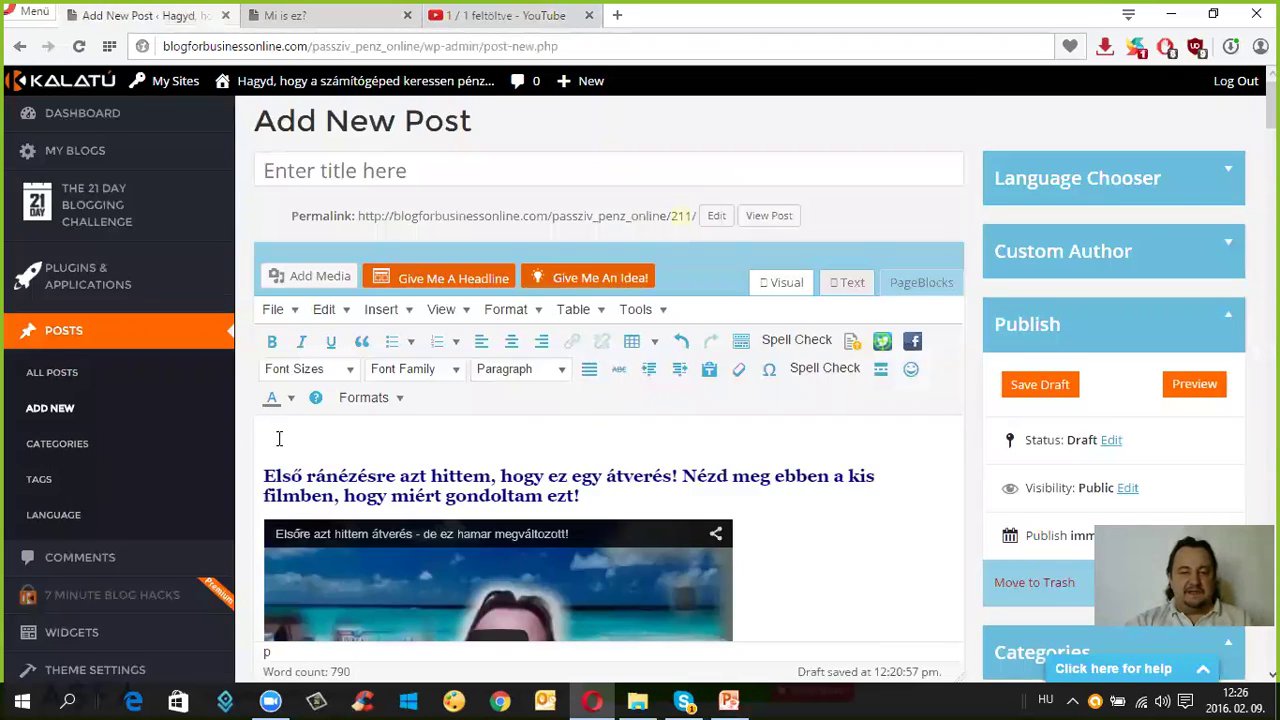
pyautogui.rightClick(279, 439)
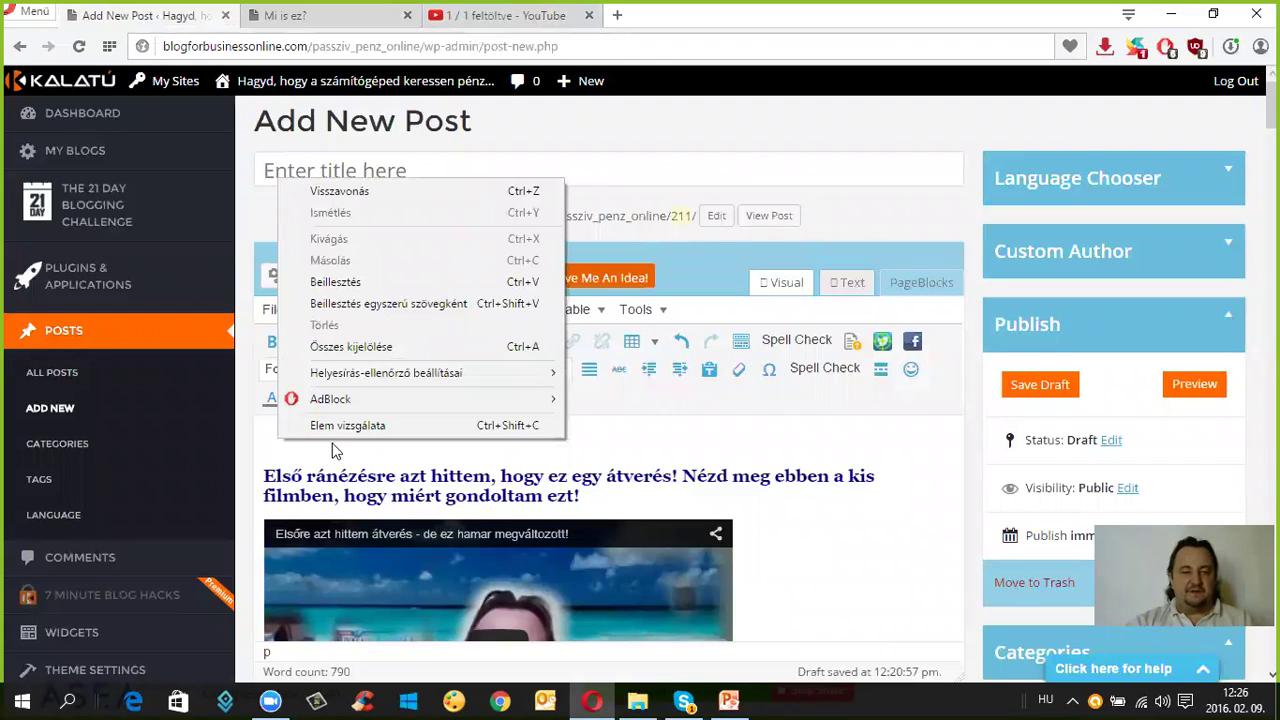
pyautogui.click(333, 448)
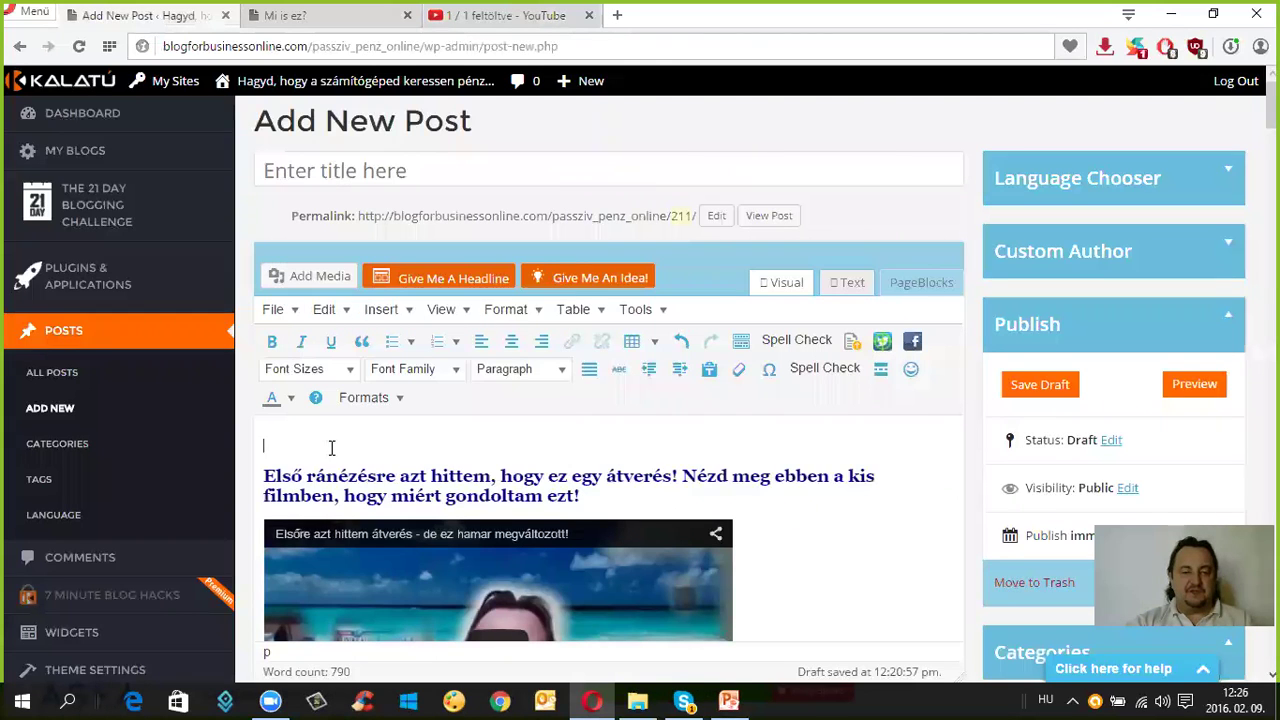
pyautogui.click(313, 284)
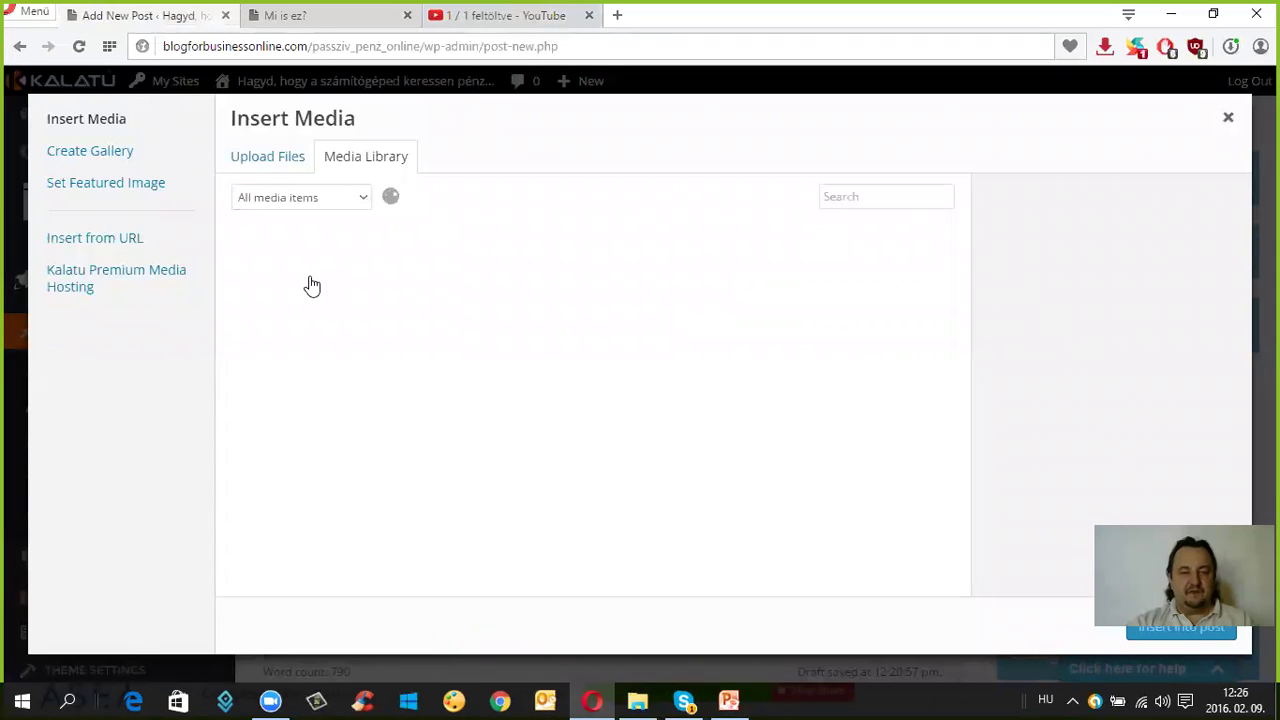
pyautogui.click(90, 240)
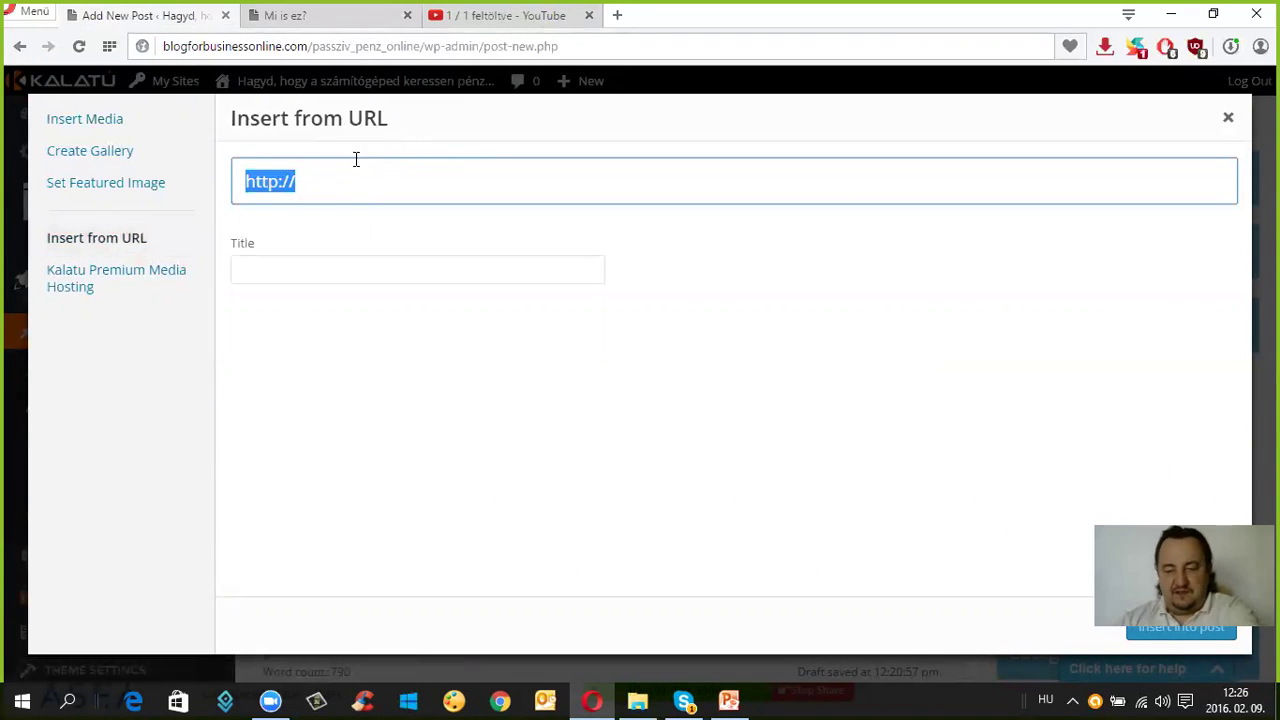
pyautogui.press('BackSpace')
pyautogui.rightClick(262, 187)
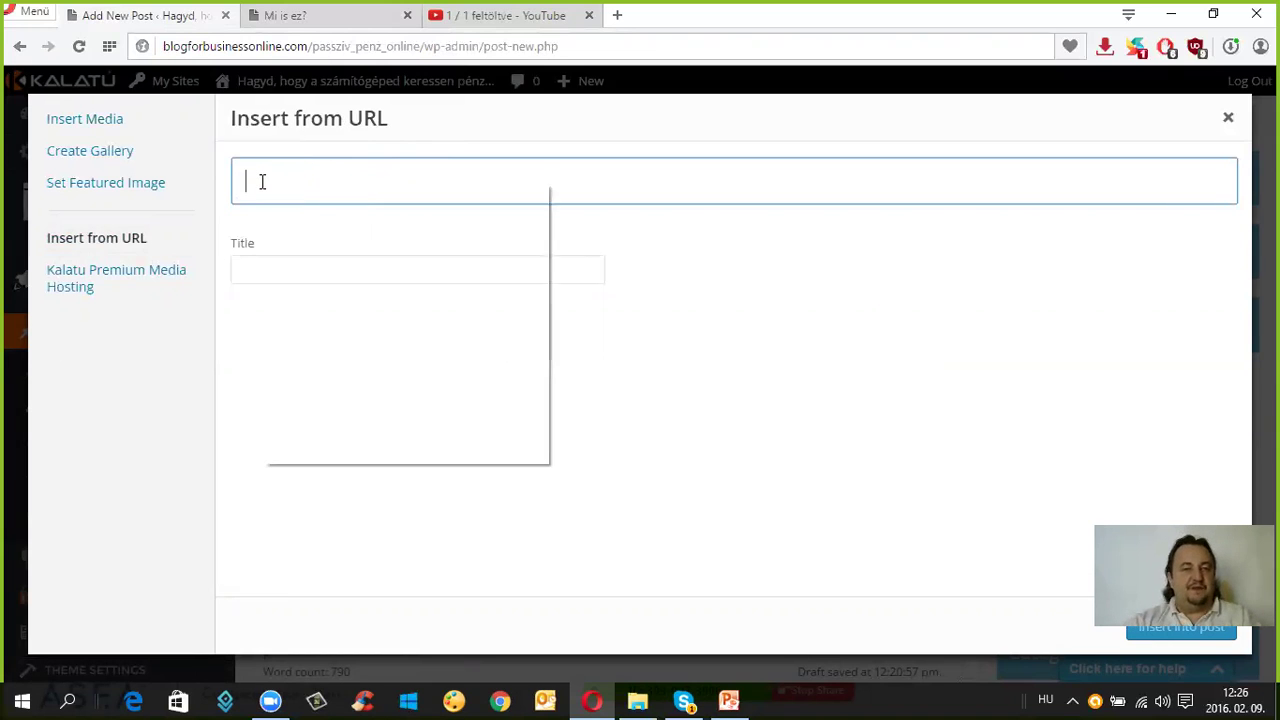
pyautogui.click(330, 283)
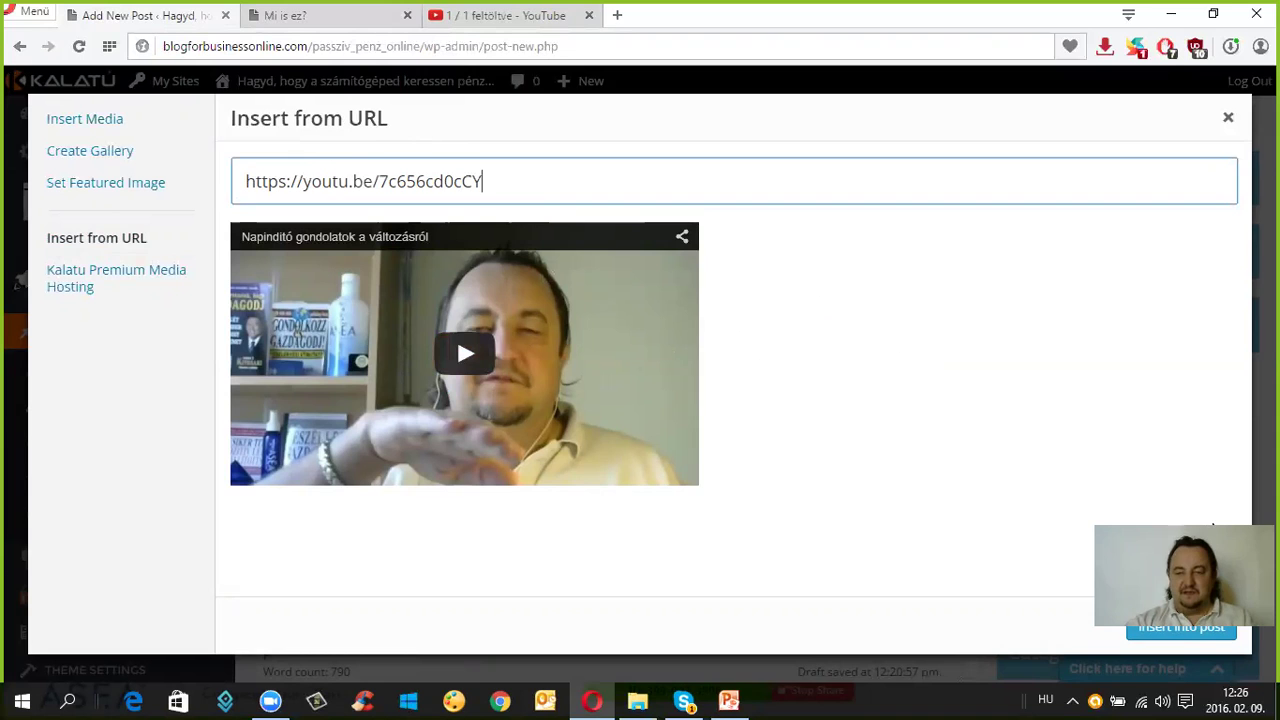
pyautogui.moveTo(1221, 530); pyautogui.dragTo(1191, 440)
pyautogui.click(1181, 628)
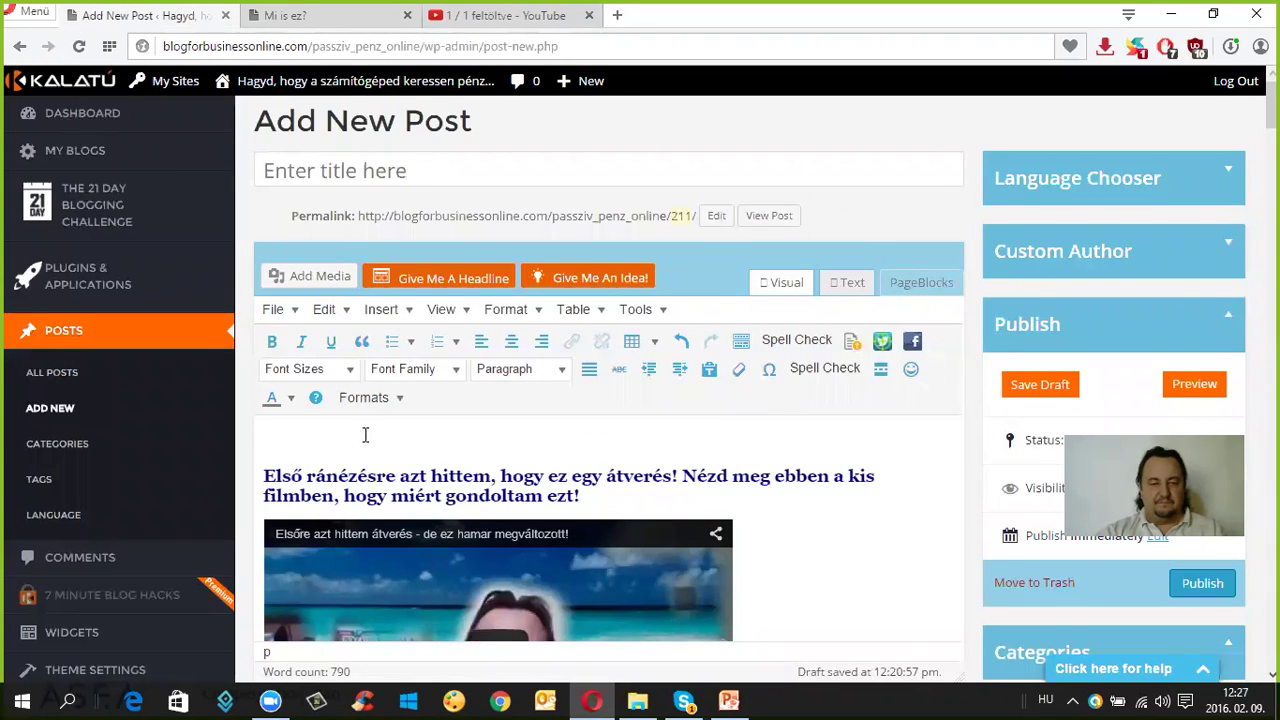
pyautogui.hotkey('ctrl', 'v')
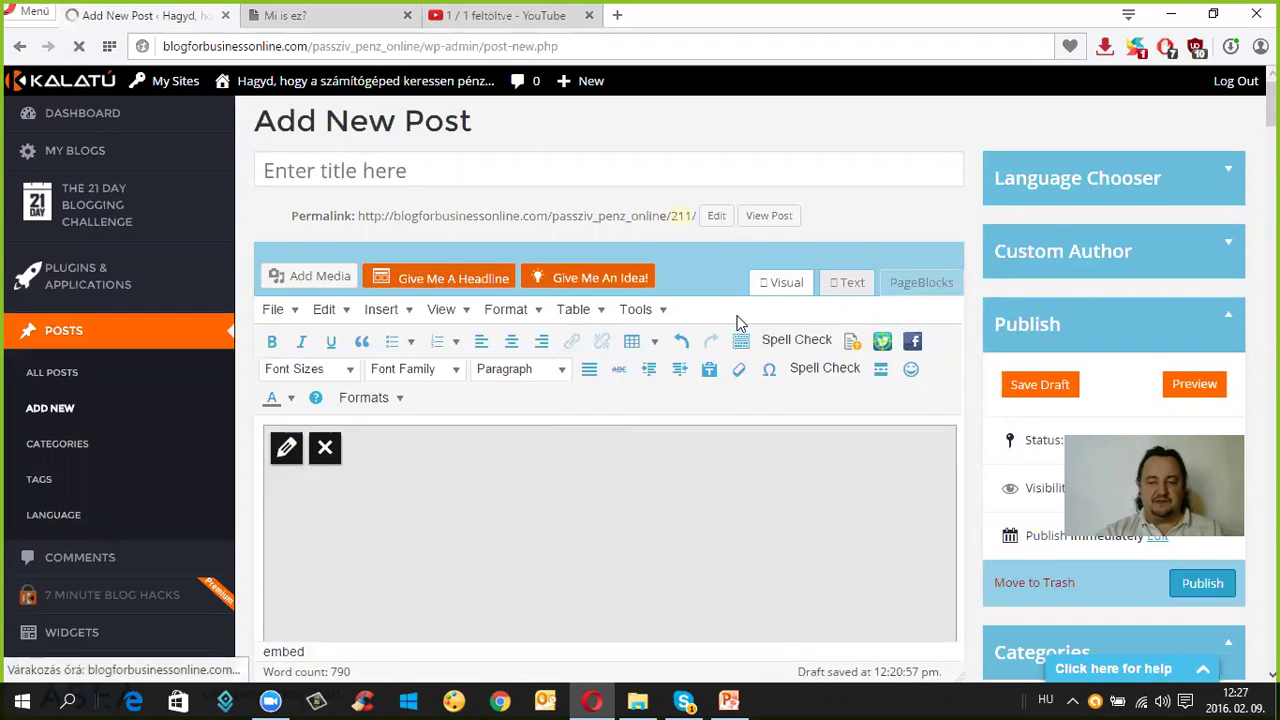
# - Check how the embedded video loads and sits above the "Első ránézésre azt hittem" heading in the post
pyautogui.scroll(-3, 684, 309)
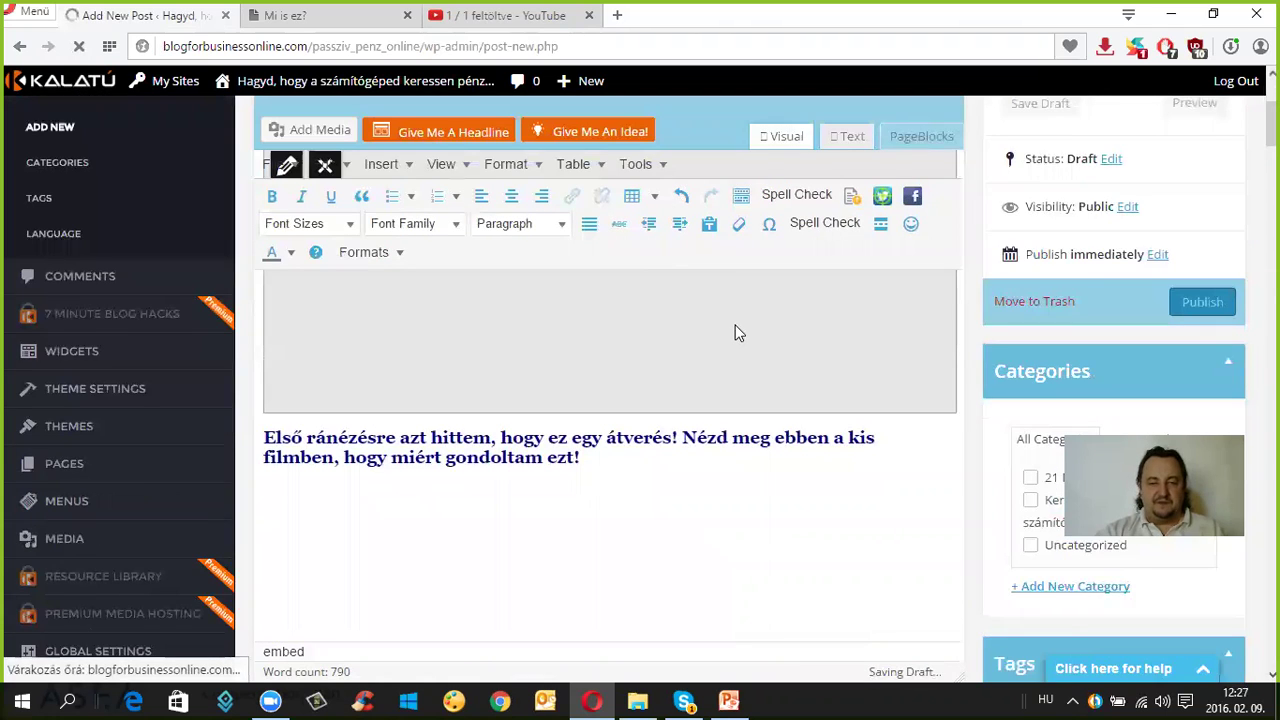
pyautogui.scroll(3, 740, 334)
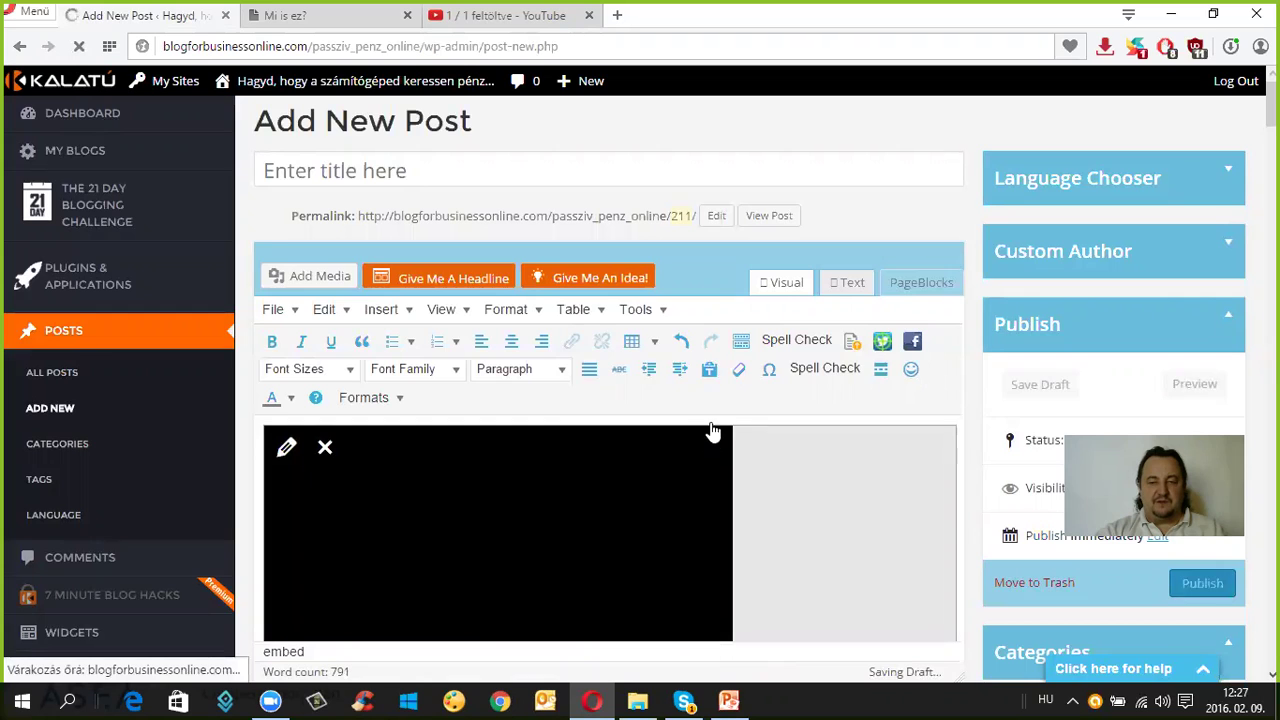
pyautogui.scroll(-1, 924, 232)
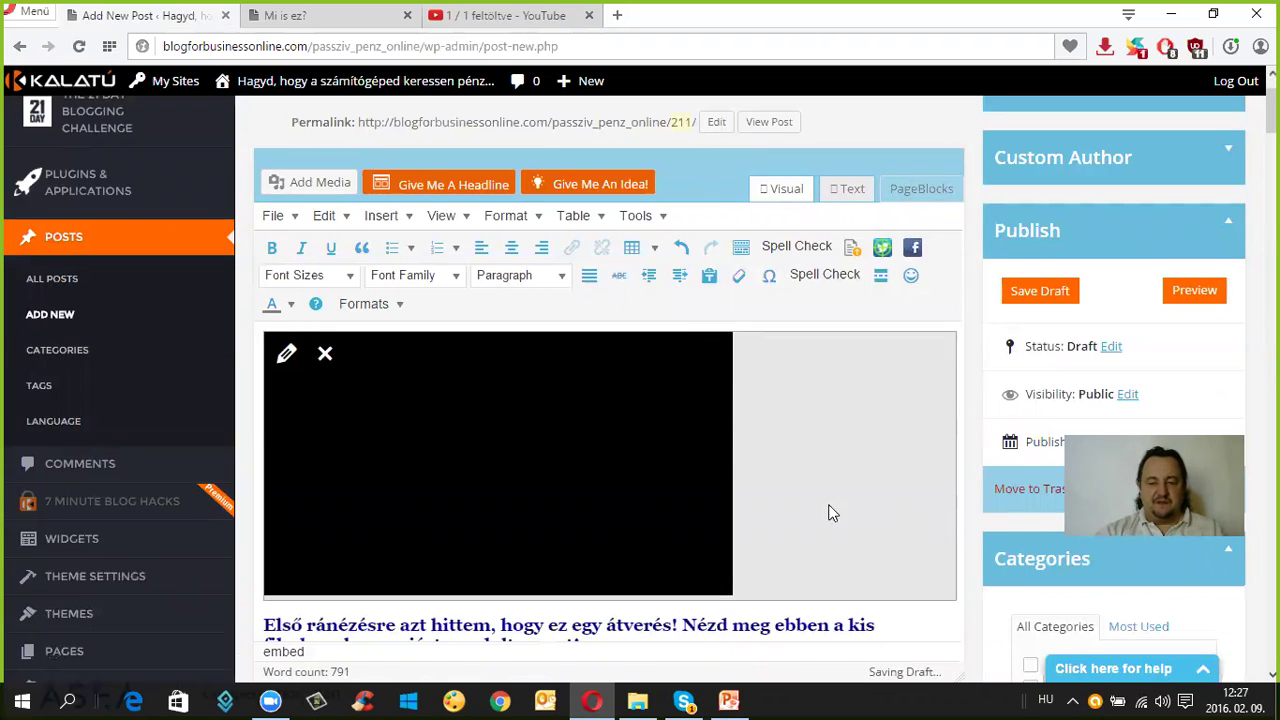
pyautogui.scroll(1, 575, 436)
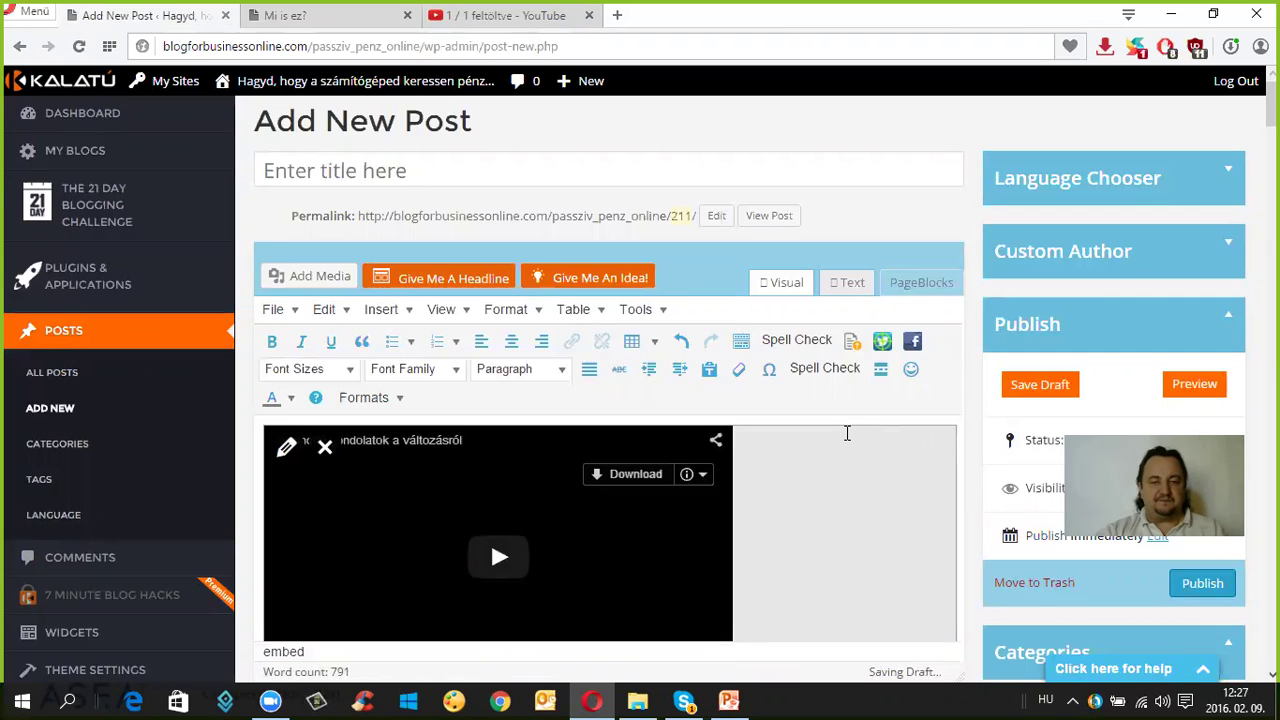
pyautogui.scroll(-1, 846, 434)
pyautogui.scroll(-2, 652, 425)
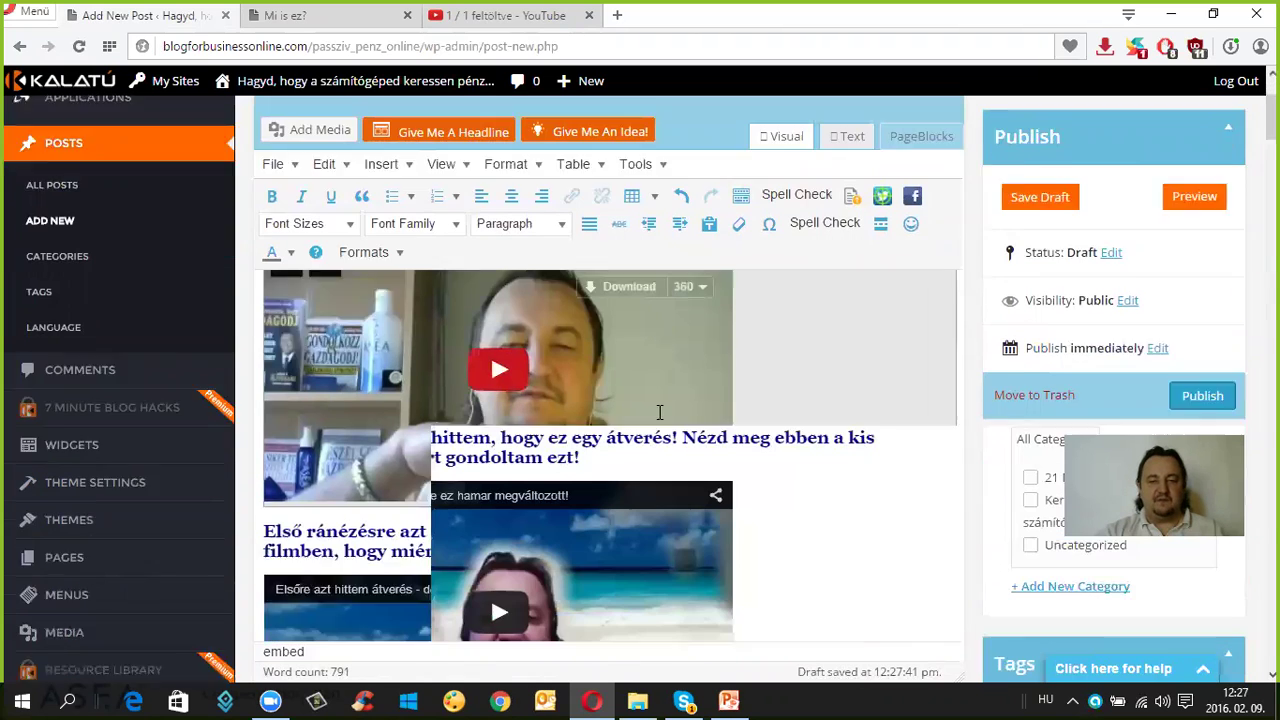
pyautogui.click(886, 441)
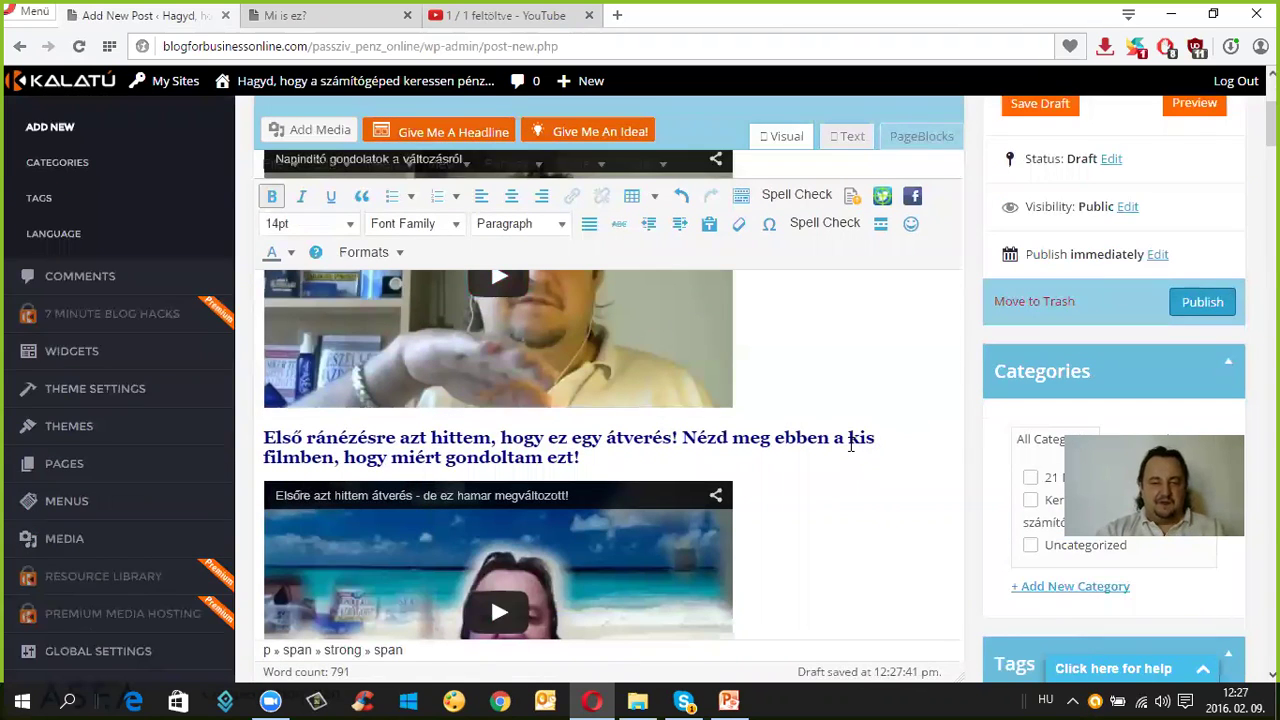
pyautogui.scroll(2, 849, 443)
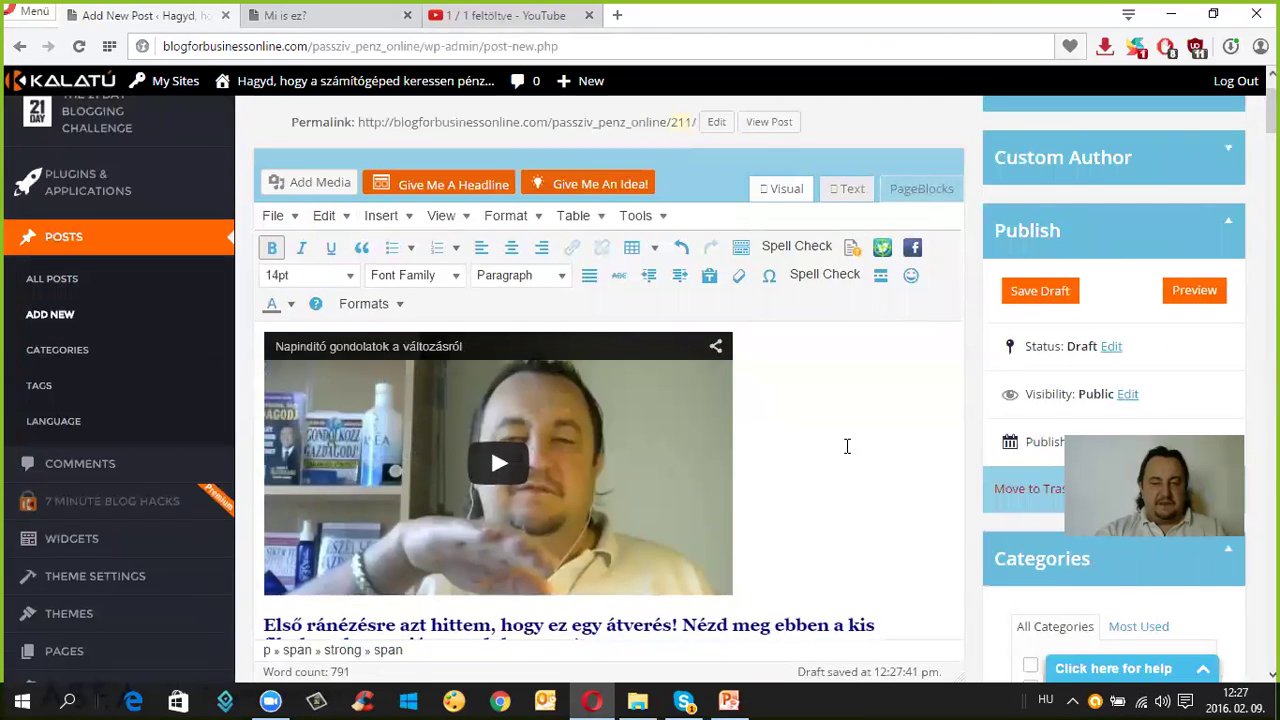
pyautogui.scroll(-1, 855, 460)
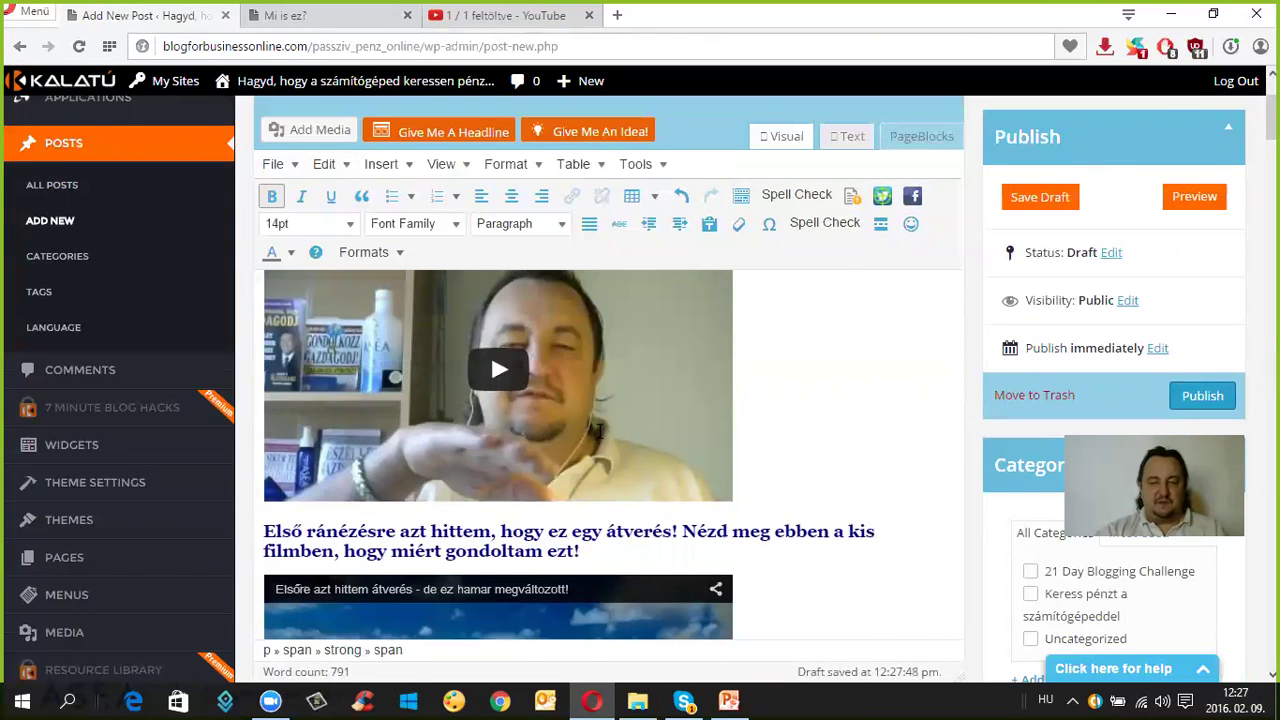
# - Add an empty line above the embedded "Napindító gondolatok a változásról" video and place the cursor on it
pyautogui.scroll(1, 601, 430)
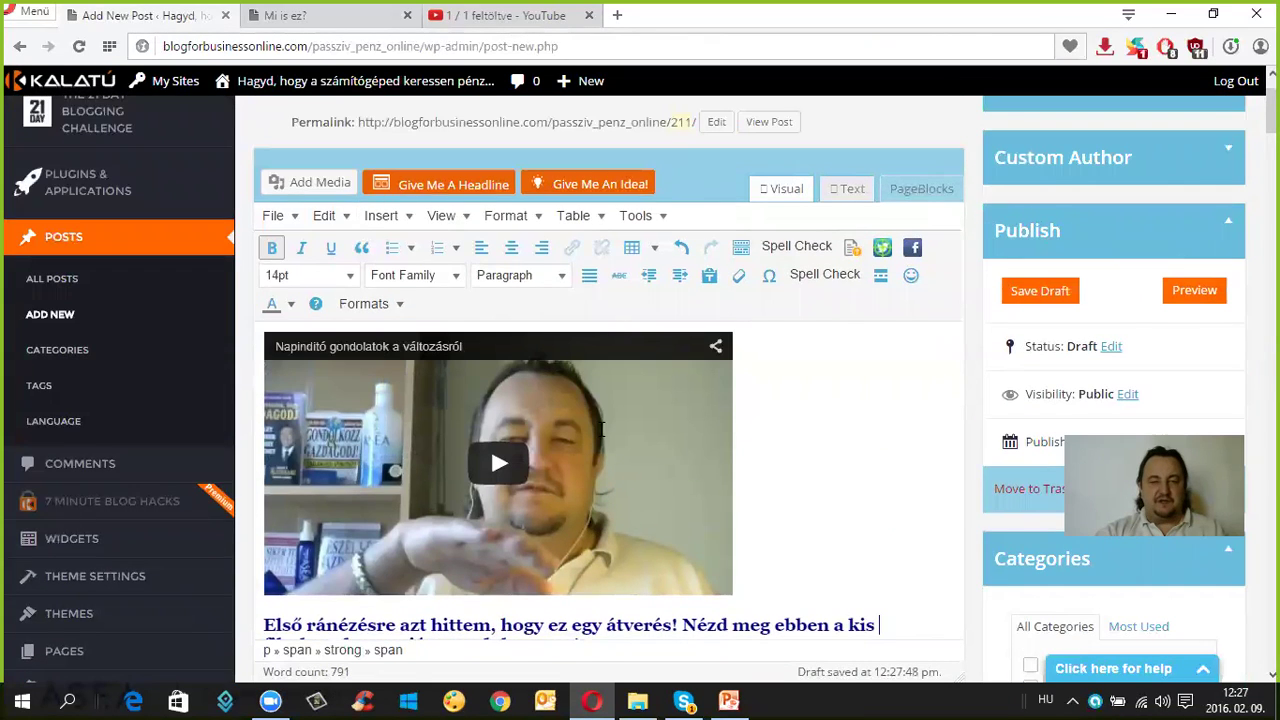
pyautogui.click(258, 354)
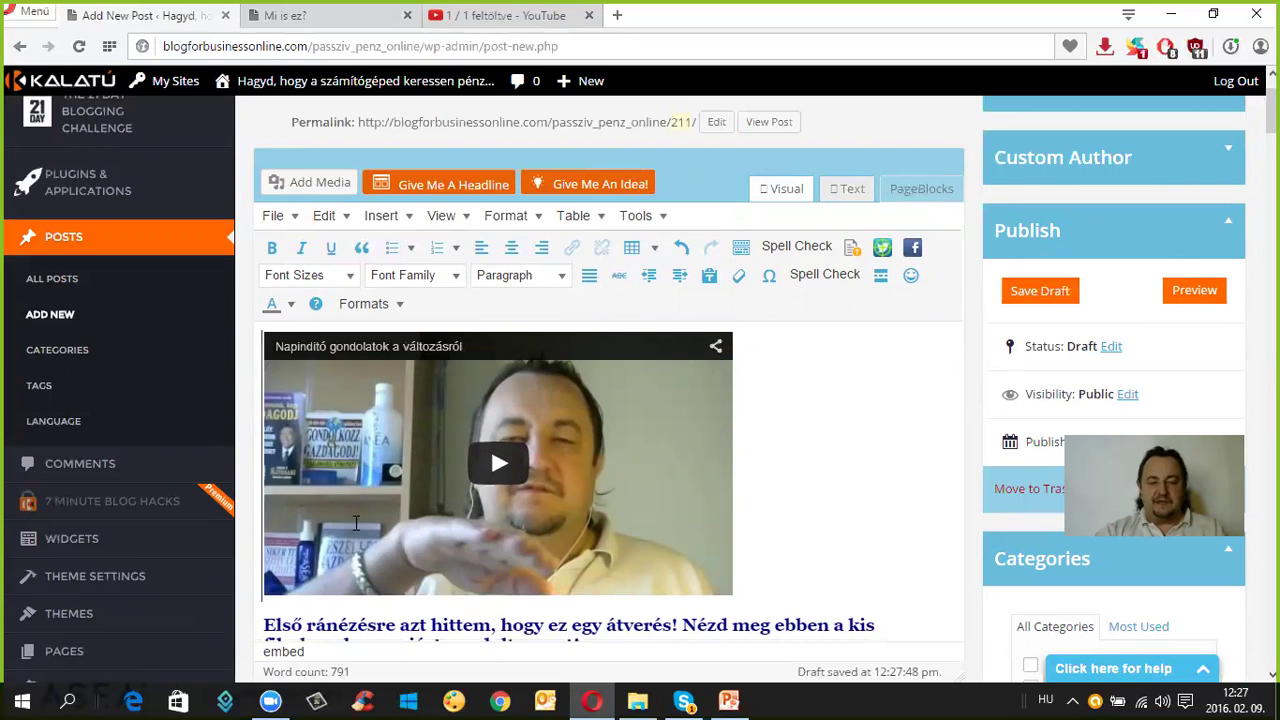
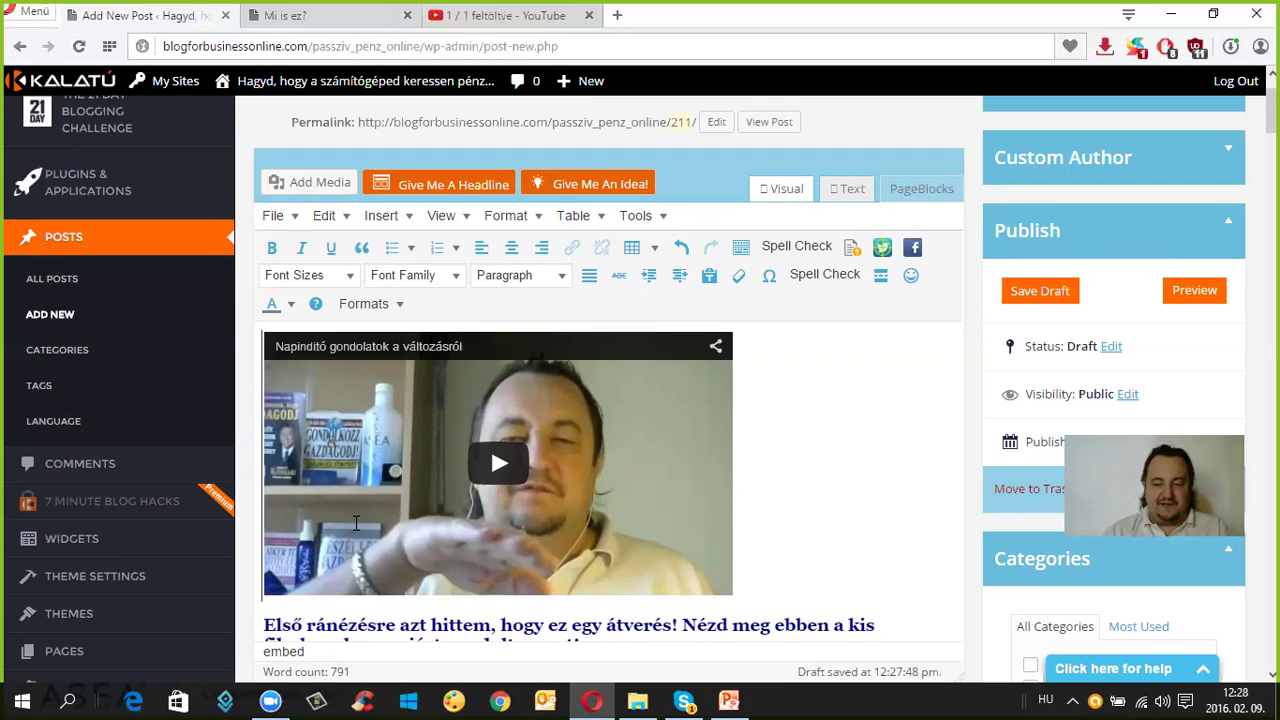
pyautogui.press('Return')
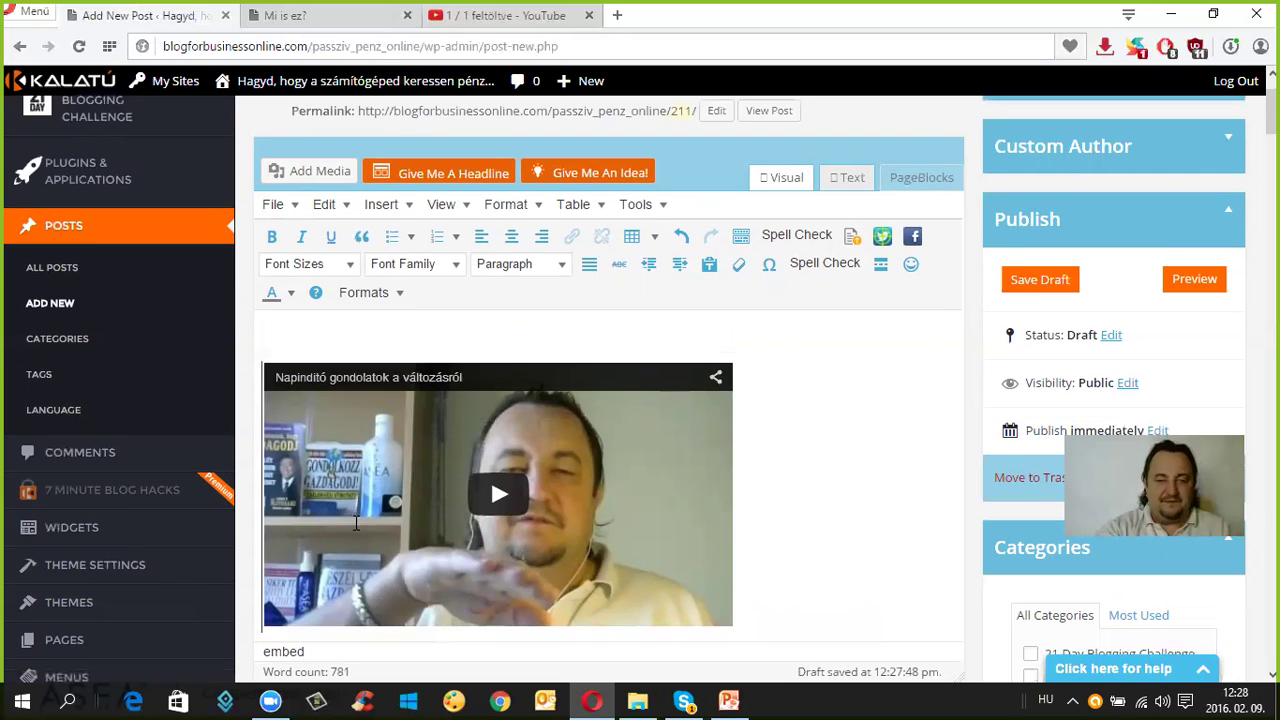
pyautogui.press('Up')
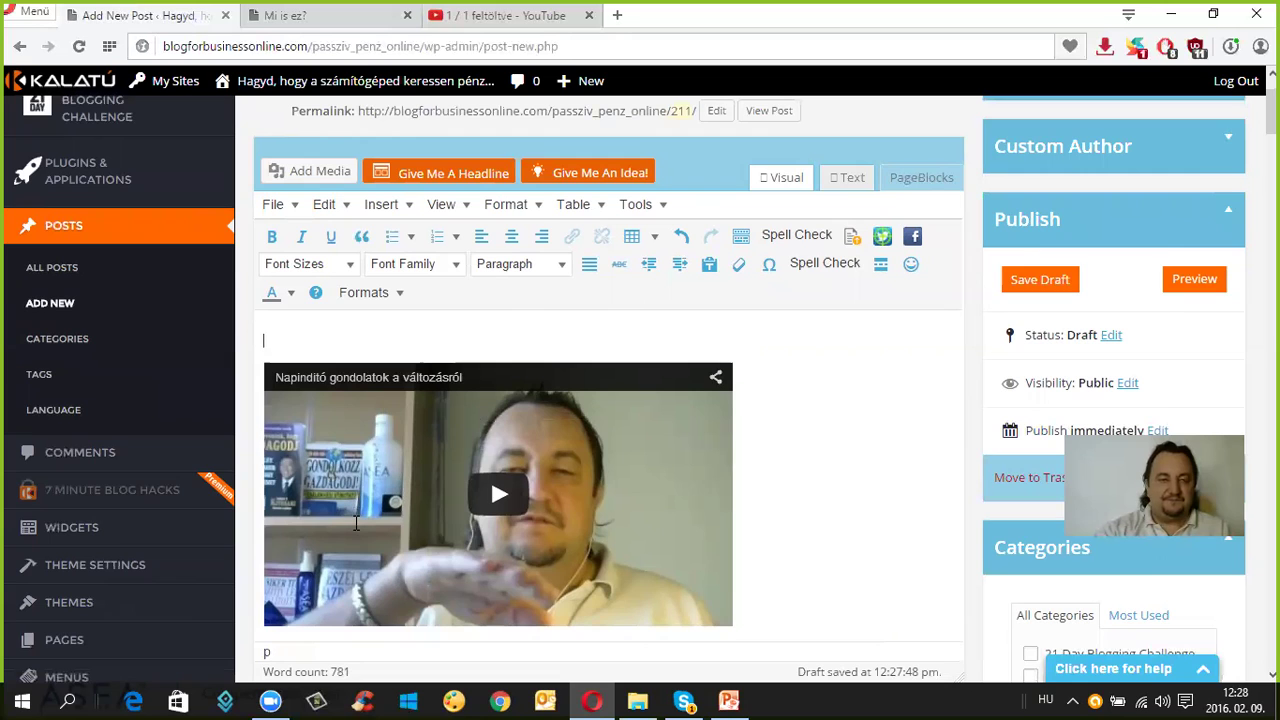
# - Switch to the YouTube upload page and copy the title of the published video
pyautogui.scroll(2, 483, 450)
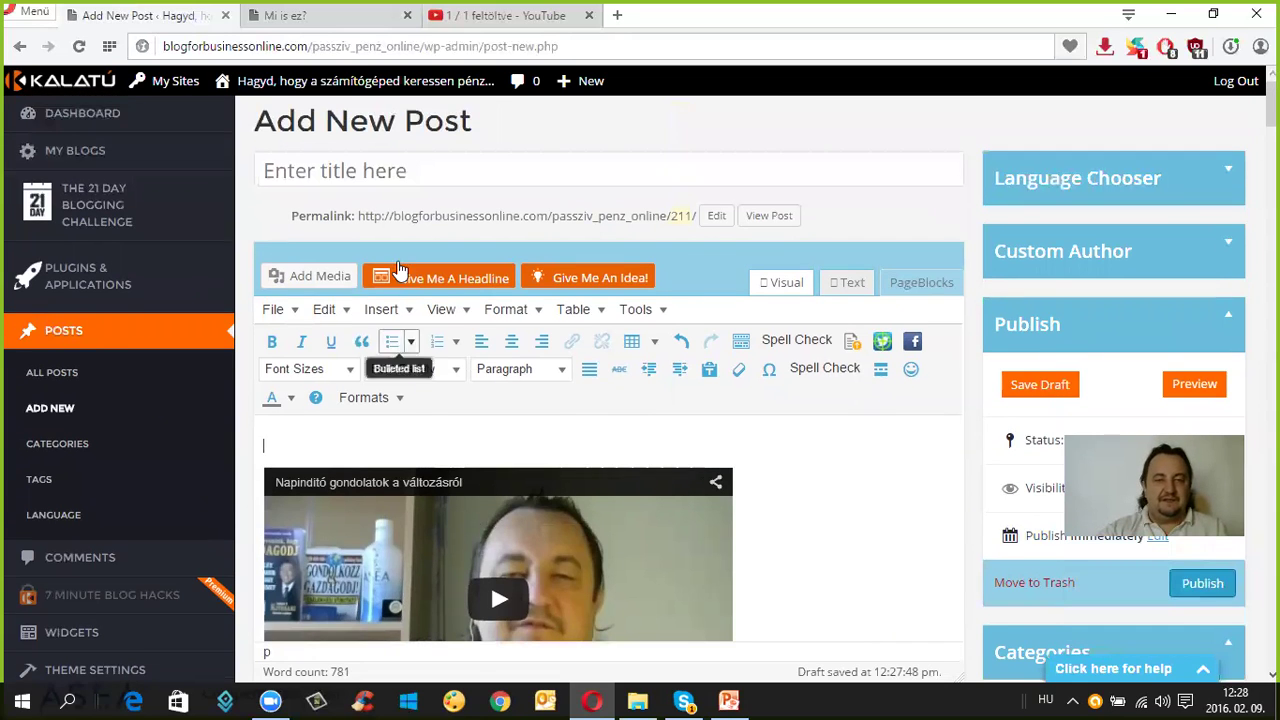
pyautogui.click(495, 15)
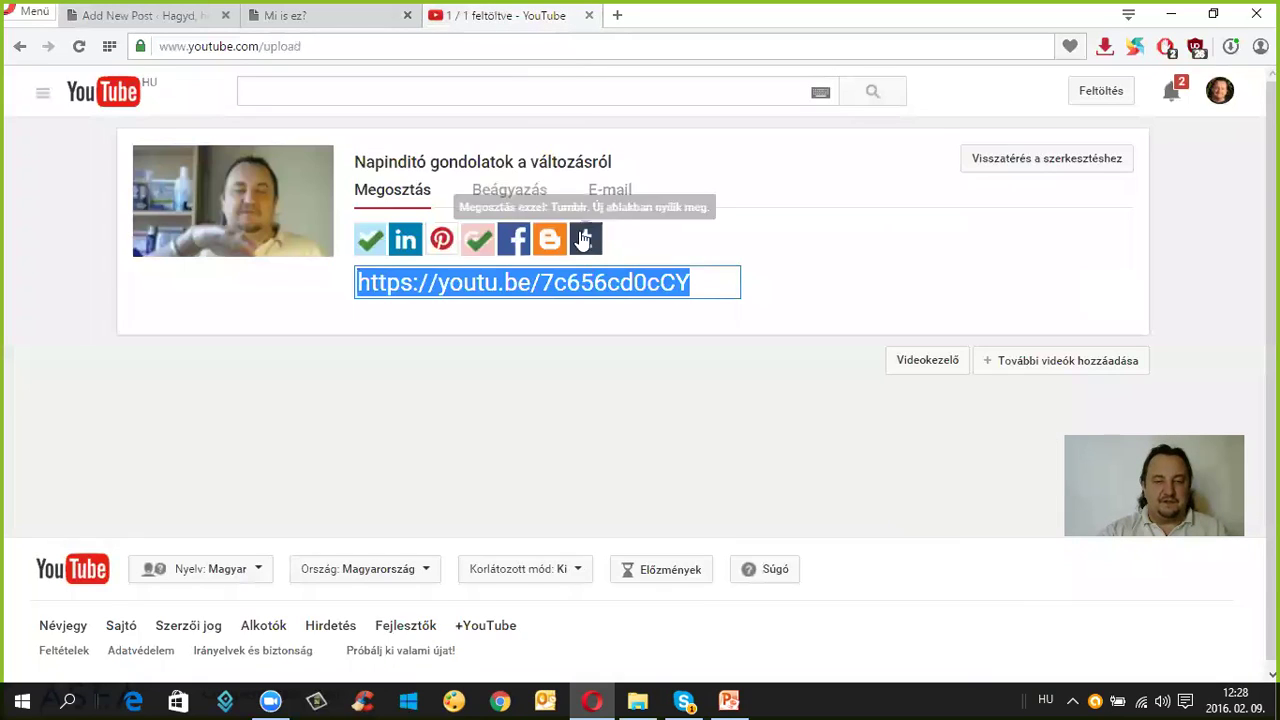
pyautogui.moveTo(620, 190)
pyautogui.mouseDown()
pyautogui.moveTo(381, 165)
pyautogui.moveTo(614, 172)
pyautogui.mouseUp()
pyautogui.click(547, 361)
pyautogui.click(381, 165)
pyautogui.click(554, 163)
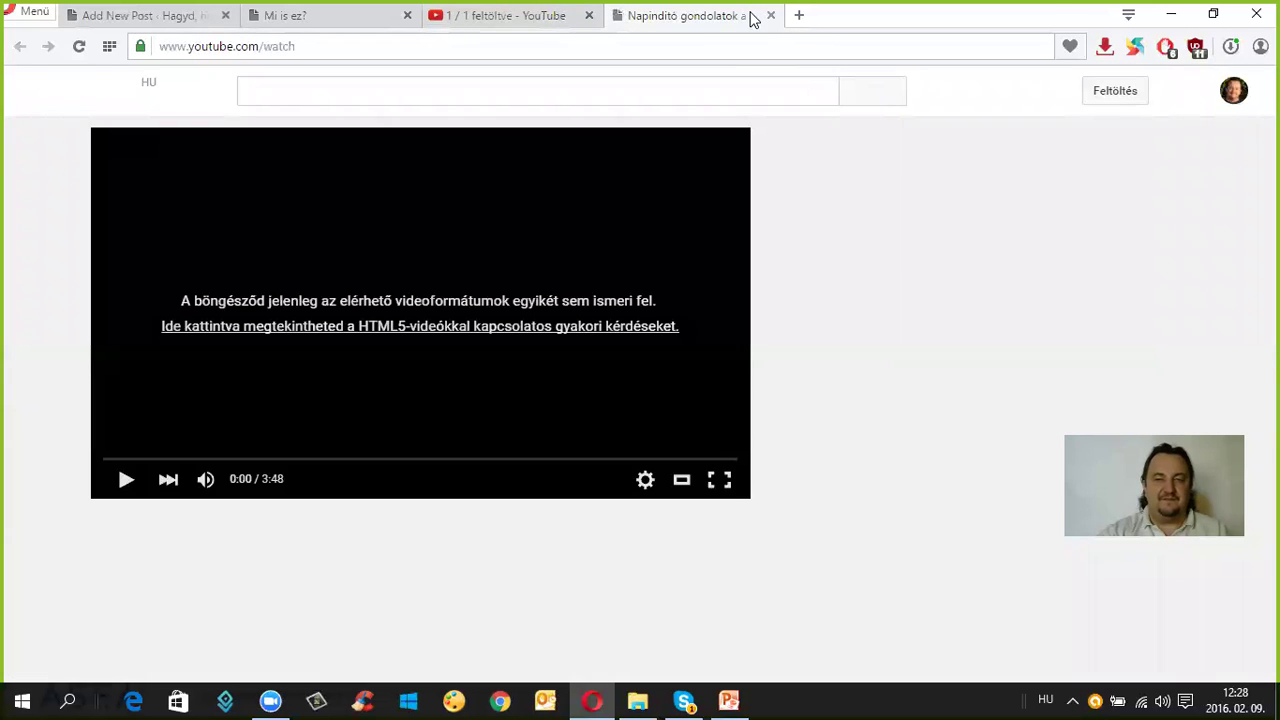
pyautogui.click(770, 15)
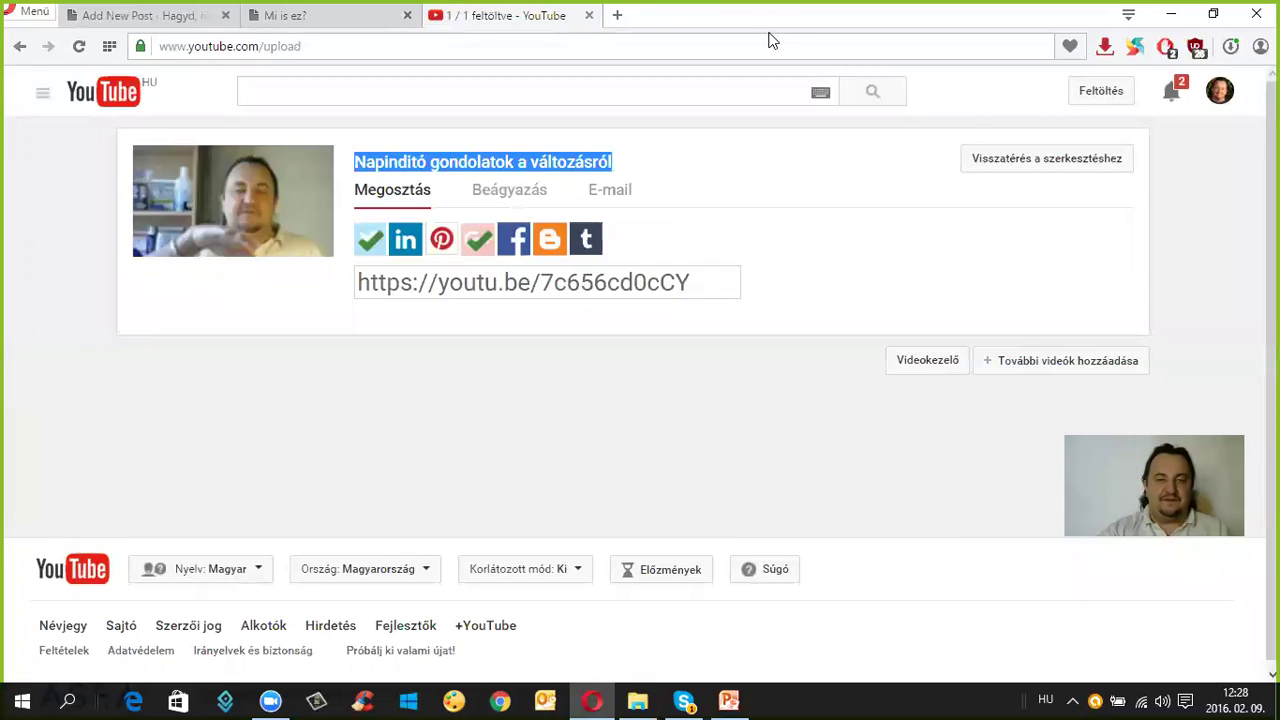
pyautogui.rightClick(502, 165)
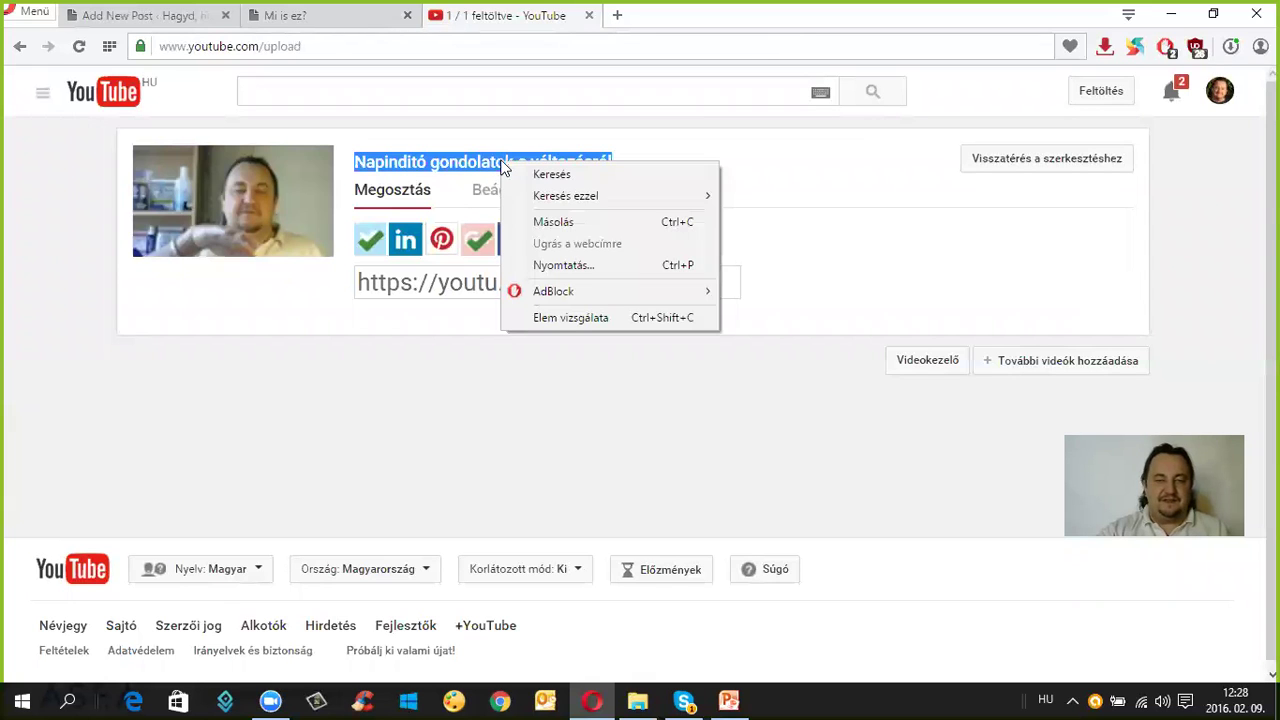
pyautogui.click(555, 221)
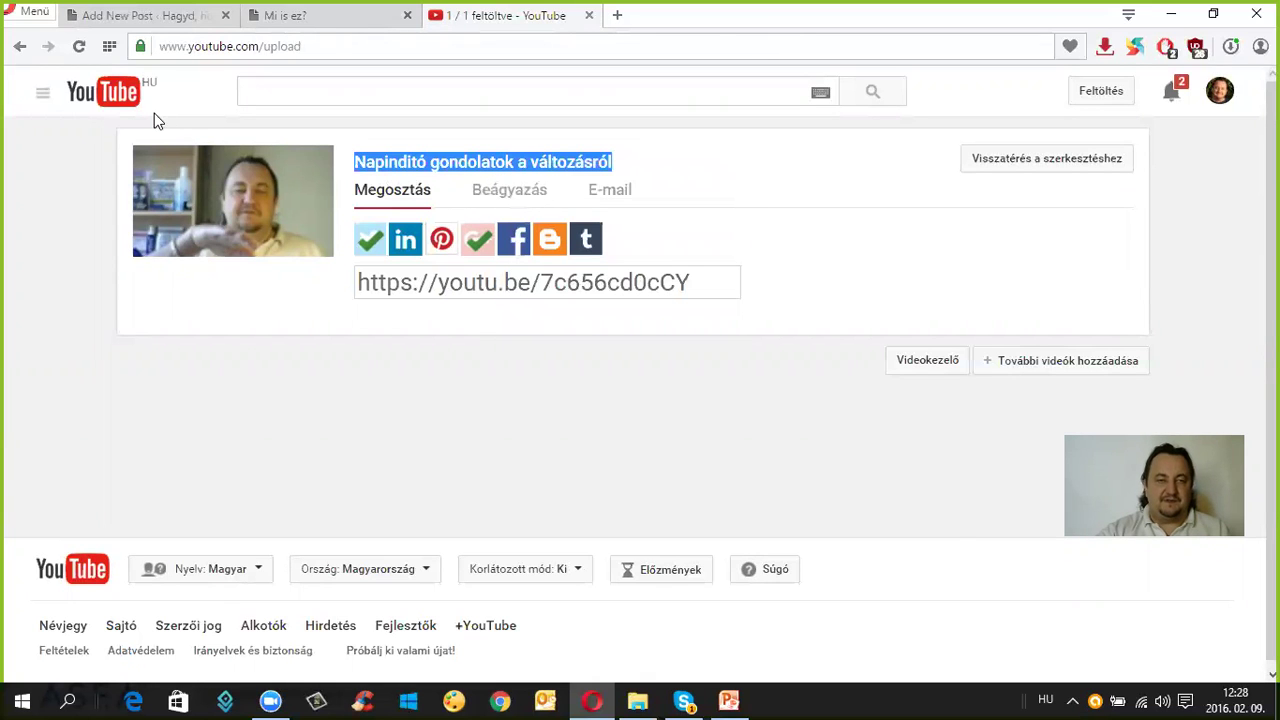
# - Return to the new blog post and set its title to "Napinditó gondolatok a változásról!" using the copied text
pyautogui.click(170, 14)
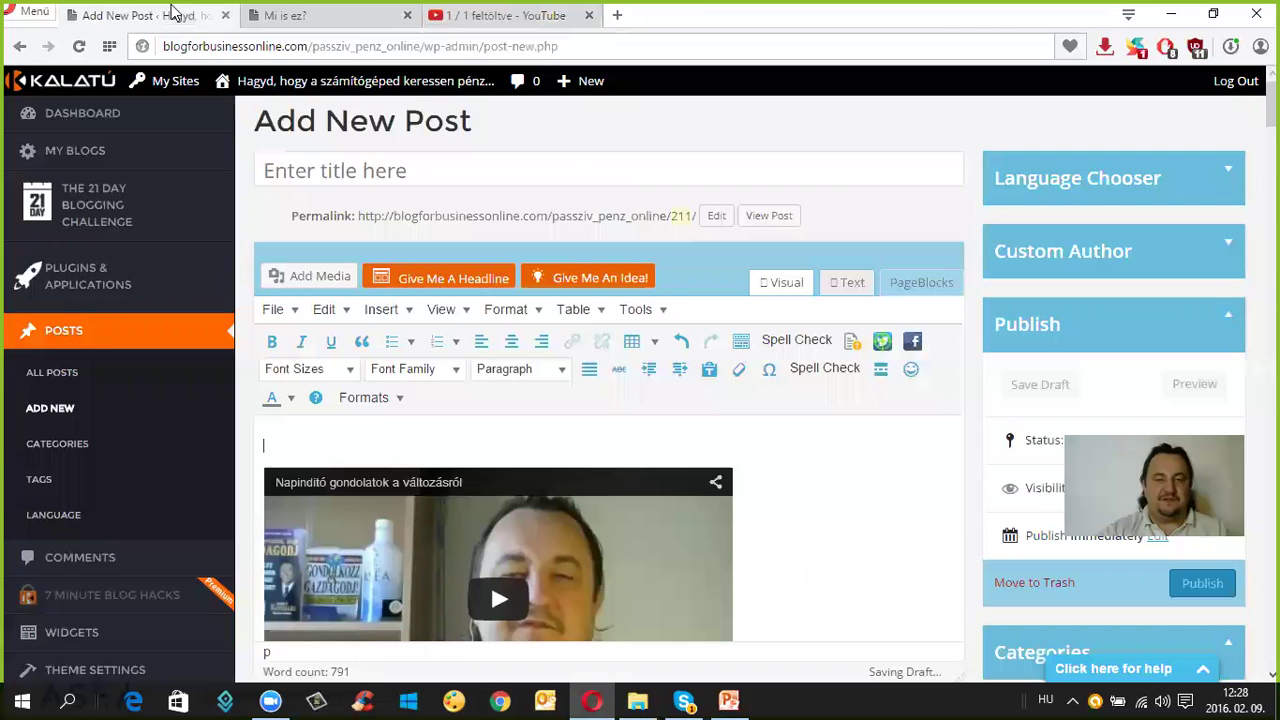
pyautogui.click(340, 169)
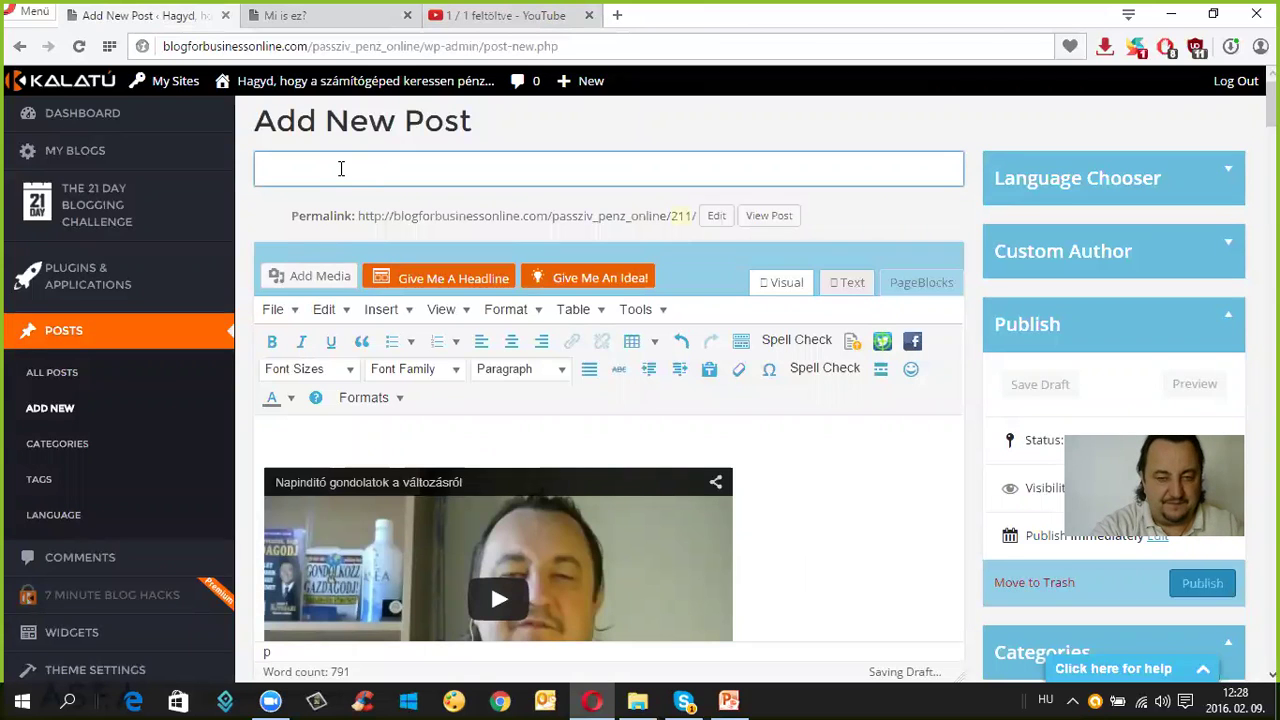
pyautogui.hotkey('ctrl', 'v')
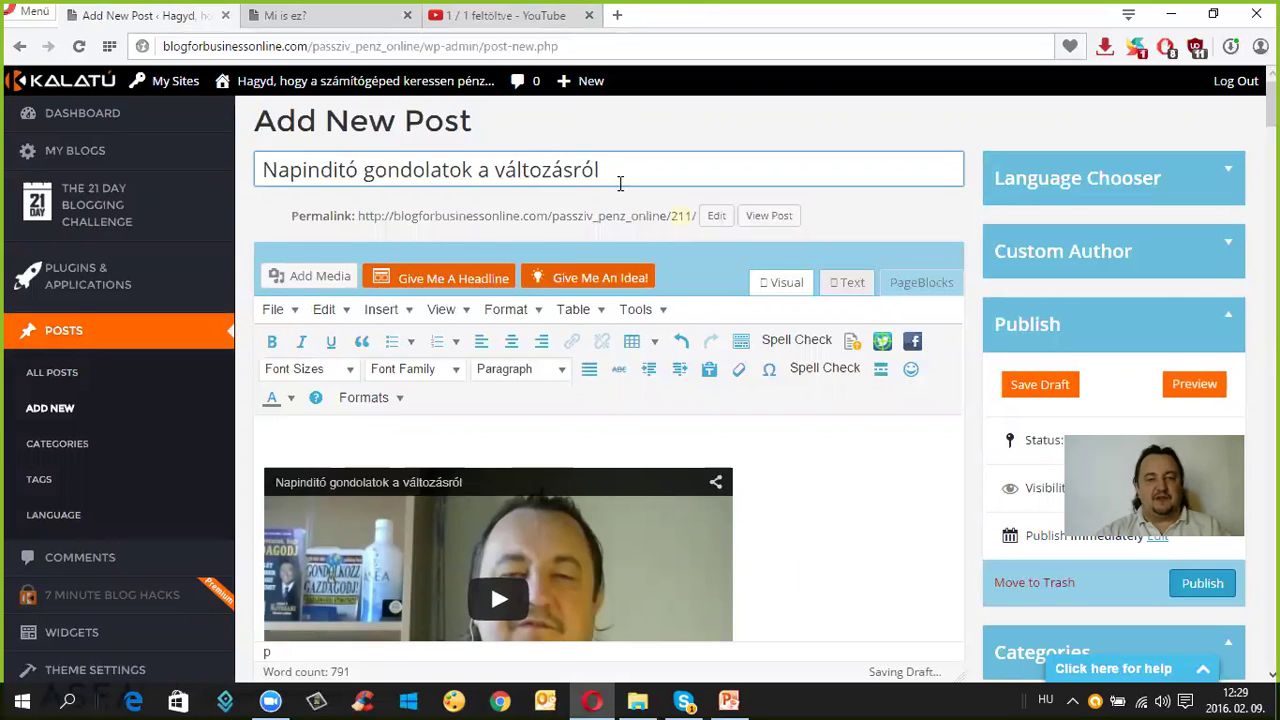
pyautogui.write('!')
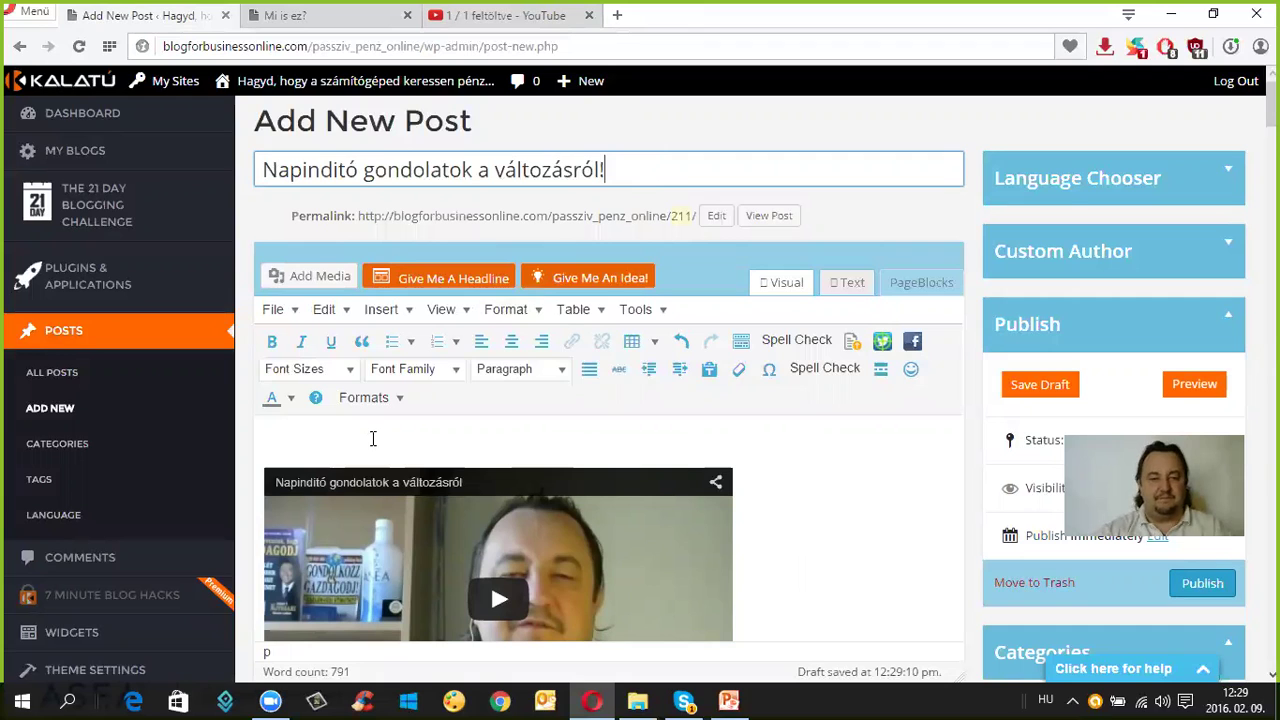
# - Write "A mai reggeli meetingünken a változásokról volt szó!" on the empty line above the embedded video
pyautogui.scroll(-1, 362, 431)
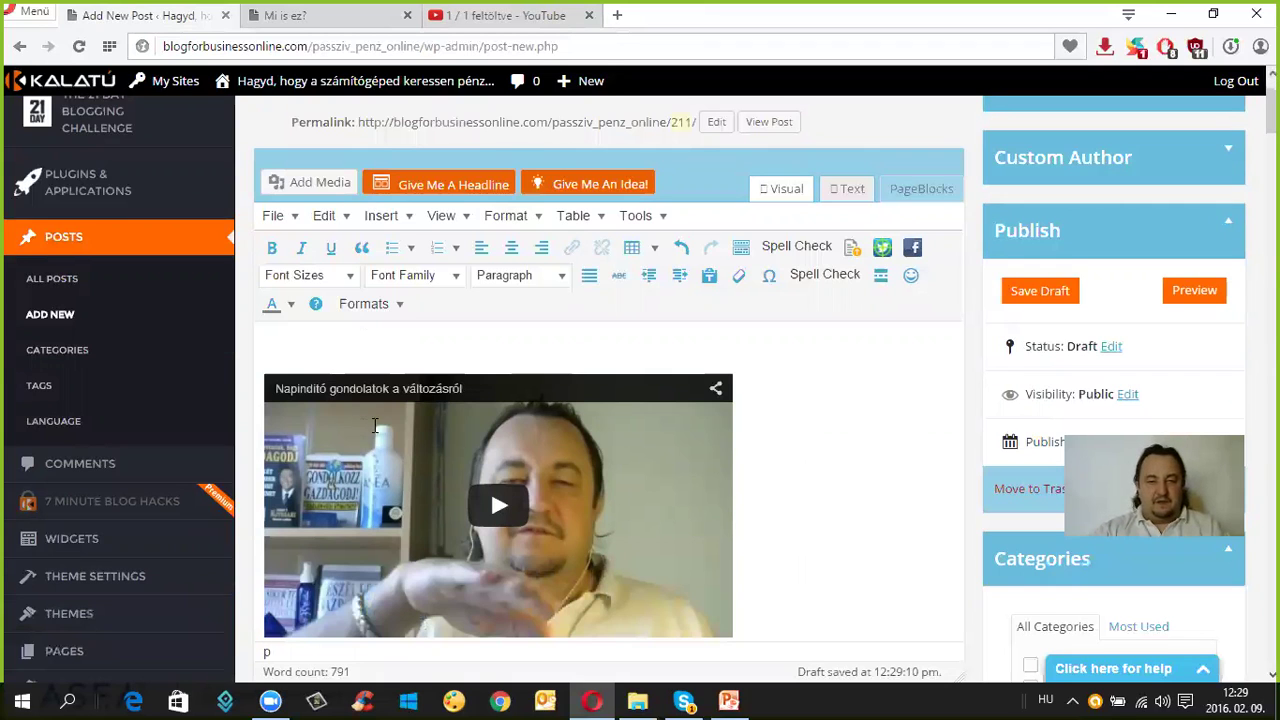
pyautogui.click(287, 343)
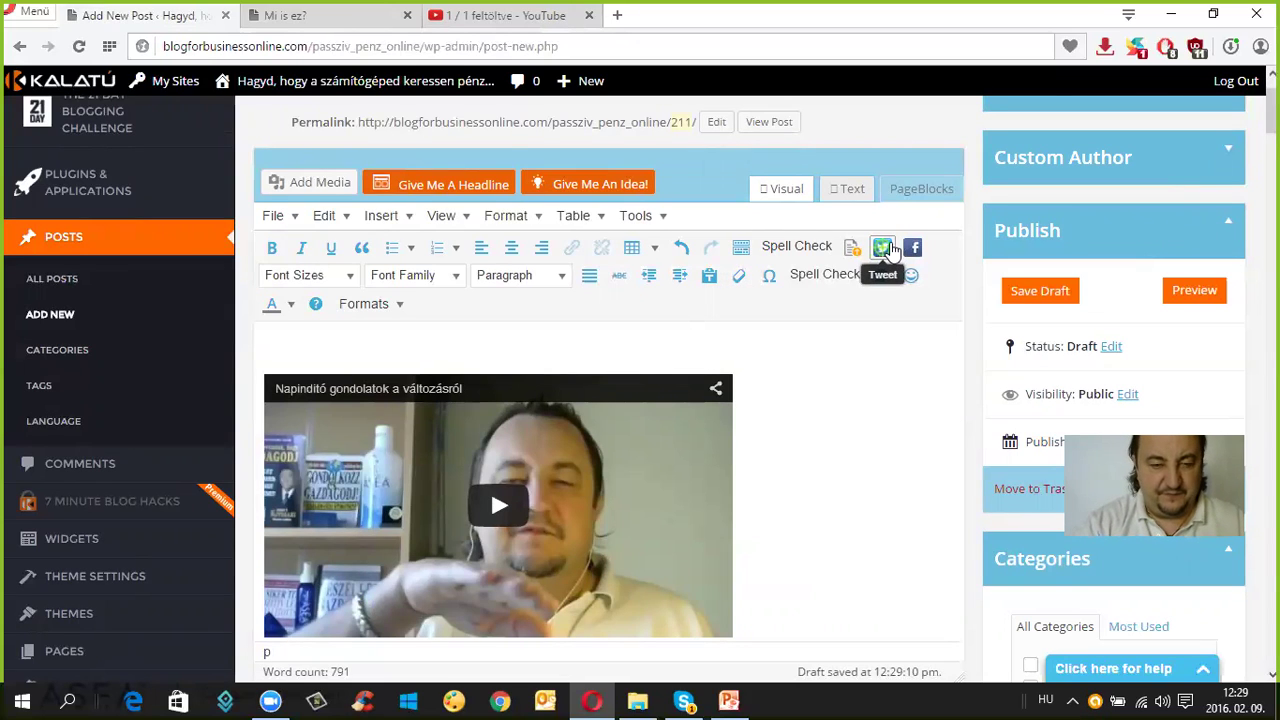
pyautogui.write('A')
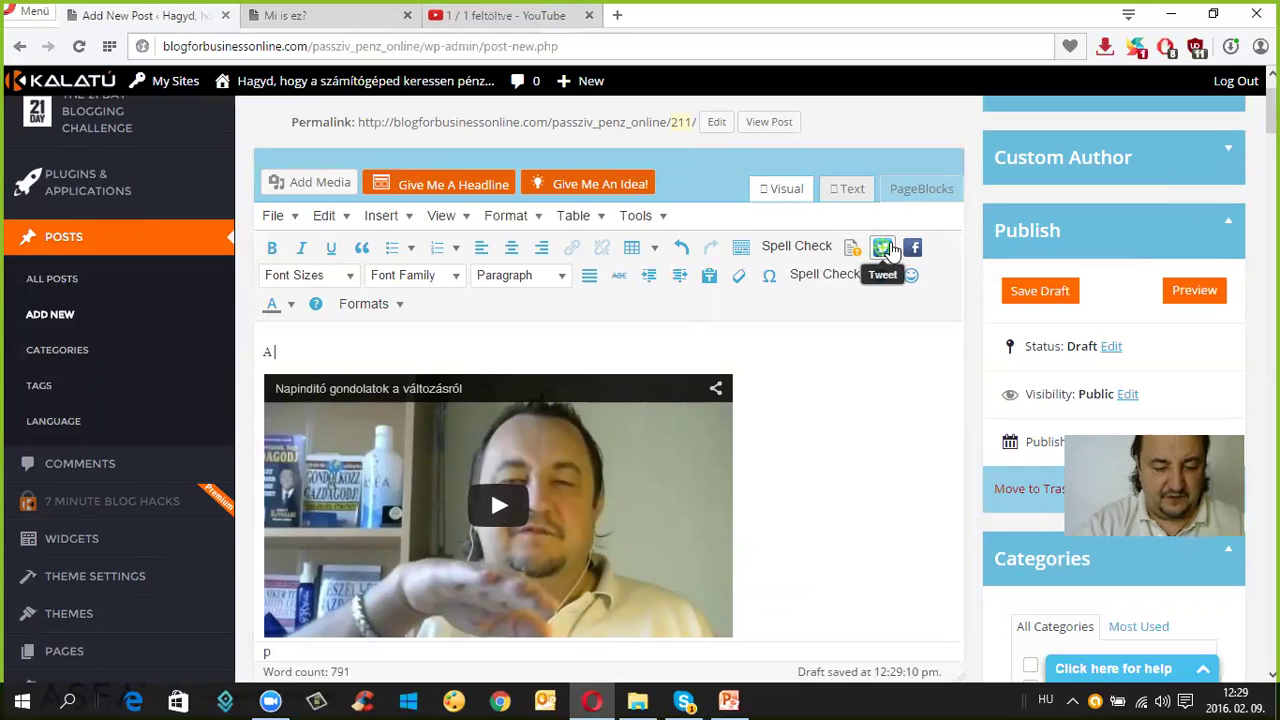
pyautogui.write(' mai re')
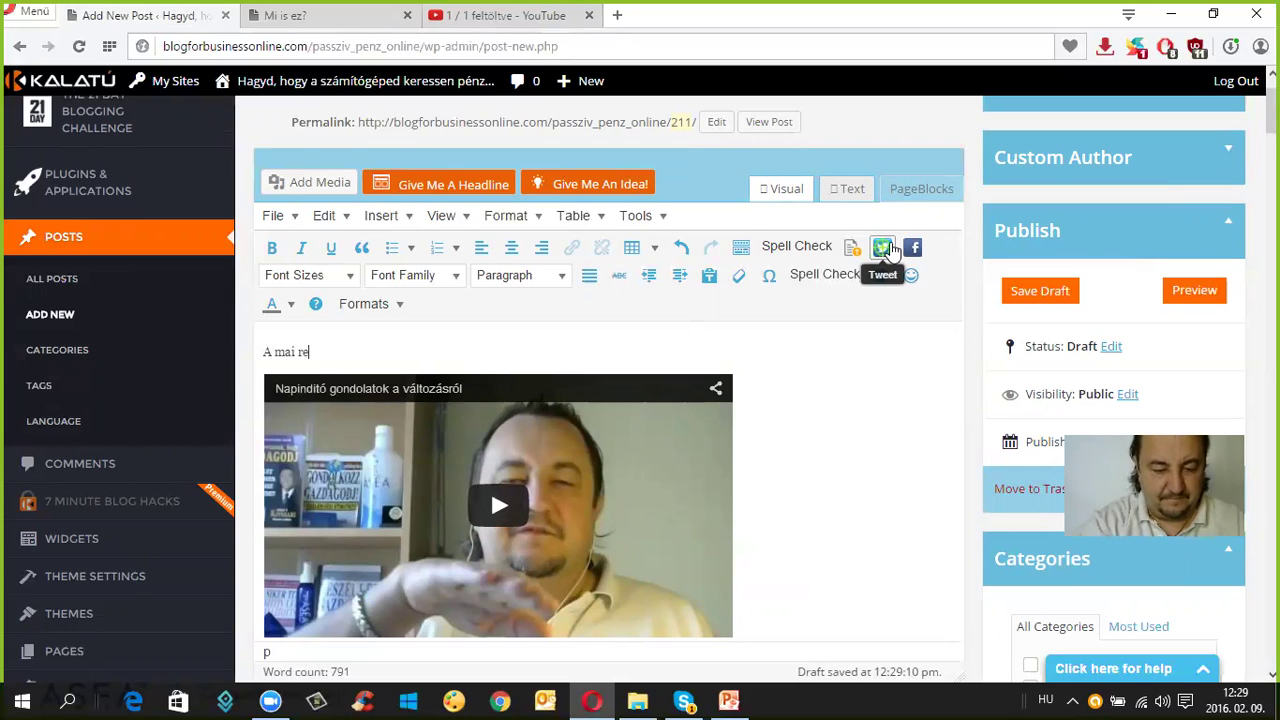
pyautogui.write('ggeli m')
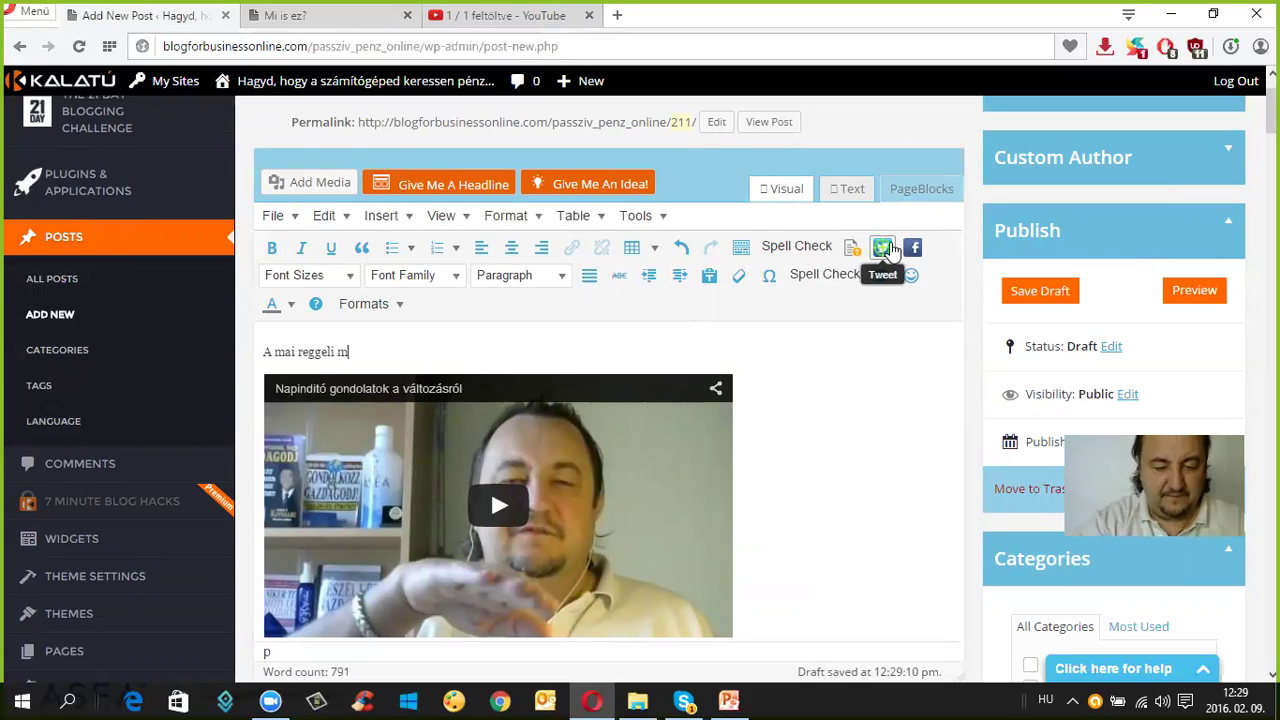
pyautogui.write('eetingünke')
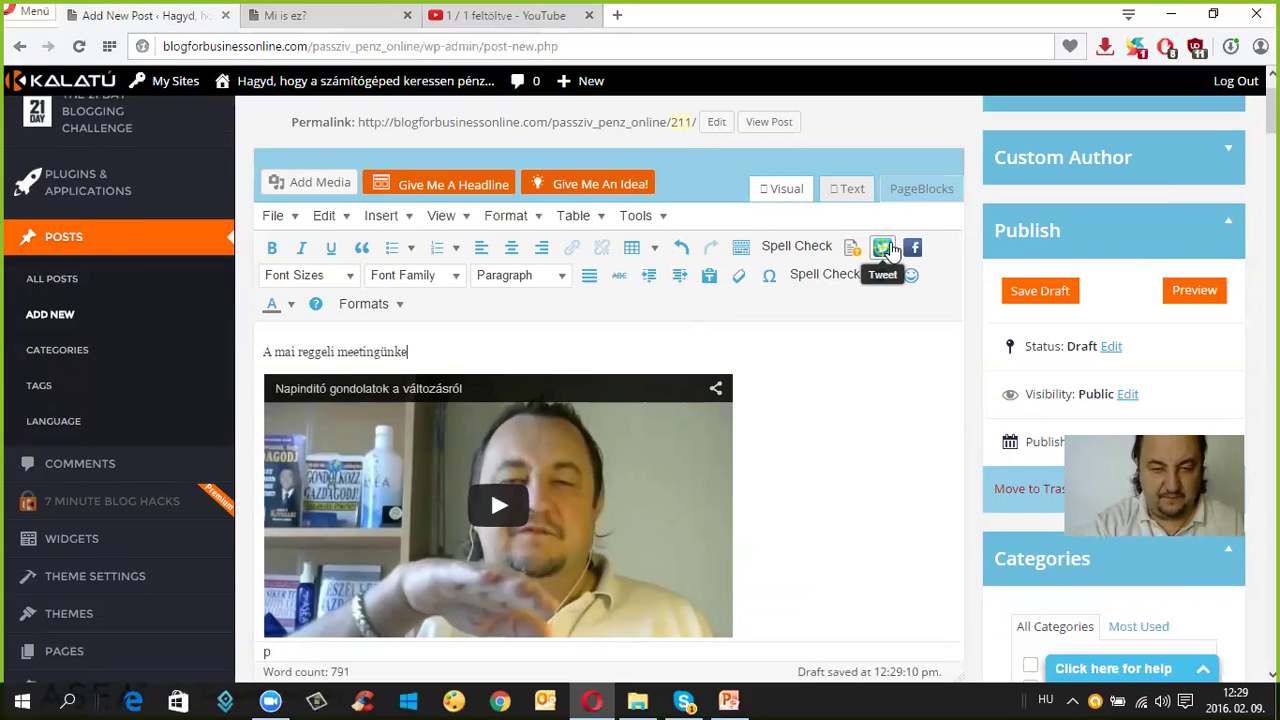
pyautogui.write('n')
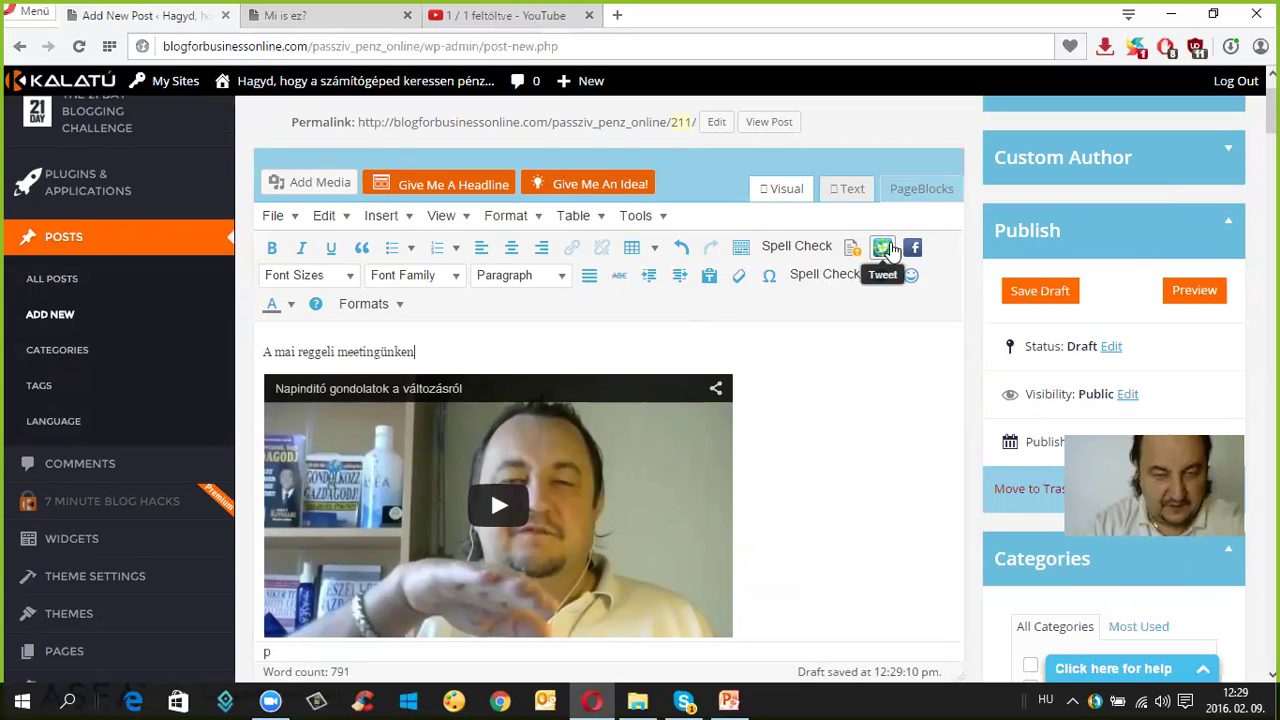
pyautogui.write(' a v')
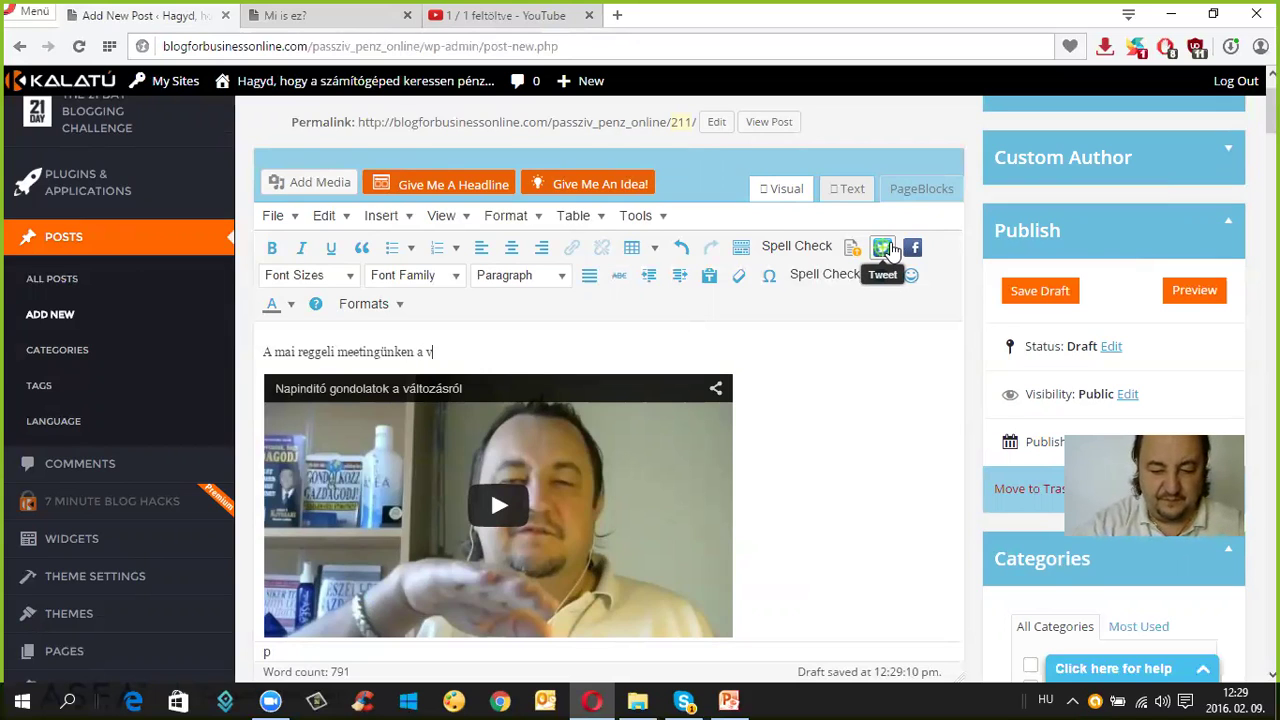
pyautogui.write('áltozá')
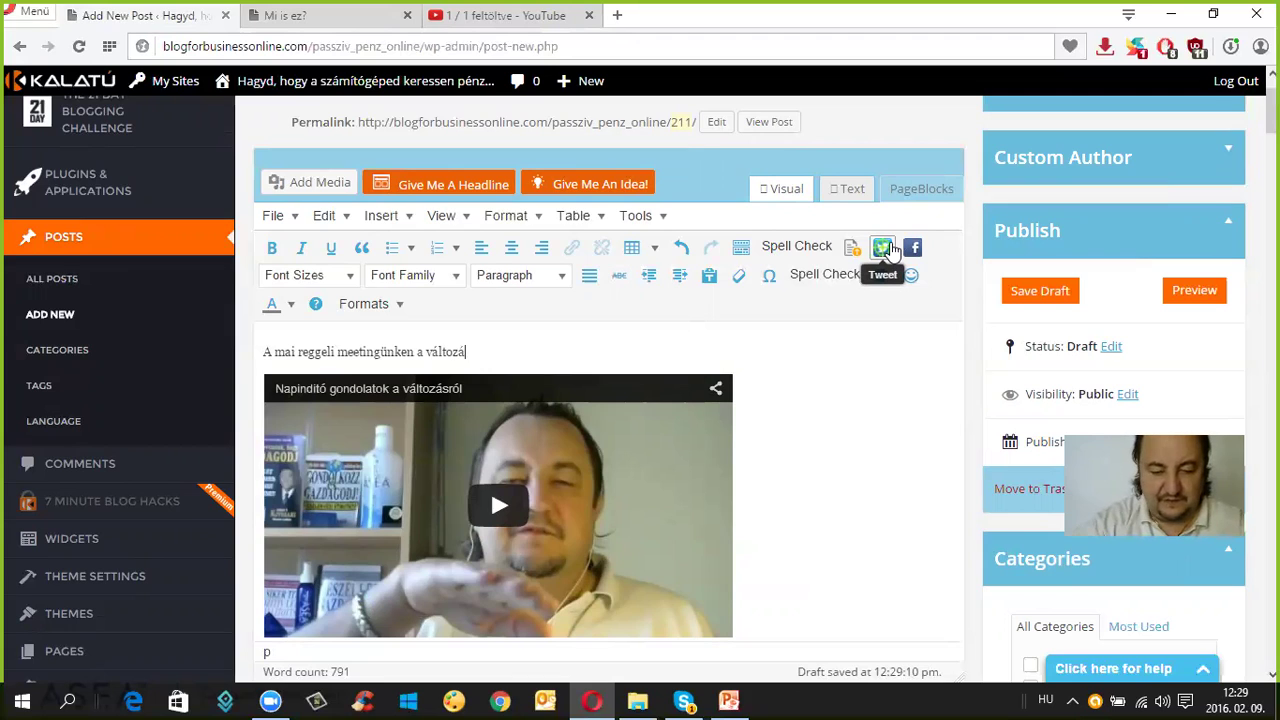
pyautogui.write('sokról')
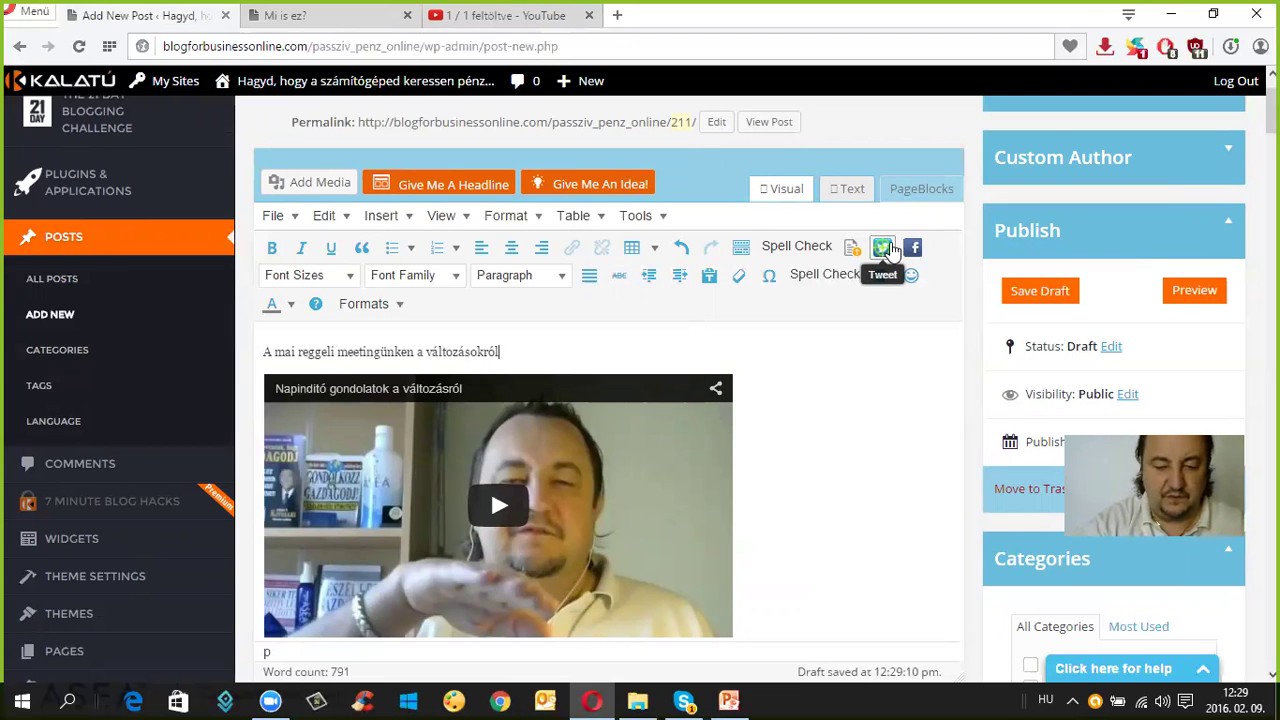
pyautogui.write(' volt sz')
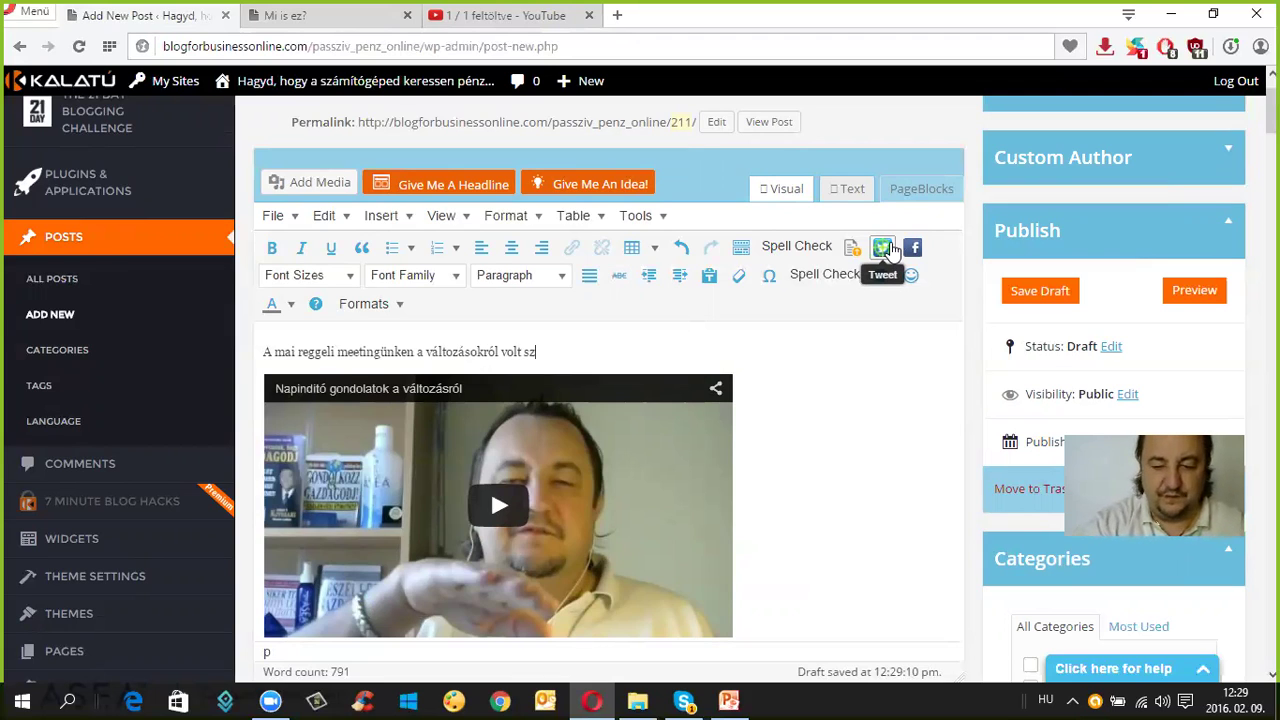
pyautogui.write('ó!')
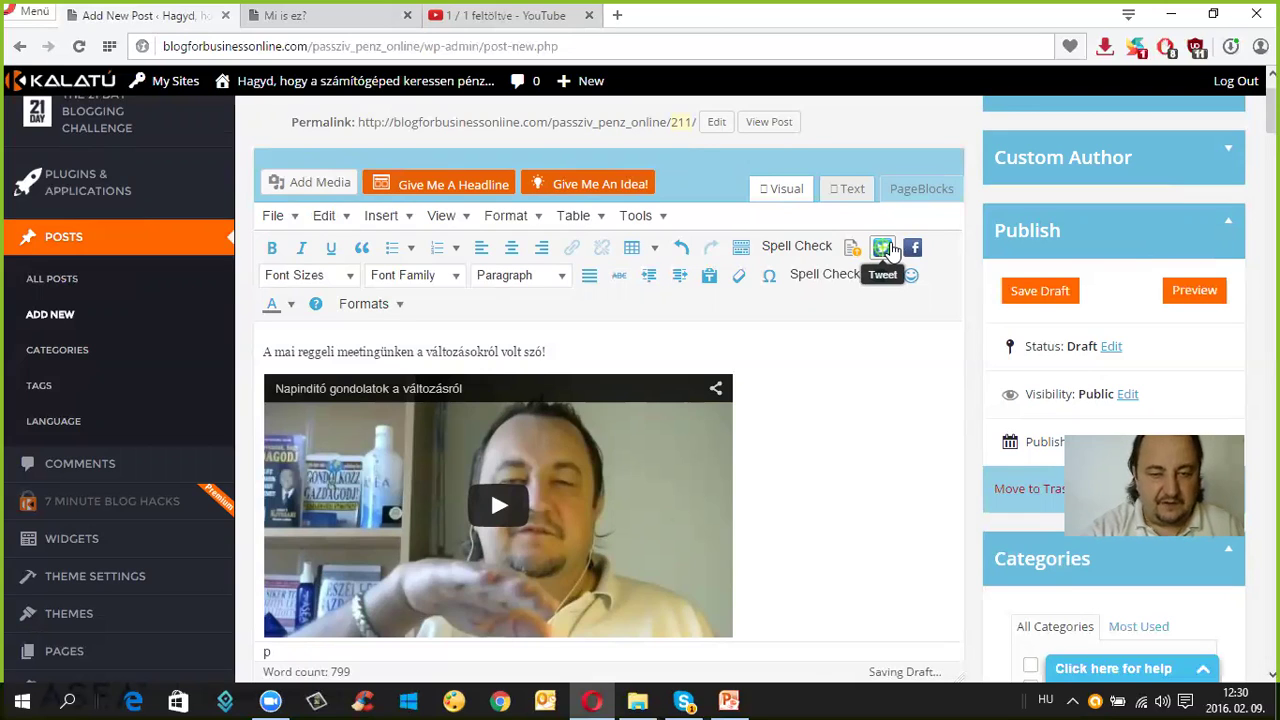
# - Add the line "Nézd meg a lenti videóban, milyen gondolatokat hozott fel bennem." below the opening sentence
pyautogui.press('Return')
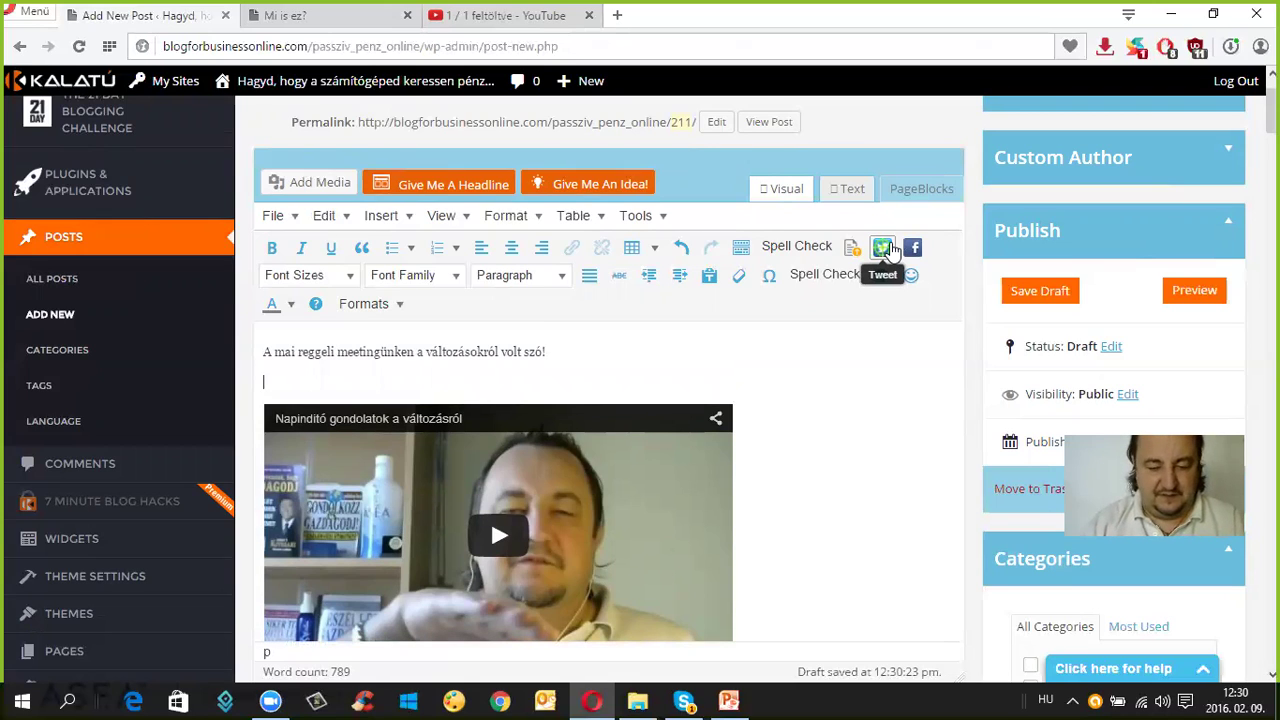
pyautogui.write('Nézd meg a lenti vide')
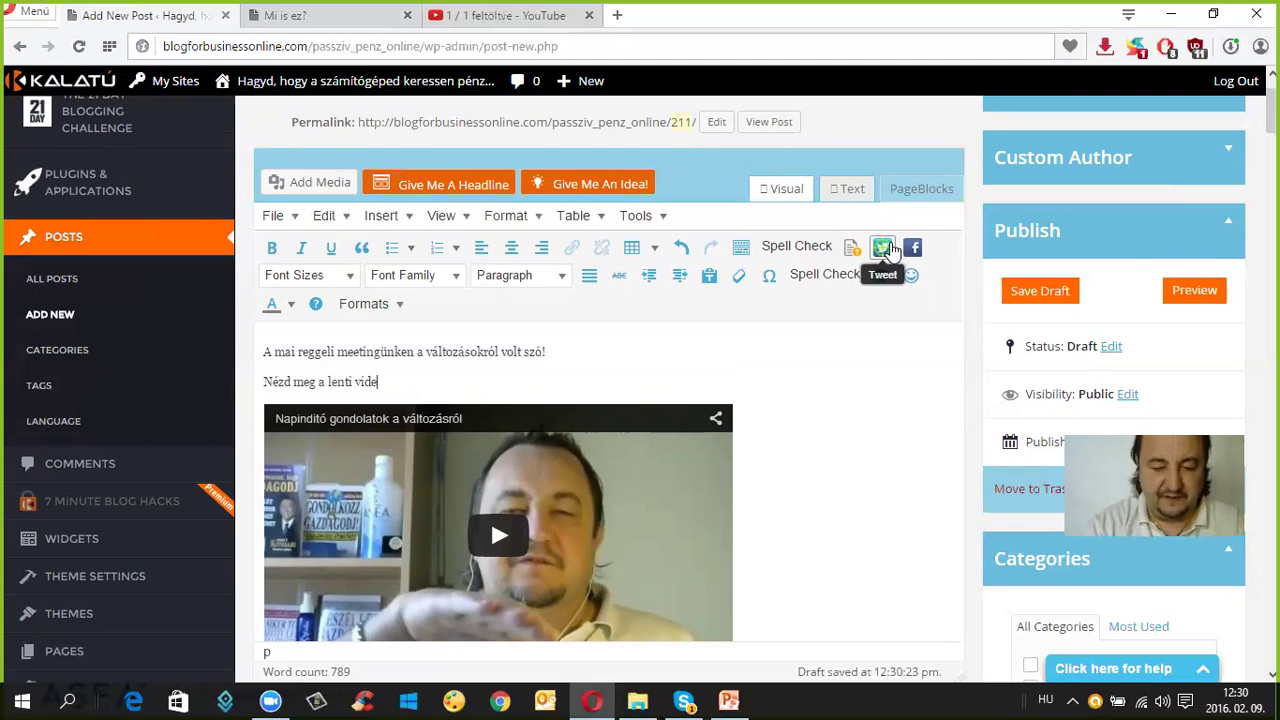
pyautogui.write('óban, ')
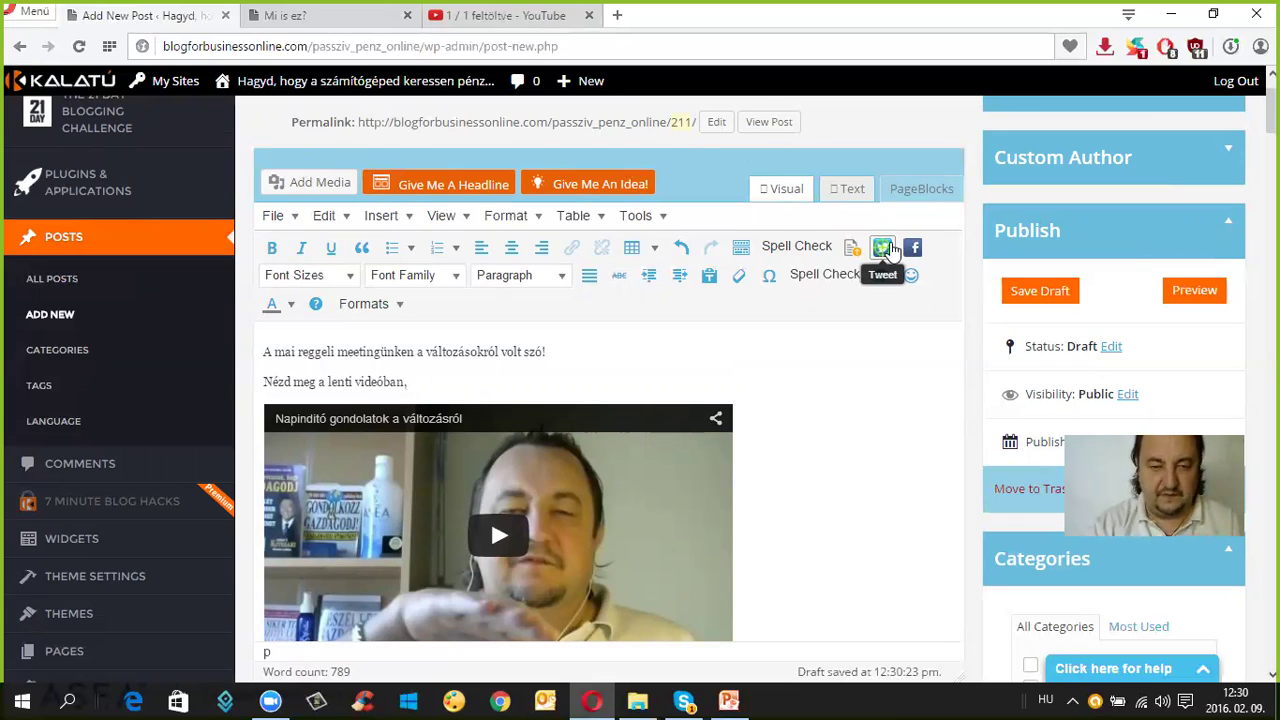
pyautogui.write('milyen g')
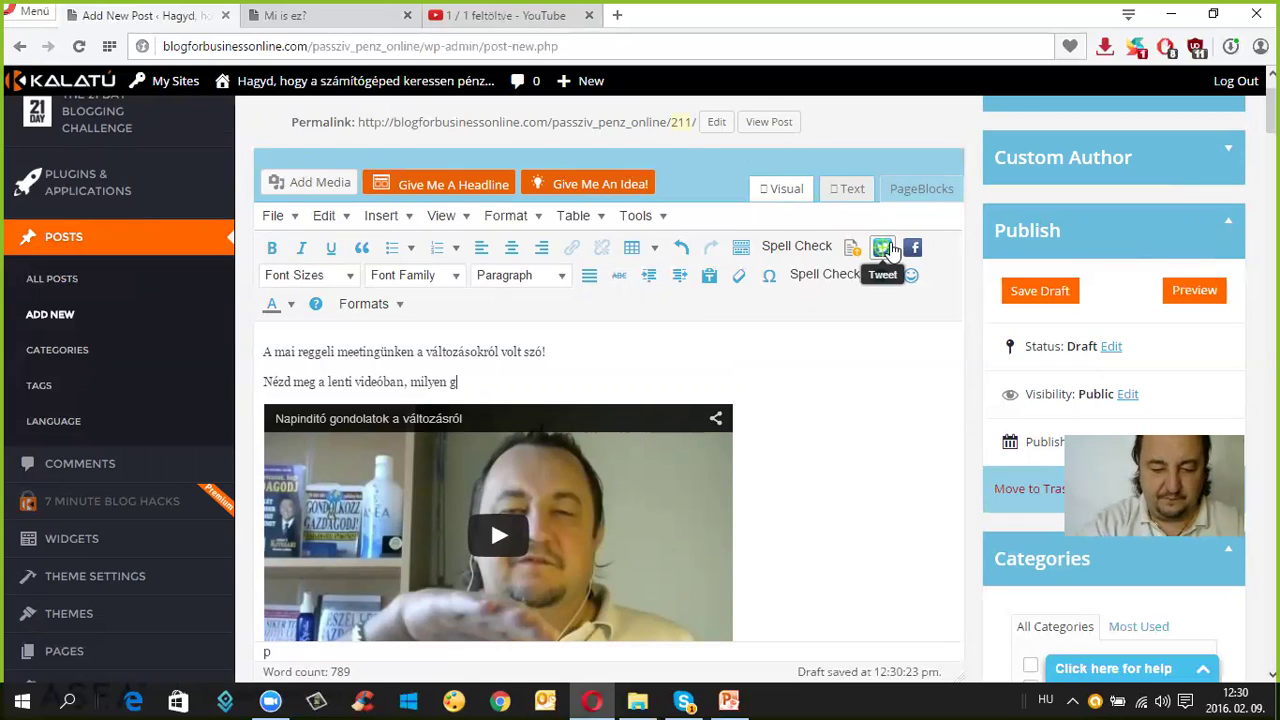
pyautogui.write('ondolat')
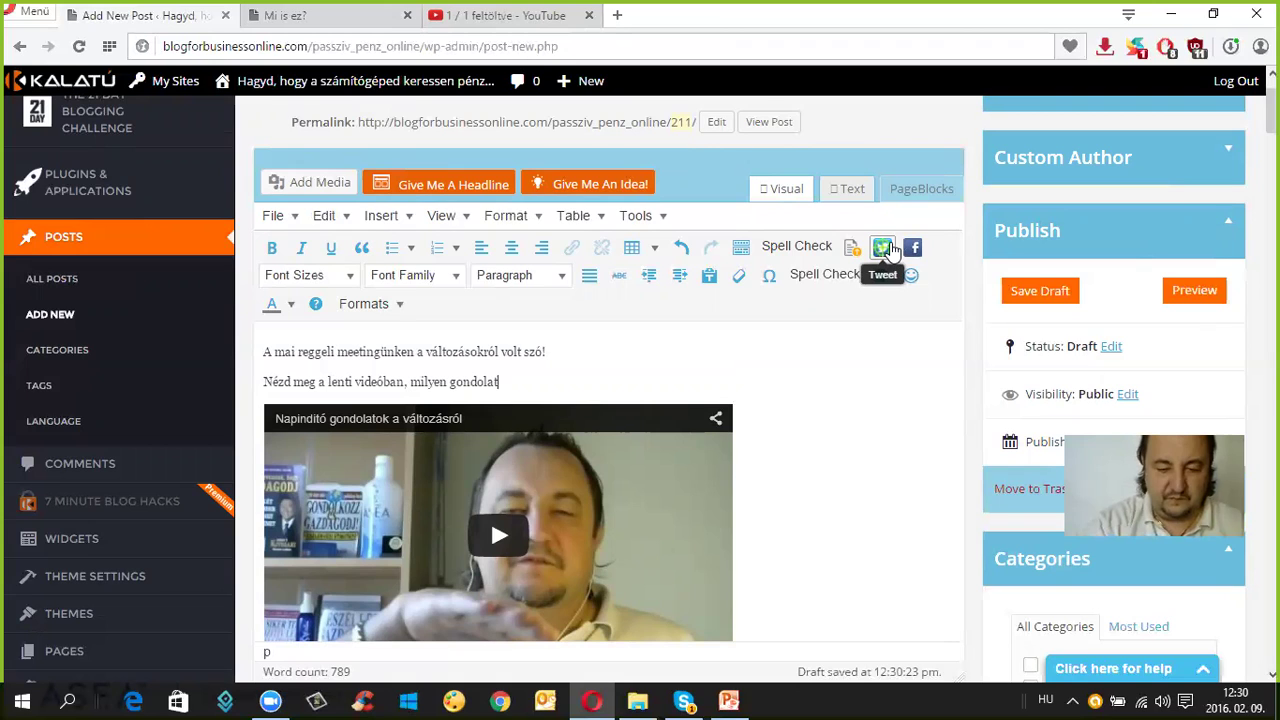
pyautogui.write('okat hozott ')
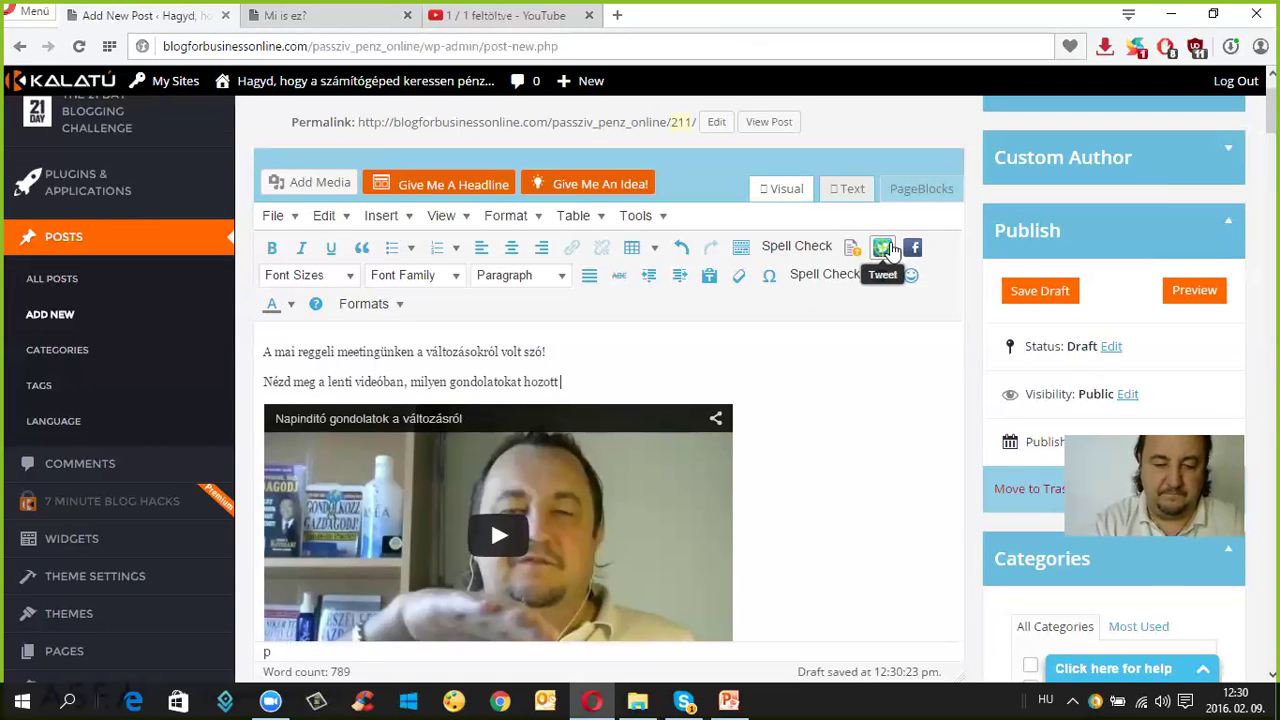
pyautogui.write('fel benne')
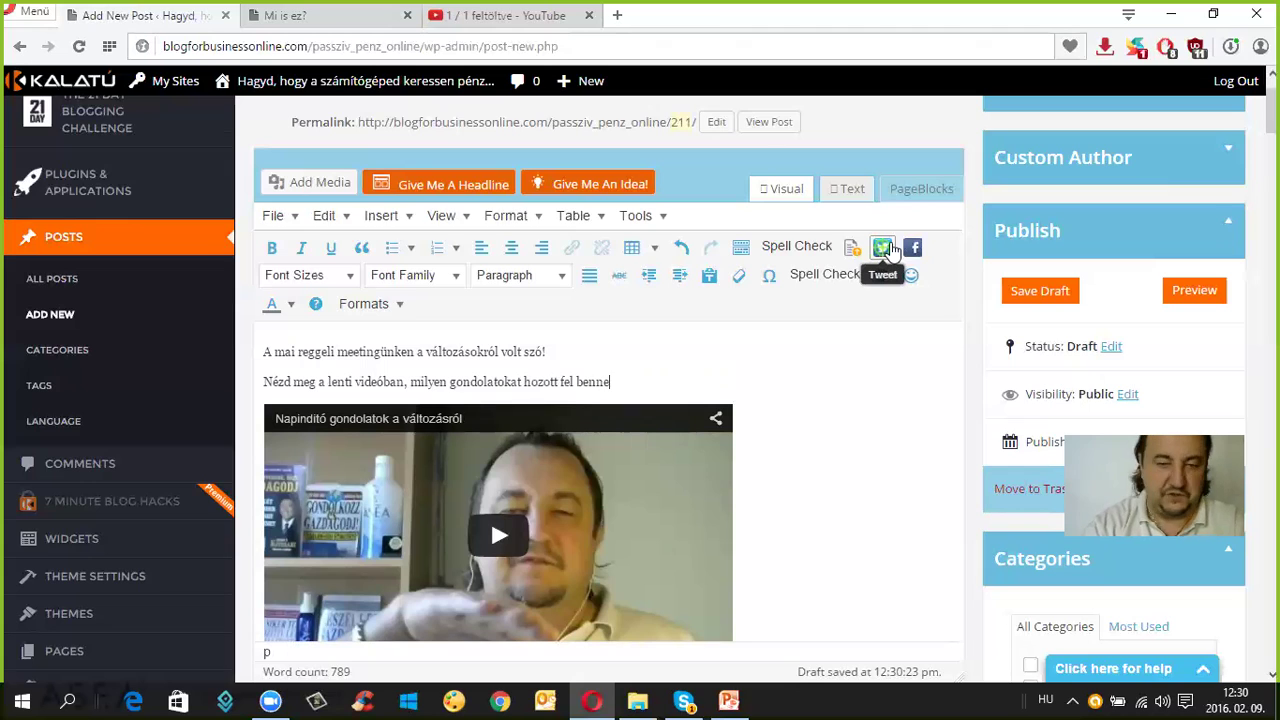
pyautogui.write('m')
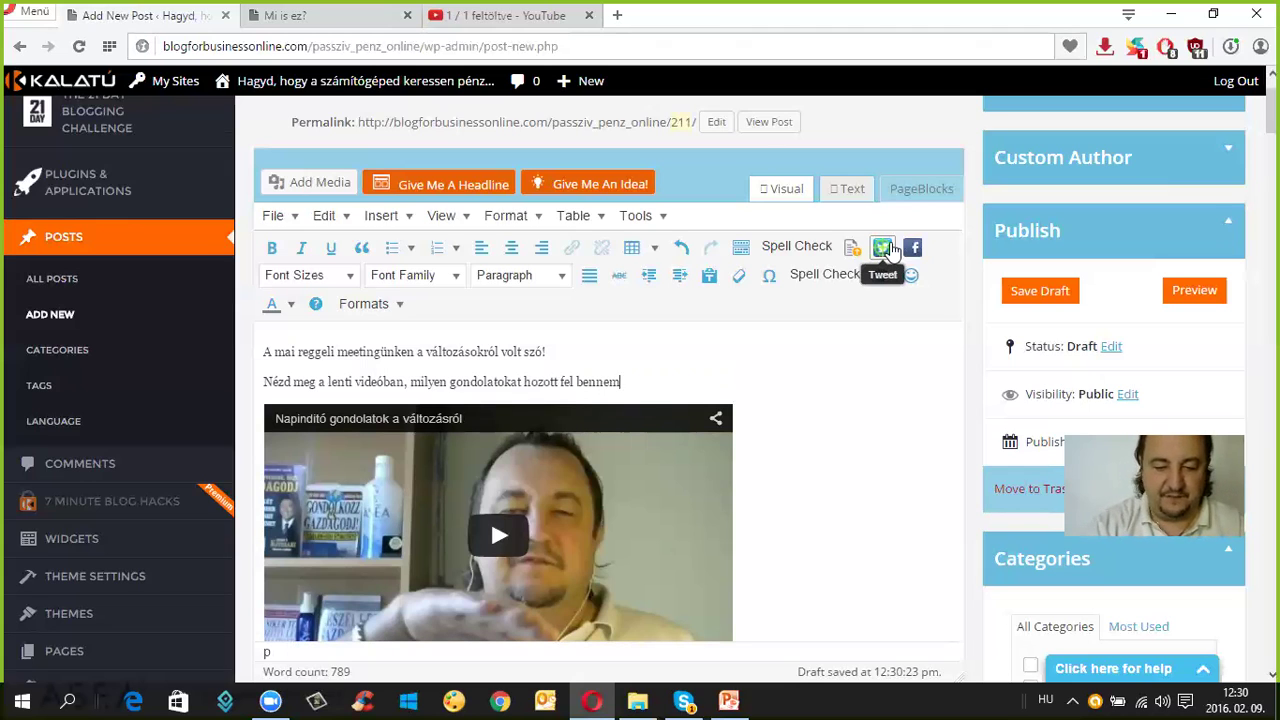
pyautogui.write('.')
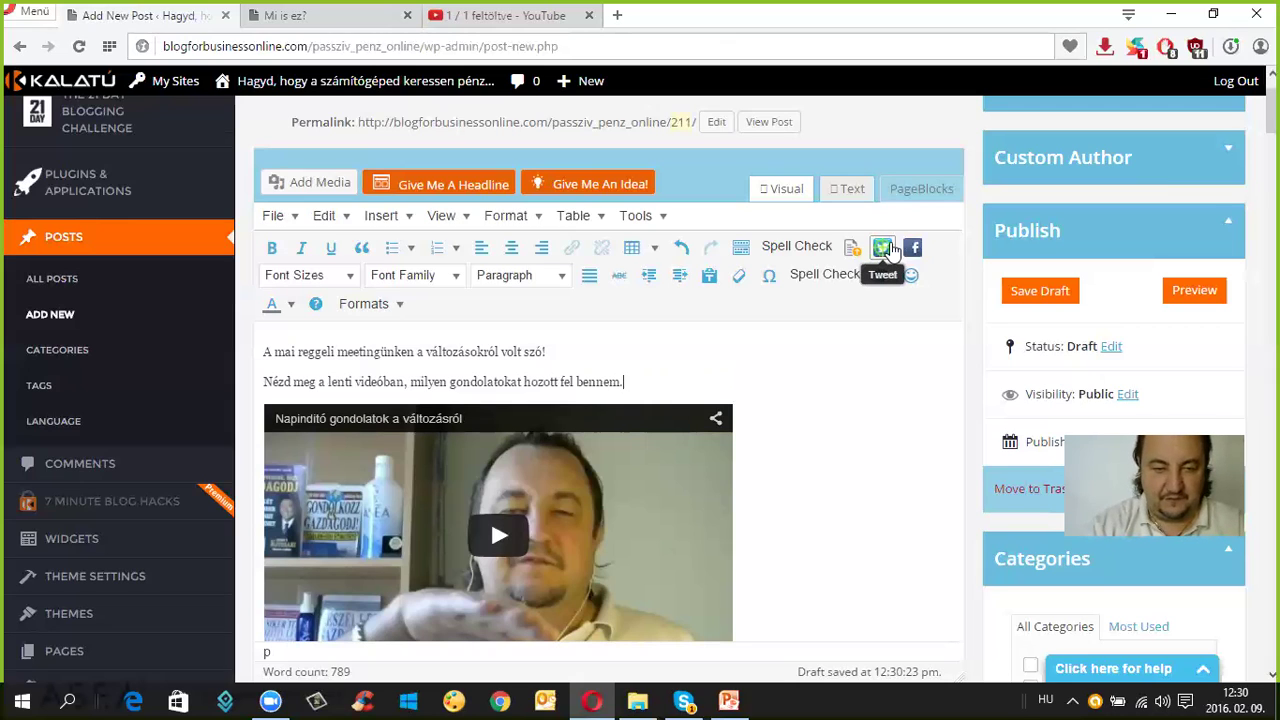
# - Add a third intro line reading "Kattints a videóra!" directly above the embedded video
pyautogui.press('Return')
pyautogui.write('Kattin')
pyautogui.write('ts a')
pyautogui.write('de')
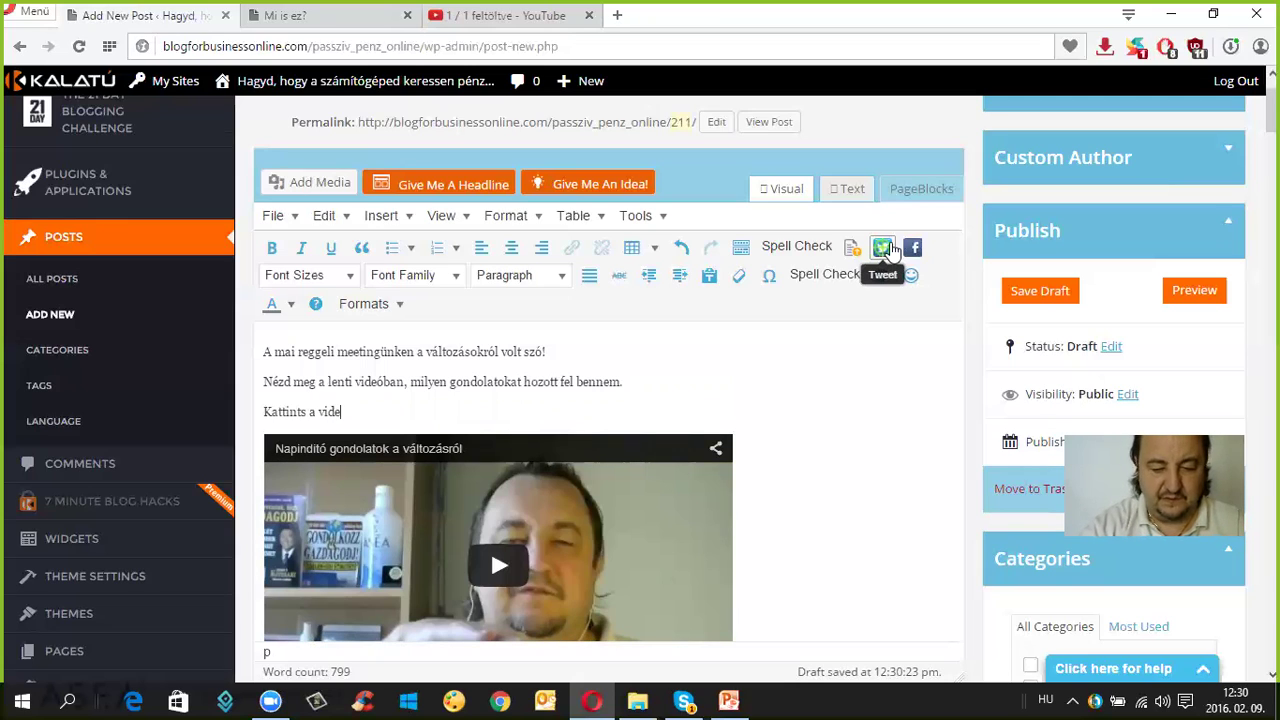
pyautogui.write('óra!')
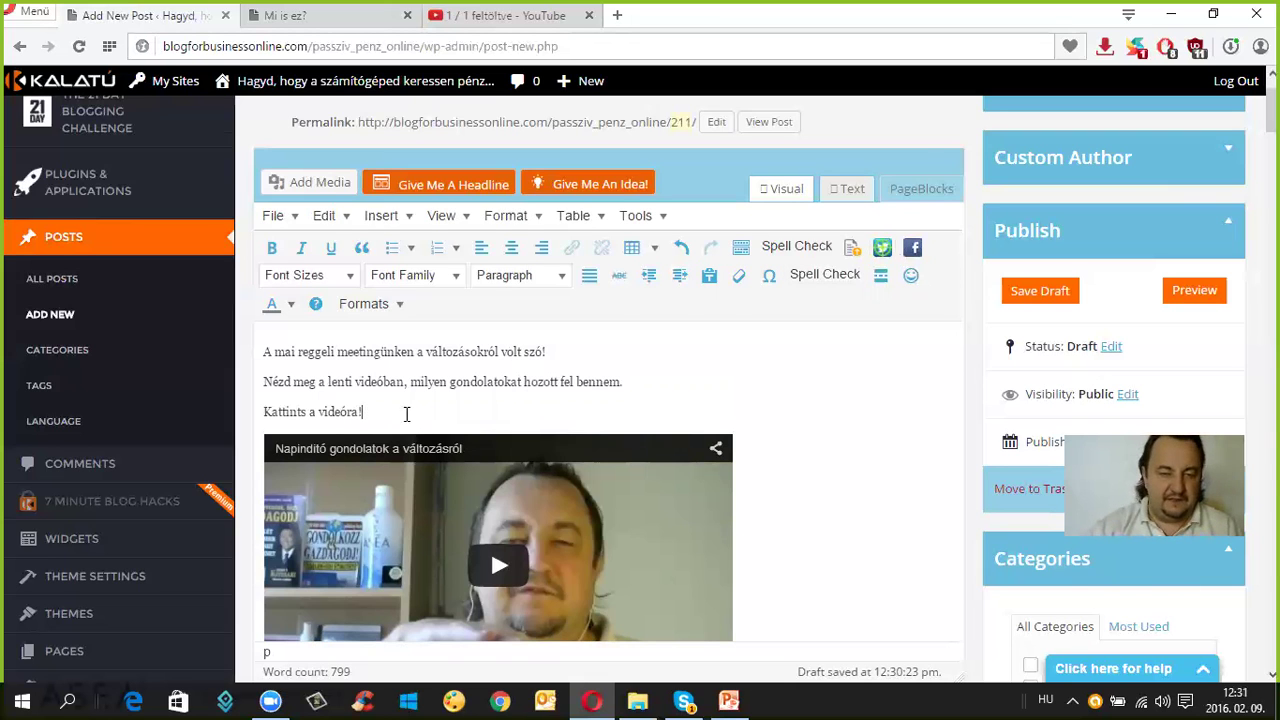
# - Format all three intro lines above the video as 14pt bold text
pyautogui.scroll(-3, 406, 414)
pyautogui.scroll(2, 406, 414)
pyautogui.scroll(2, 406, 414)
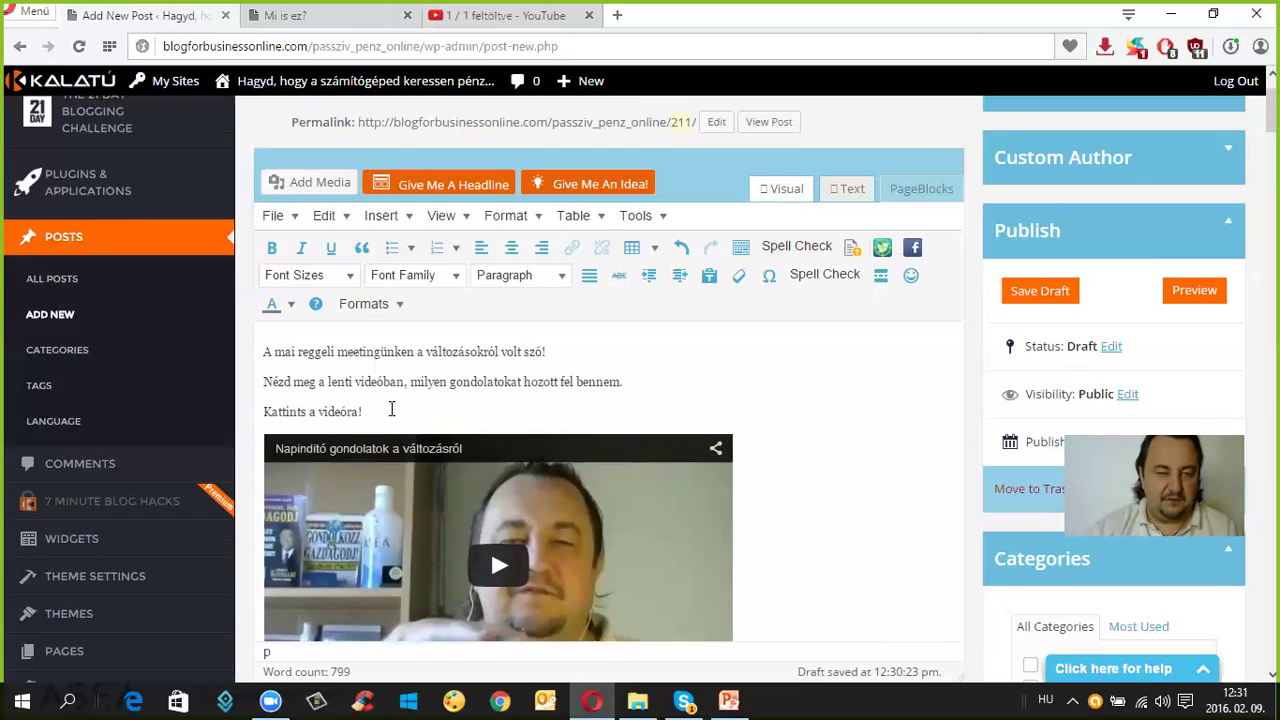
pyautogui.moveTo(380, 411); pyautogui.dragTo(267, 352)
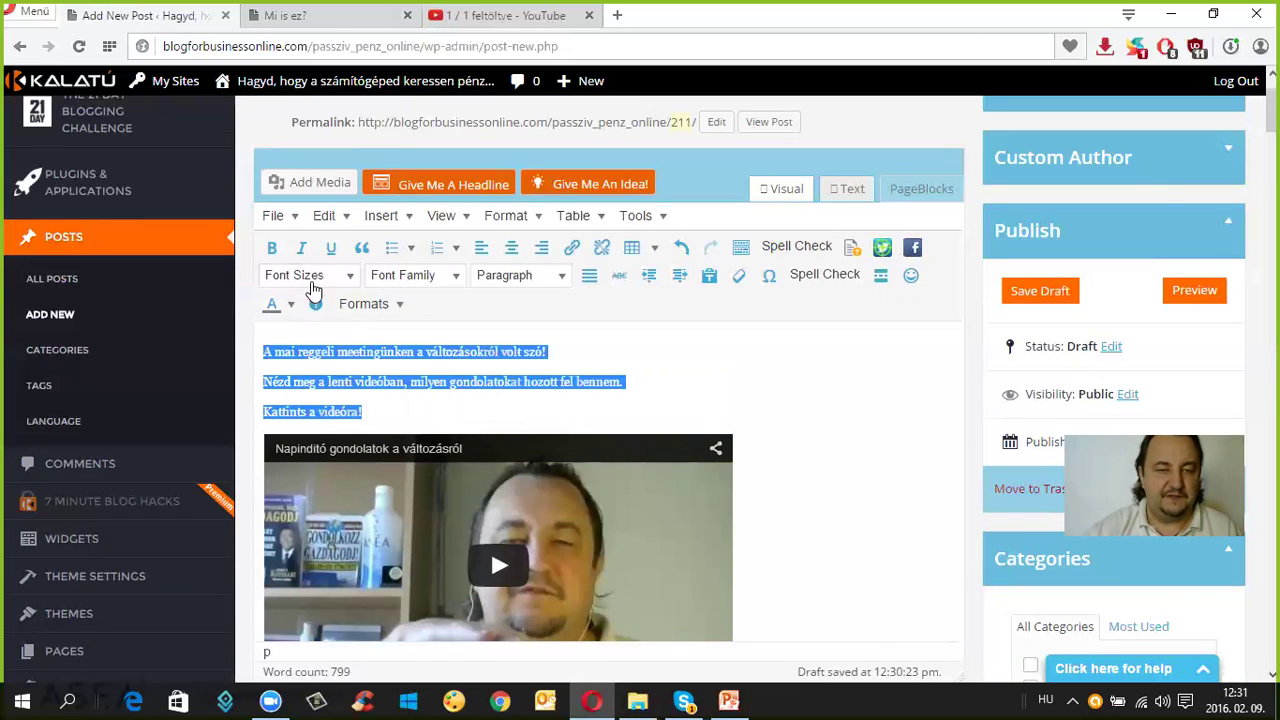
pyautogui.click(350, 286)
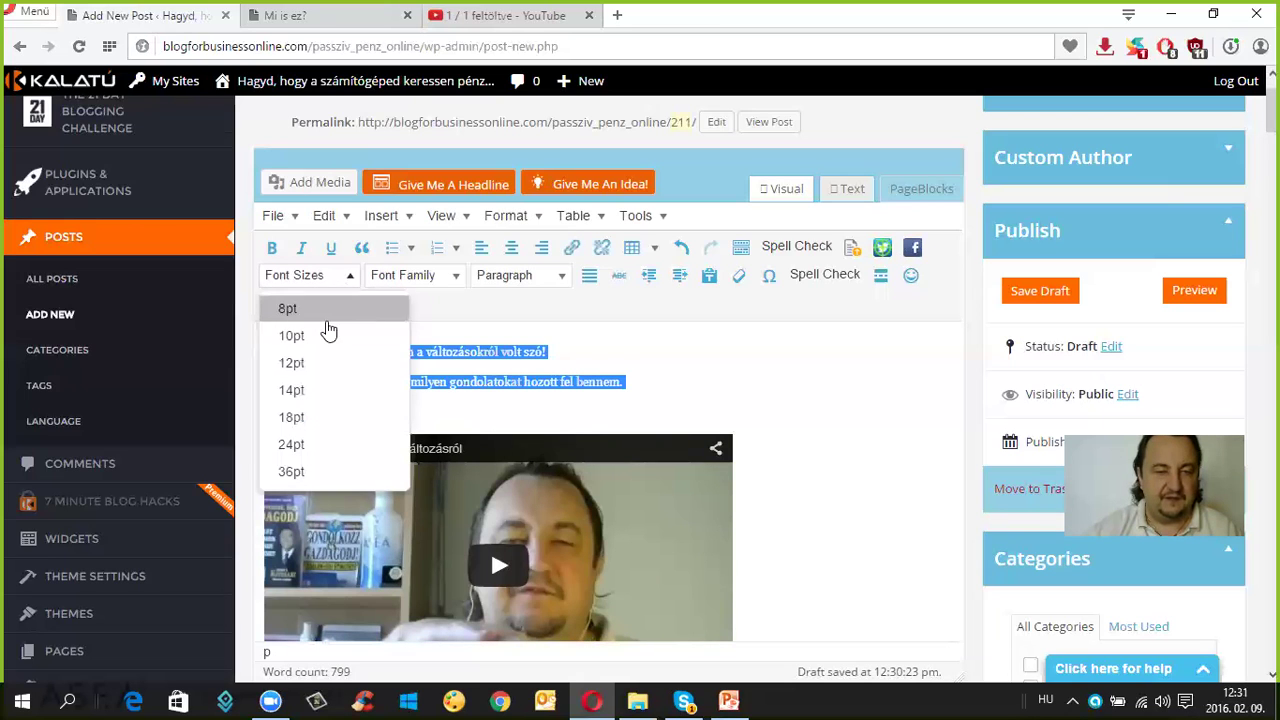
pyautogui.click(291, 391)
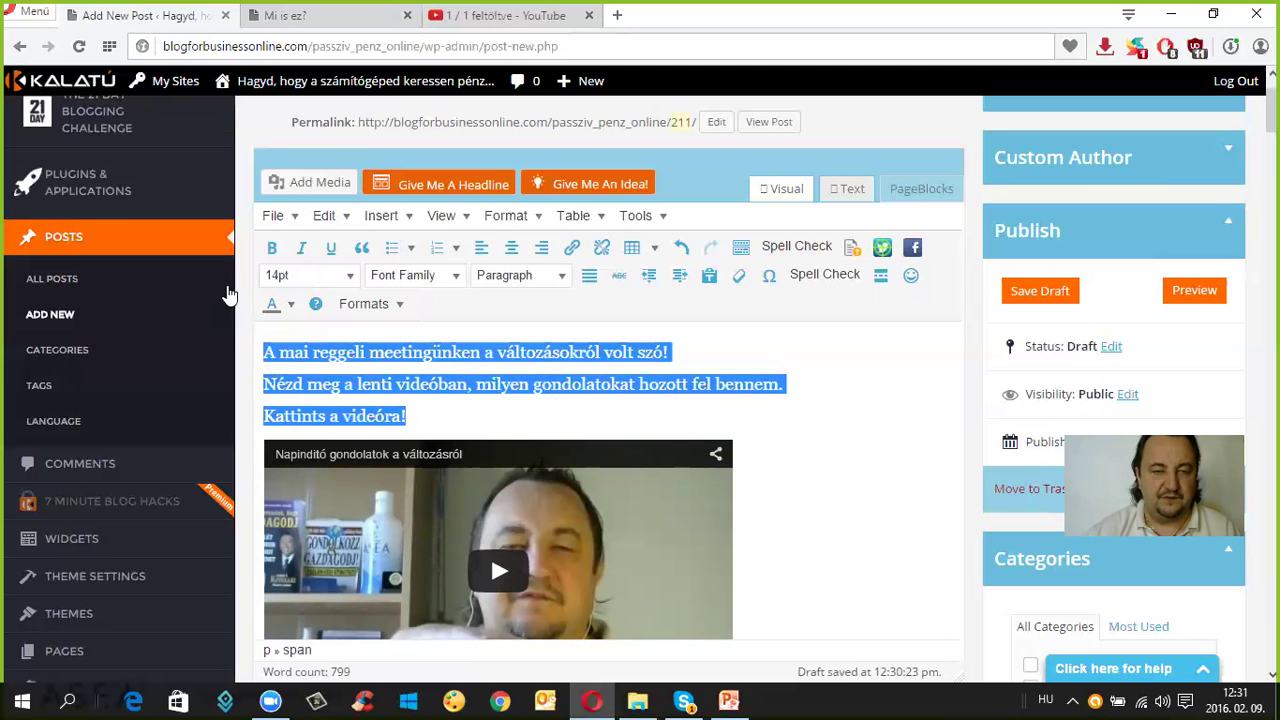
pyautogui.click(270, 249)
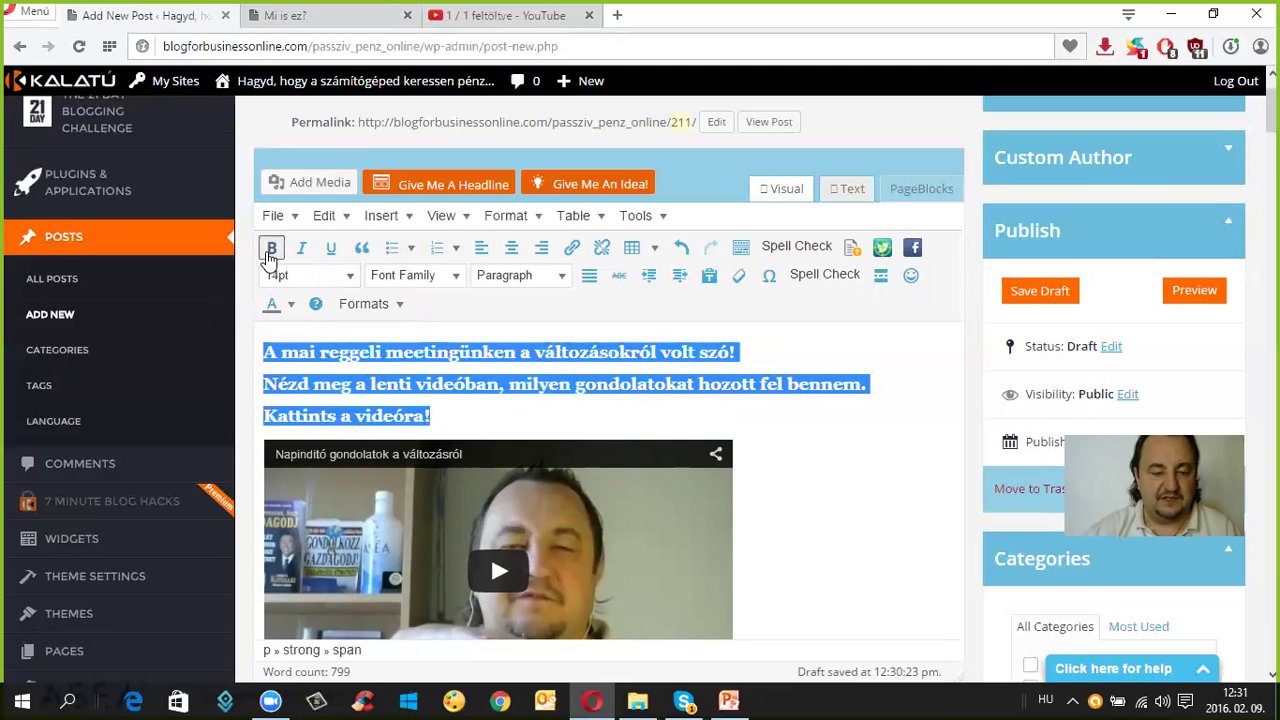
pyautogui.click(461, 410)
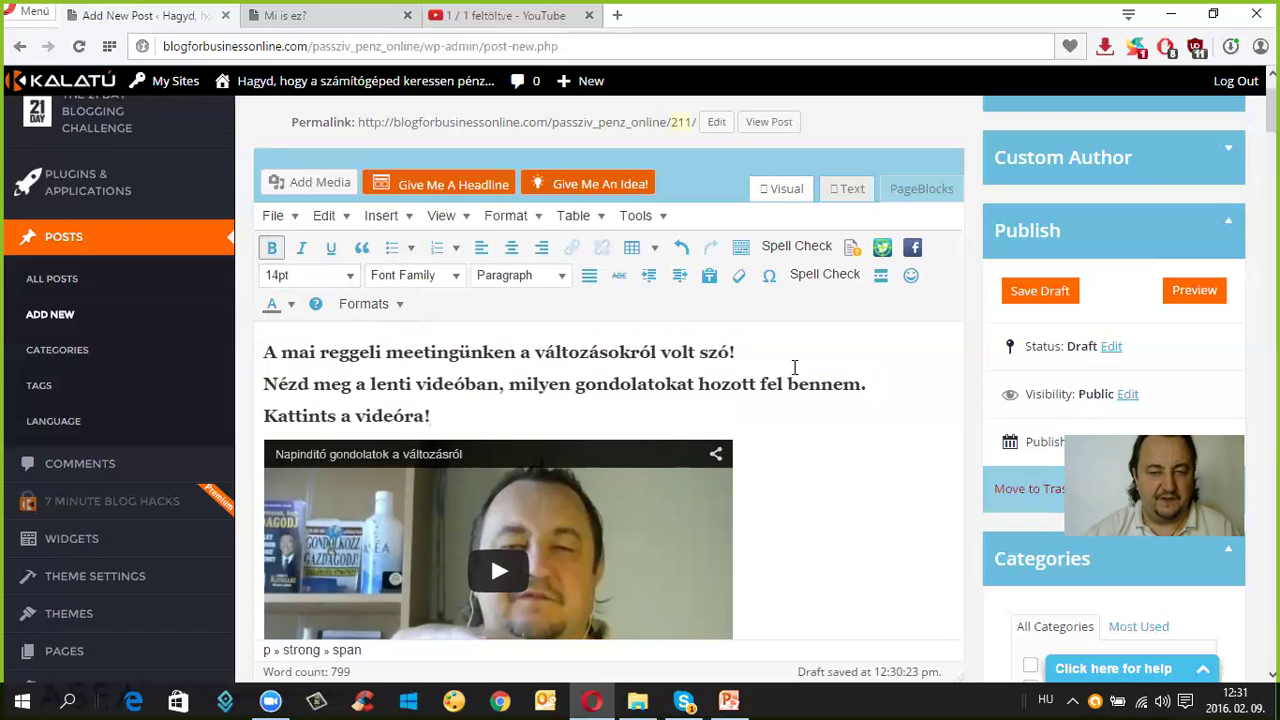
# - Colour the first two intro lines dark blue
pyautogui.moveTo(735, 360); pyautogui.dragTo(269, 350)
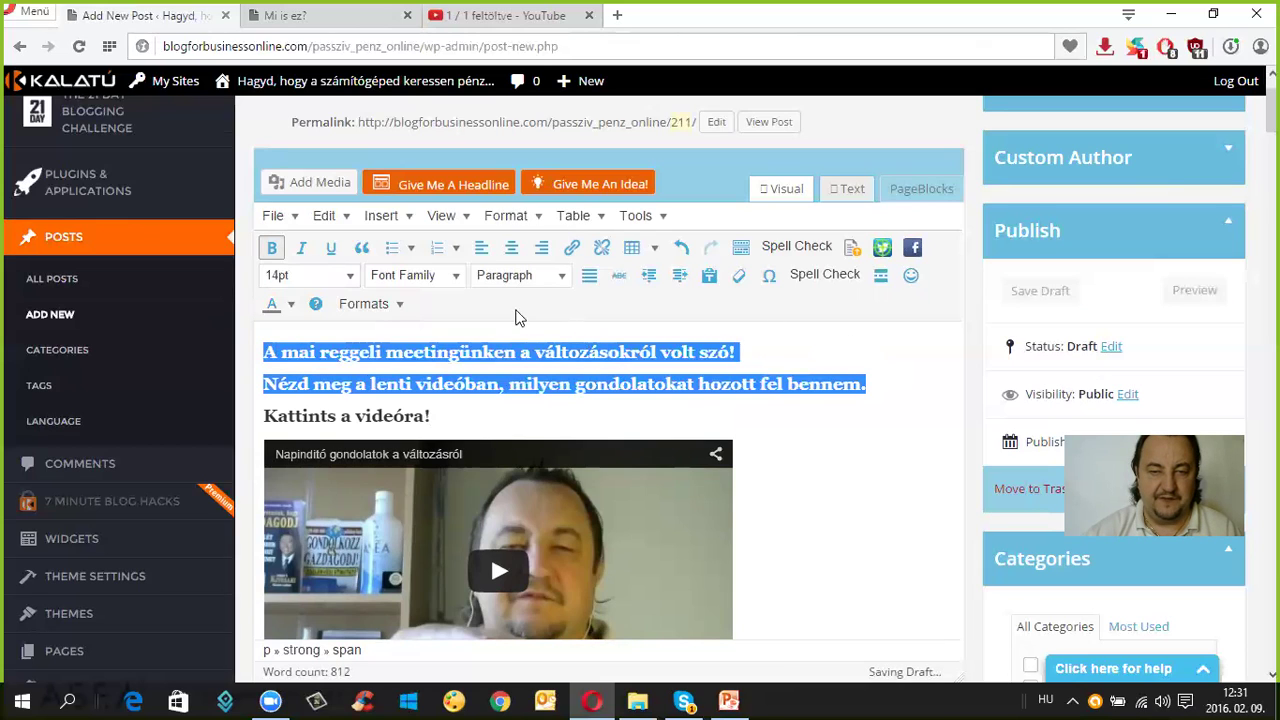
pyautogui.click(291, 304)
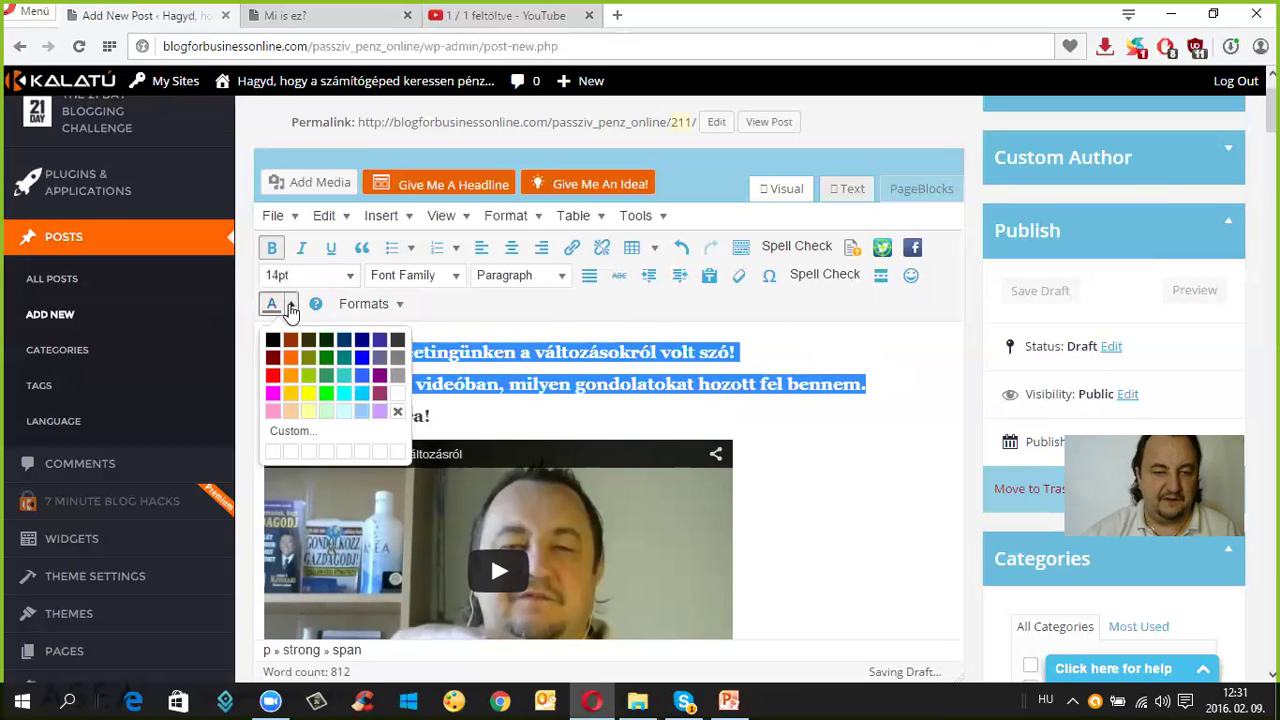
pyautogui.click(352, 345)
# - Colour the "Kattints a videóra!" line red
pyautogui.moveTo(442, 417); pyautogui.dragTo(263, 415)
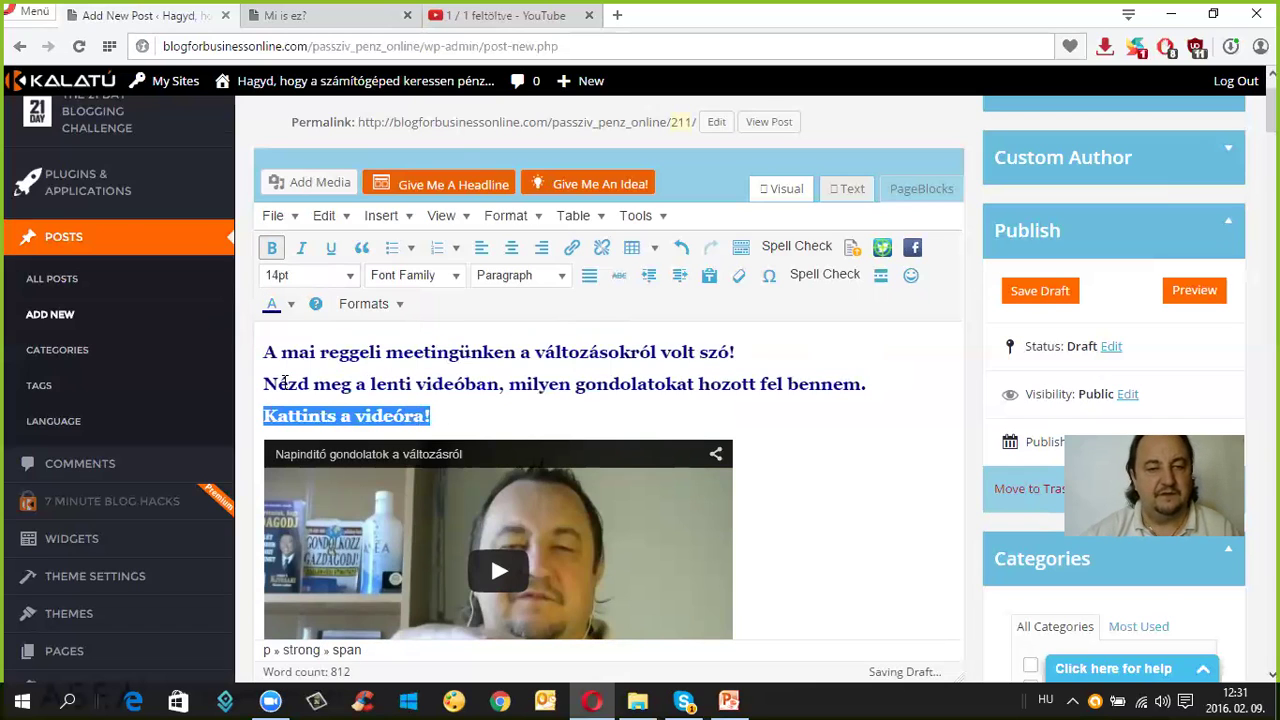
pyautogui.click(291, 304)
pyautogui.click(272, 380)
pyautogui.click(819, 418)
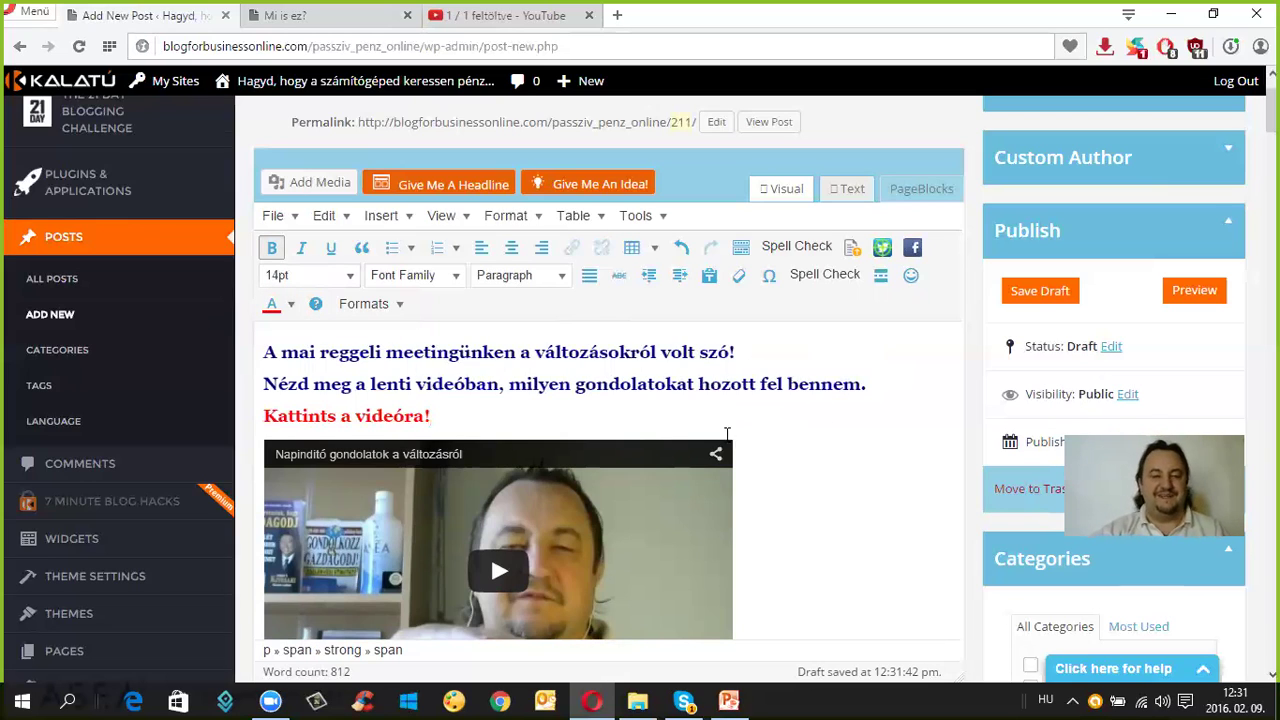
# - Review the post's body, checking the new intro against the texts and embedded videos that follow it
pyautogui.scroll(-2, 646, 502)
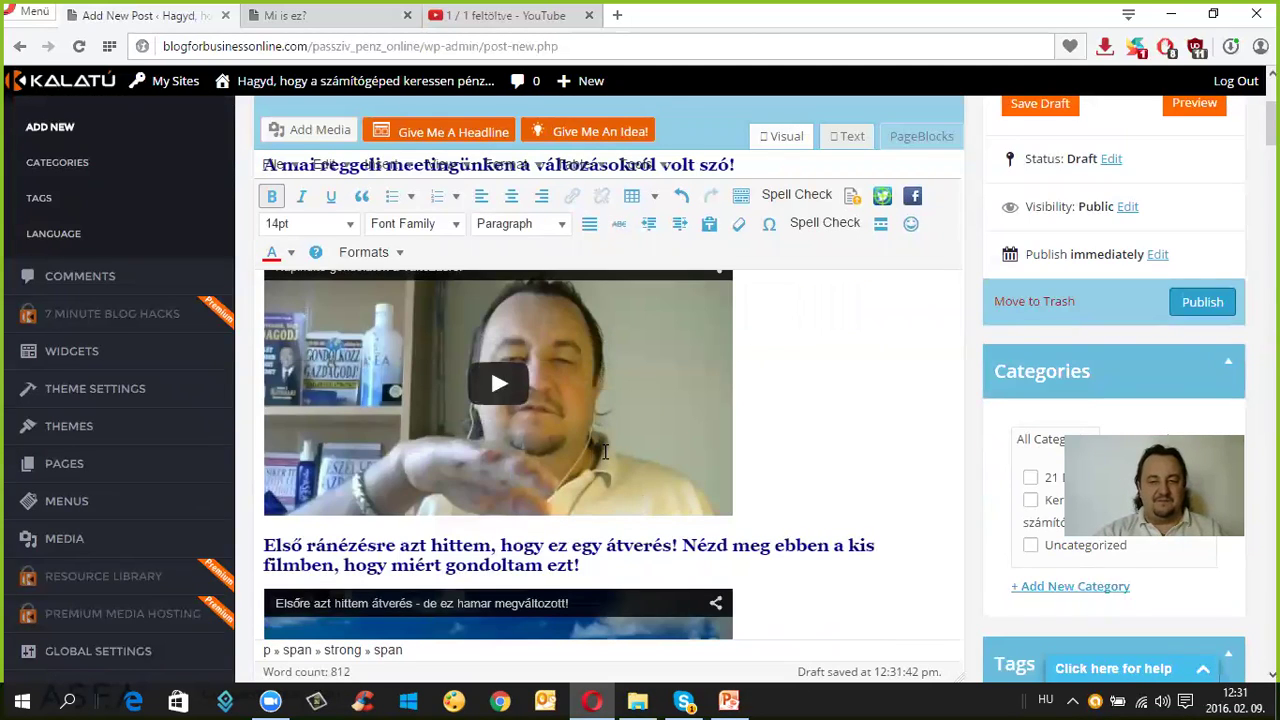
pyautogui.scroll(1, 626, 456)
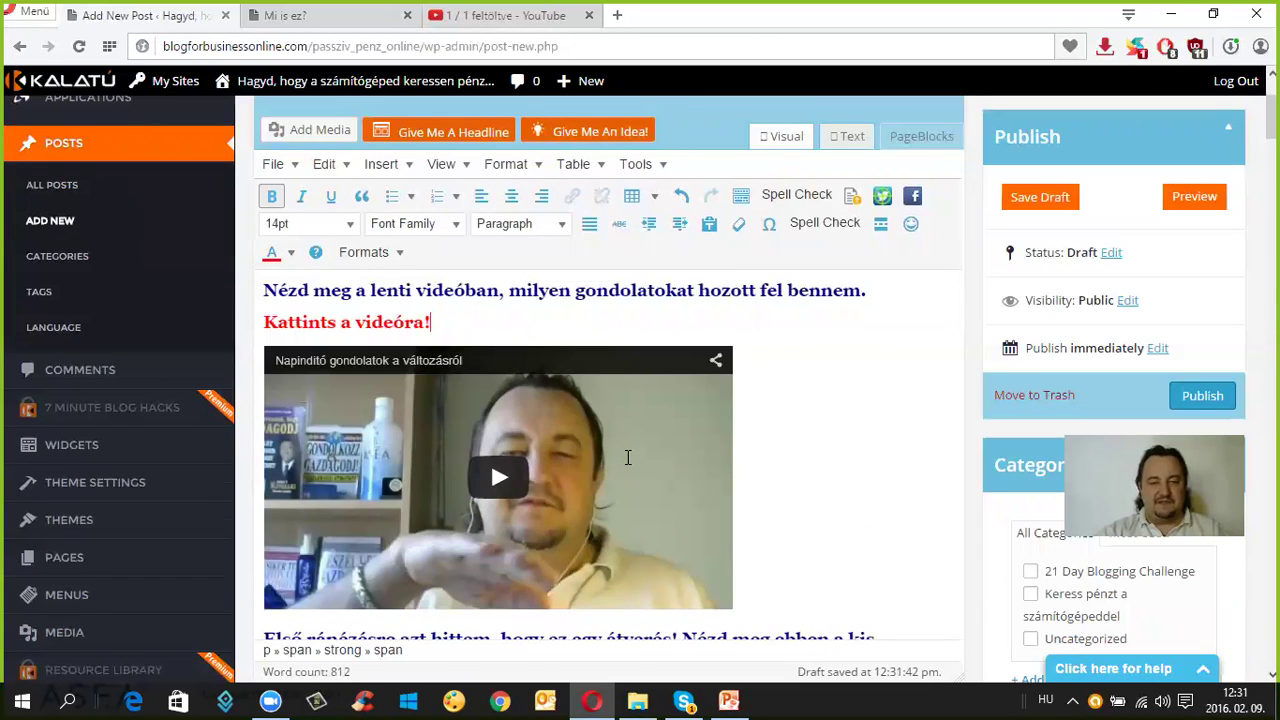
pyautogui.scroll(2, 628, 458)
pyautogui.scroll(-2, 628, 458)
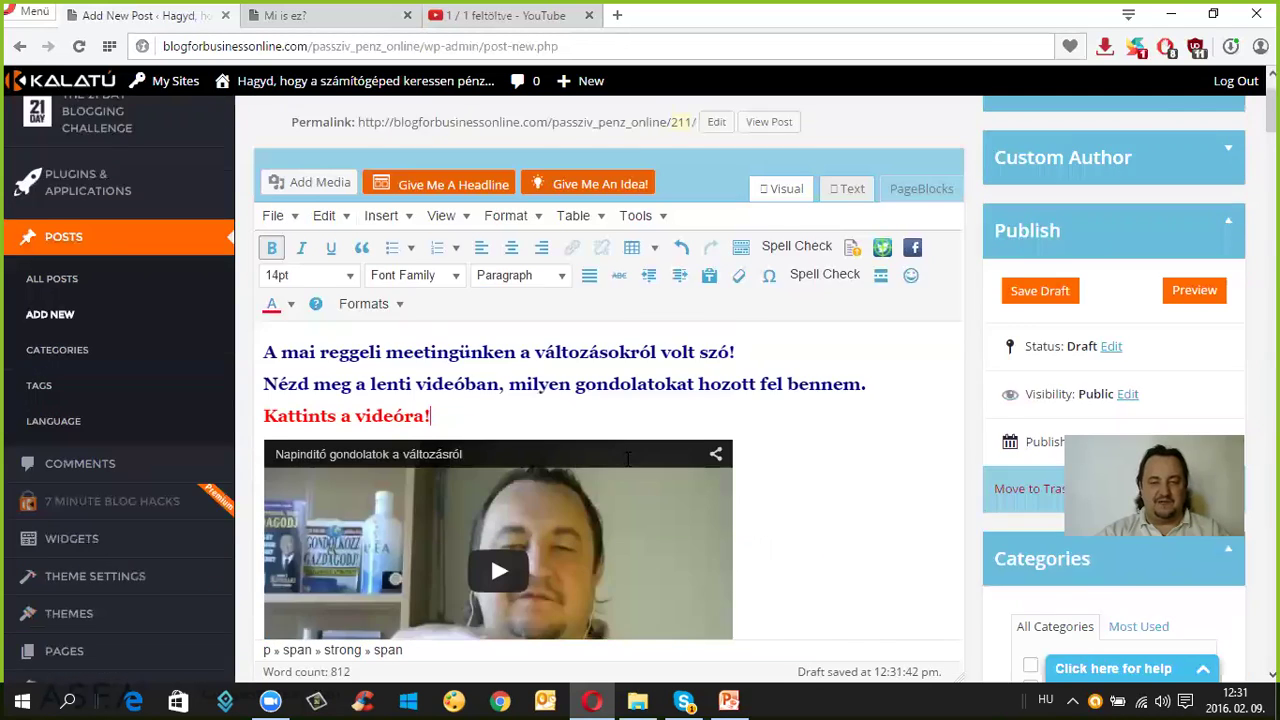
pyautogui.scroll(-1, 628, 459)
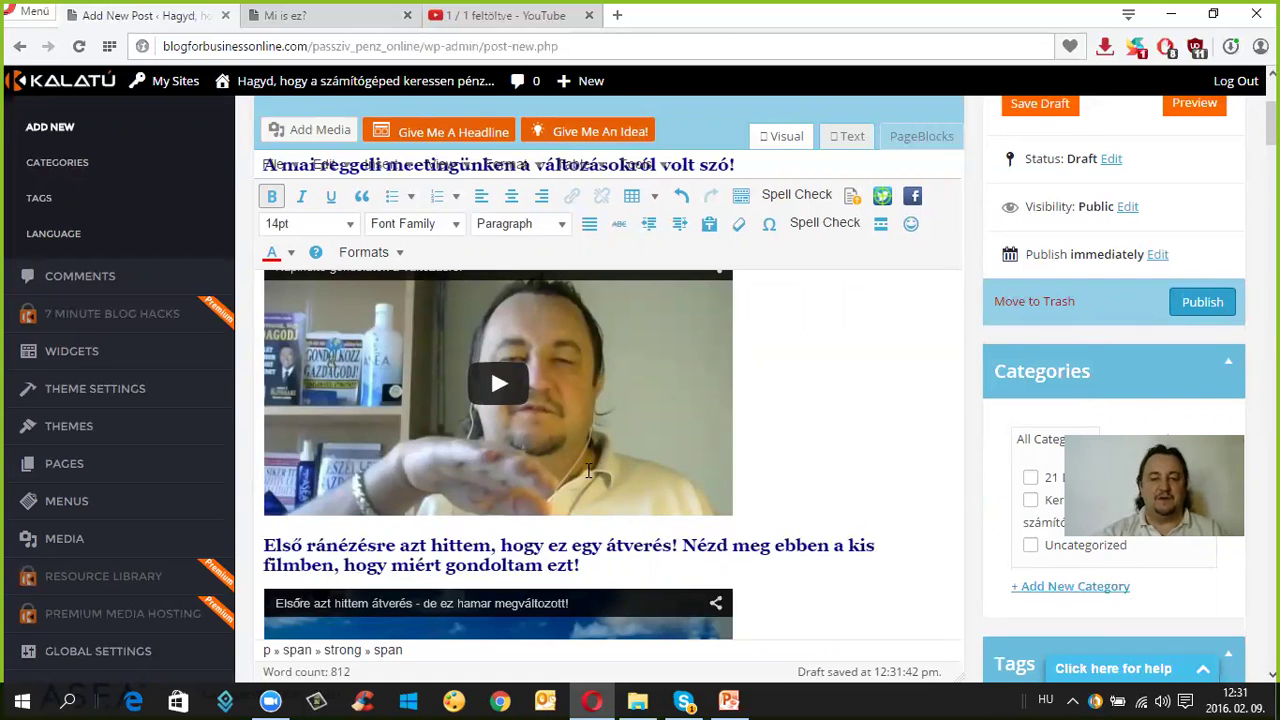
pyautogui.scroll(-1, 590, 470)
pyautogui.scroll(-2, 594, 490)
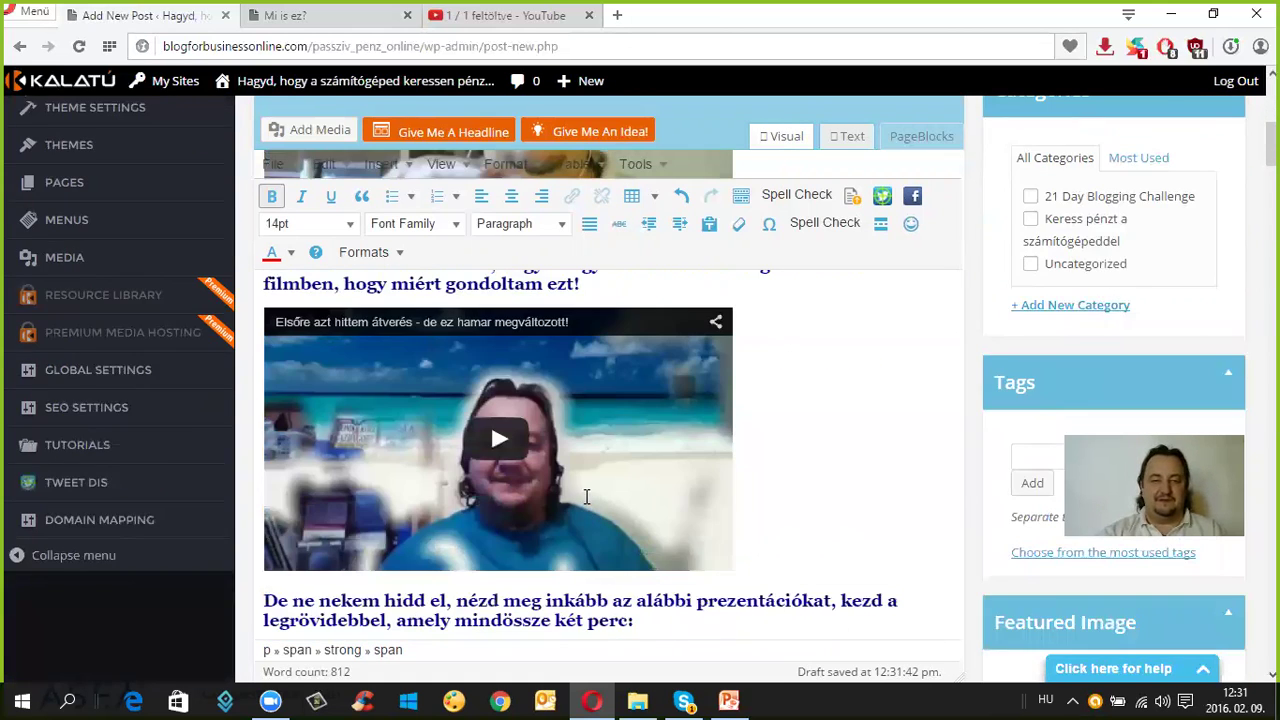
pyautogui.scroll(1, 588, 500)
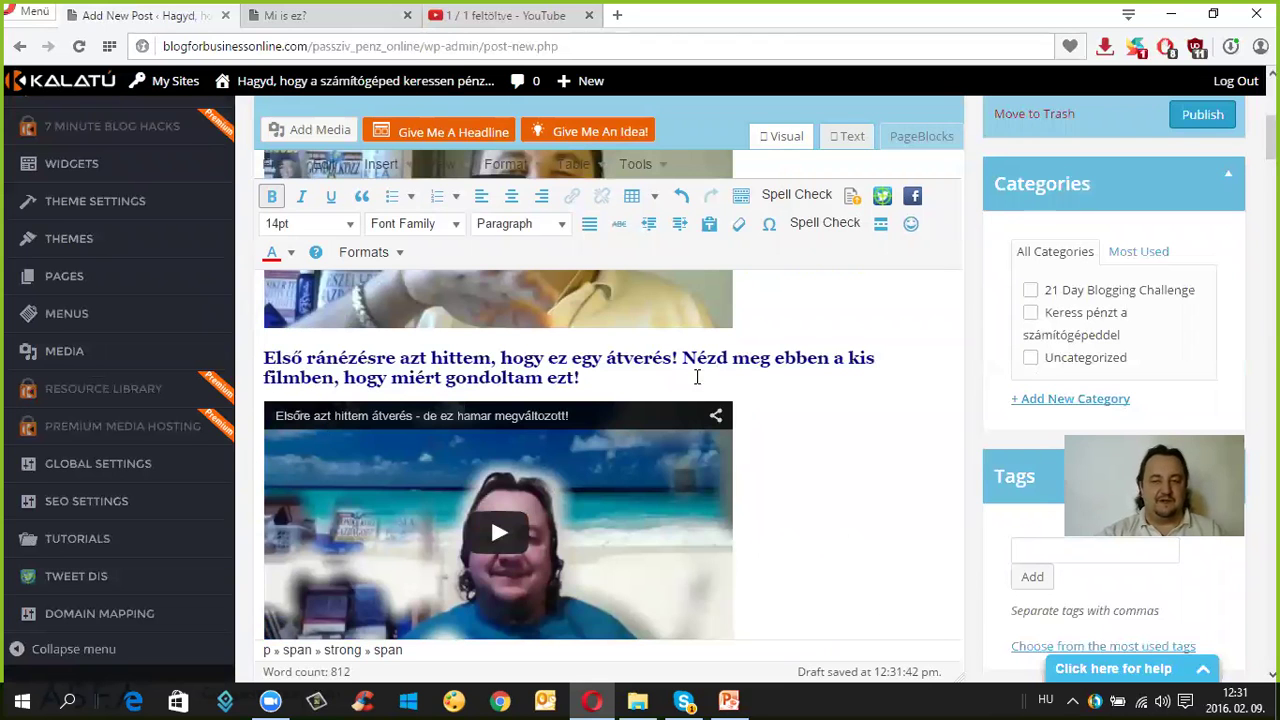
pyautogui.scroll(-9, 565, 430)
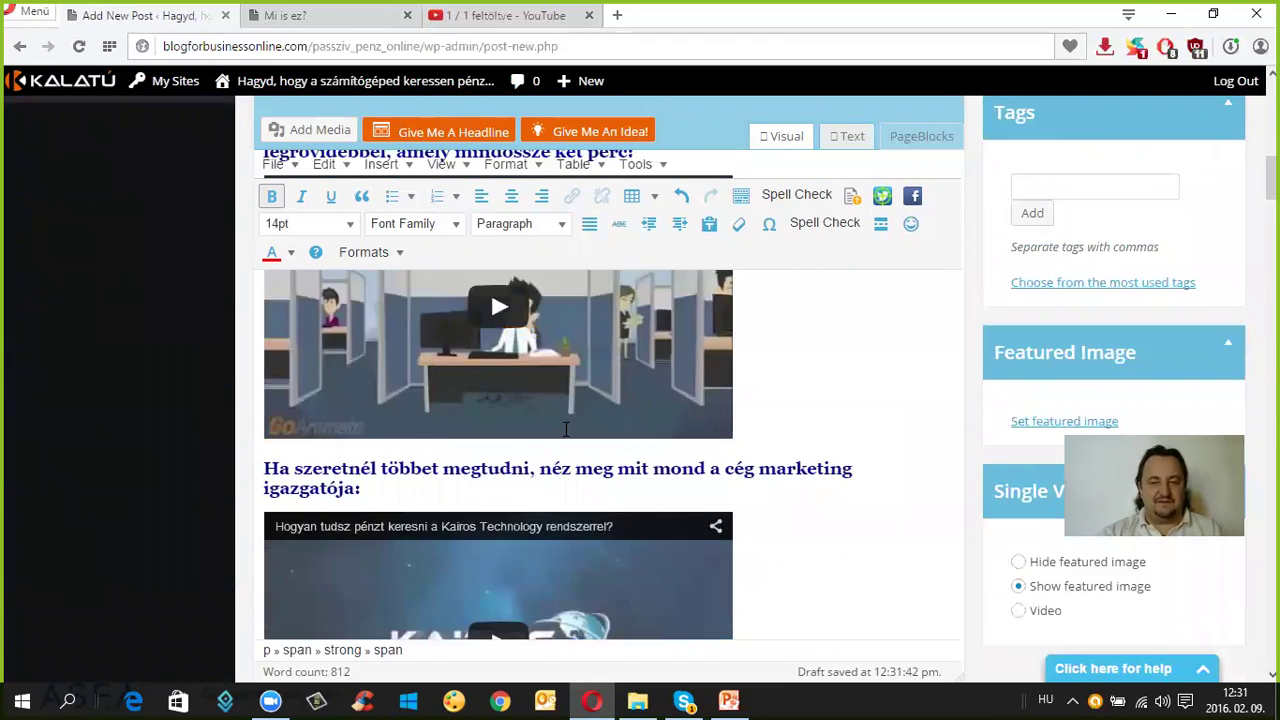
pyautogui.scroll(-6, 566, 430)
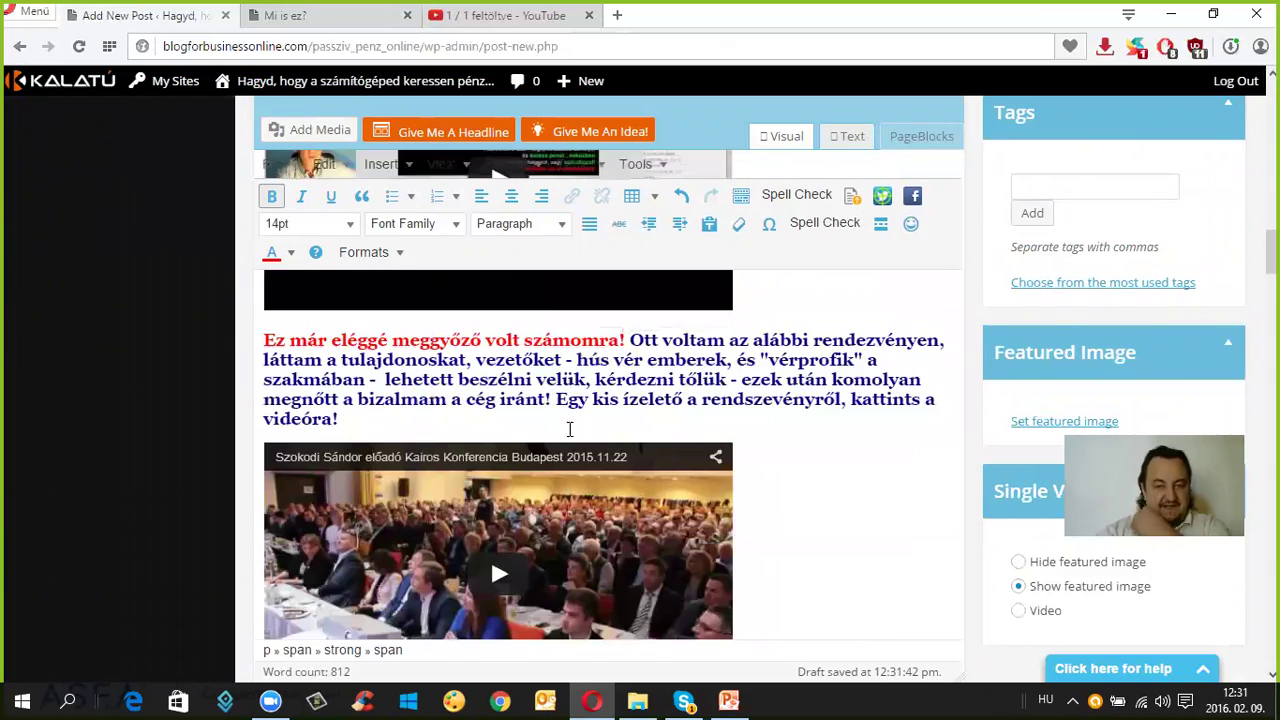
pyautogui.scroll(15, 569, 429)
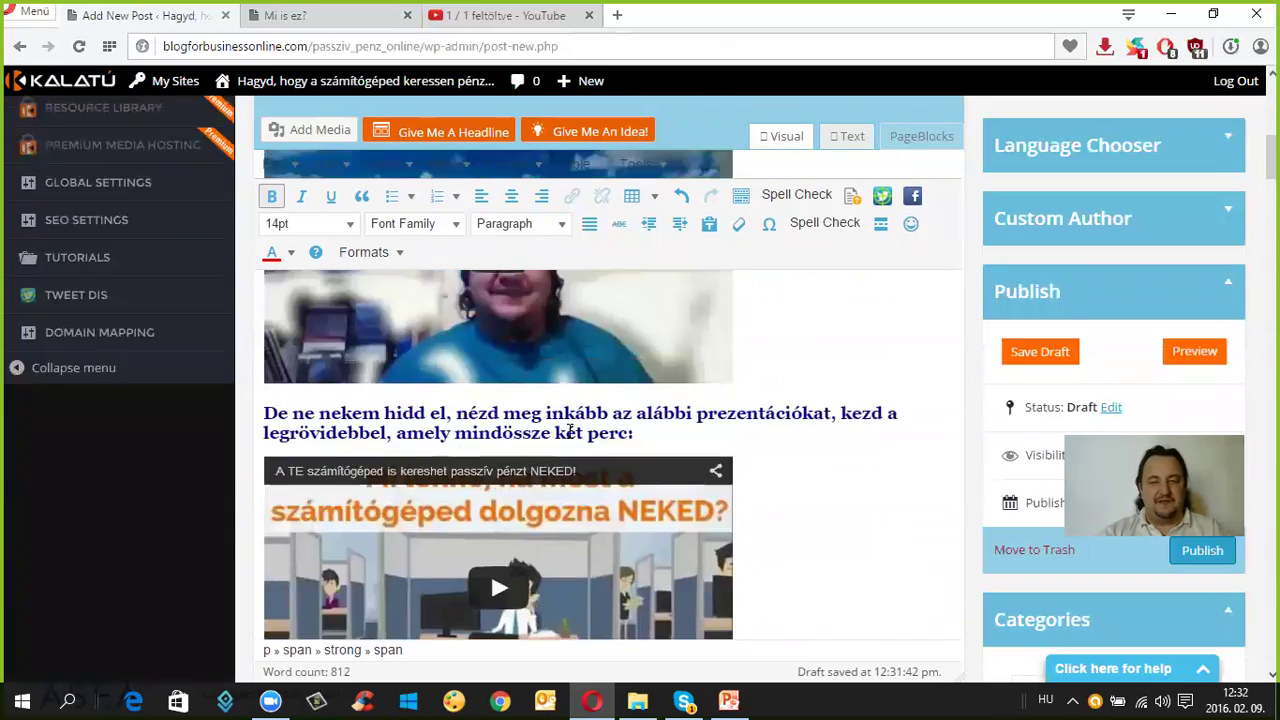
pyautogui.scroll(4, 856, 421)
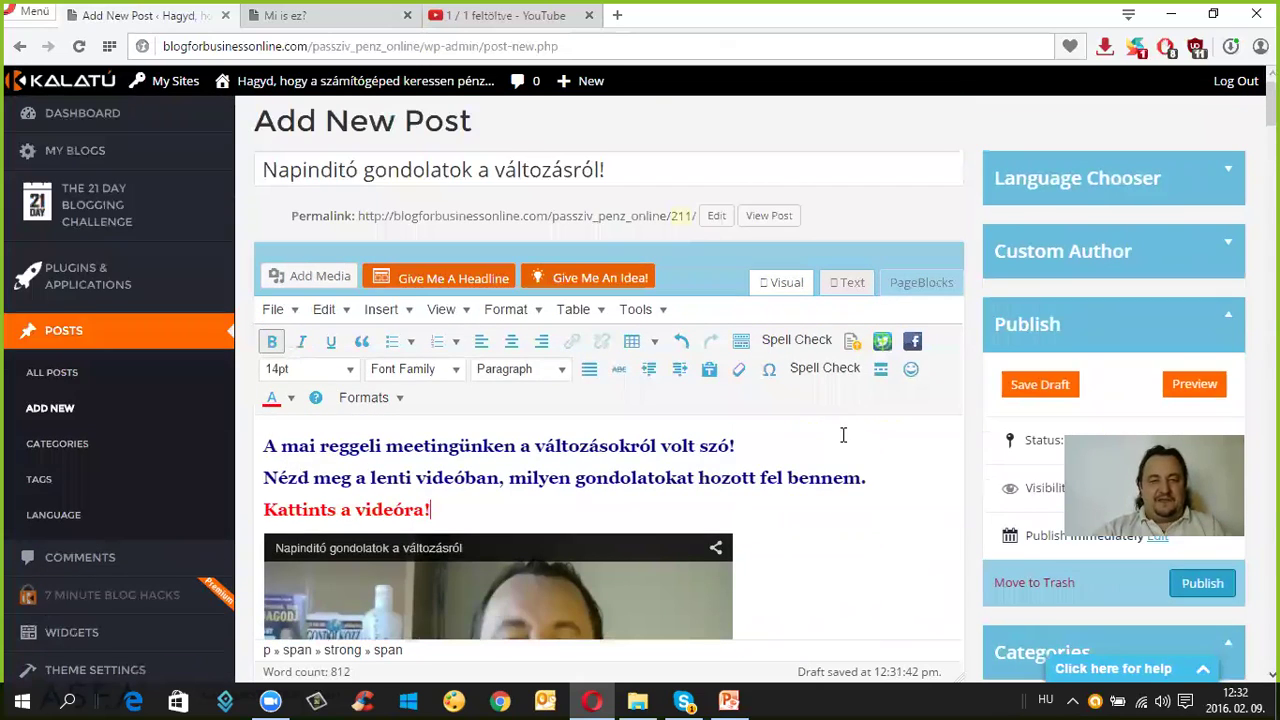
# - Look through the end of the post and the SEO, excerpt and Facebook Sharing Settings sections below the editor
pyautogui.scroll(-3, 834, 431)
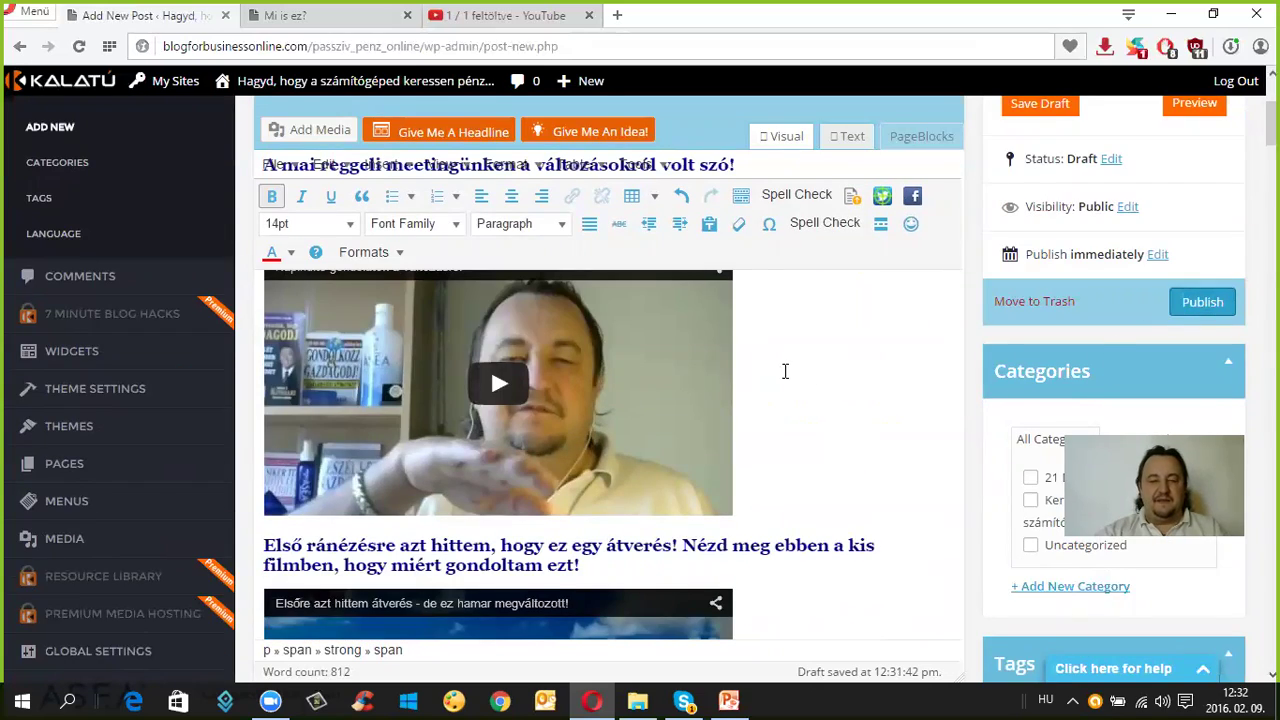
pyautogui.scroll(-15, 785, 371)
pyautogui.scroll(-20, 788, 373)
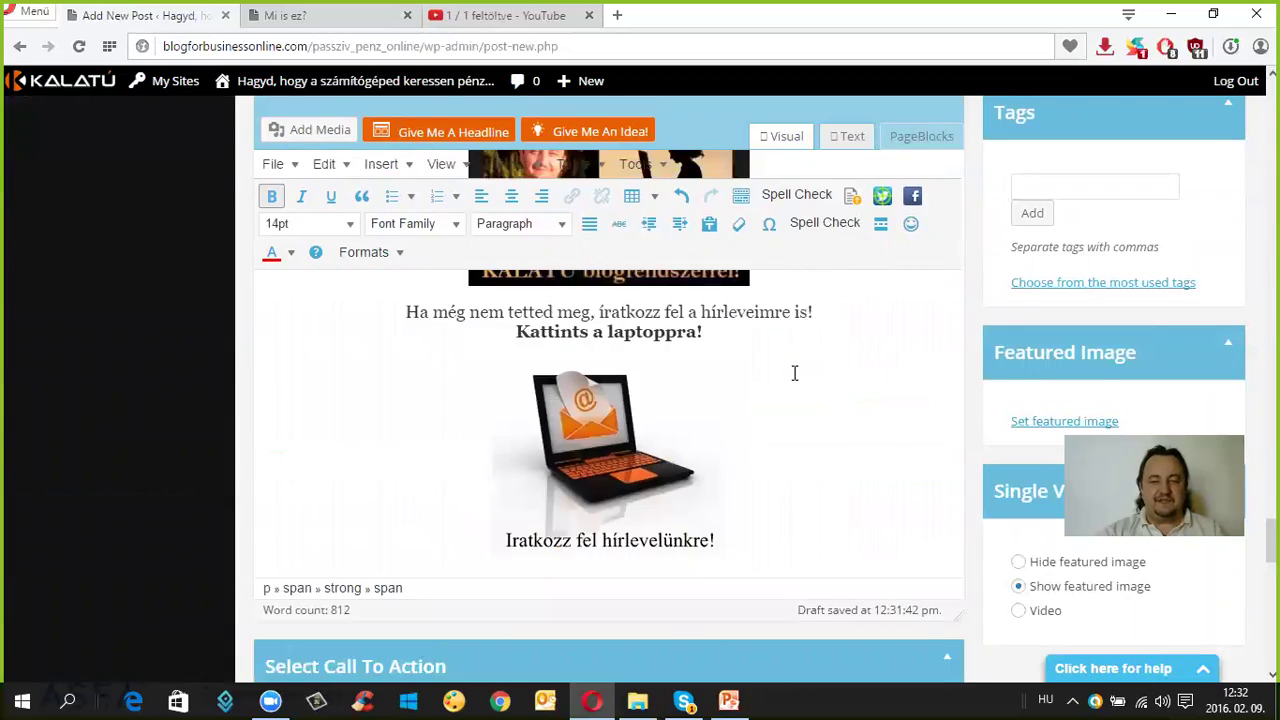
pyautogui.scroll(-5, 792, 373)
pyautogui.scroll(2, 802, 362)
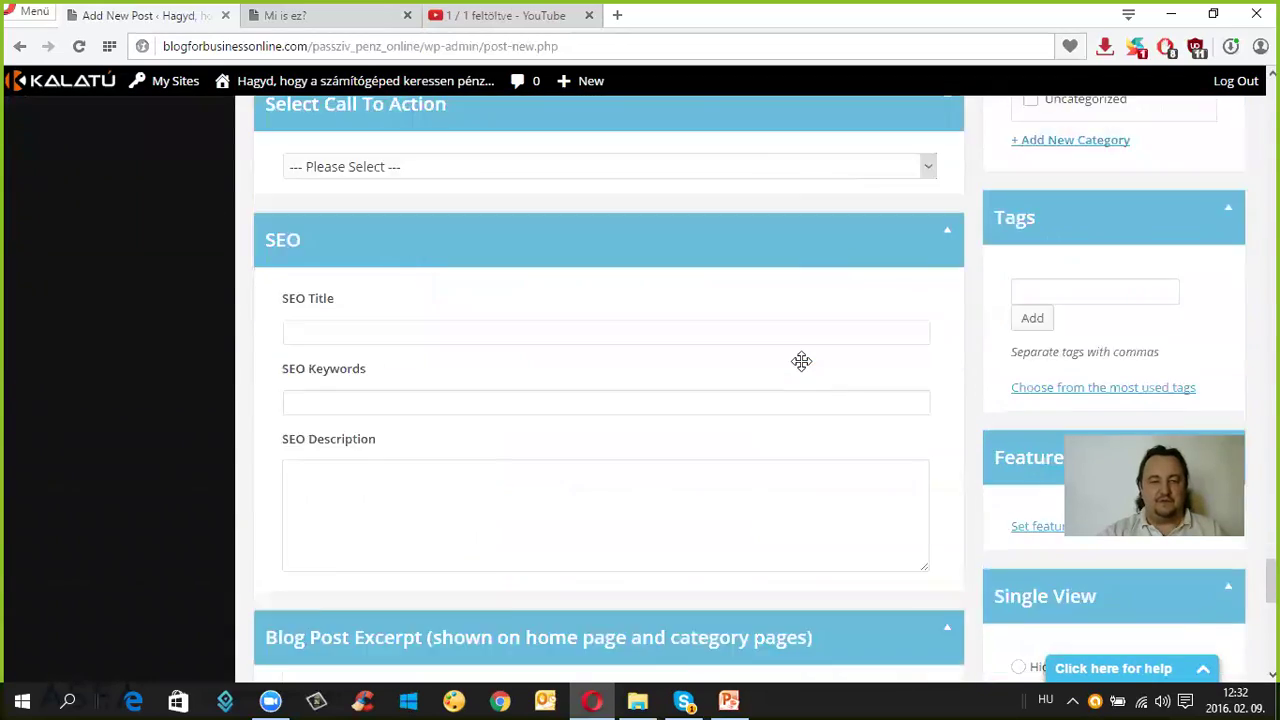
pyautogui.scroll(-9, 804, 366)
pyautogui.scroll(3, 800, 368)
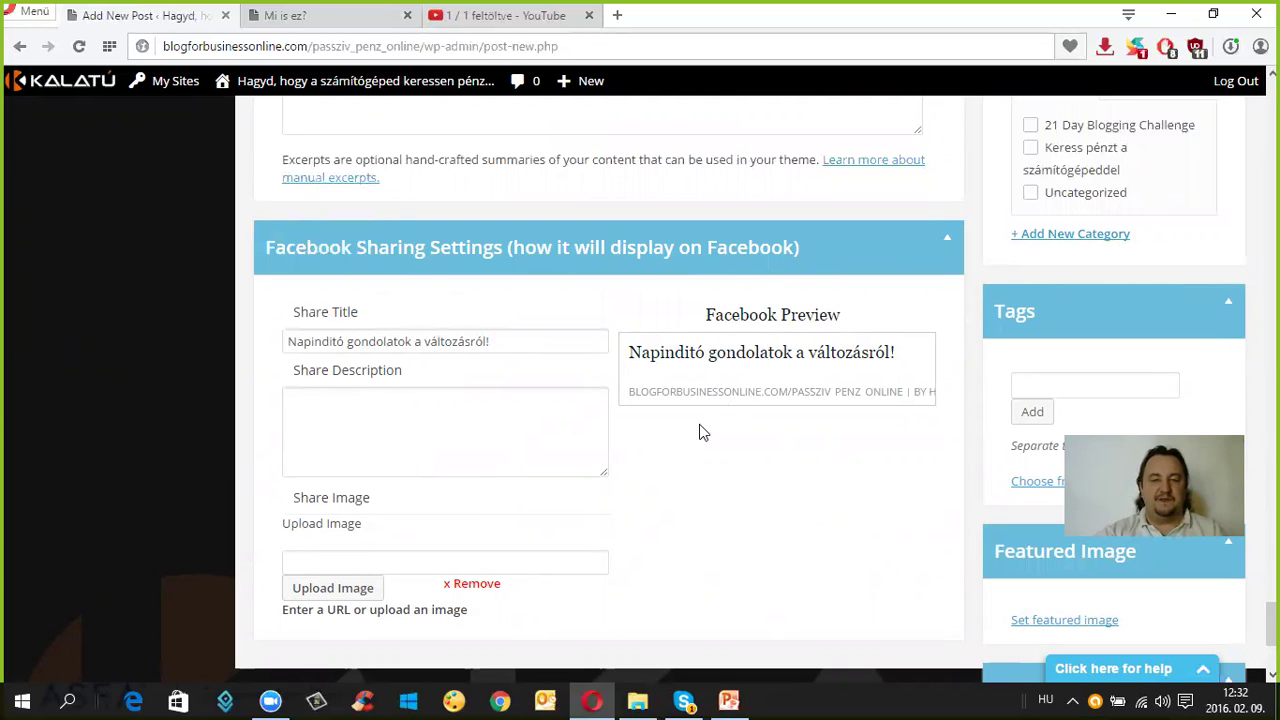
# - Return to the new "Napinditó gondolatok a változásról" video below the "Kattints a videóra!" line in the post editor
pyautogui.scroll(10, 700, 431)
pyautogui.scroll(15, 768, 366)
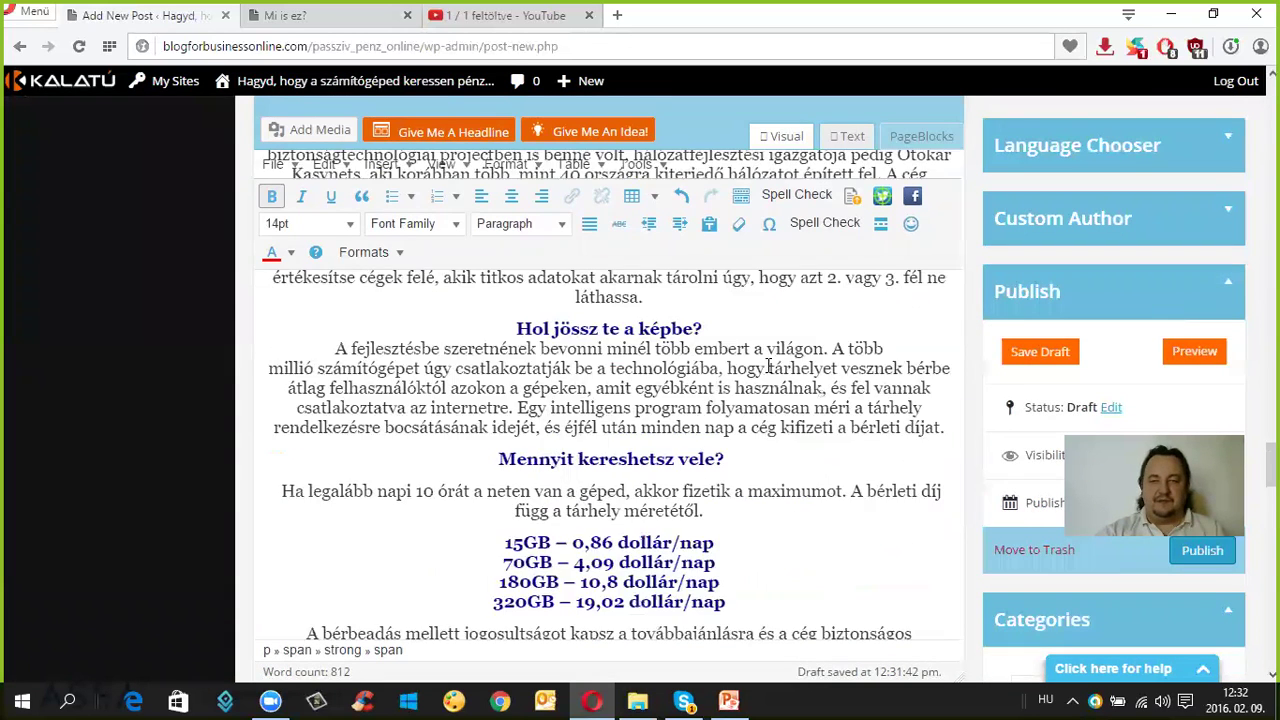
pyautogui.scroll(10, 776, 363)
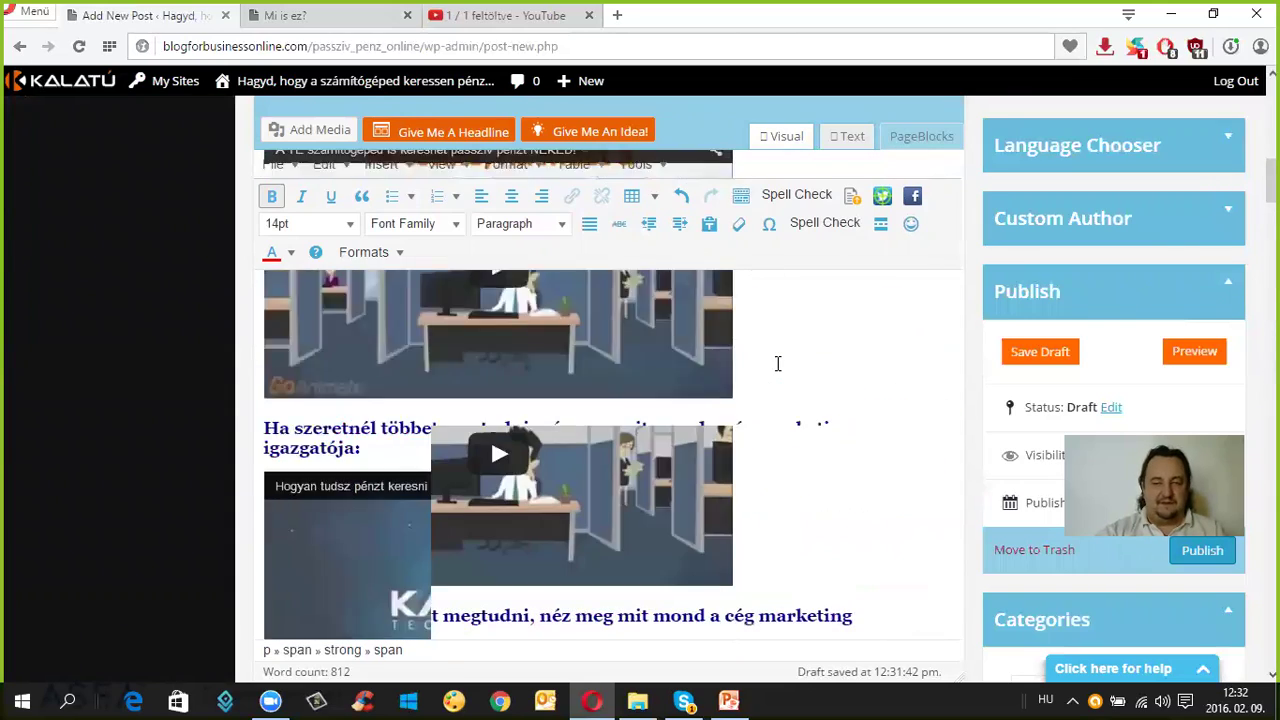
pyautogui.scroll(-2, 784, 362)
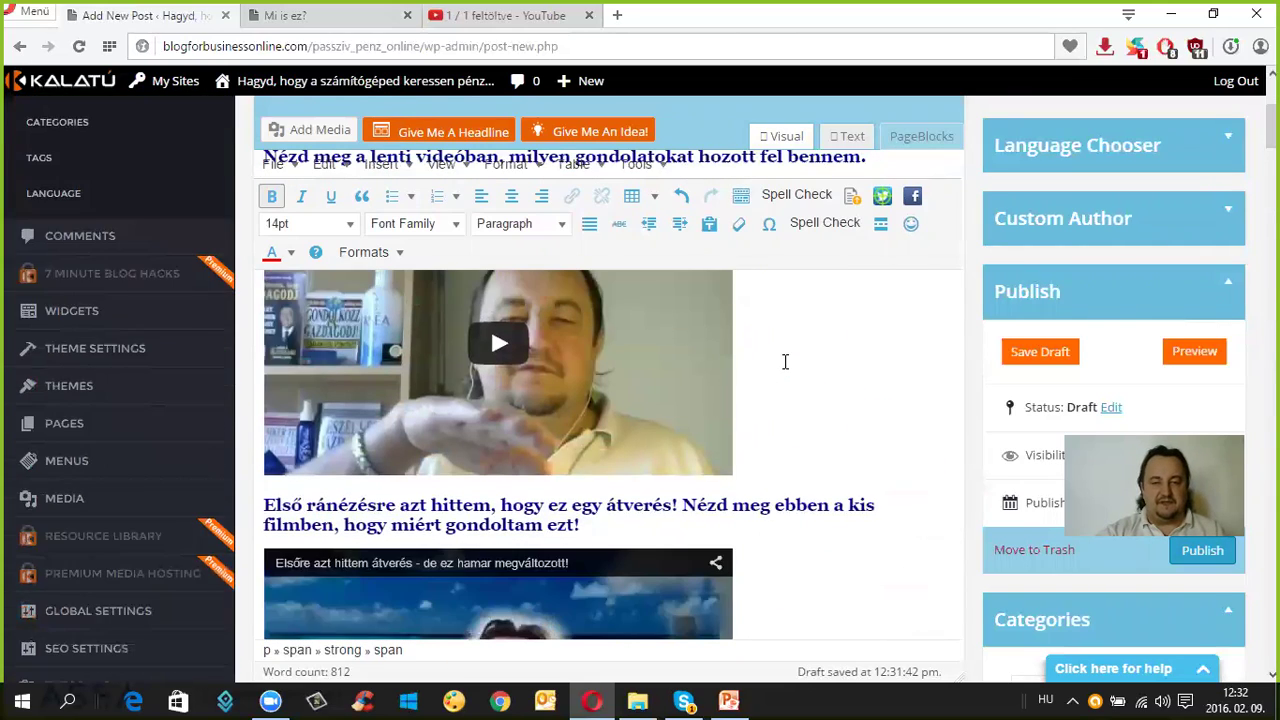
pyautogui.scroll(2, 790, 361)
pyautogui.scroll(-2, 834, 375)
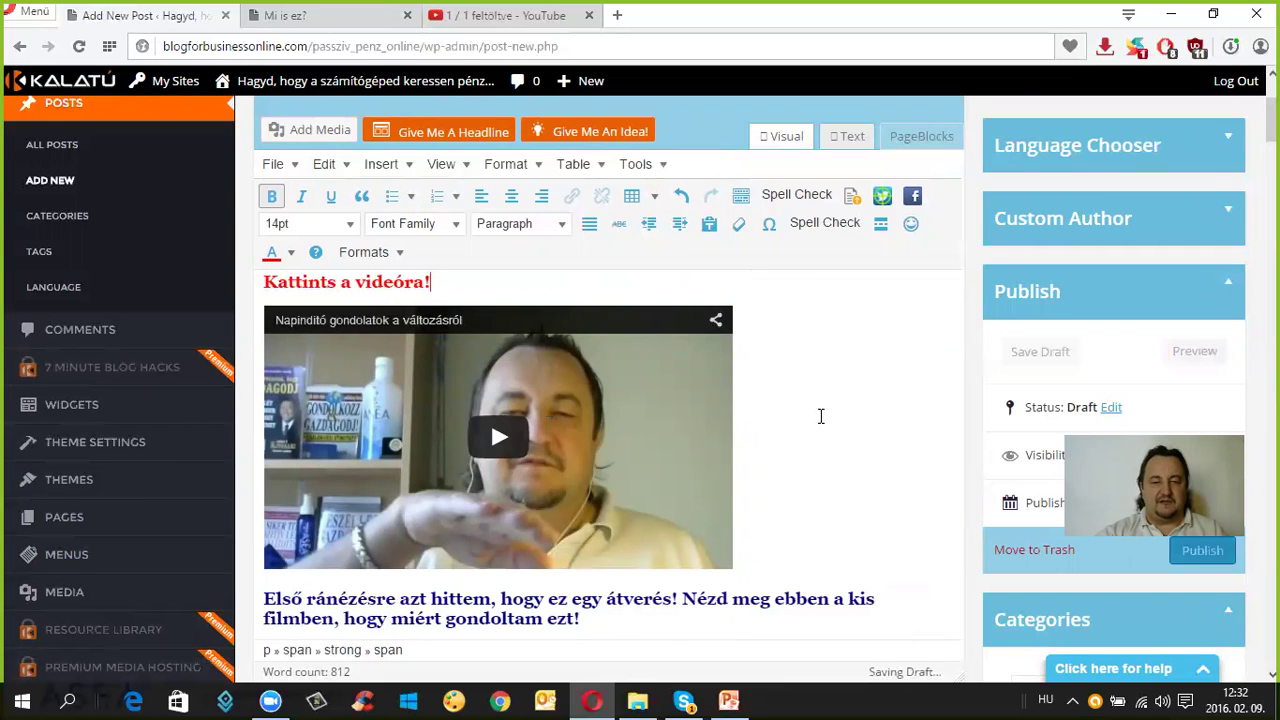
pyautogui.click(447, 700)
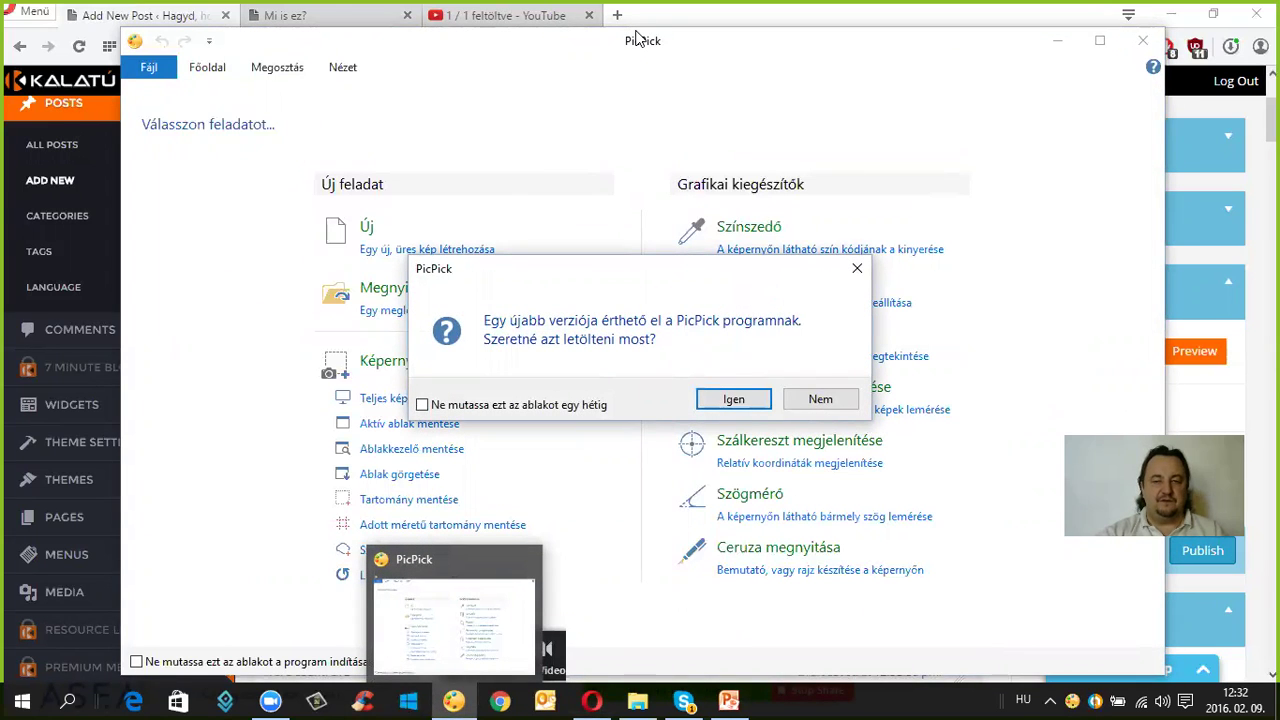
pyautogui.click(815, 399)
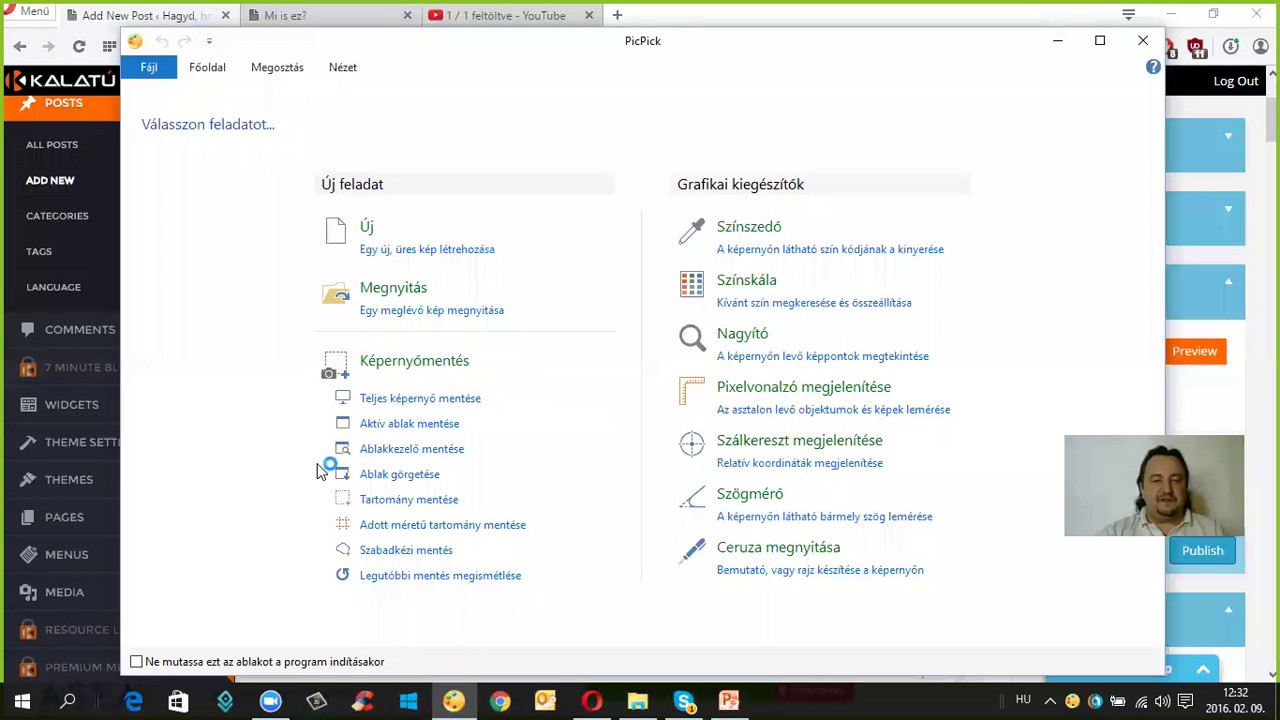
pyautogui.click(386, 503)
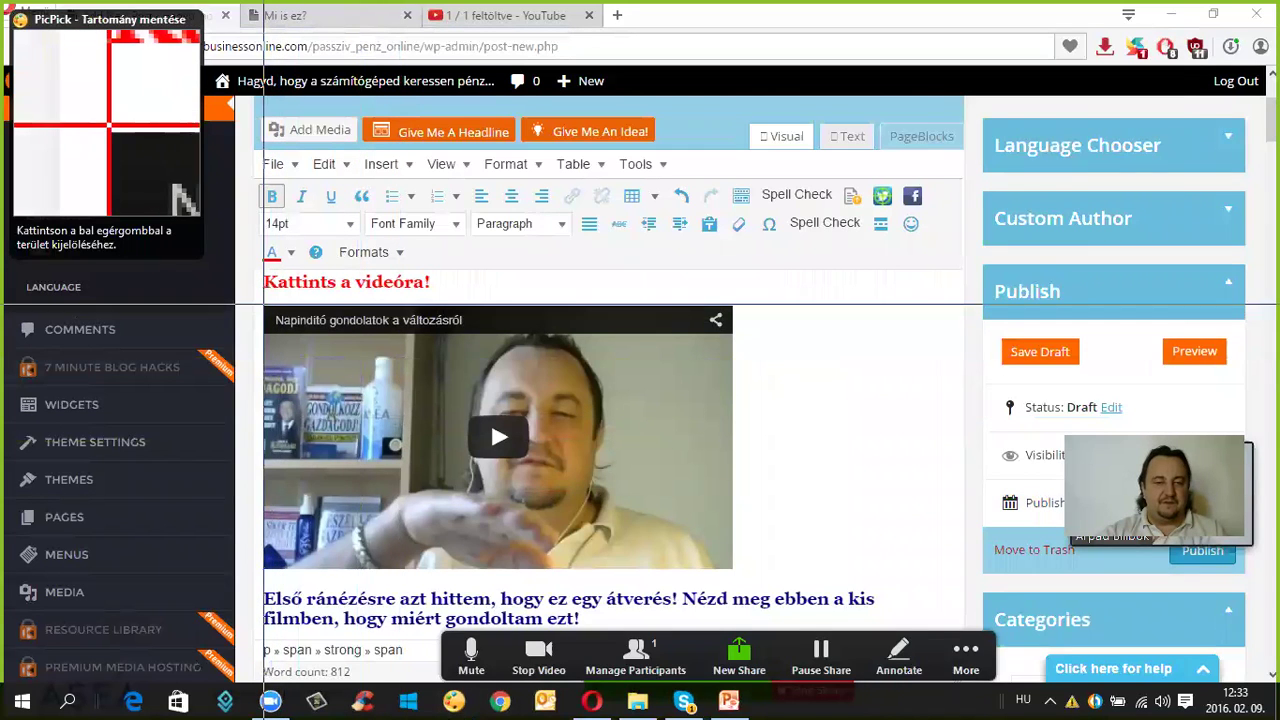
pyautogui.click(266, 305)
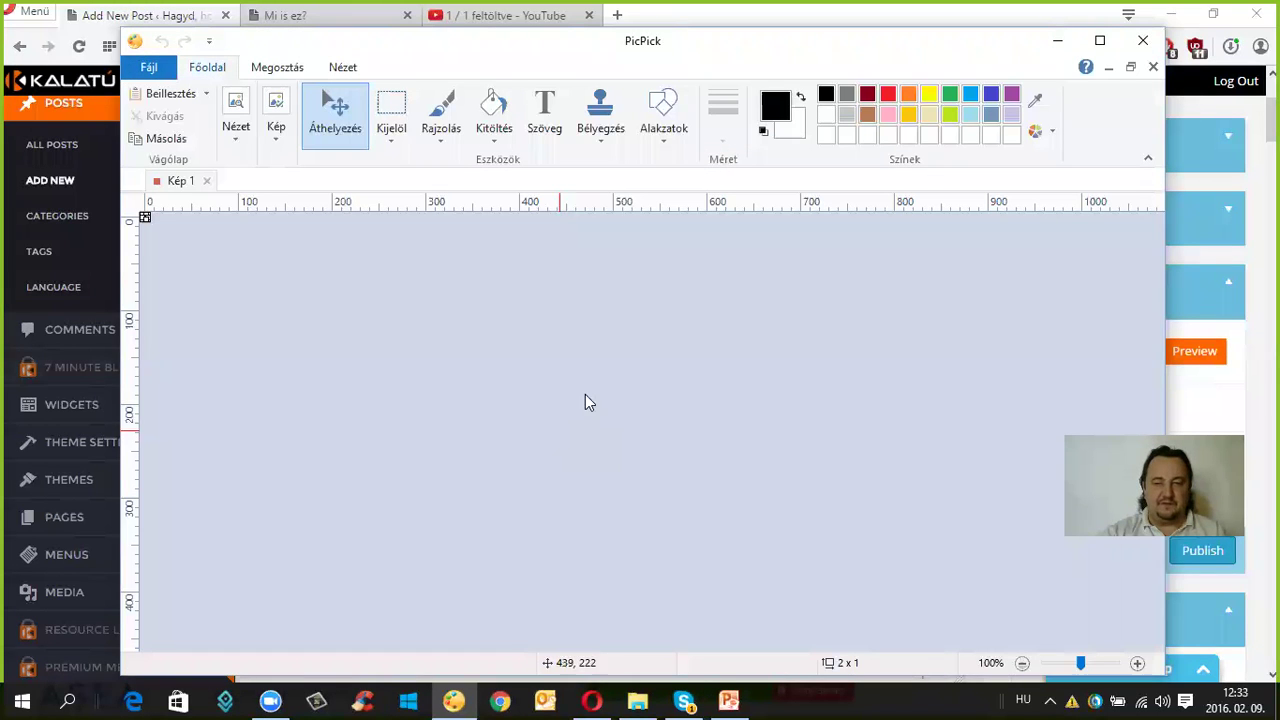
pyautogui.click(1143, 40)
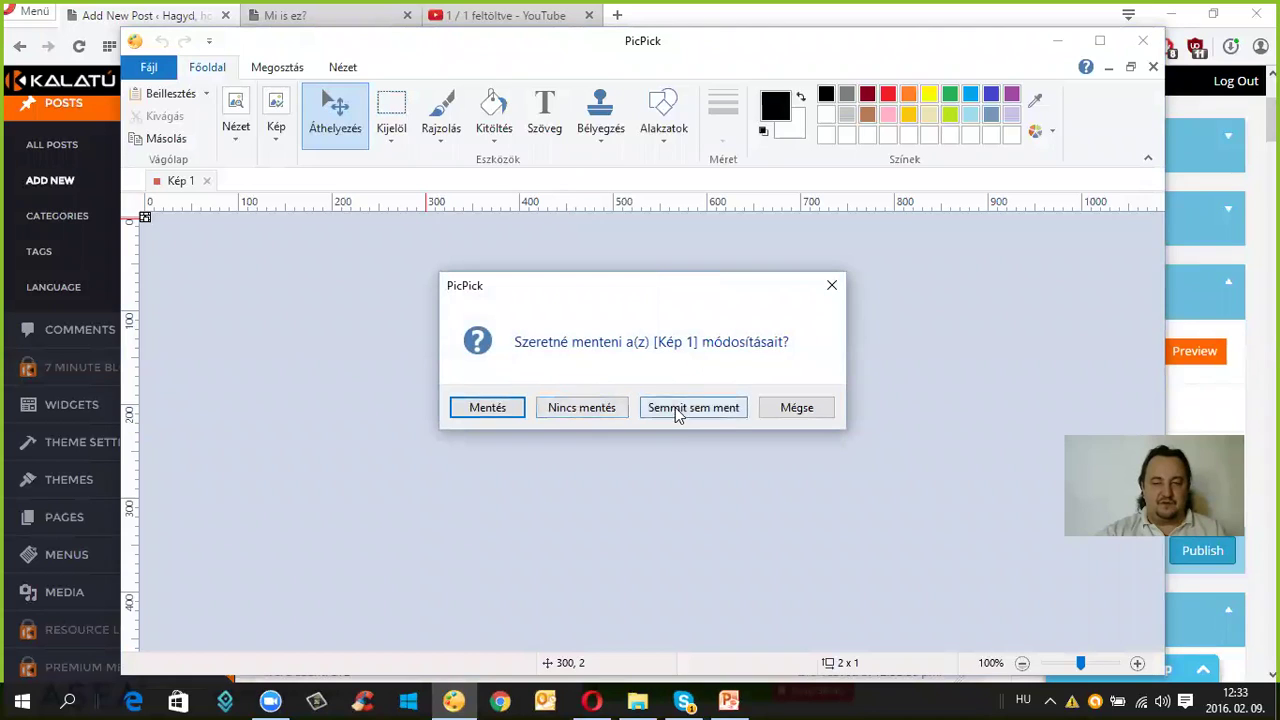
pyautogui.click(592, 410)
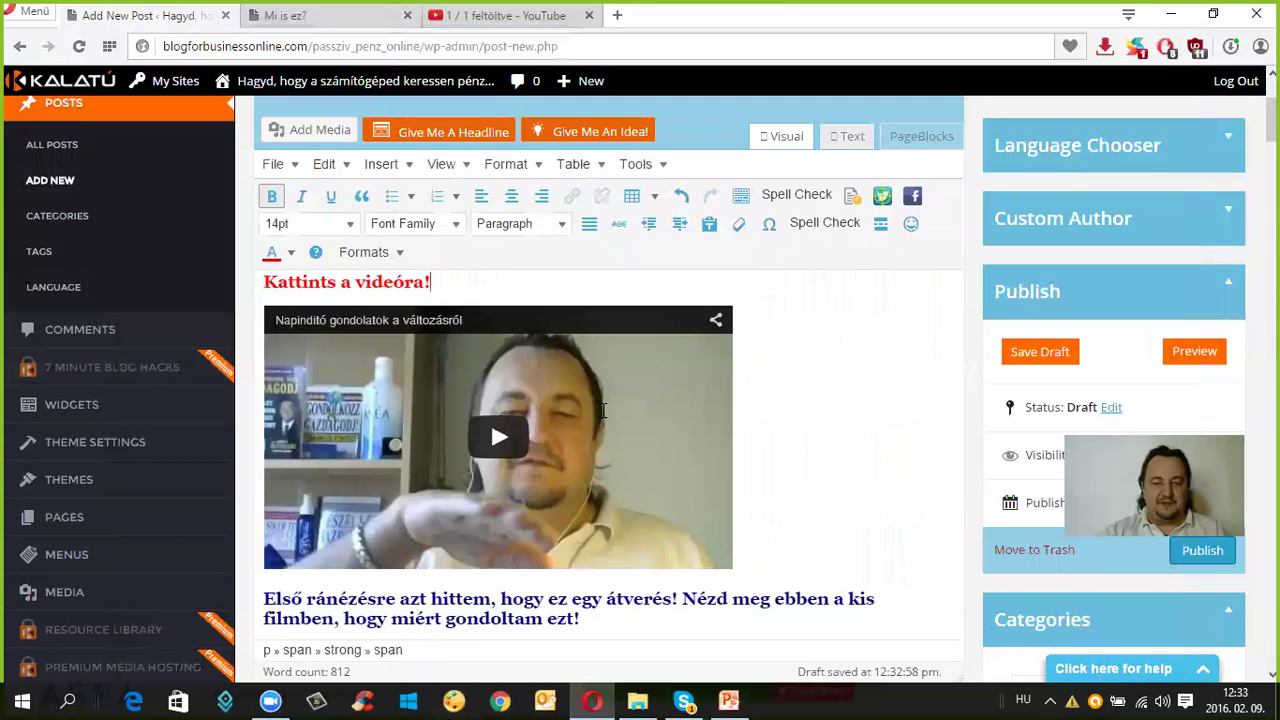
# - Switch to PicPick and capture a screen region covering the whole "Napinditó gondolatok a változásról" video preview
pyautogui.click(455, 703)
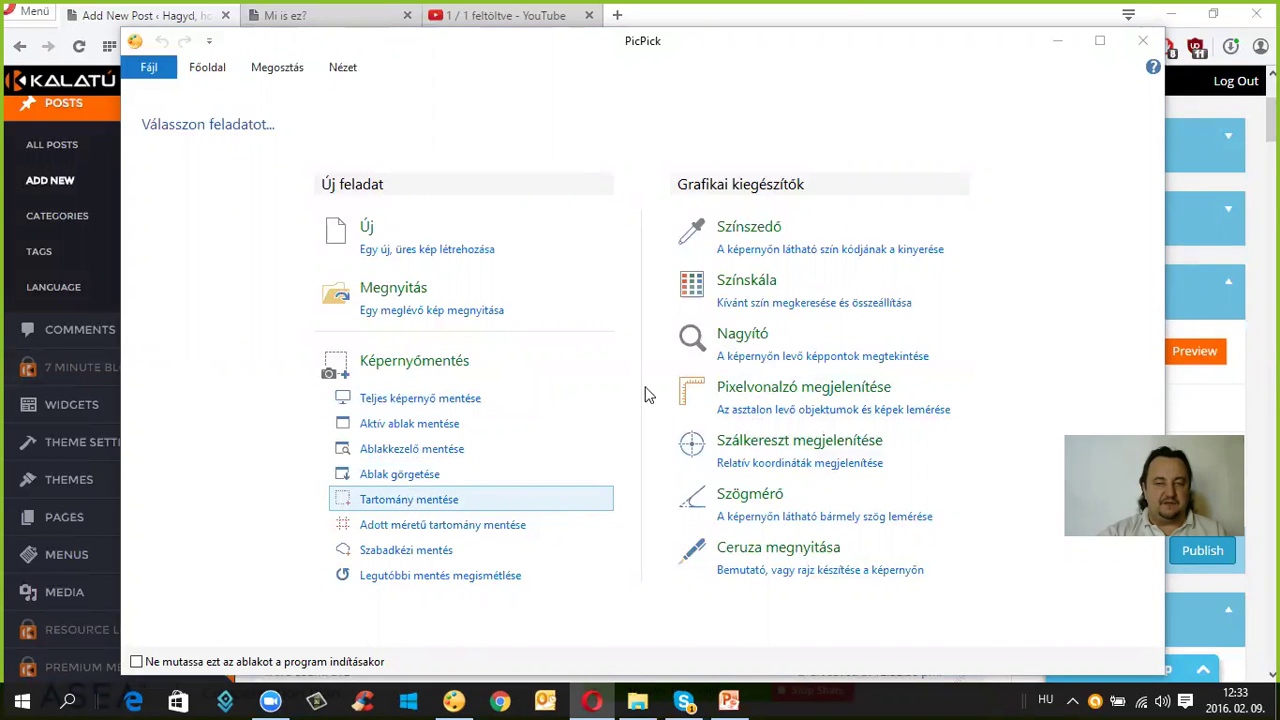
pyautogui.click(396, 506)
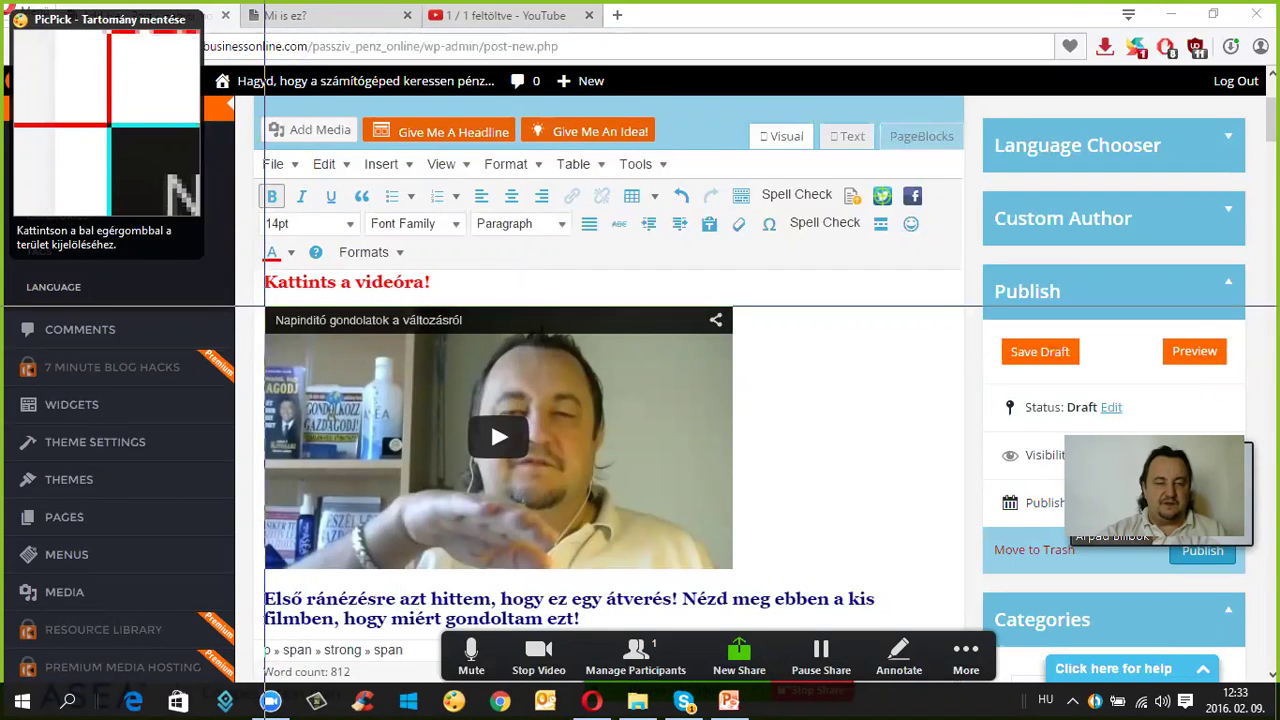
pyautogui.moveTo(290, 310); pyautogui.dragTo(732, 568)
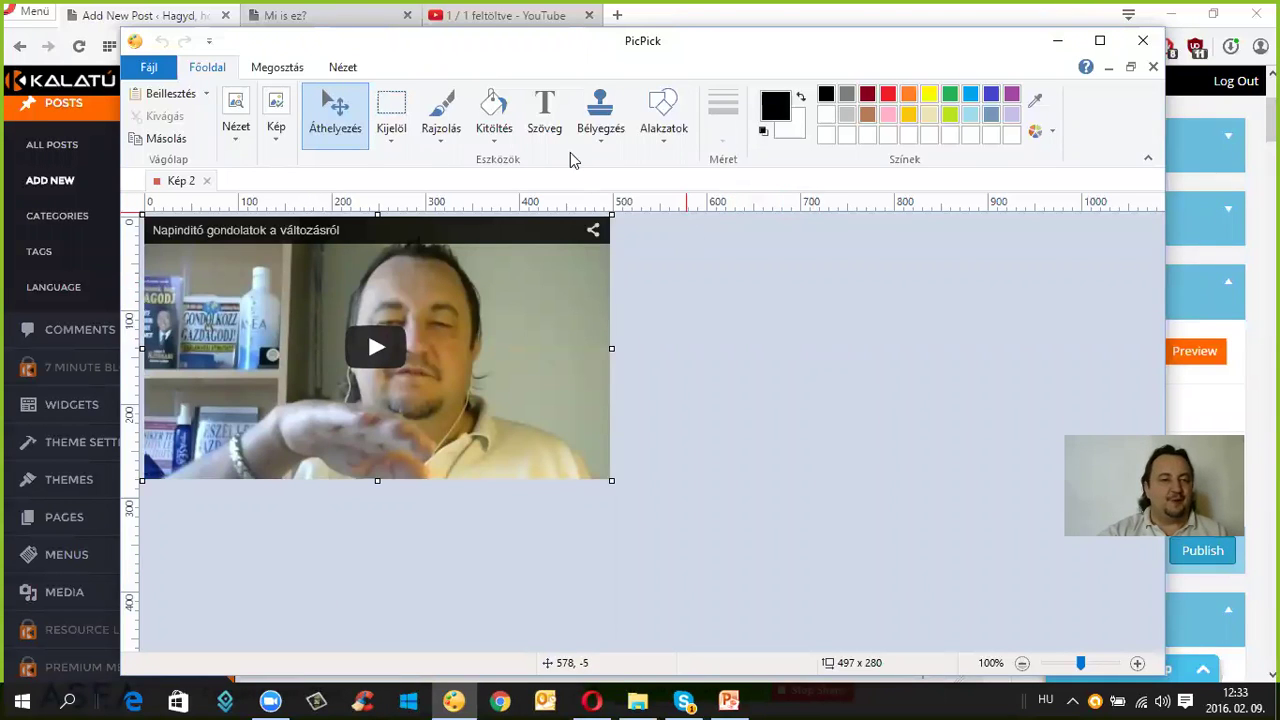
# - Save the captured image as a JPEG named én11 in the Letöltések folder and close PicPick
pyautogui.click(160, 95)
pyautogui.click(148, 67)
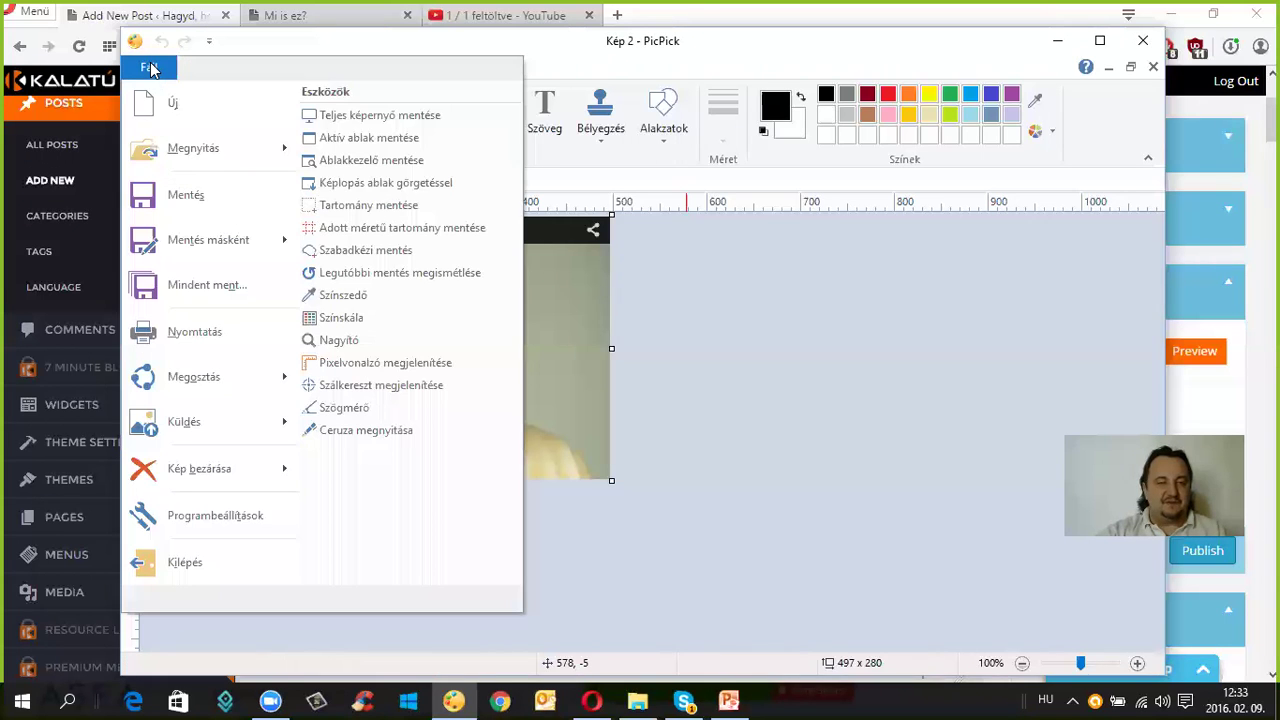
pyautogui.moveTo(211, 249)
pyautogui.click(378, 251)
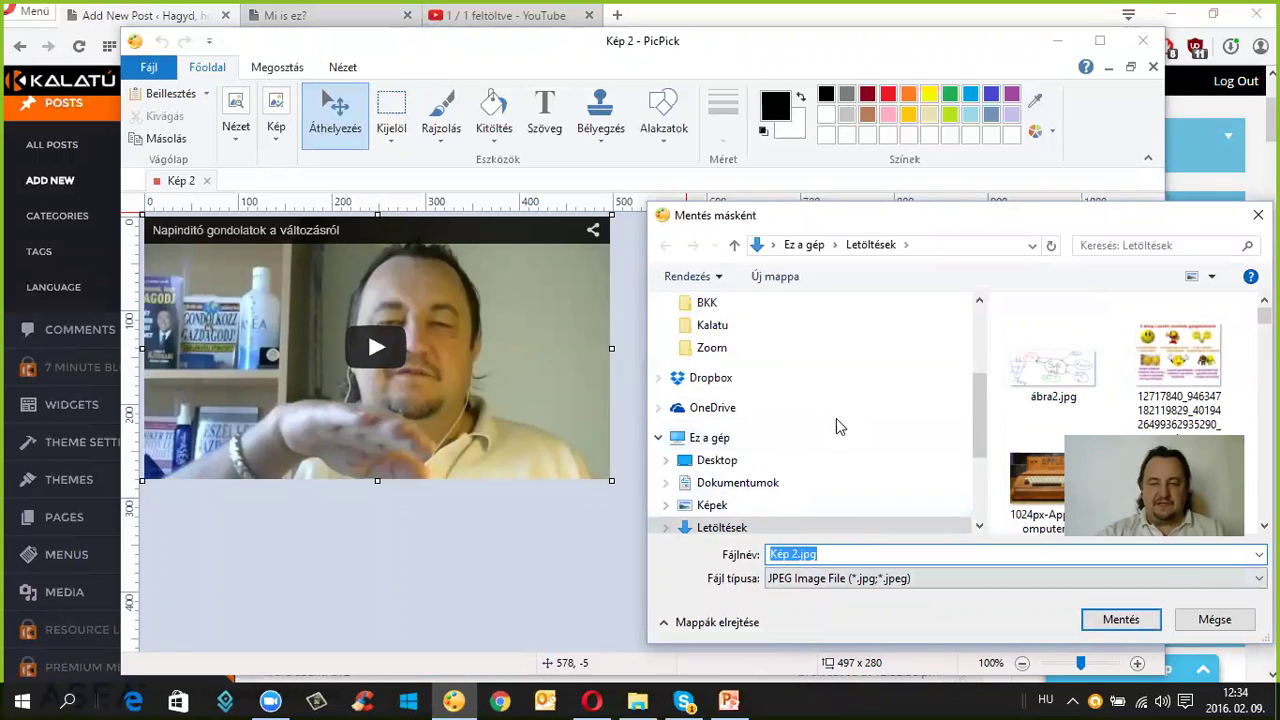
pyautogui.scroll(-1, 850, 420)
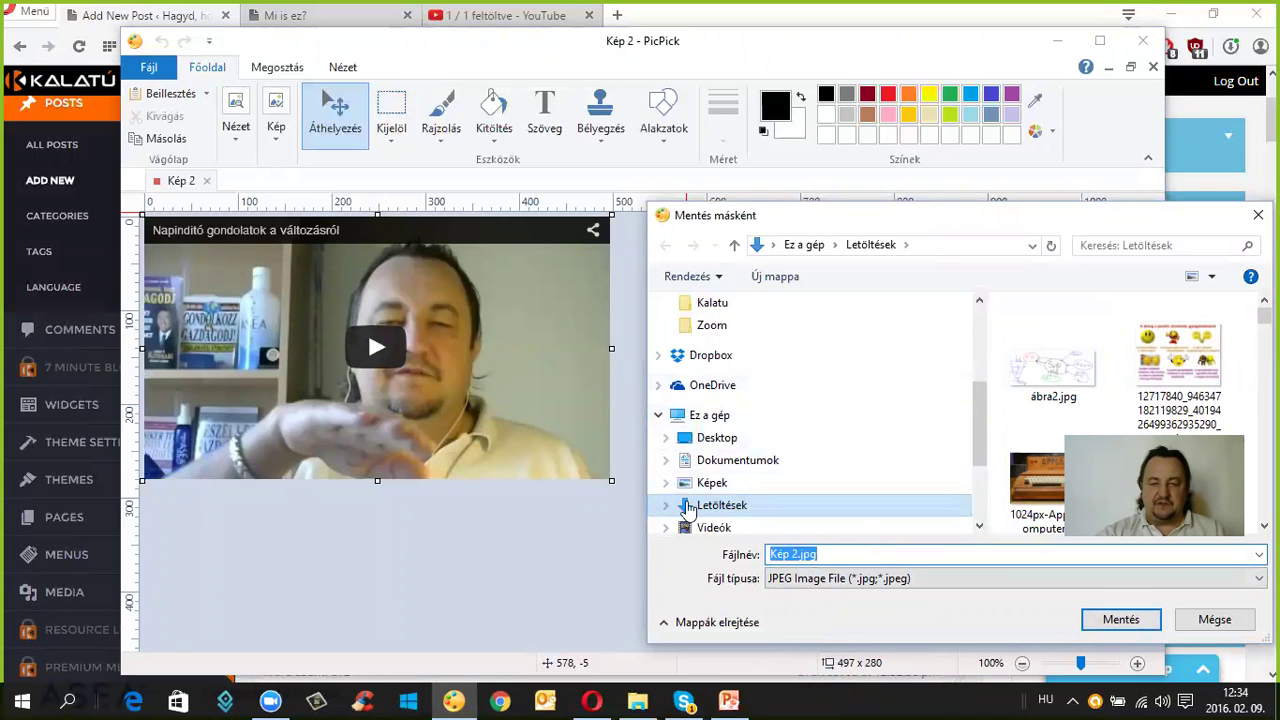
pyautogui.click(1120, 622)
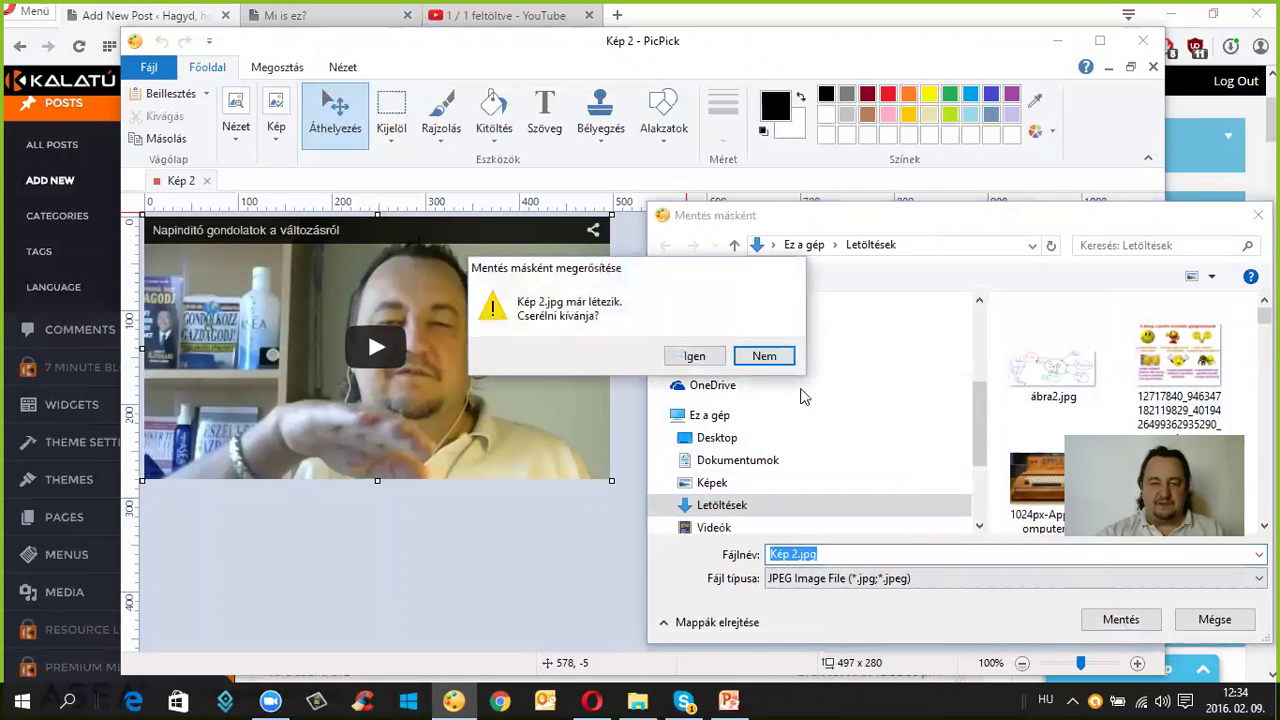
pyautogui.click(765, 357)
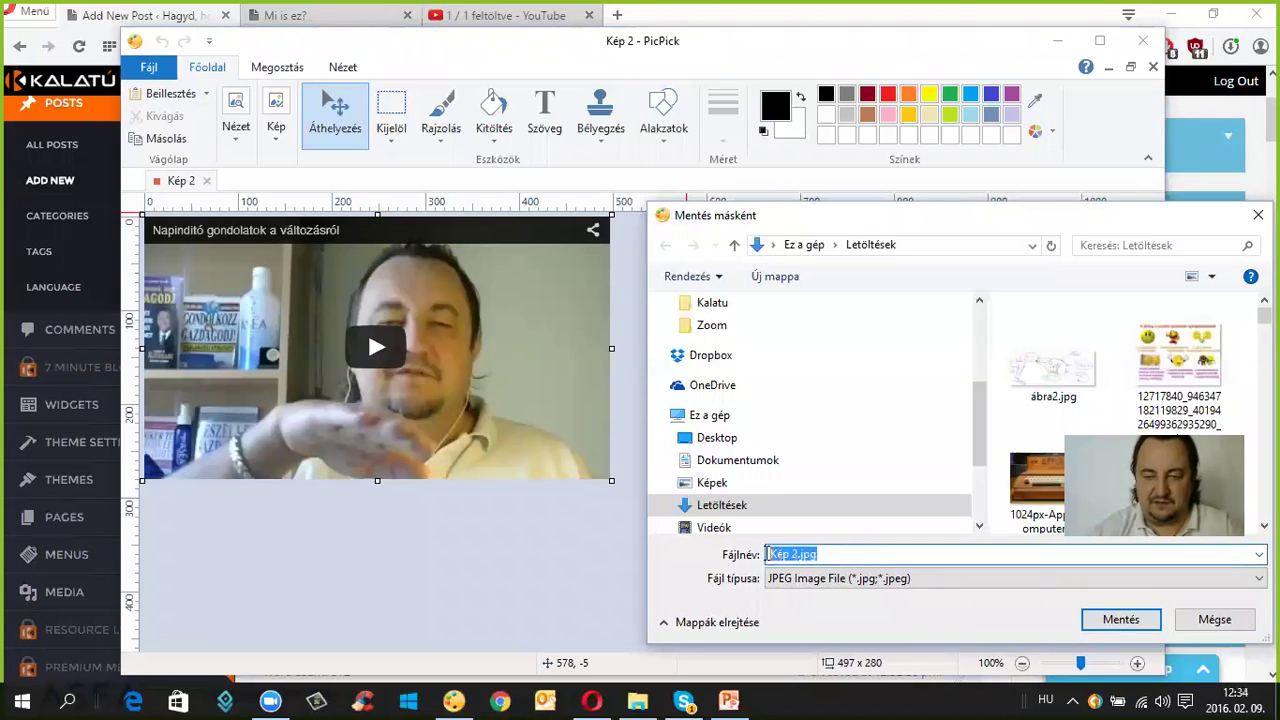
pyautogui.press('BackSpace')
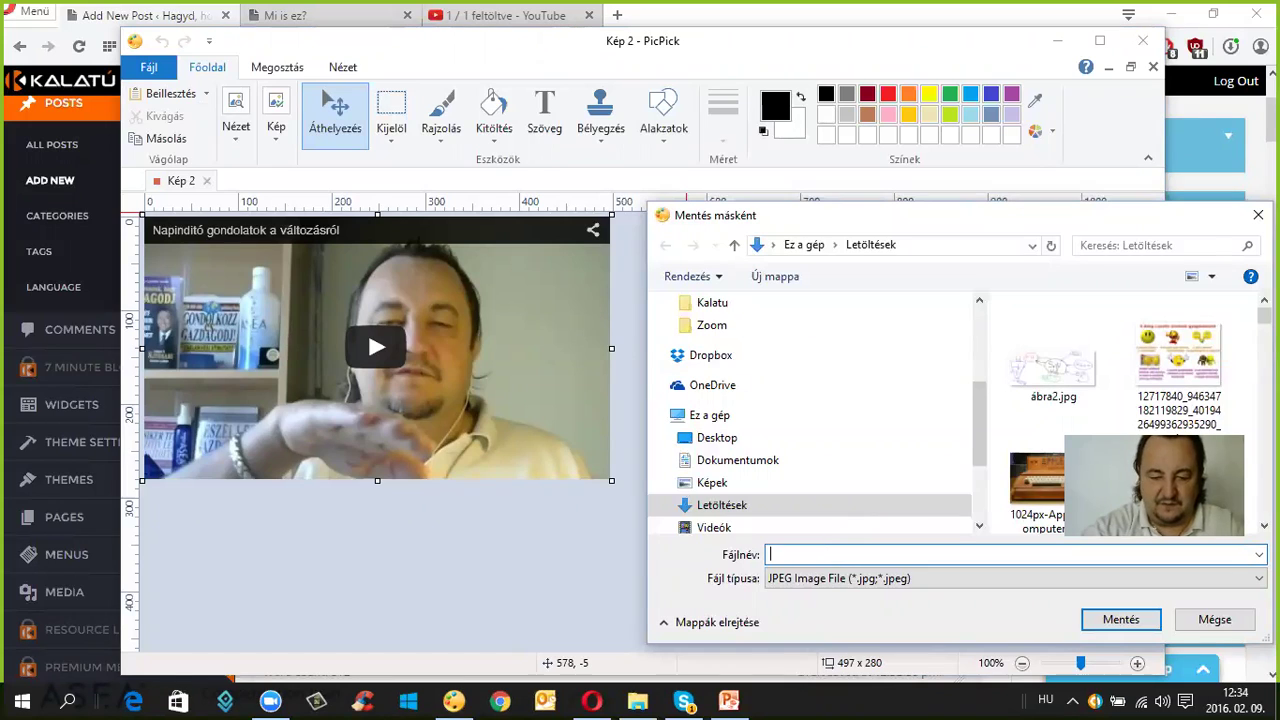
pyautogui.write('én11')
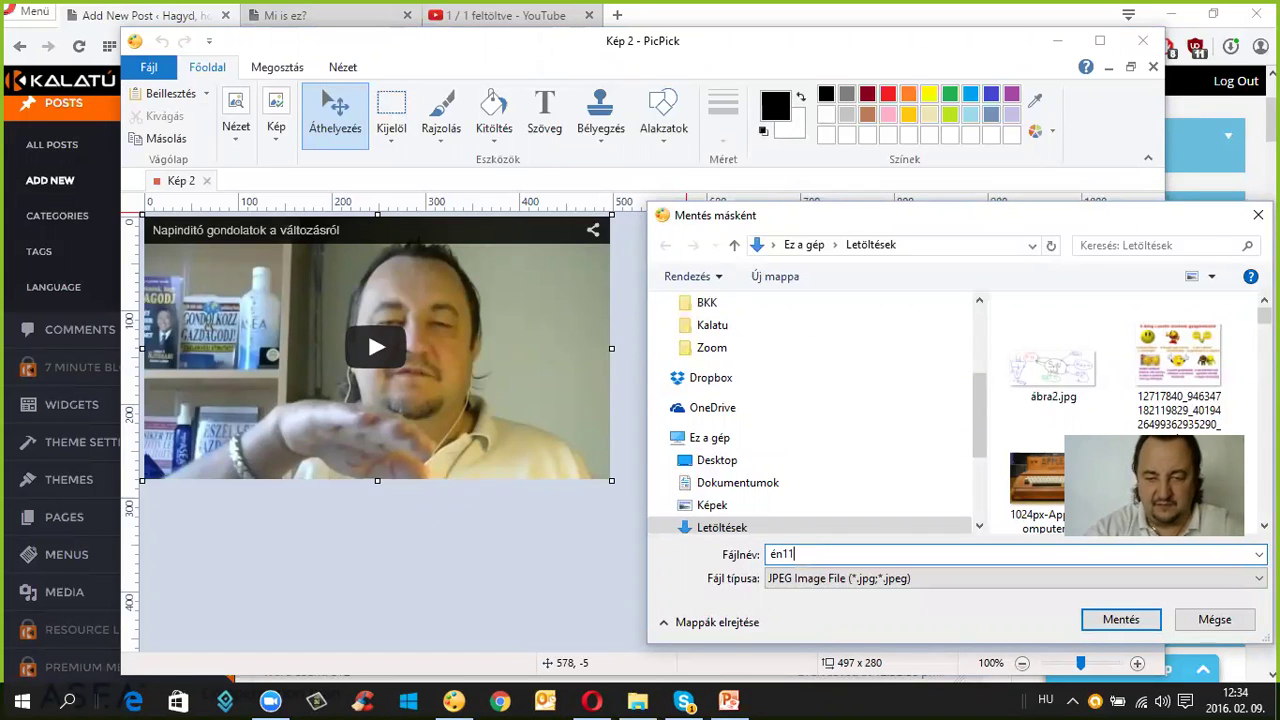
pyautogui.click(1130, 619)
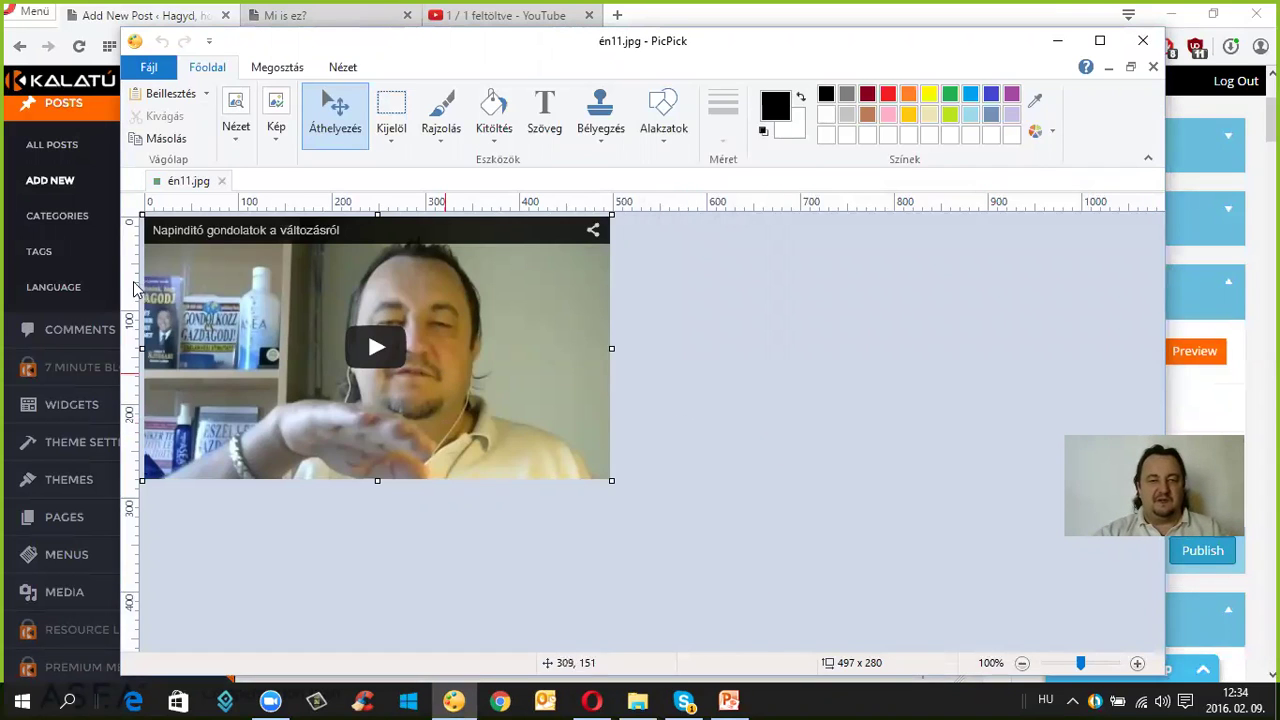
pyautogui.click(1146, 45)
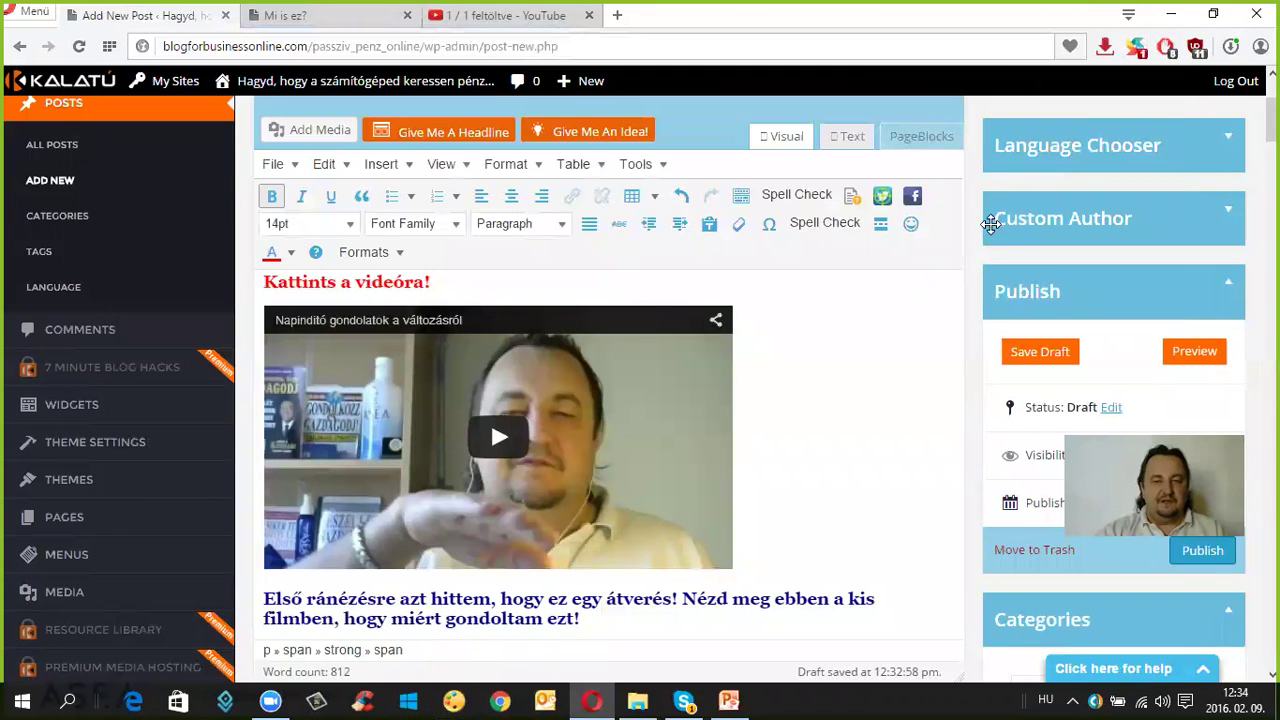
# - Open the image chooser for the post's Facebook share image and look through the media library
pyautogui.scroll(-2, 796, 283)
pyautogui.scroll(-15, 798, 283)
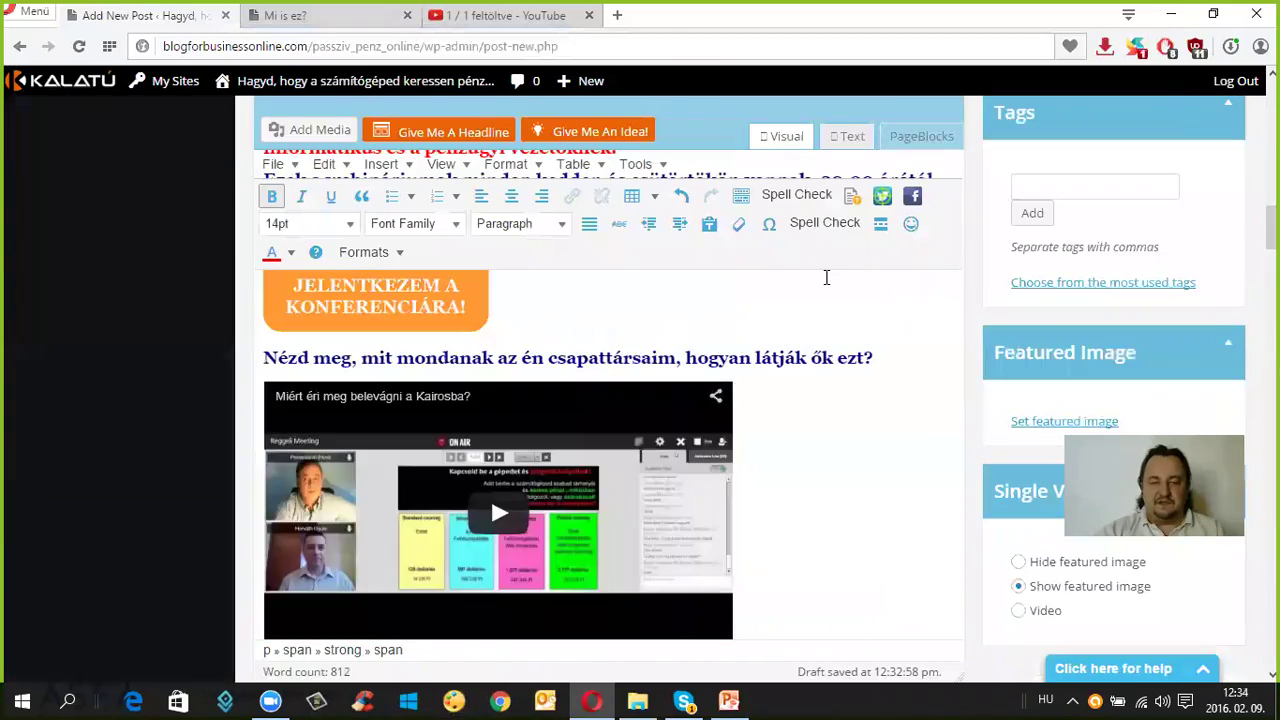
pyautogui.scroll(-20, 826, 277)
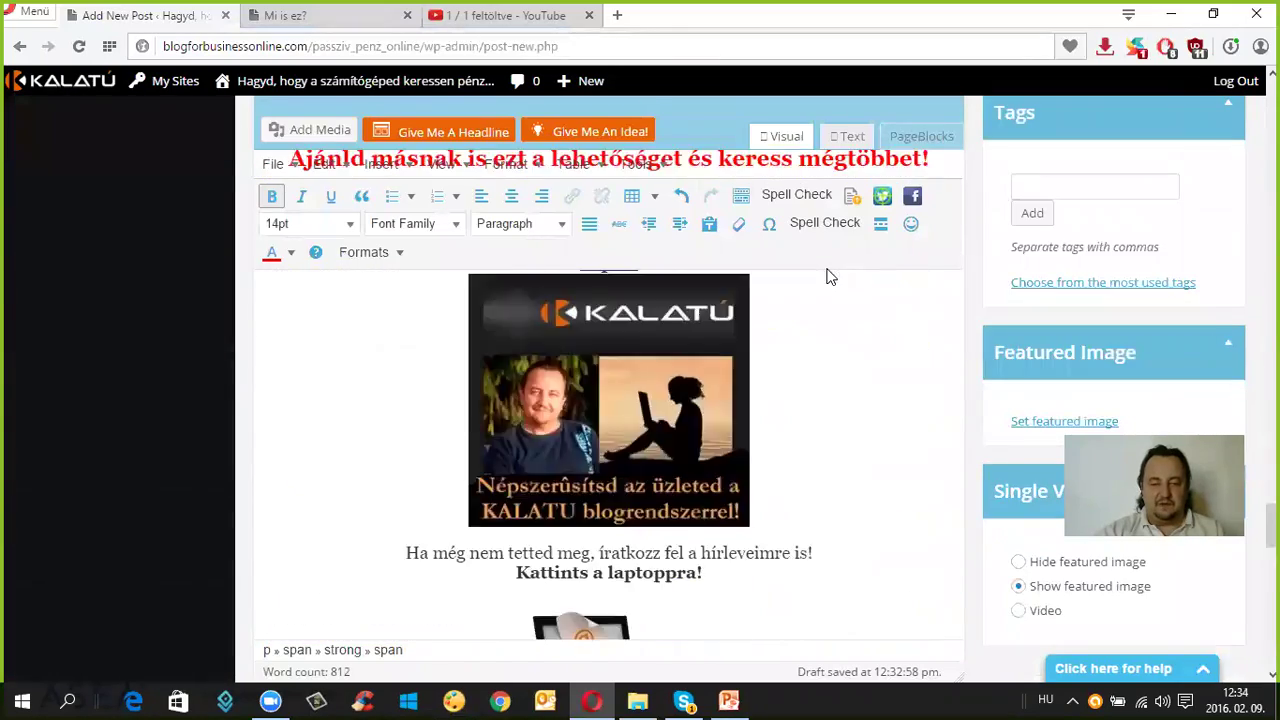
pyautogui.scroll(3, 826, 277)
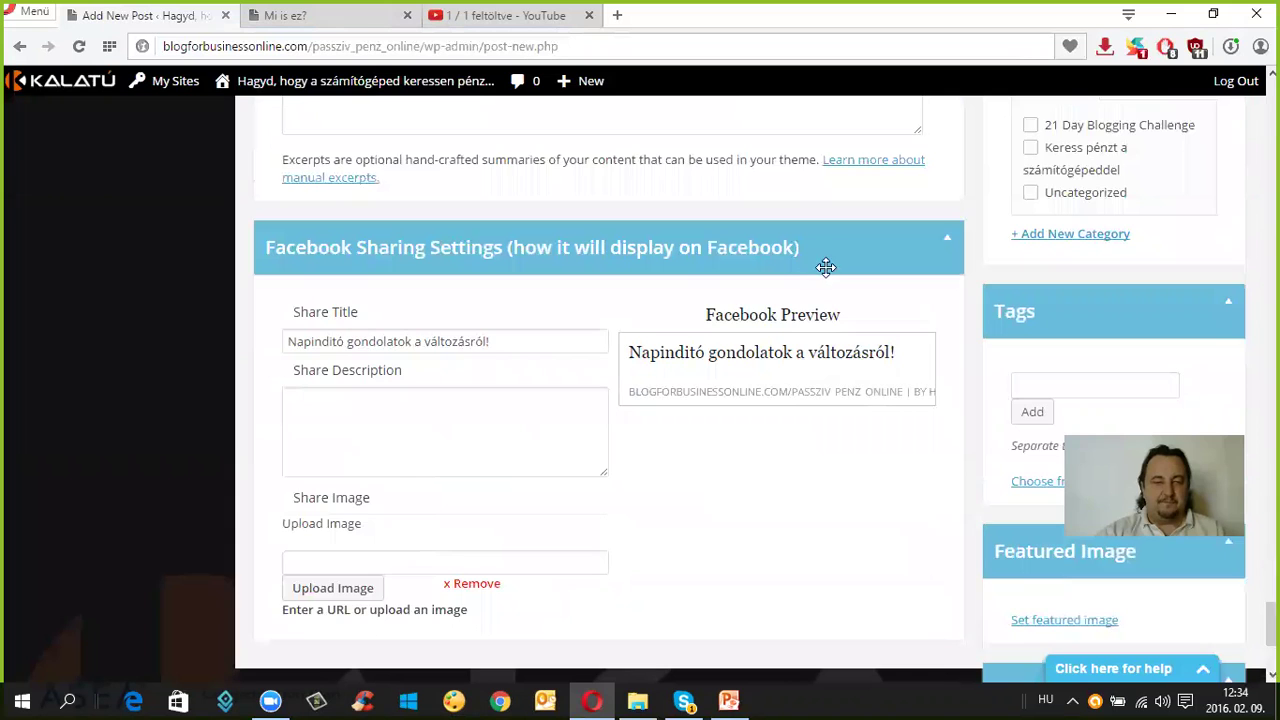
pyautogui.scroll(-1, 790, 284)
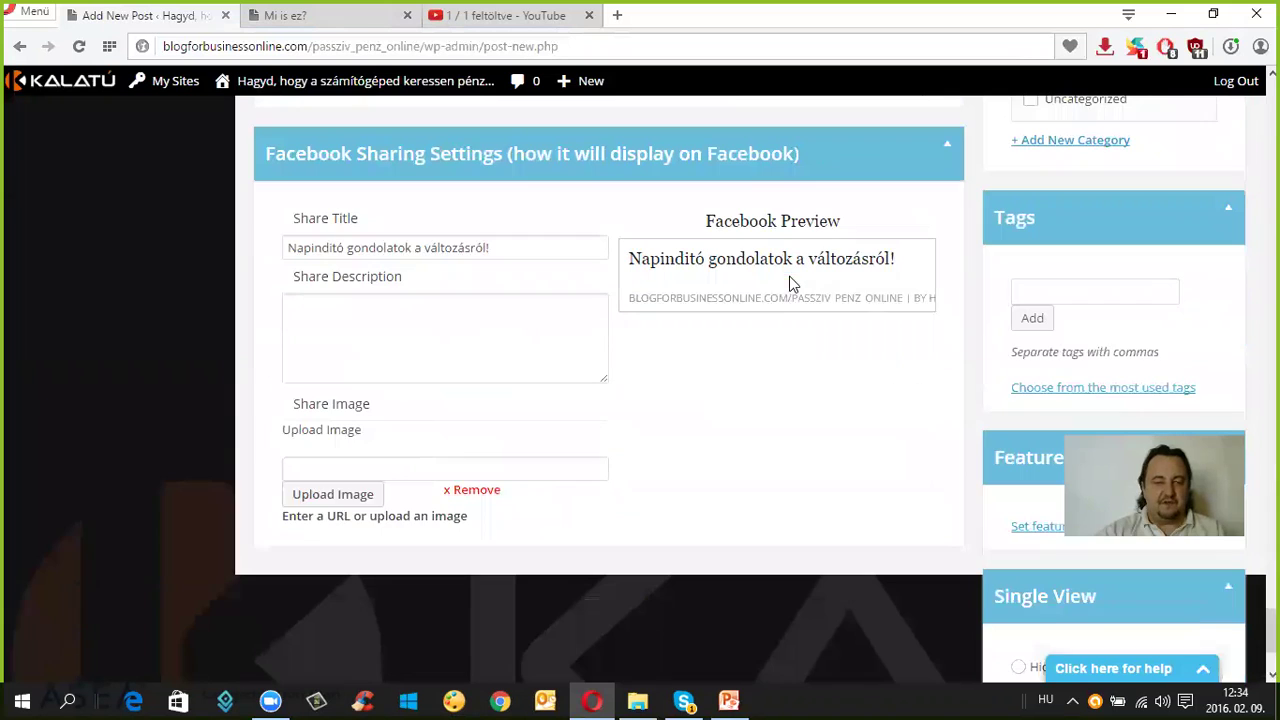
pyautogui.click(330, 494)
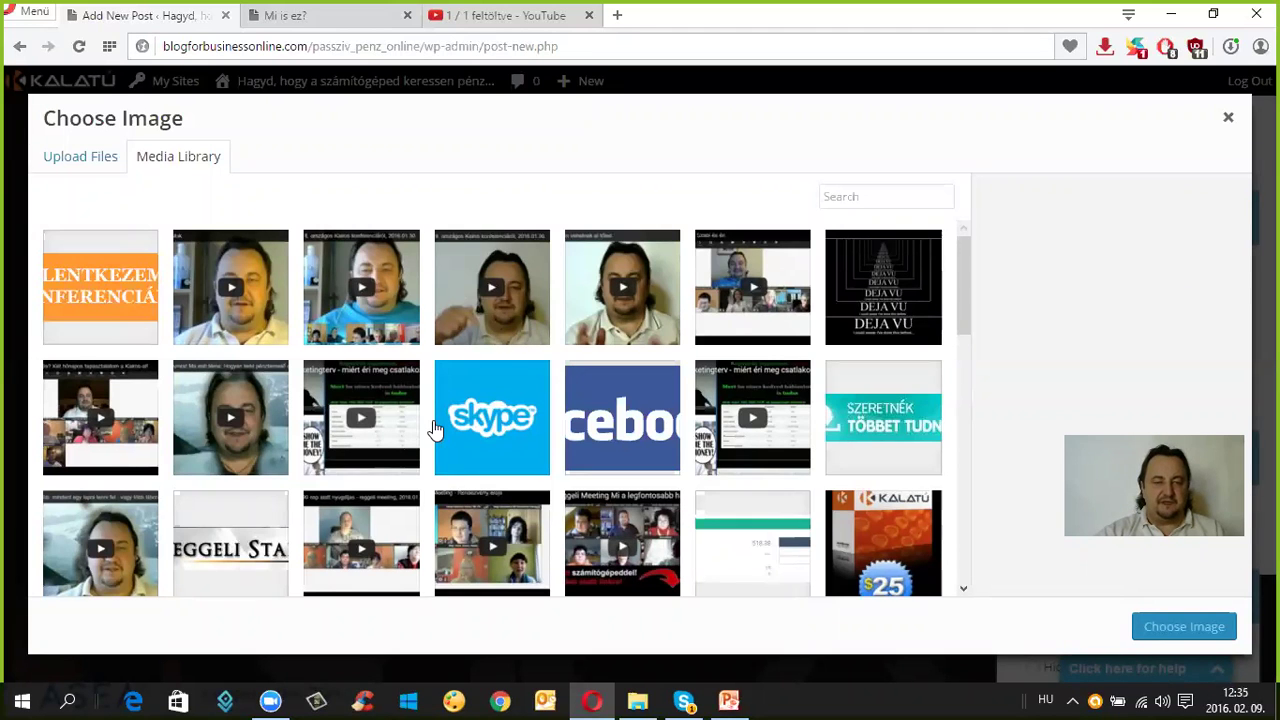
pyautogui.scroll(-2, 435, 428)
pyautogui.scroll(2, 435, 428)
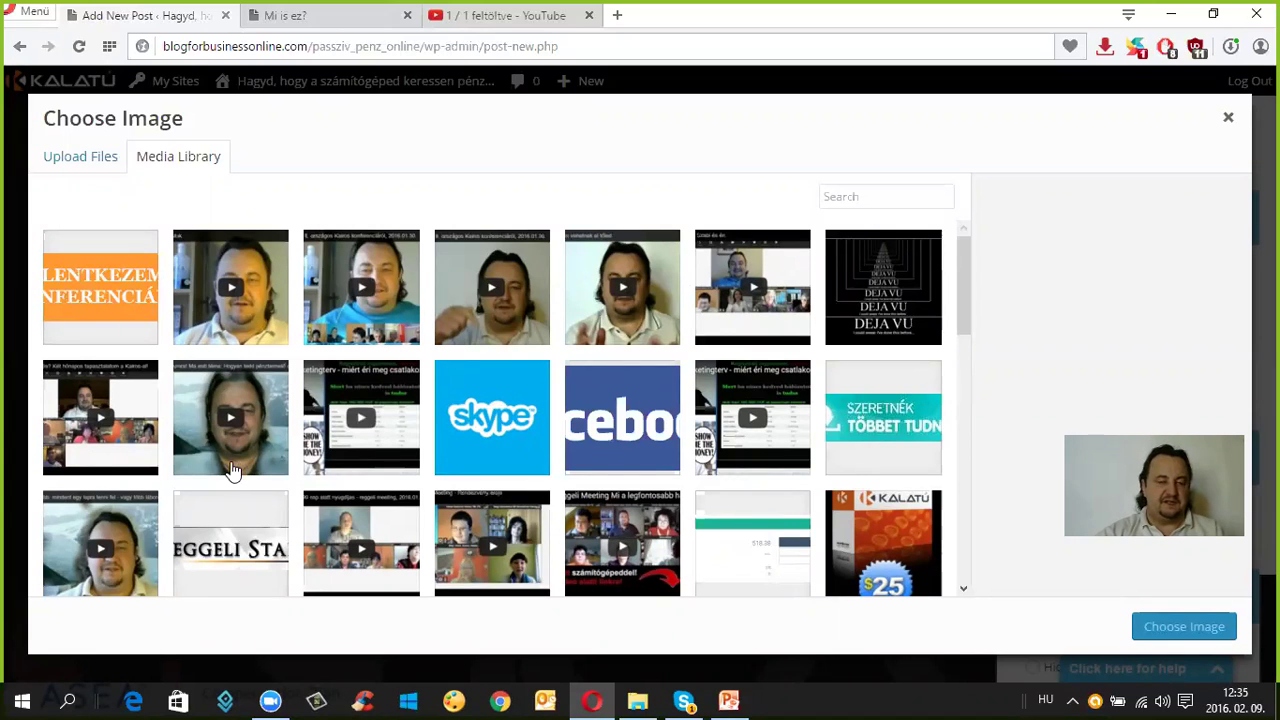
# - Upload én11.jpg from the Letöltések folder and choose it as the Facebook share image
pyautogui.click(87, 163)
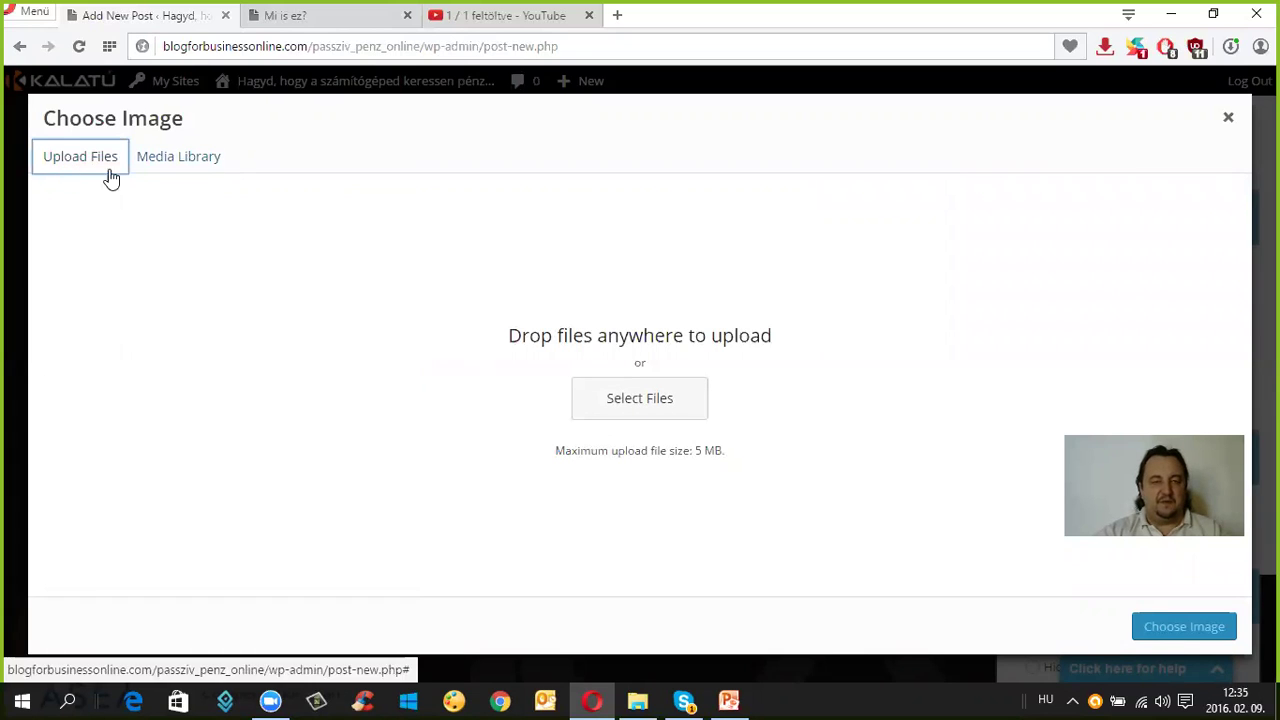
pyautogui.click(639, 410)
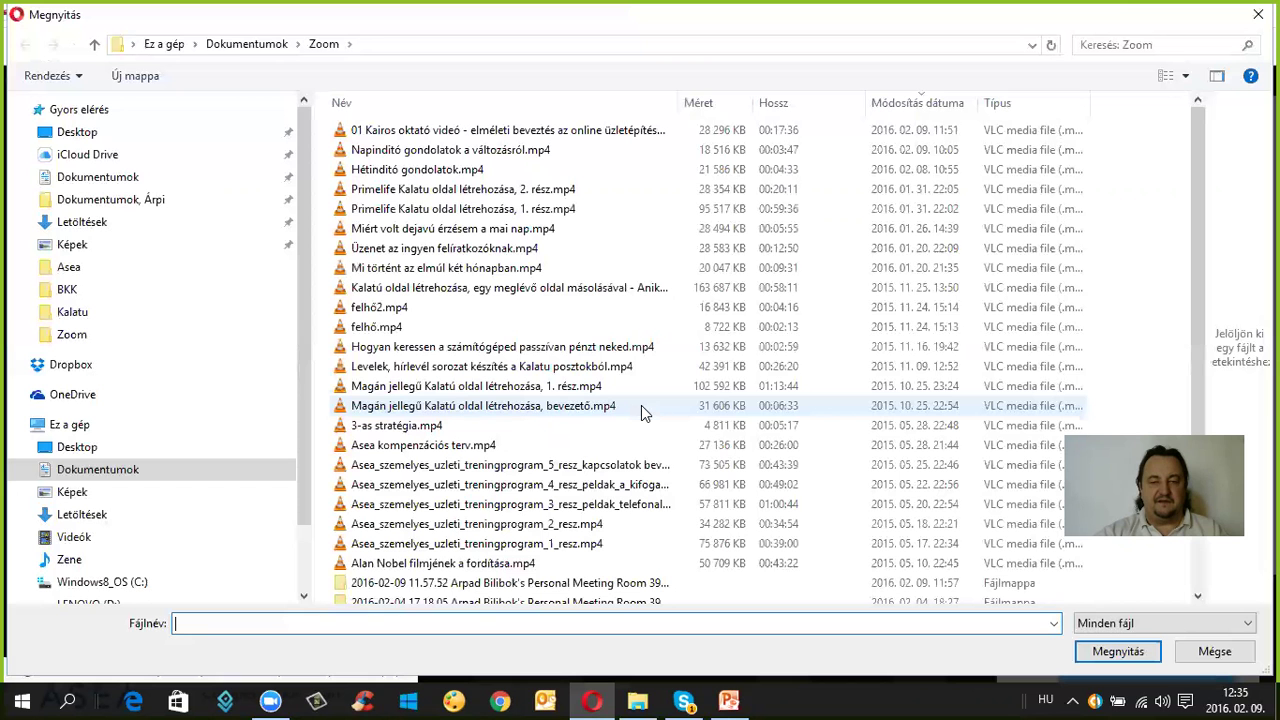
pyautogui.click(84, 232)
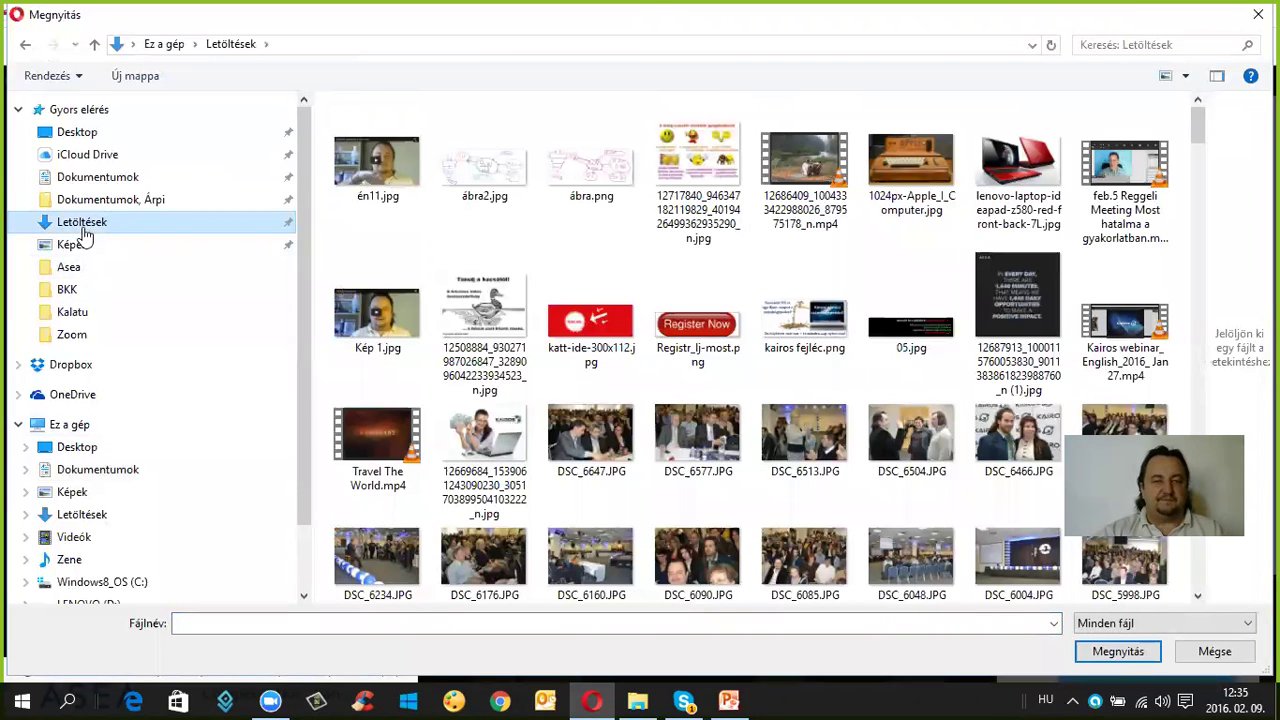
pyautogui.doubleClick(370, 178)
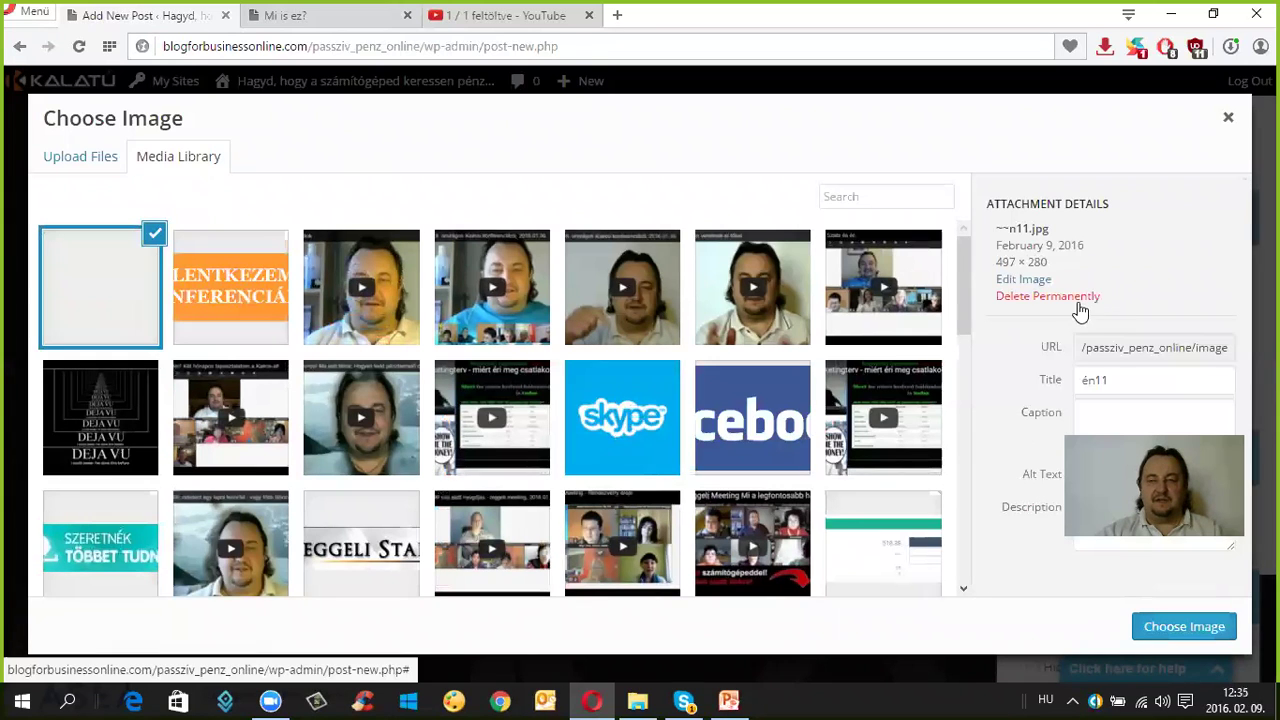
pyautogui.click(1176, 628)
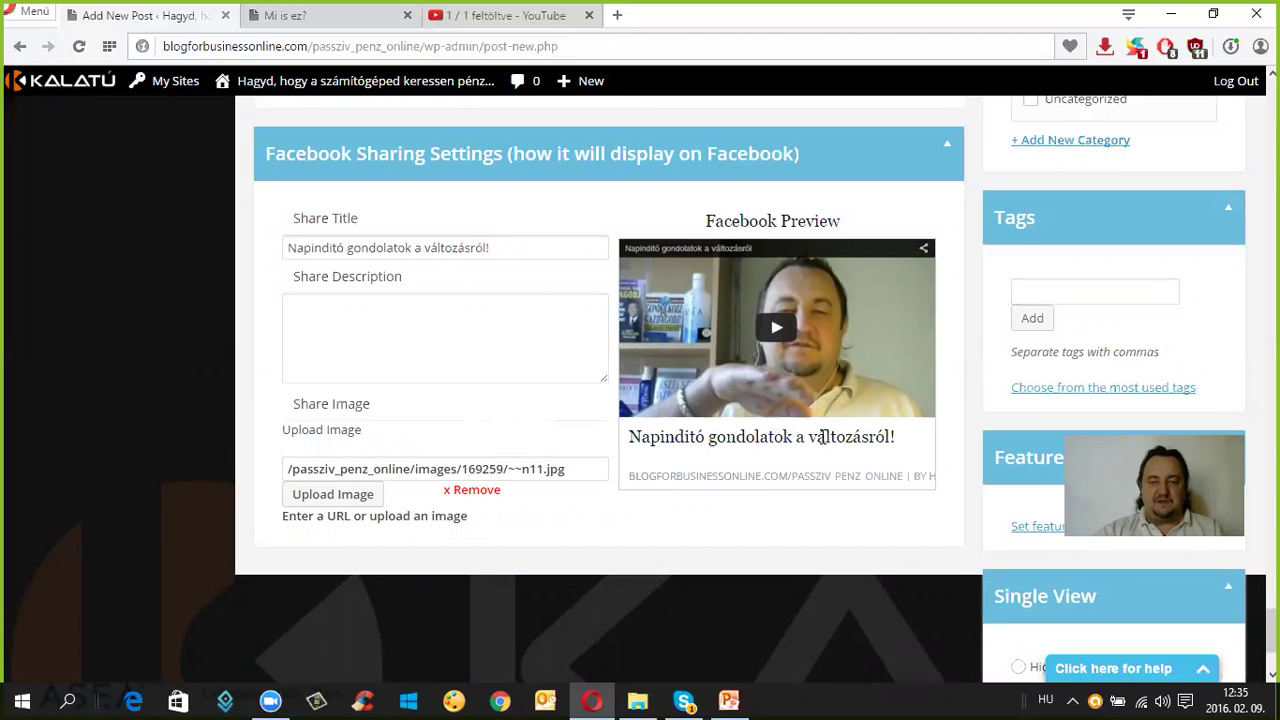
# - Copy the three intro lines above the video in the post body, from "A mai reggeli meetingünken" to "Kattints a videóra!"
pyautogui.click(320, 316)
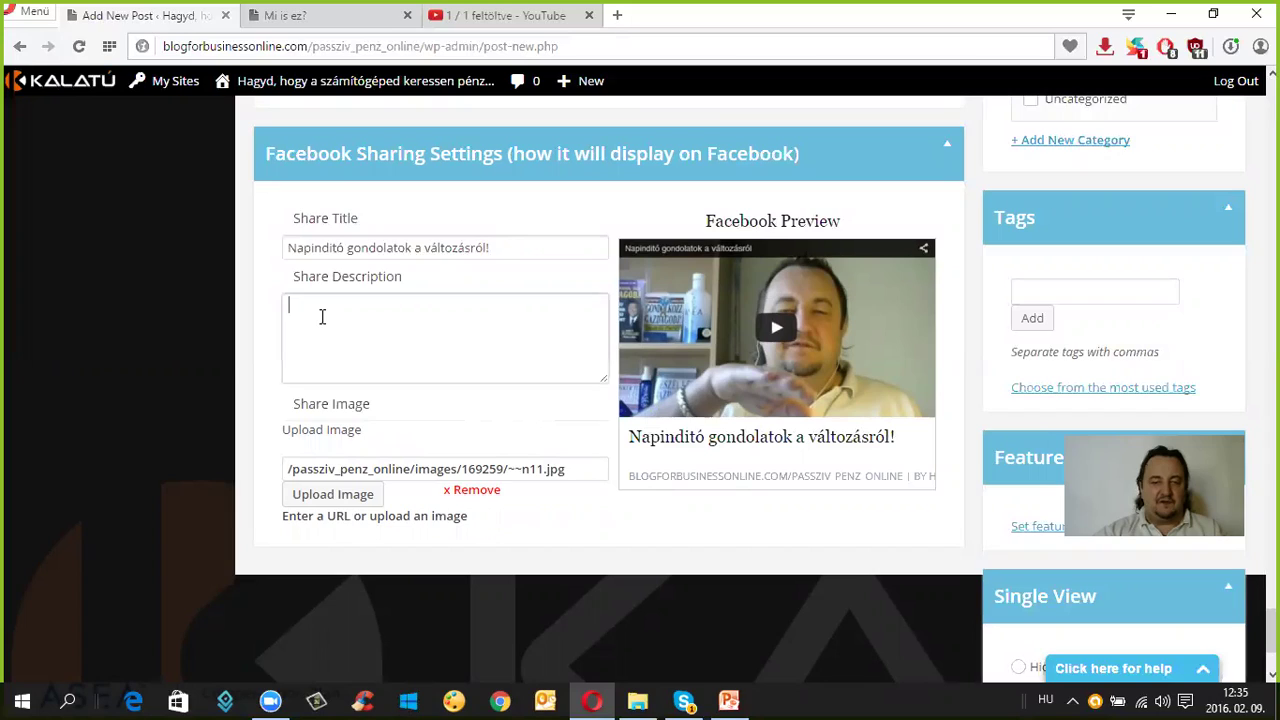
pyautogui.scroll(20, 580, 460)
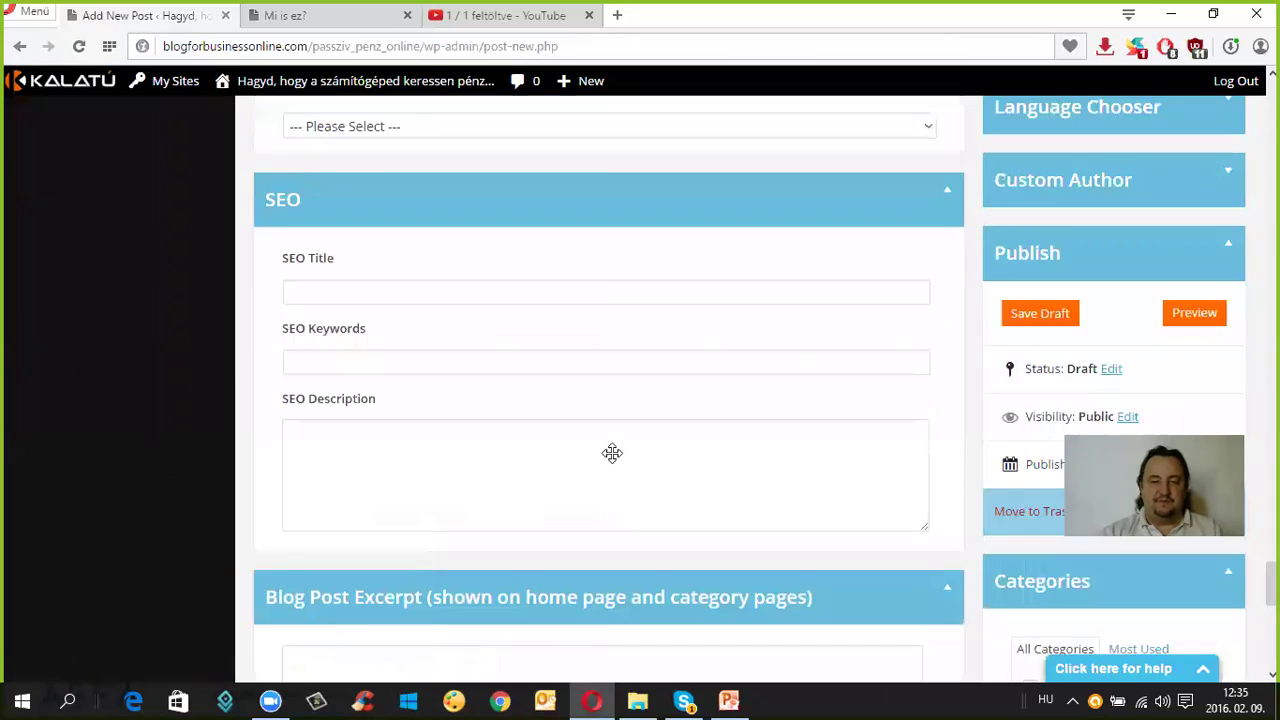
pyautogui.scroll(-20, 692, 436)
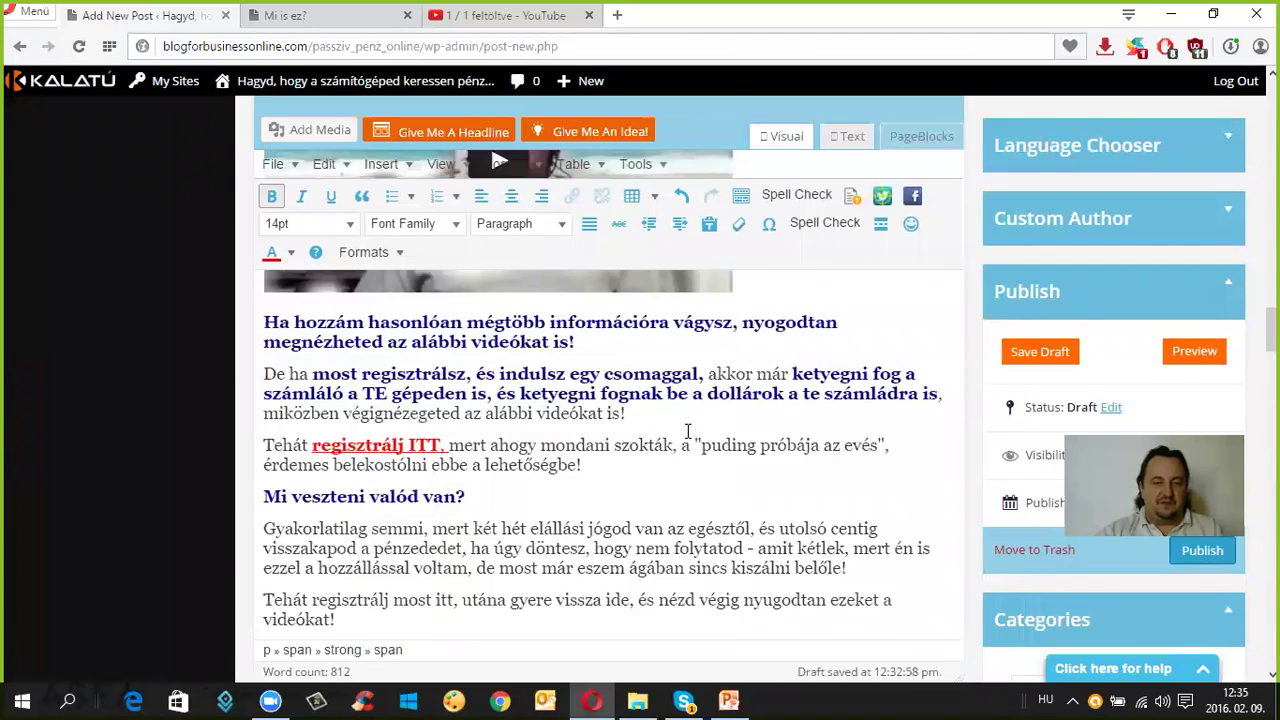
pyautogui.scroll(20, 692, 433)
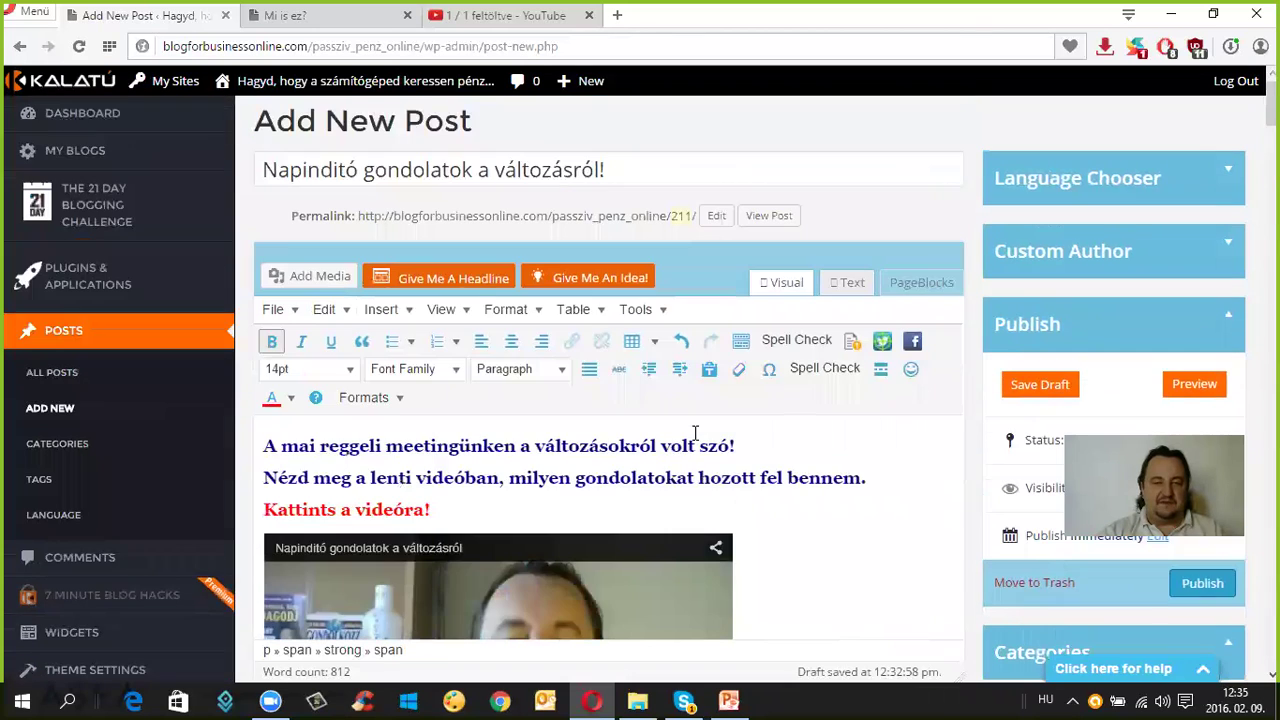
pyautogui.moveTo(325, 447); pyautogui.dragTo(463, 508)
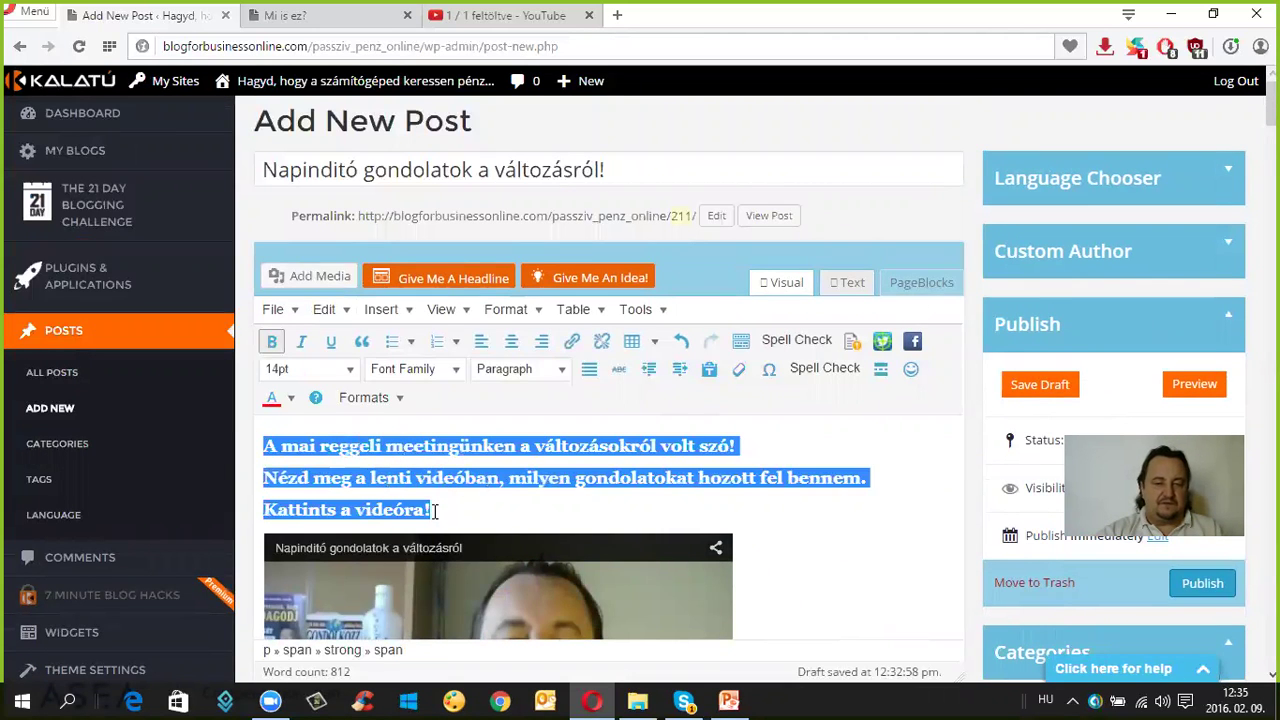
pyautogui.rightClick(362, 487)
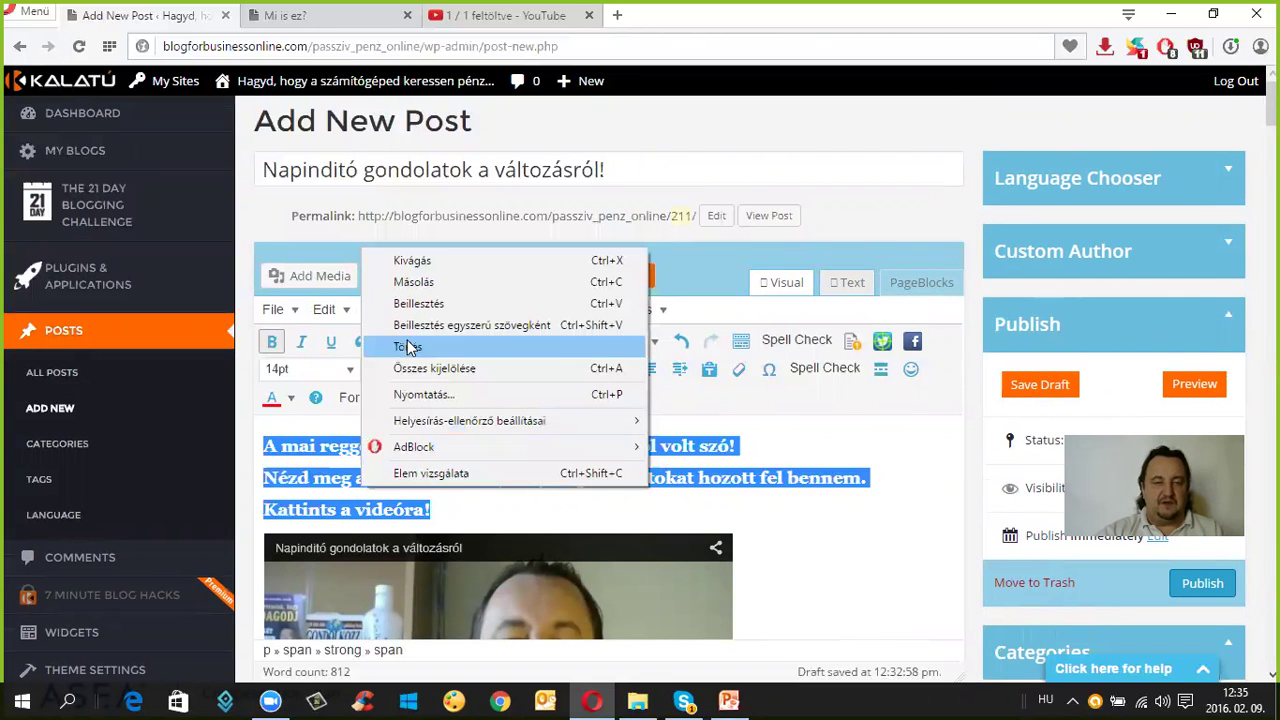
pyautogui.click(433, 284)
# - Paste the copied intro lines into the post's Facebook share description
pyautogui.scroll(-10, 738, 390)
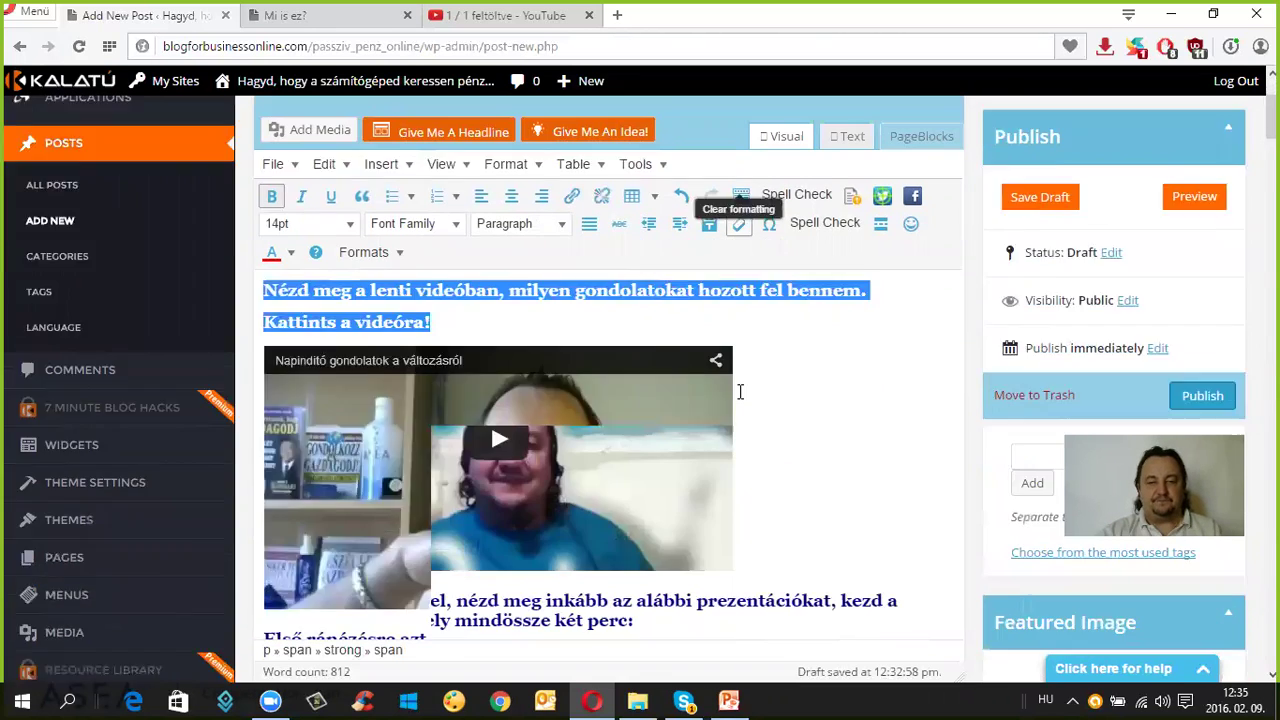
pyautogui.scroll(-20, 738, 390)
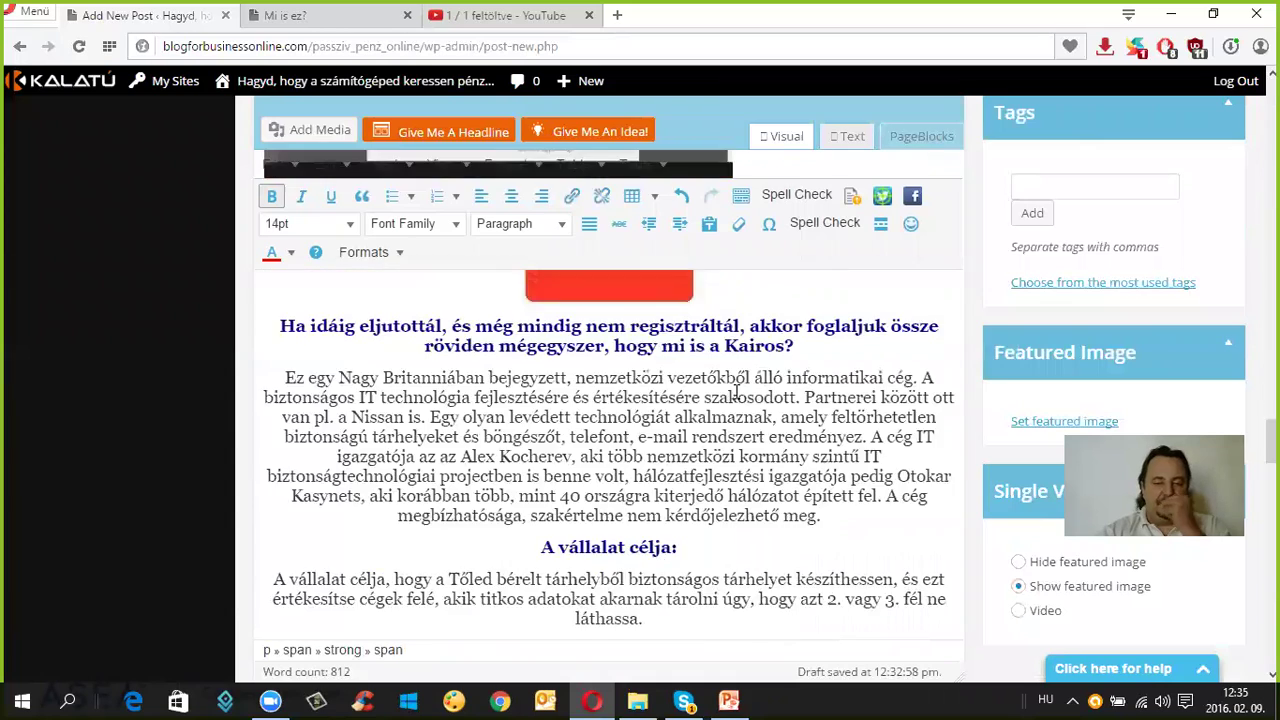
pyautogui.scroll(-10, 733, 397)
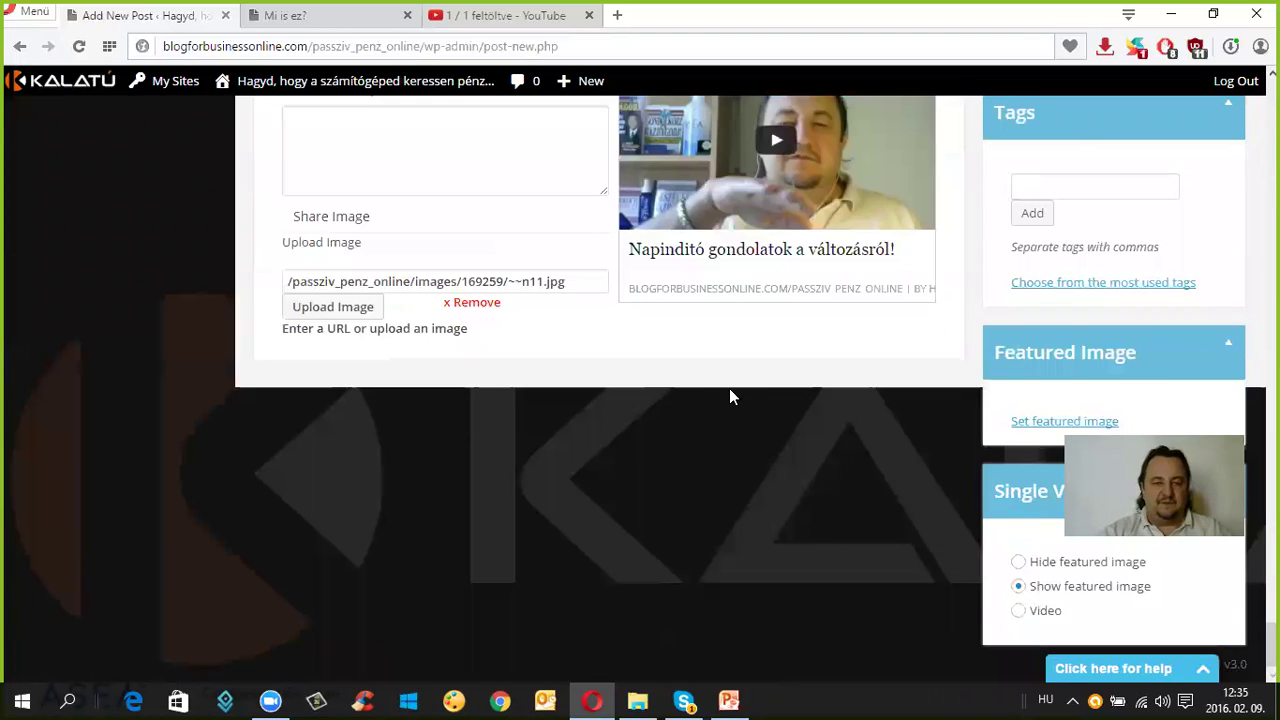
pyautogui.scroll(3, 723, 397)
pyautogui.click(329, 406)
pyautogui.rightClick(330, 410)
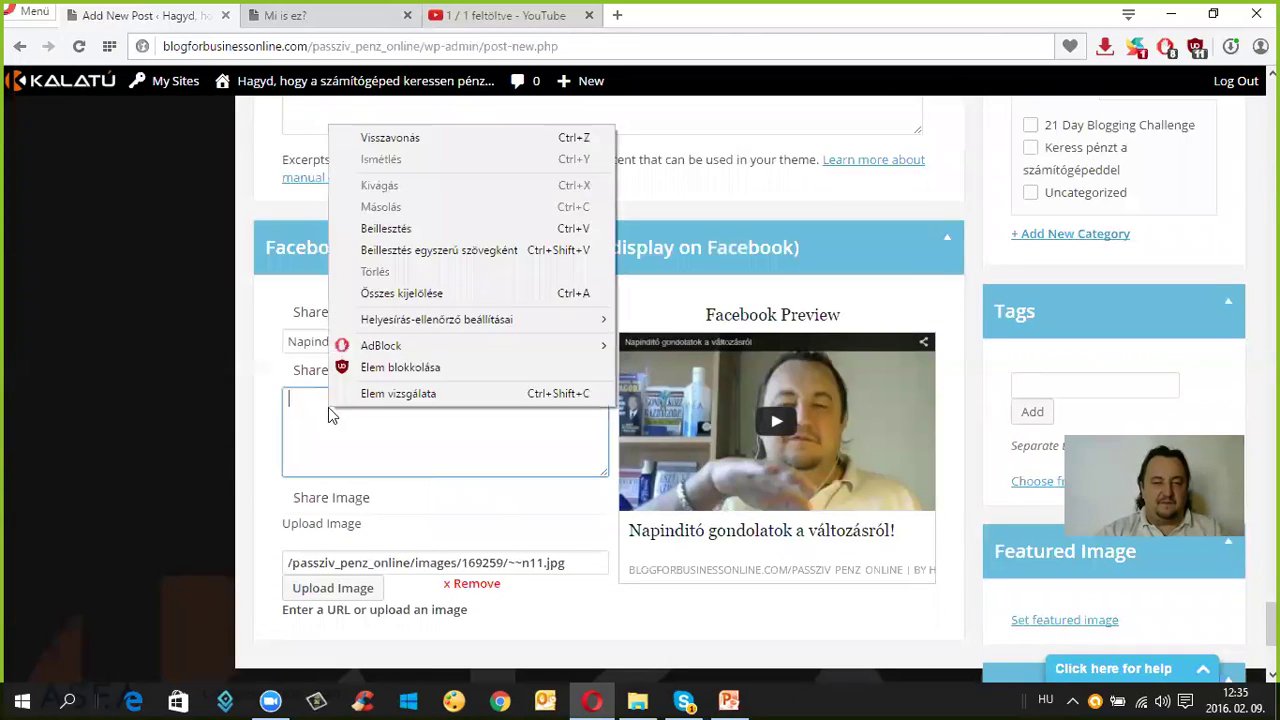
pyautogui.click(360, 230)
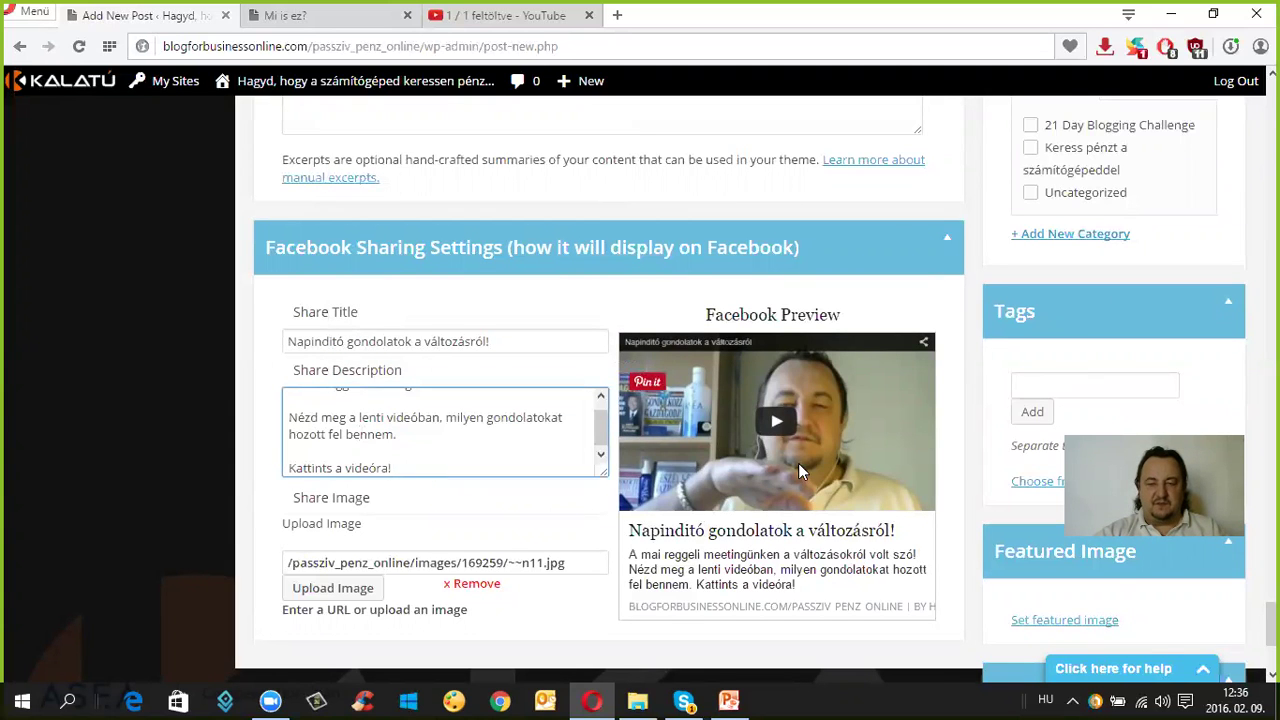
# - Set the én11 image from the media library as the post's featured image
pyautogui.scroll(-1, 798, 463)
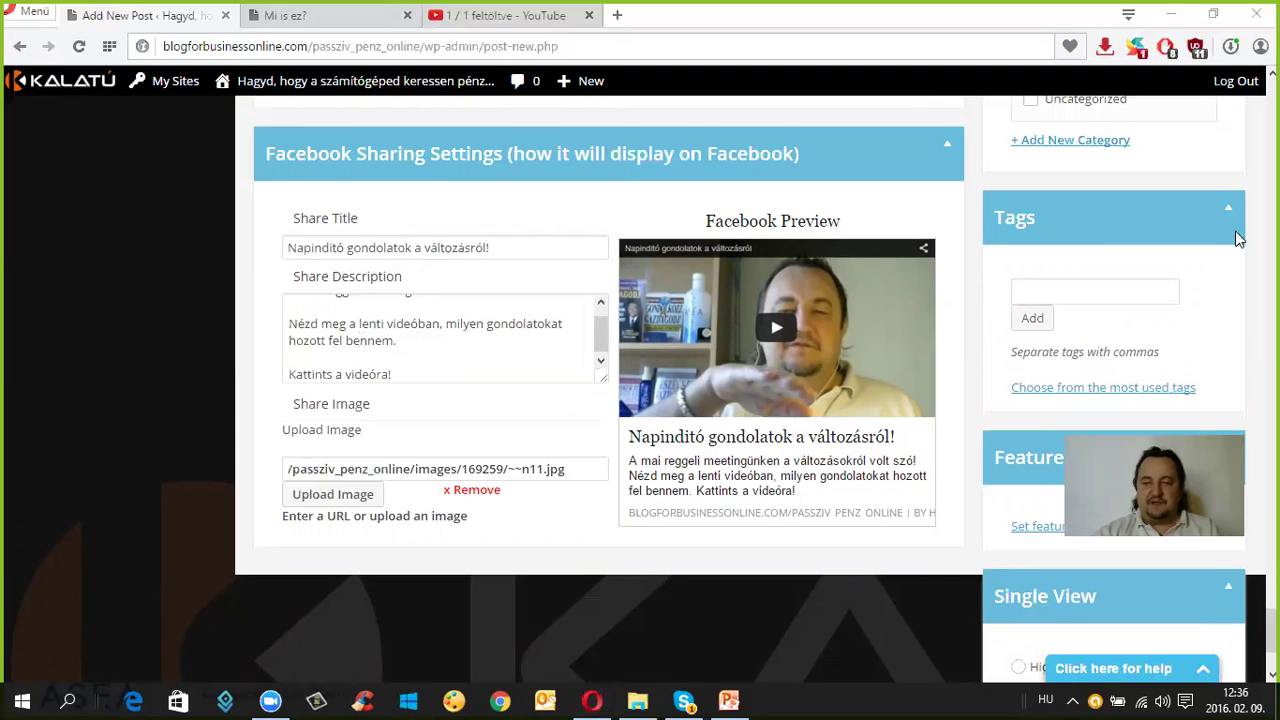
pyautogui.click(1061, 532)
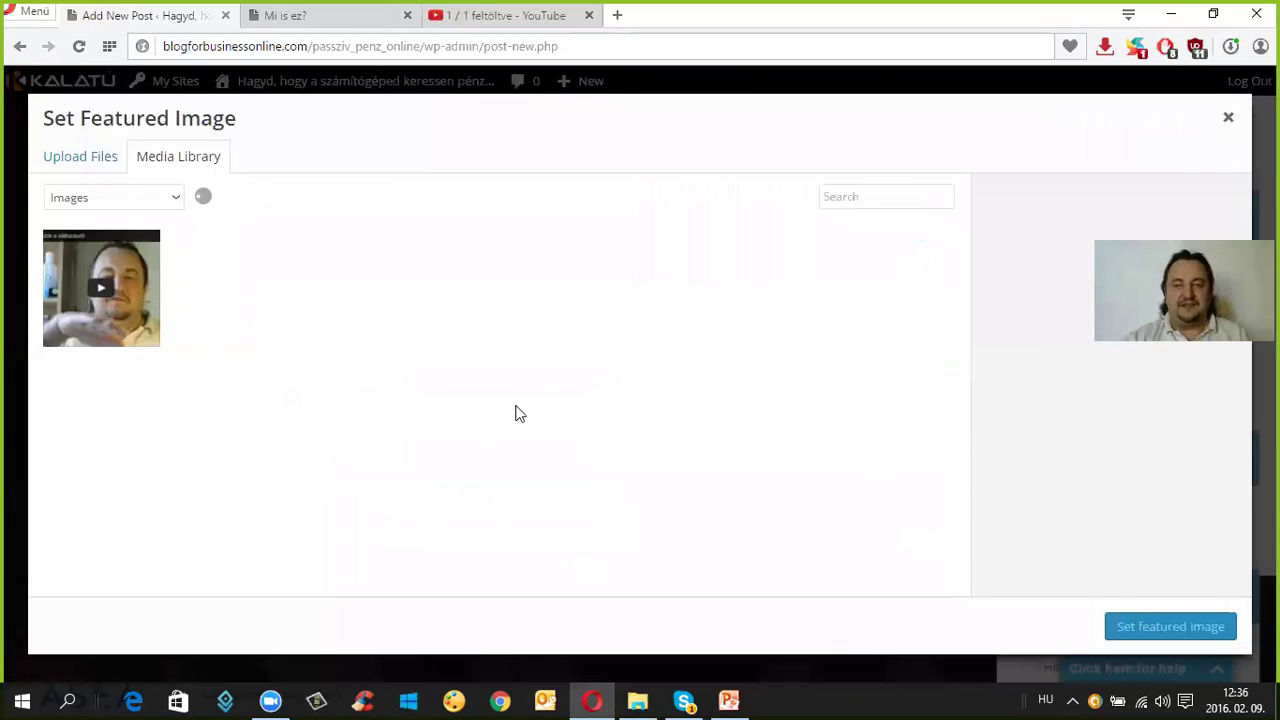
pyautogui.click(115, 302)
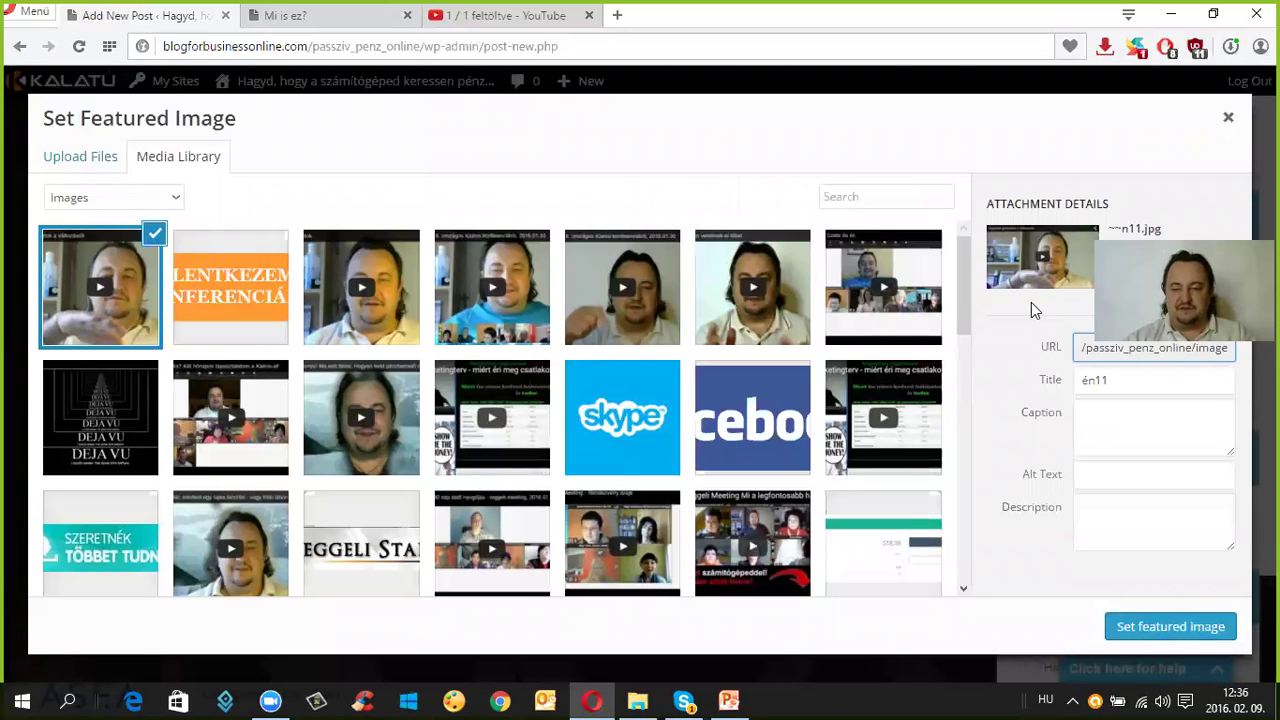
pyautogui.click(1160, 627)
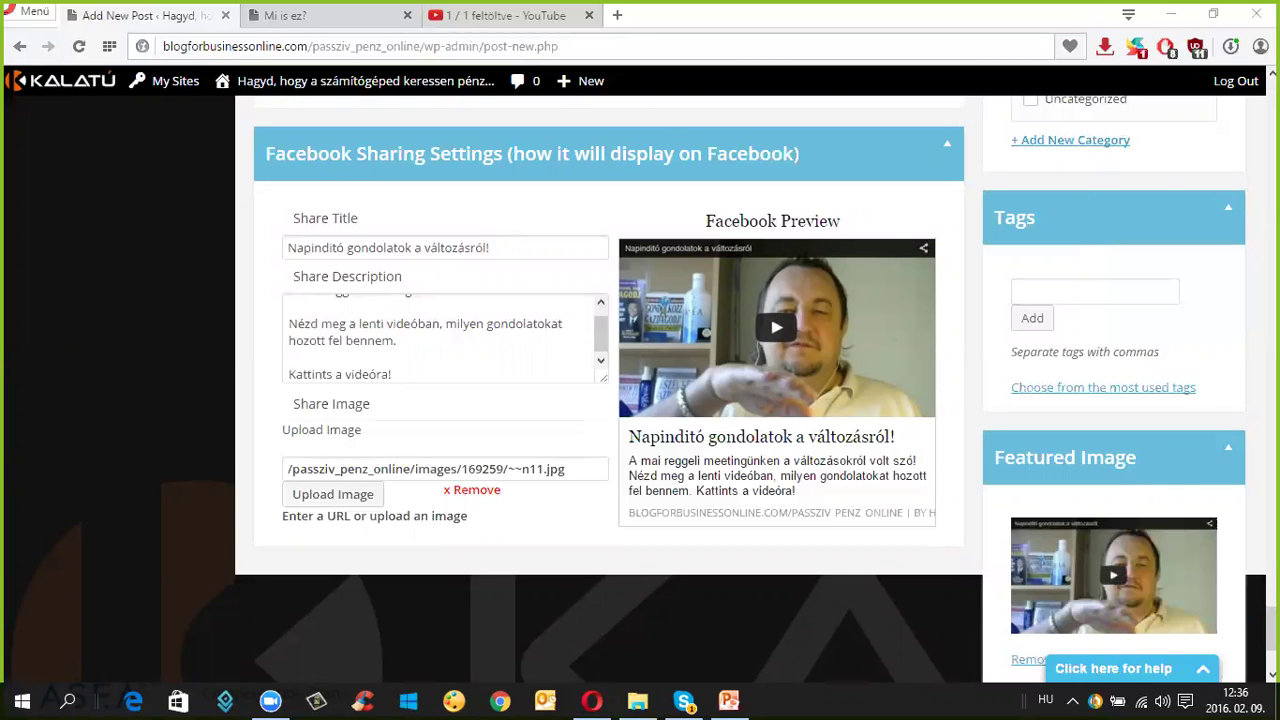
pyautogui.scroll(-2, 1130, 500)
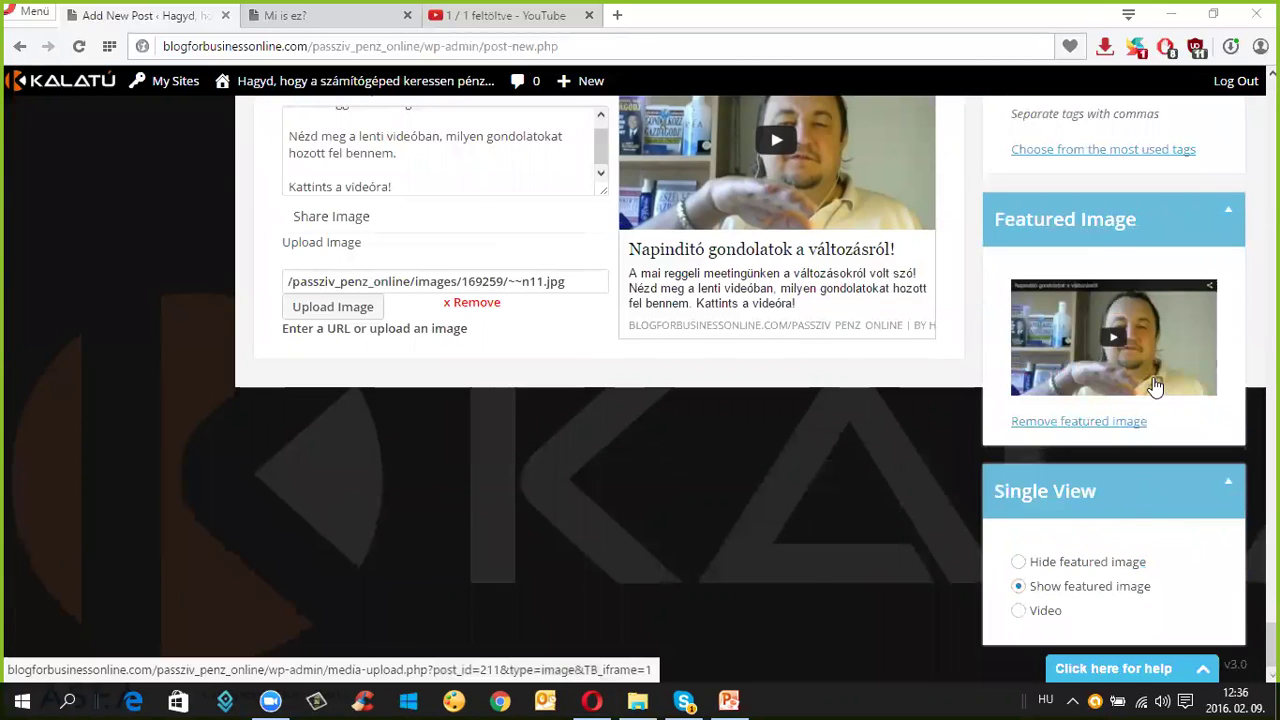
# - Assign the post to the category "Keress pénzt a számítógépeddel"
pyautogui.scroll(6, 1155, 385)
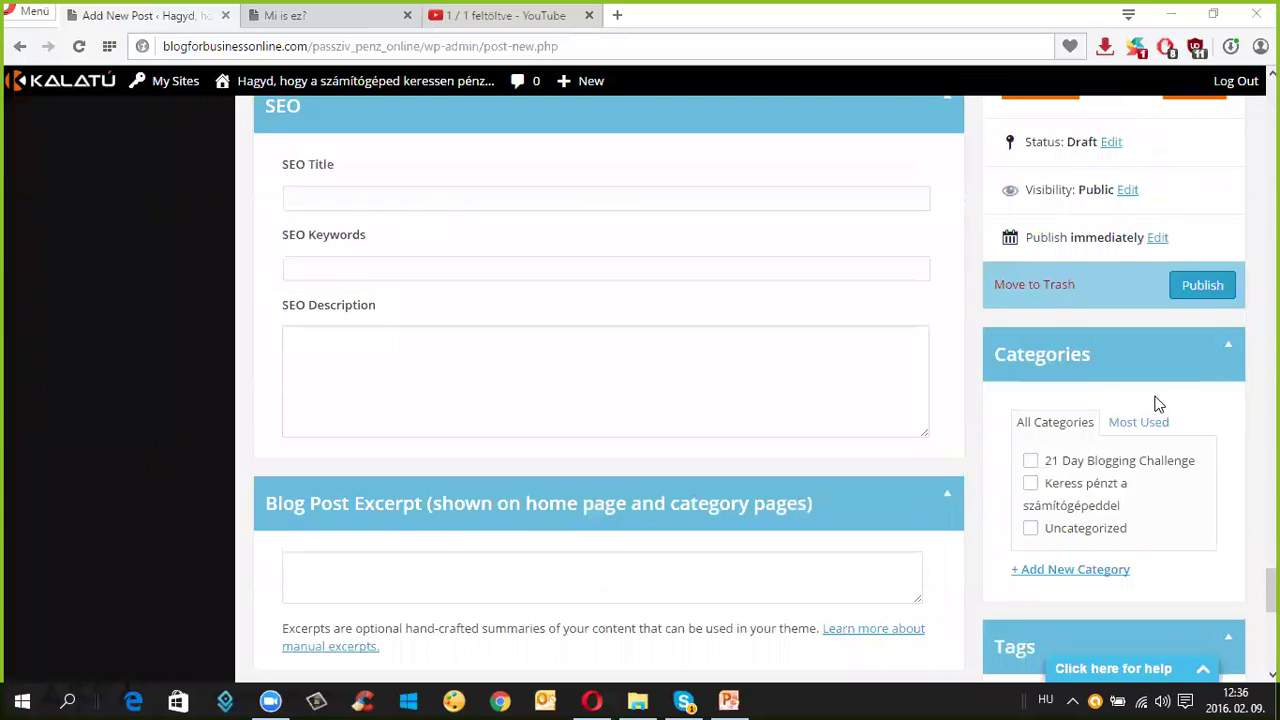
pyautogui.click(1031, 485)
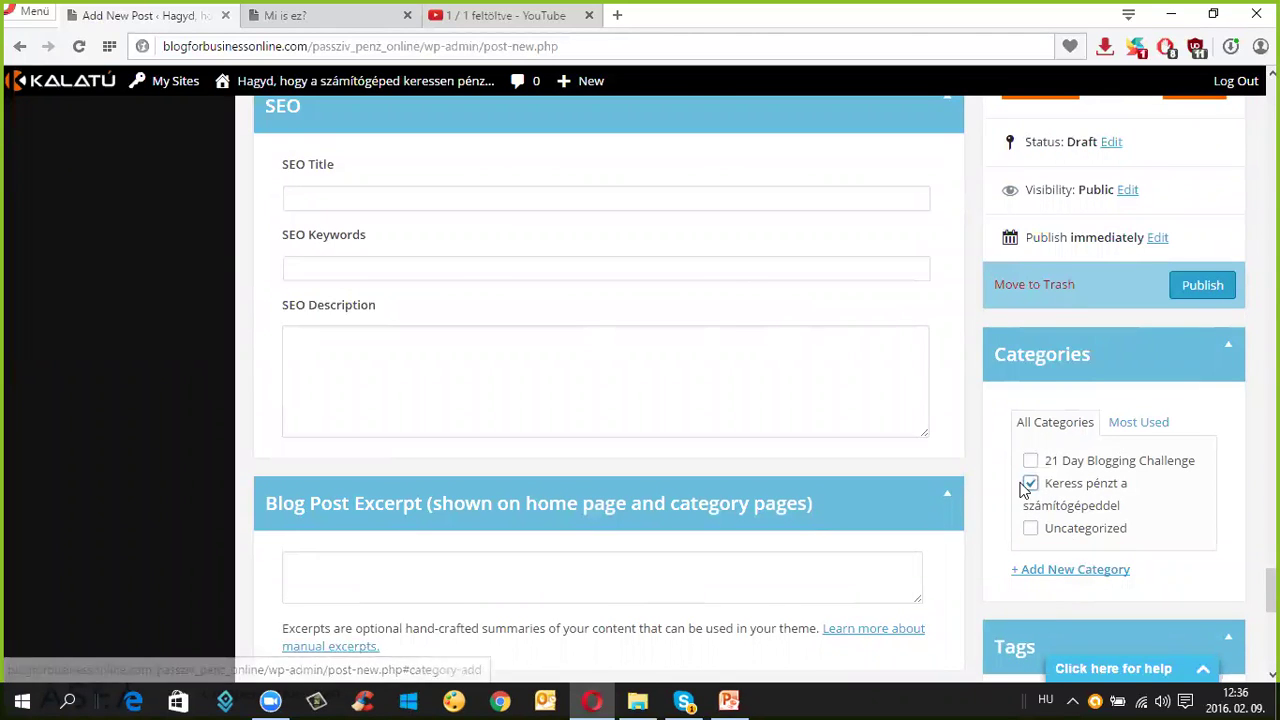
pyautogui.scroll(1, 1092, 473)
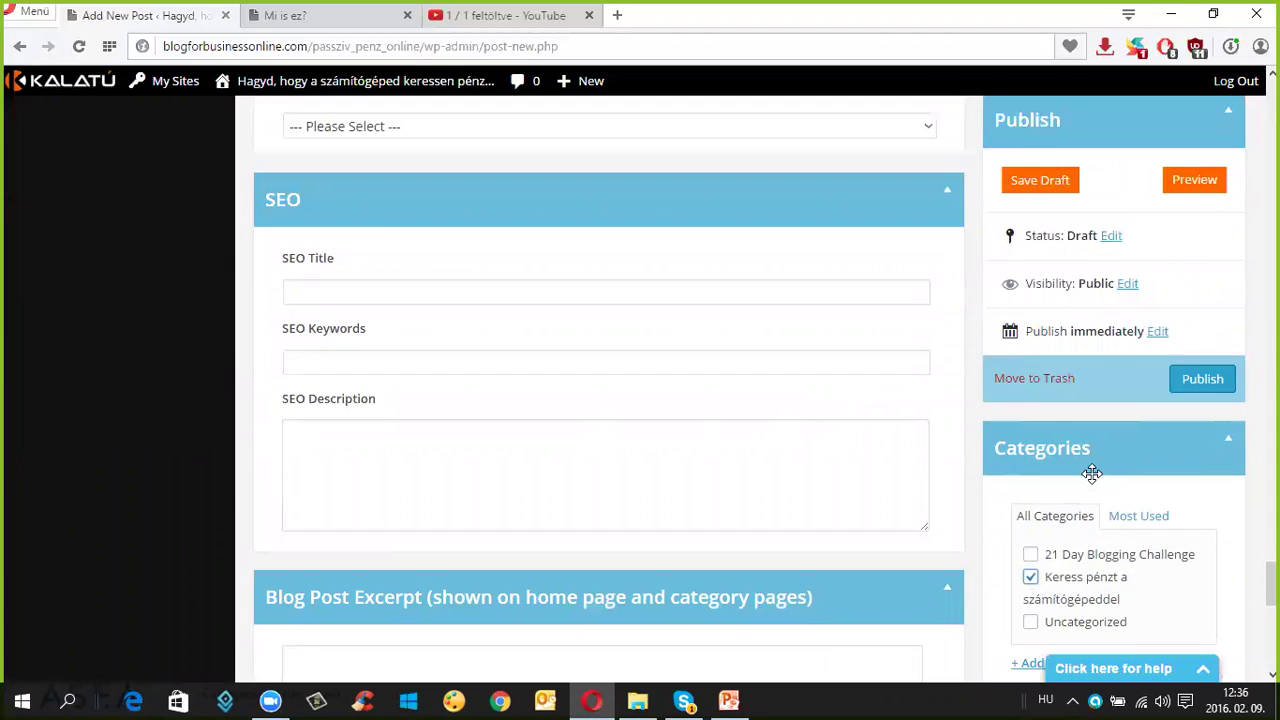
# - Review the post body, checking the intro lines, the embedded videos and the registration sections beneath them
pyautogui.scroll(15, 1092, 473)
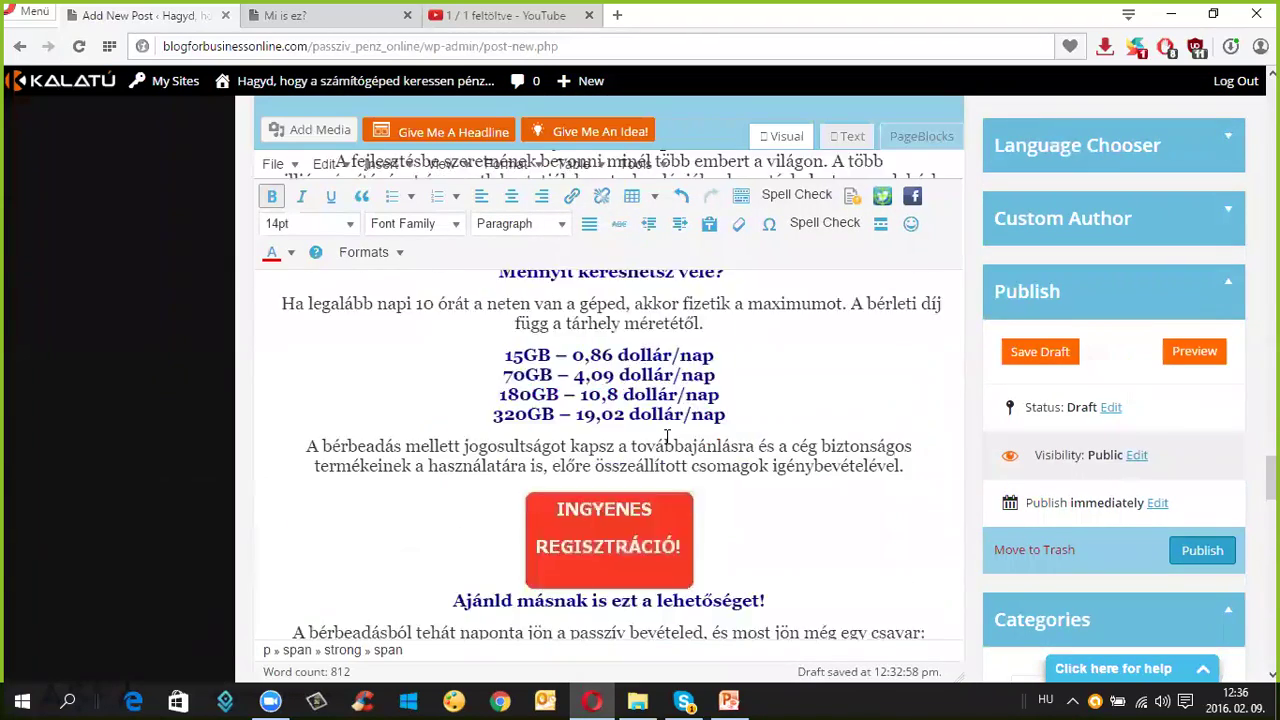
pyautogui.scroll(15, 686, 440)
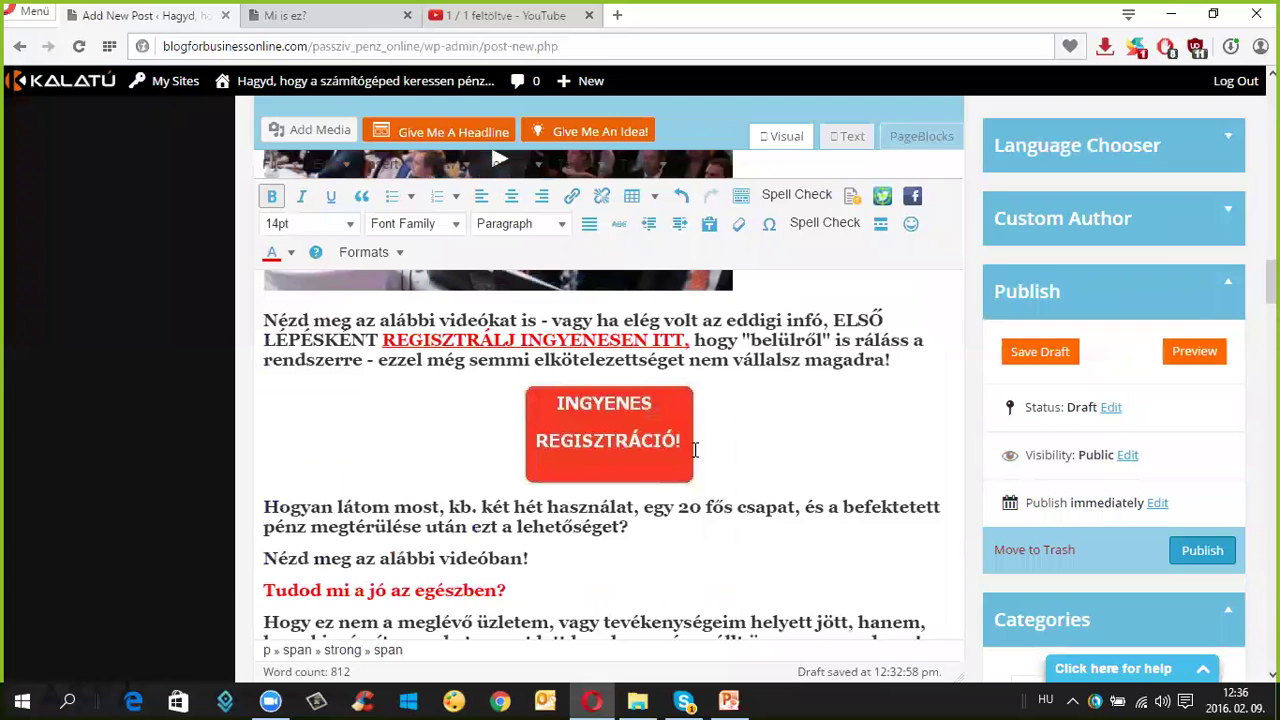
pyautogui.scroll(15, 697, 450)
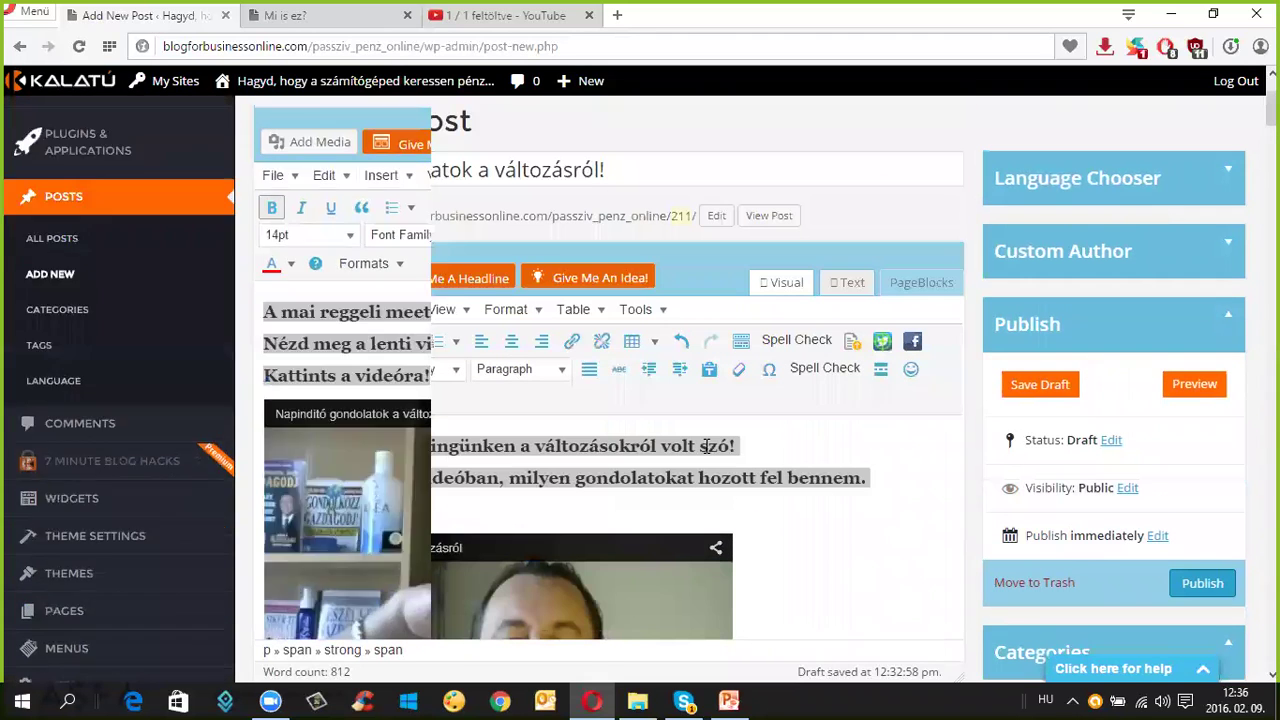
pyautogui.hotkey('ctrl', 'a')
pyautogui.click(513, 505)
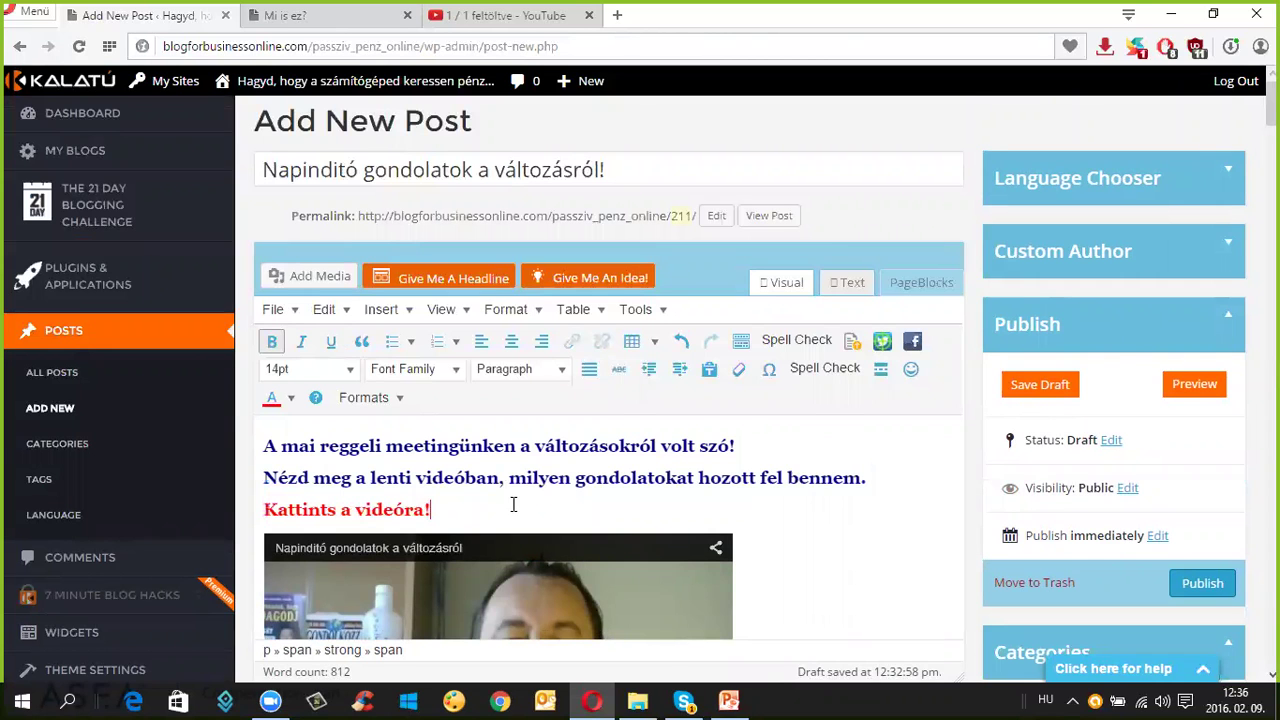
pyautogui.scroll(-1, 845, 500)
pyautogui.scroll(-1, 838, 487)
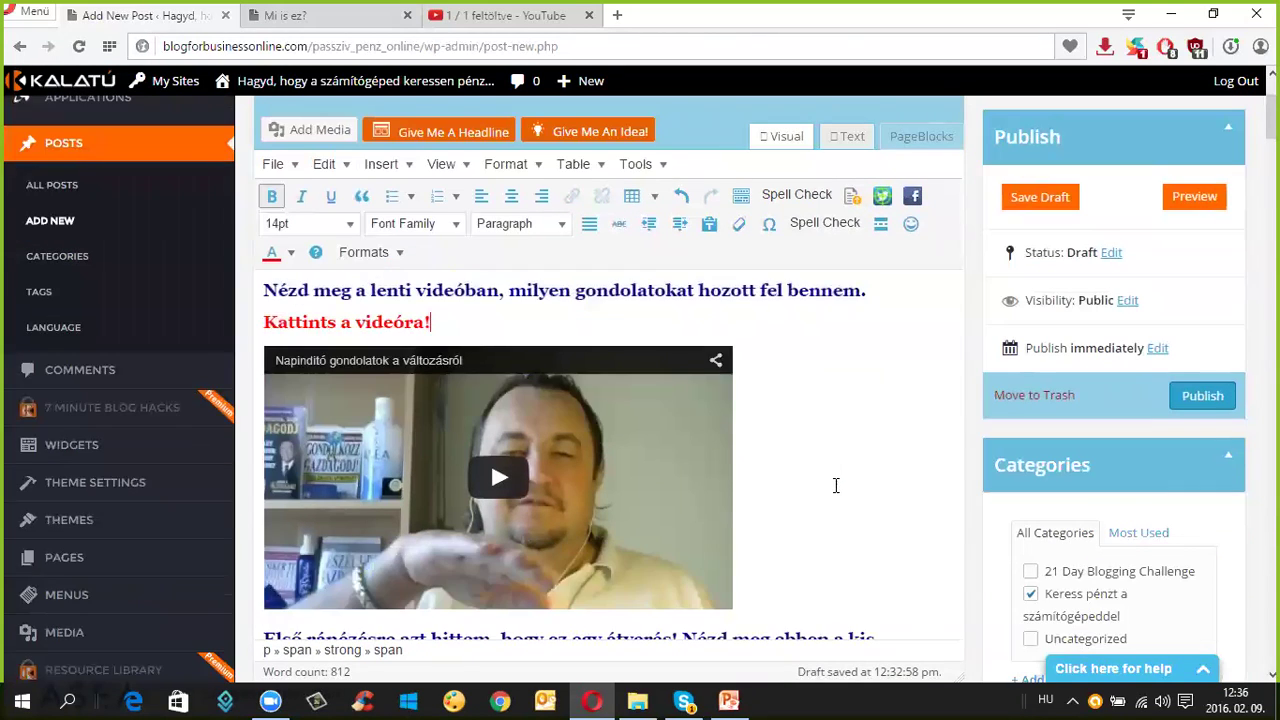
pyautogui.scroll(1, 820, 460)
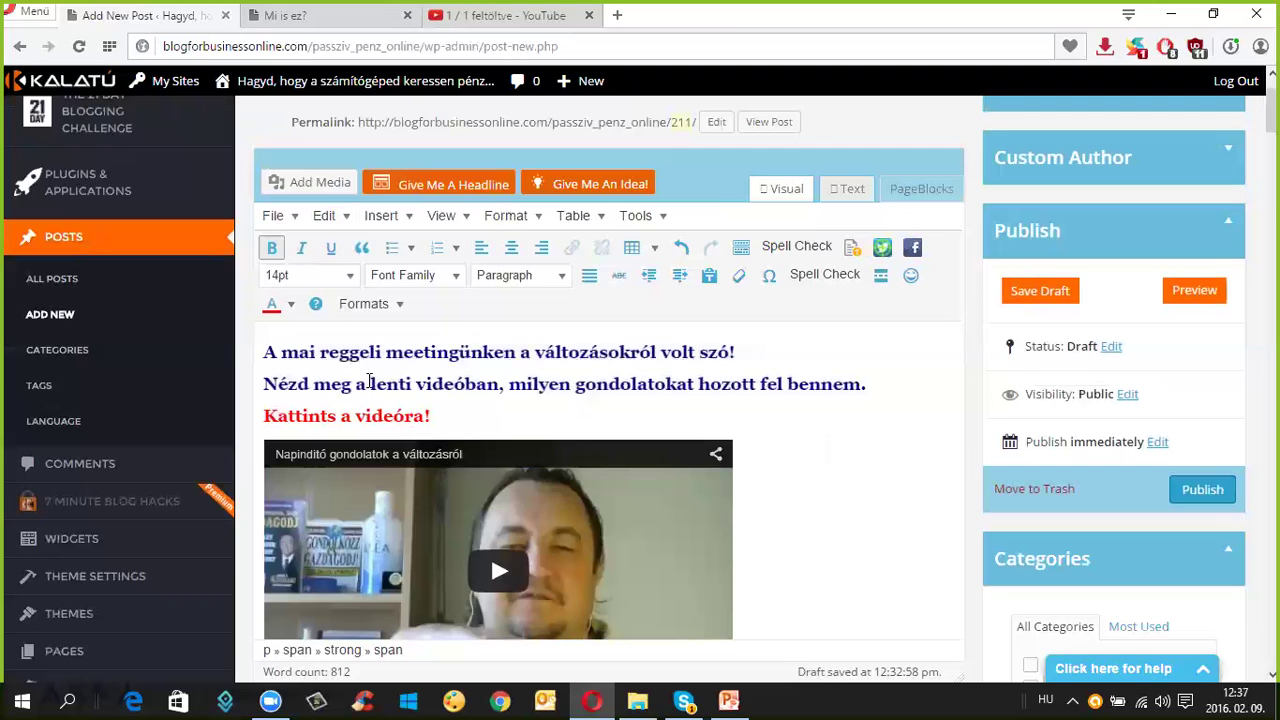
pyautogui.scroll(-2, 822, 440)
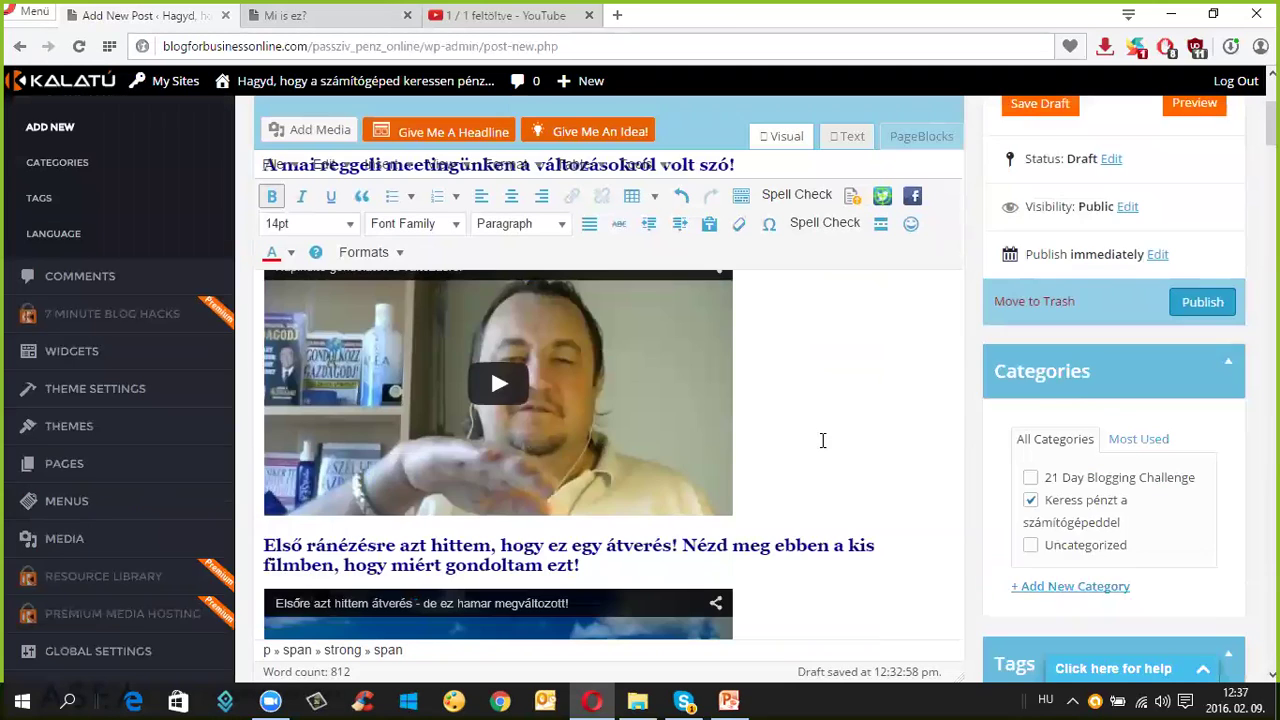
pyautogui.scroll(1, 822, 440)
pyautogui.scroll(1, 540, 472)
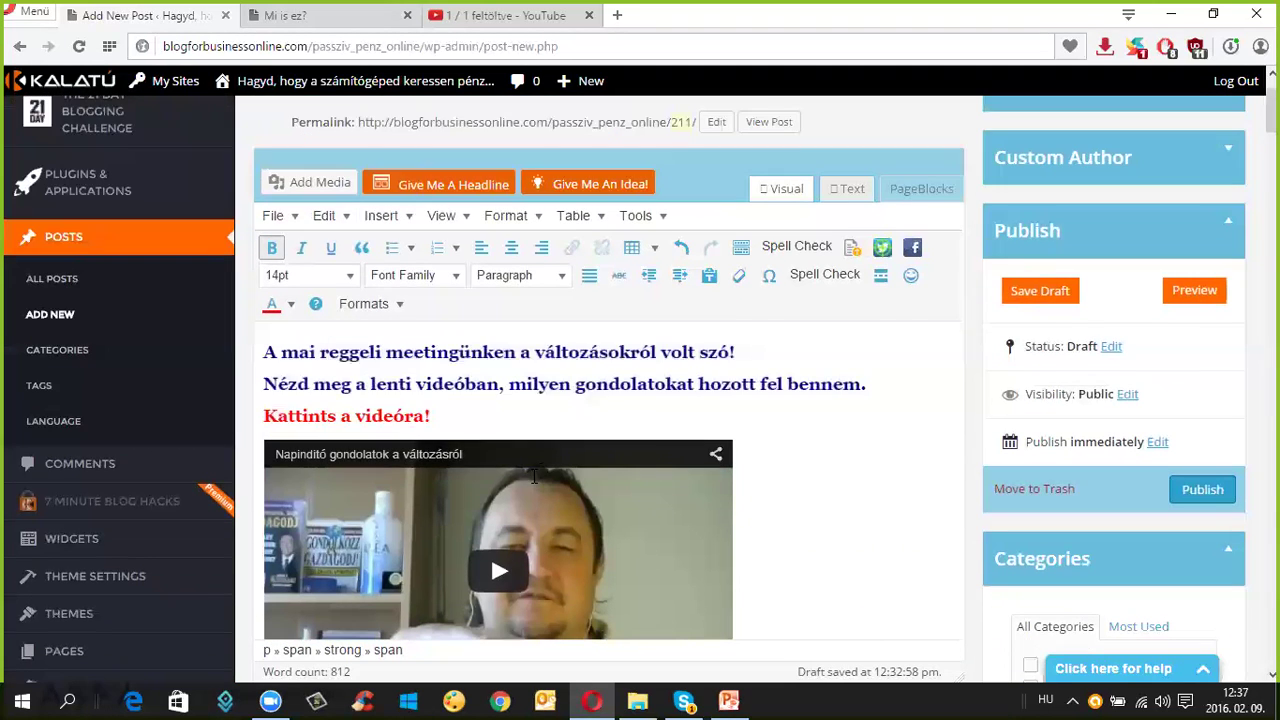
pyautogui.scroll(-2, 831, 480)
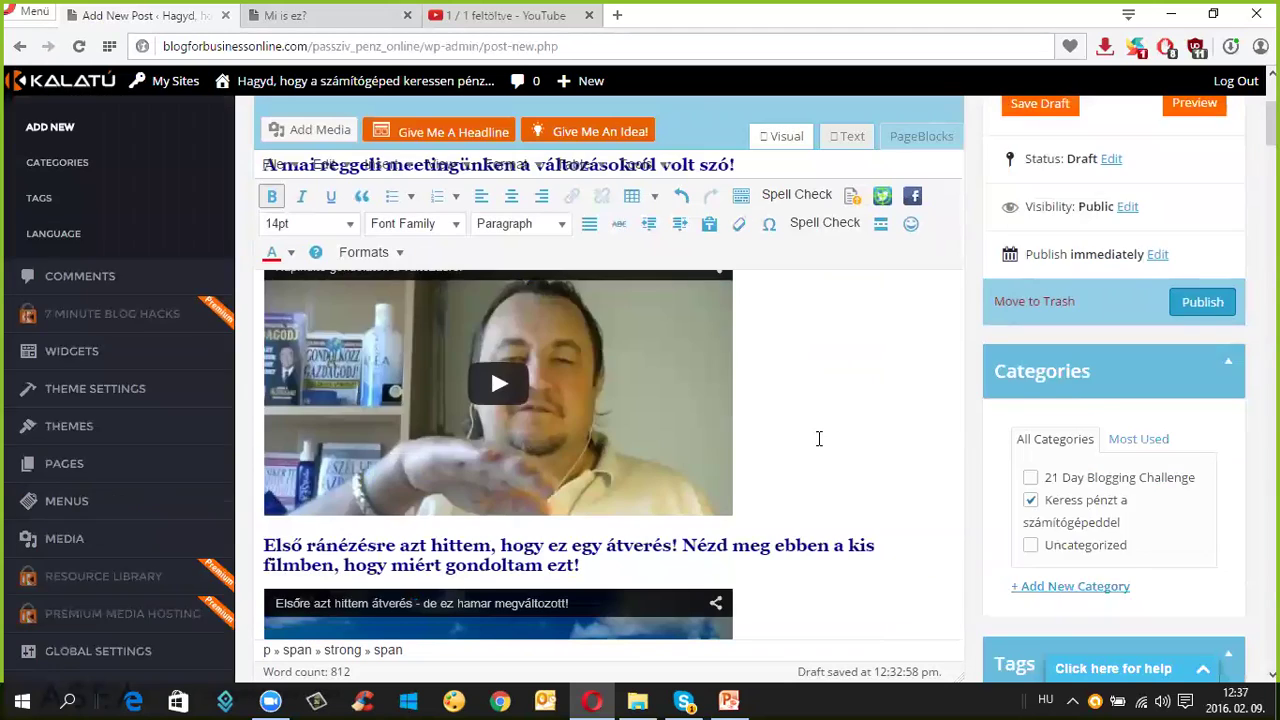
pyautogui.scroll(-2, 818, 438)
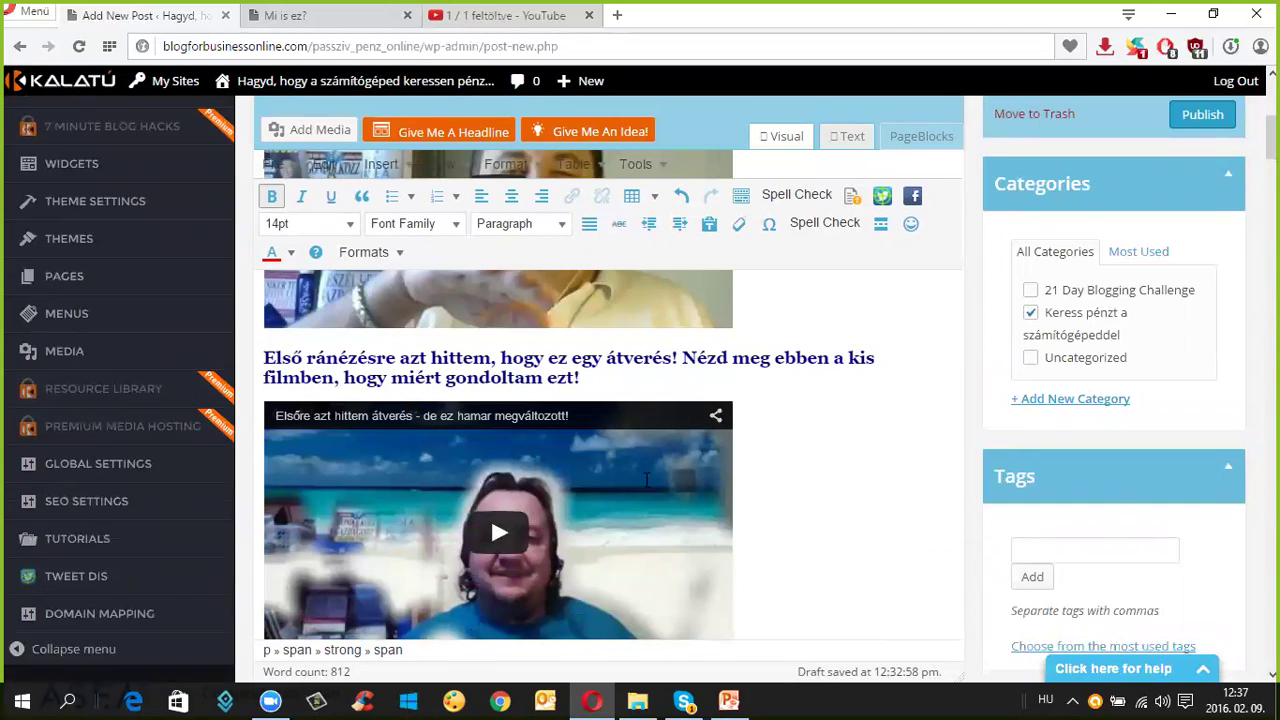
pyautogui.scroll(-4, 766, 474)
pyautogui.scroll(8, 766, 474)
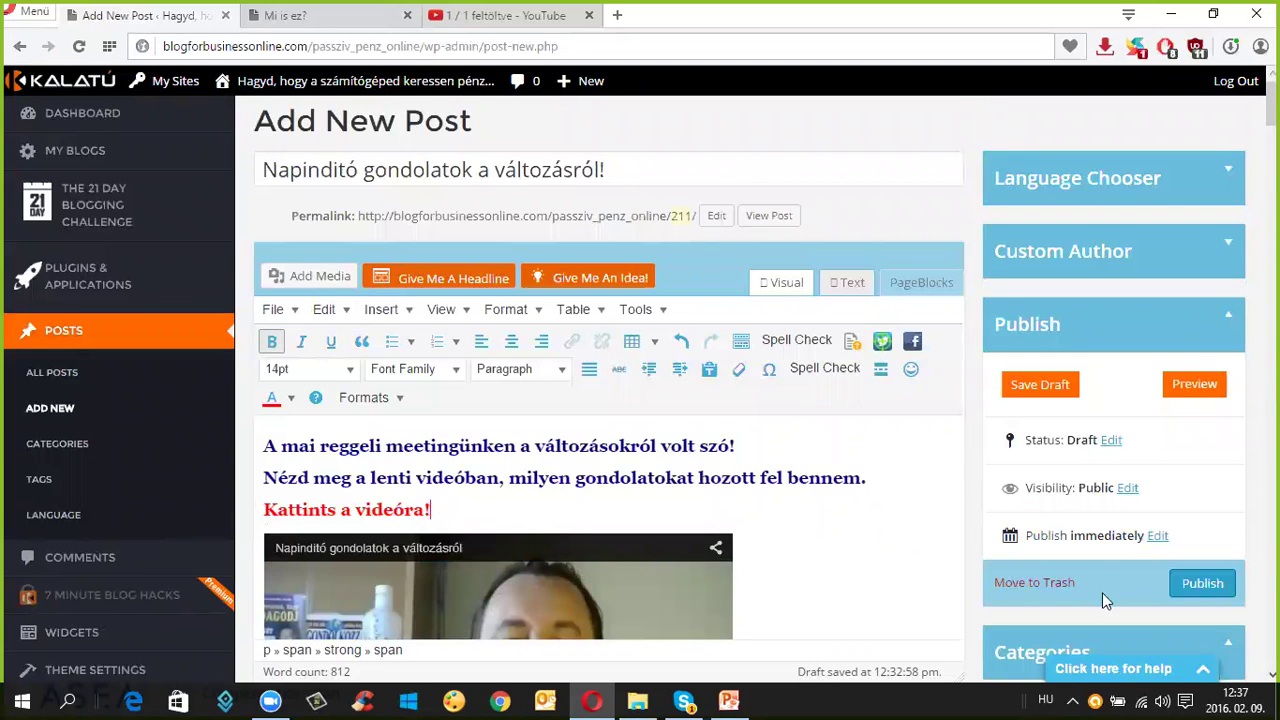
# - Publish the post and view its live page from the featured image down to the embedded video
pyautogui.click(1203, 584)
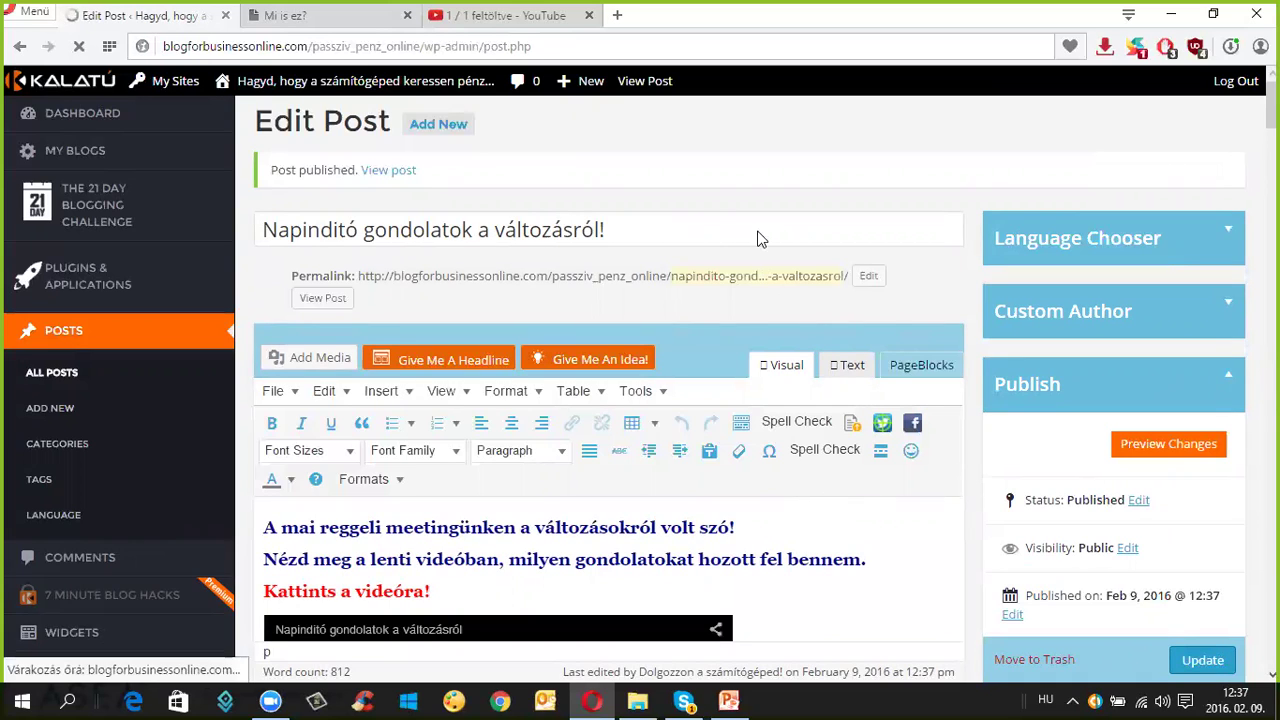
pyautogui.click(322, 302)
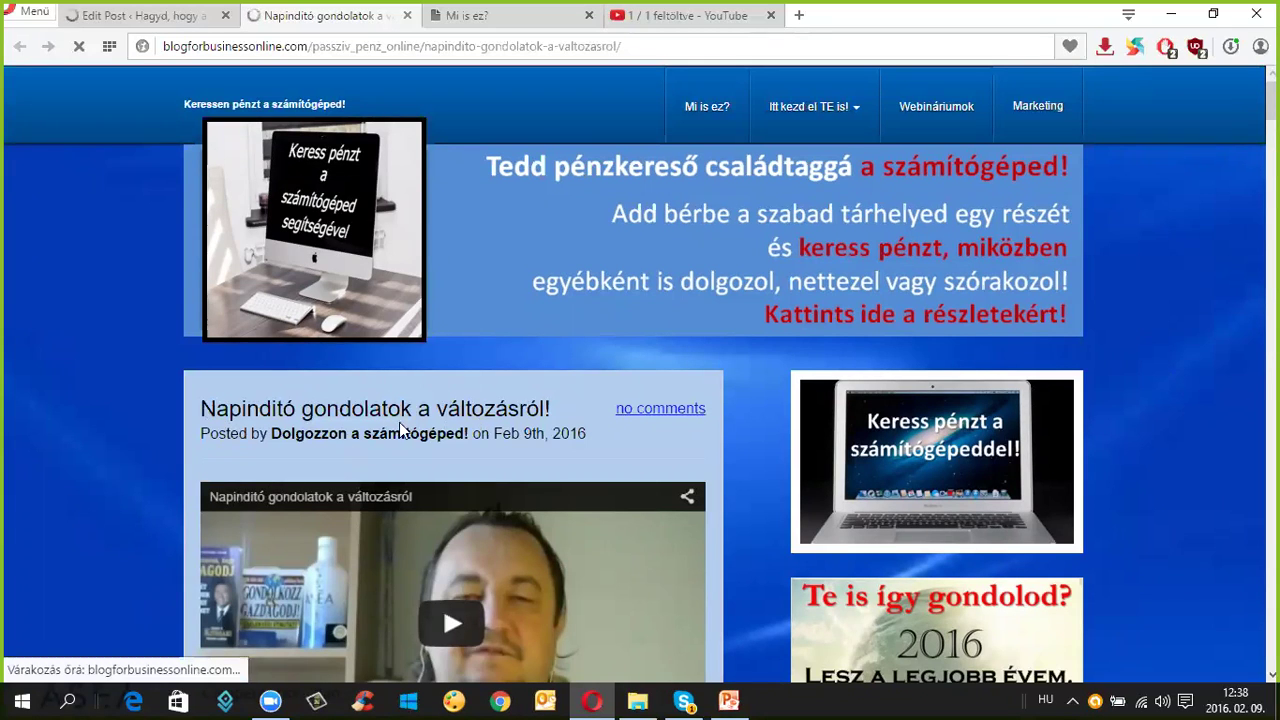
pyautogui.scroll(-3, 437, 430)
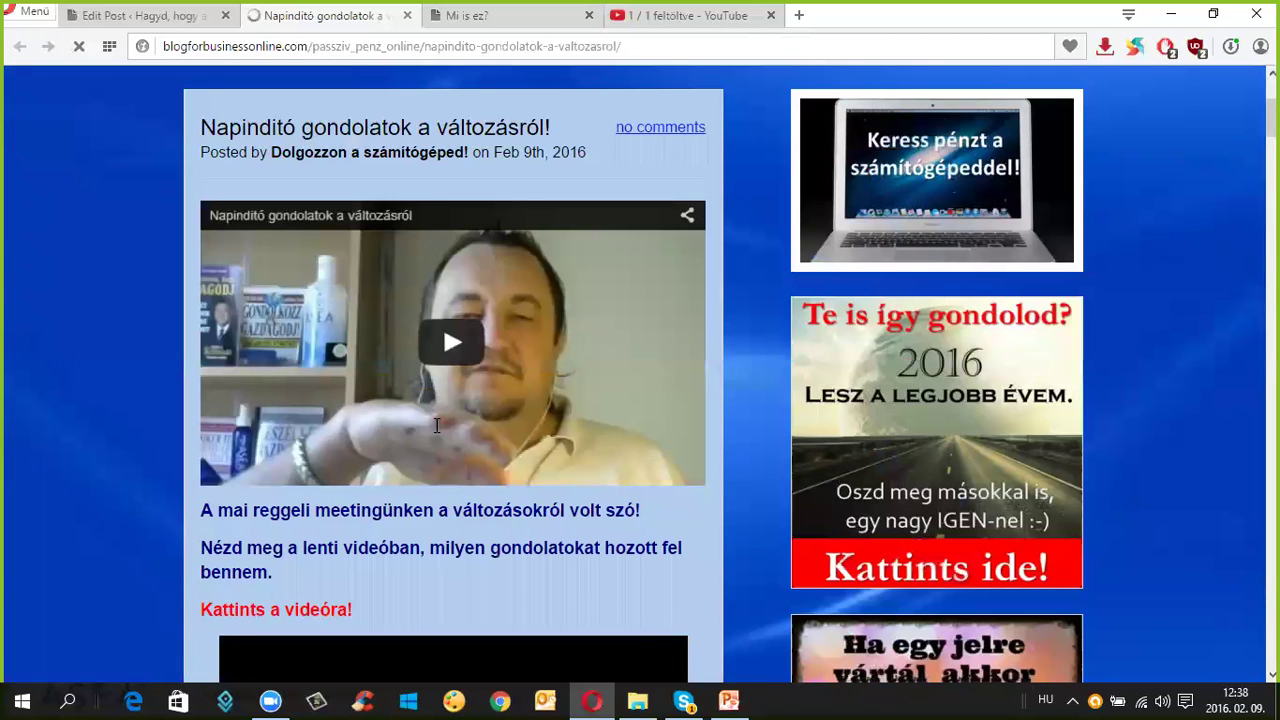
pyautogui.scroll(-2, 477, 363)
pyautogui.scroll(2, 477, 361)
pyautogui.scroll(-4, 480, 365)
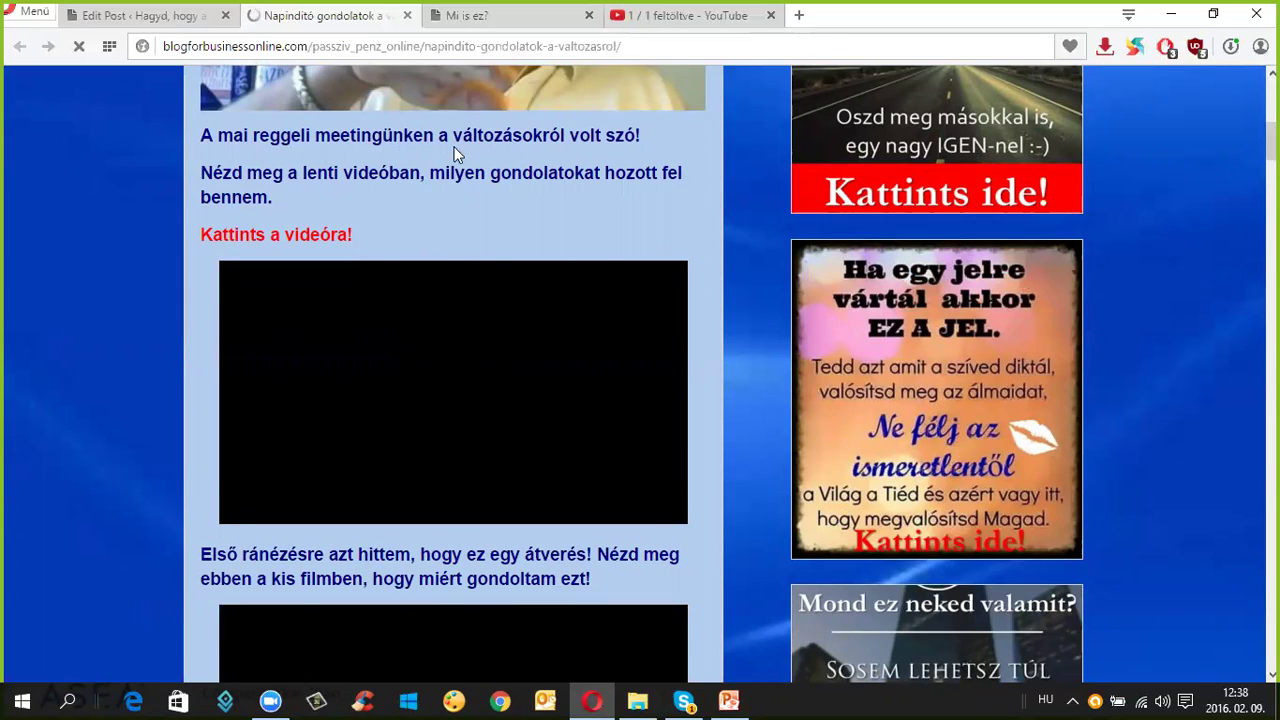
pyautogui.moveTo(476, 371)
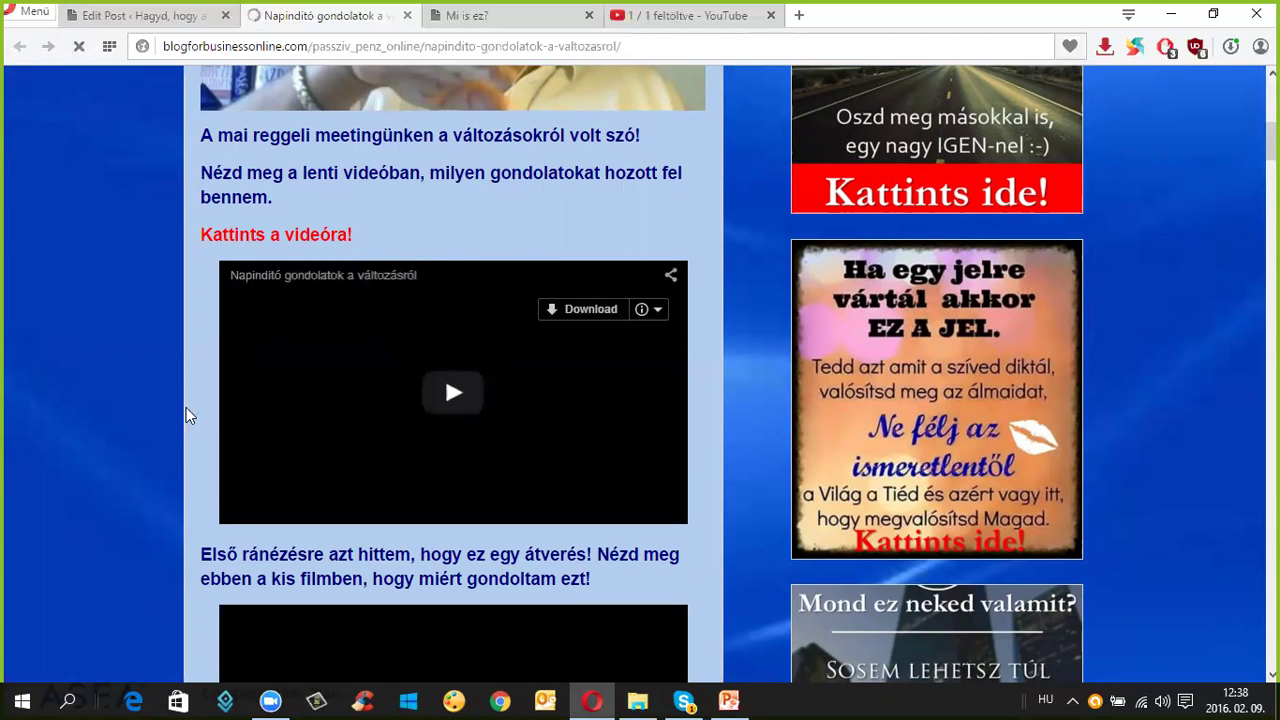
# - Check the embedded videos on the live post, then test playback of "Napinditó gondolatok a változásról" briefly and pause it
pyautogui.scroll(-3, 189, 422)
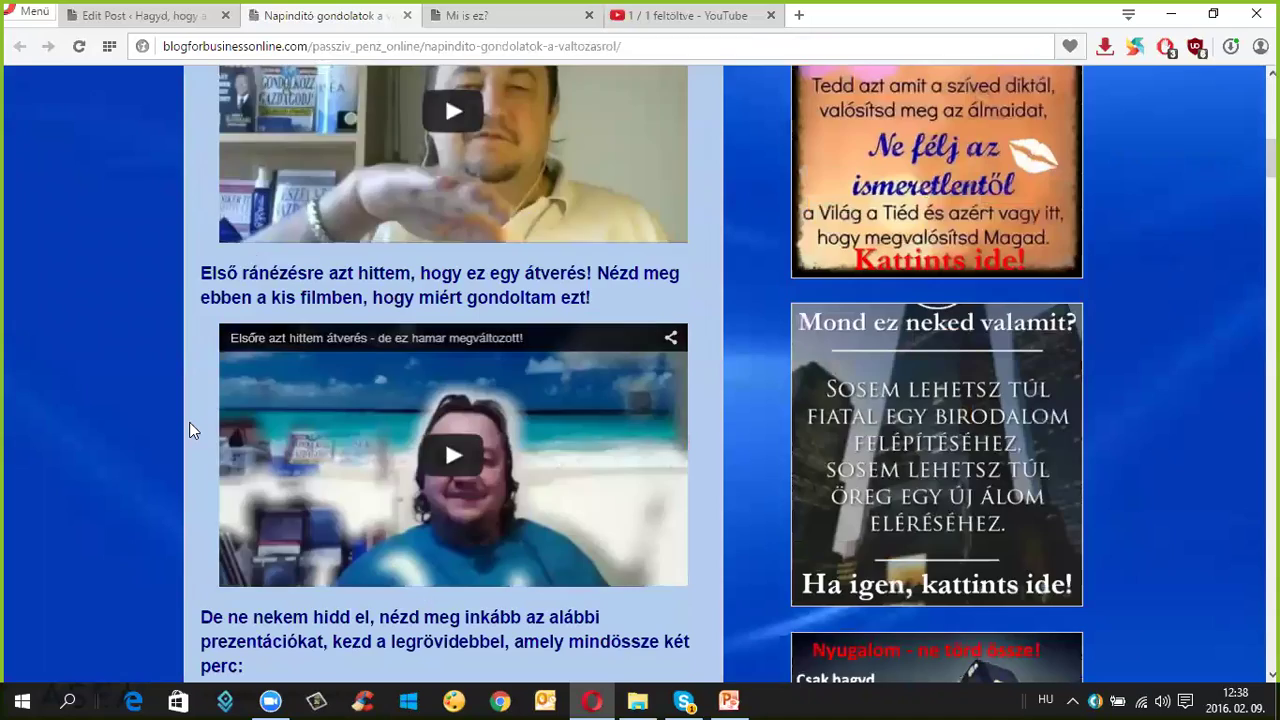
pyautogui.scroll(3, 189, 422)
pyautogui.scroll(-4, 189, 422)
pyautogui.scroll(-3, 189, 420)
pyautogui.scroll(3, 189, 420)
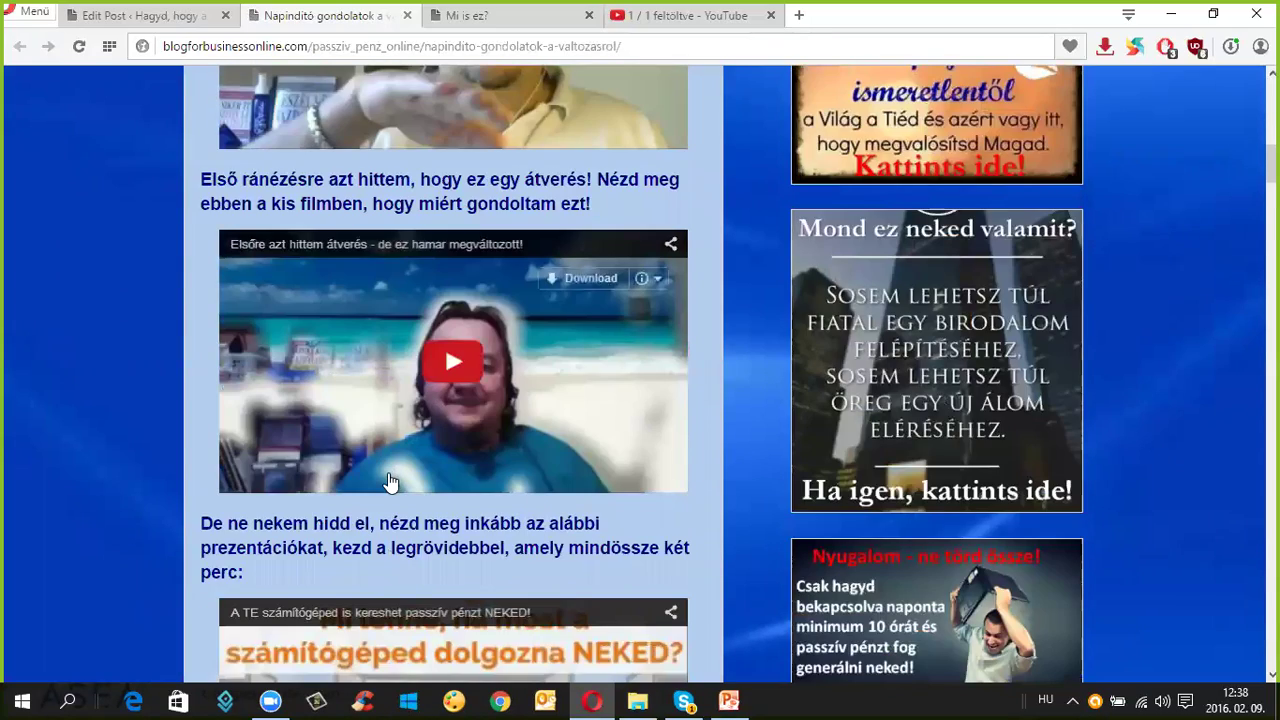
pyautogui.scroll(4, 390, 482)
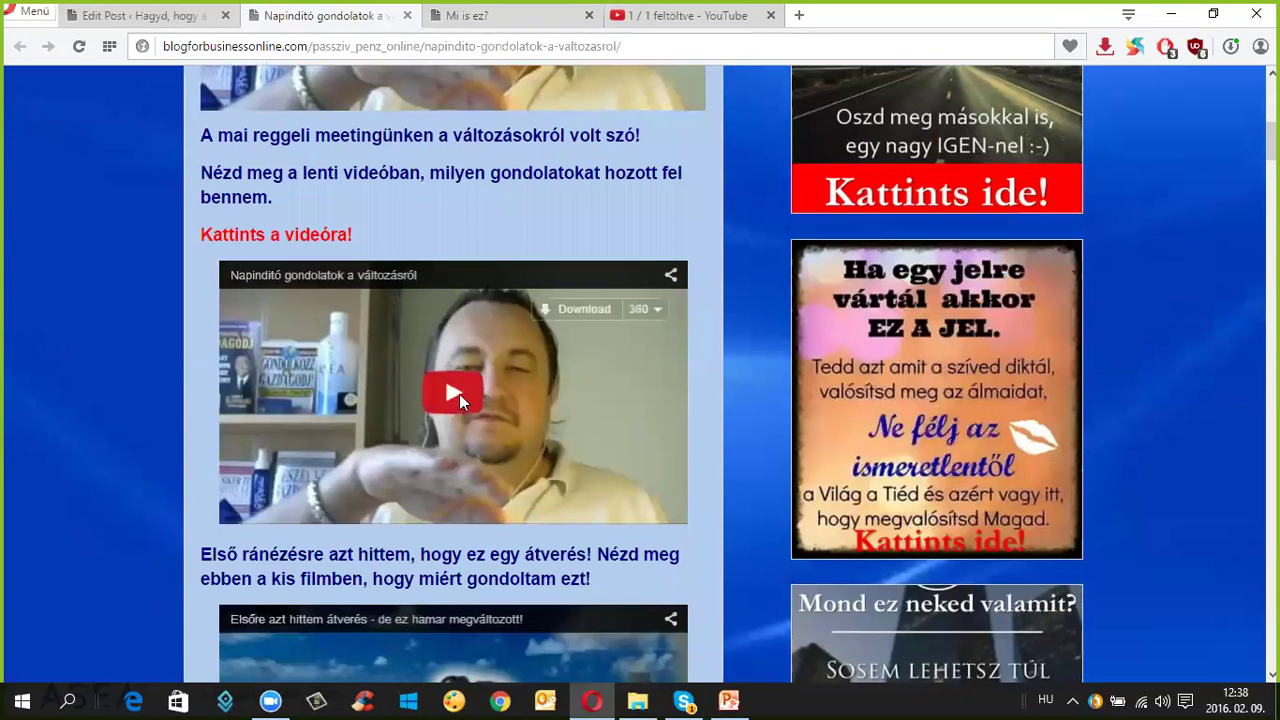
pyautogui.click(455, 394)
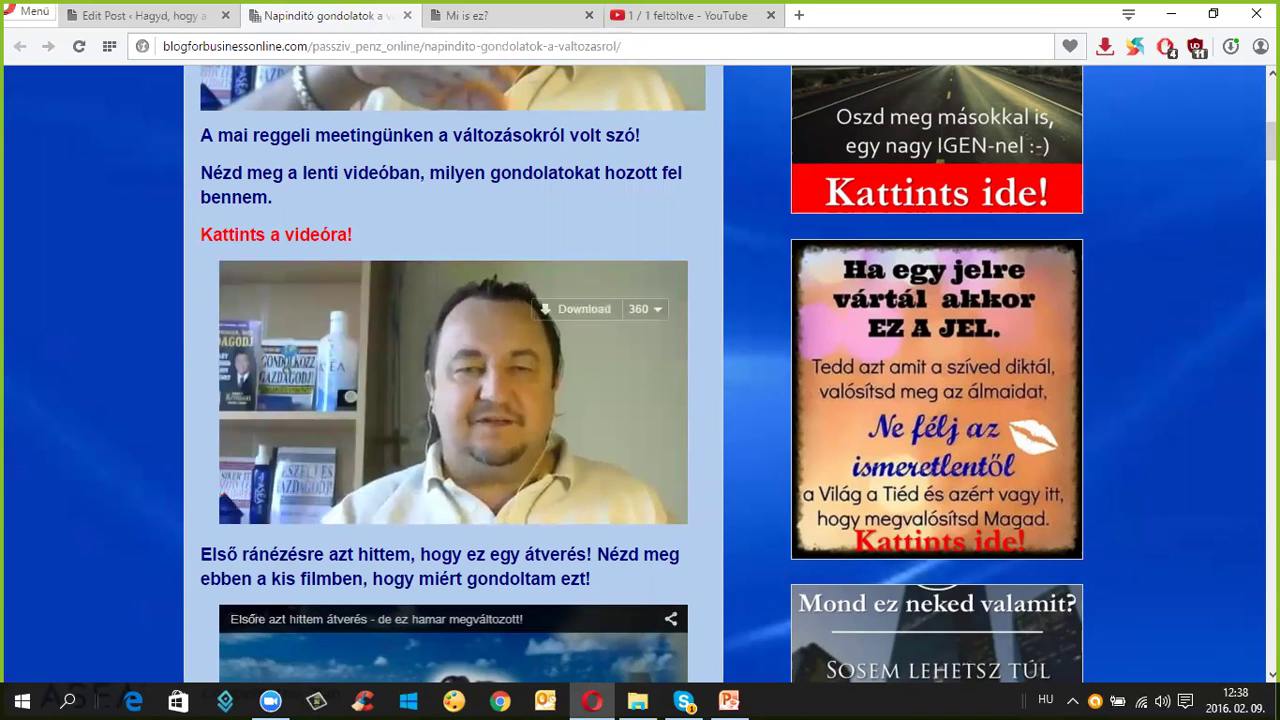
pyautogui.click(311, 442)
# - Dismiss the exit pop-up on the live post and select the page's full web address
pyautogui.scroll(5, 403, 489)
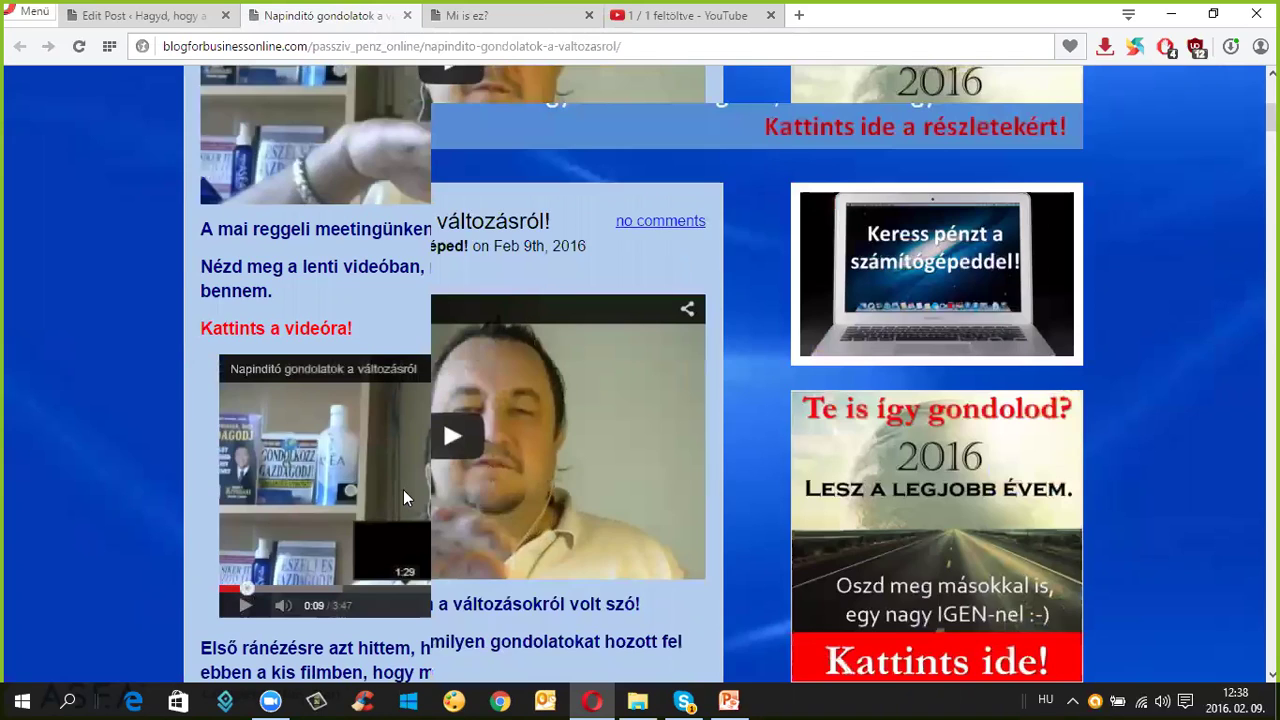
pyautogui.scroll(5, 403, 489)
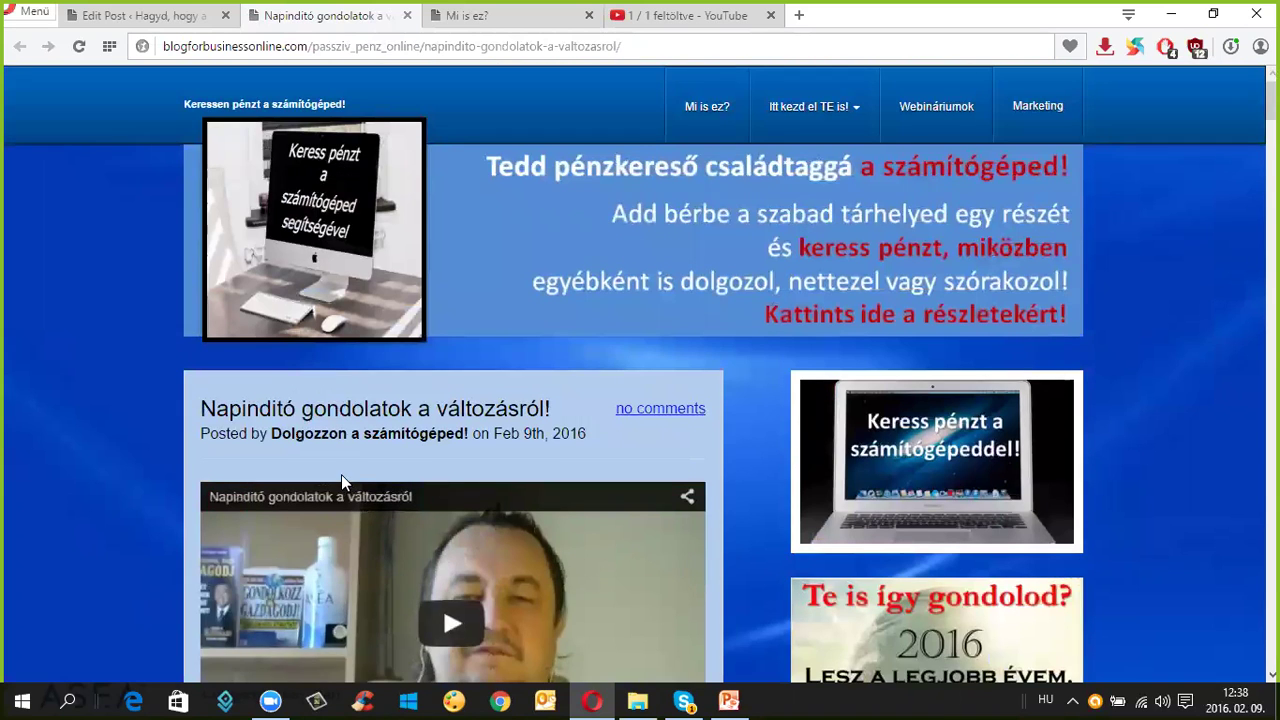
pyautogui.scroll(-3, 341, 474)
pyautogui.scroll(3, 341, 476)
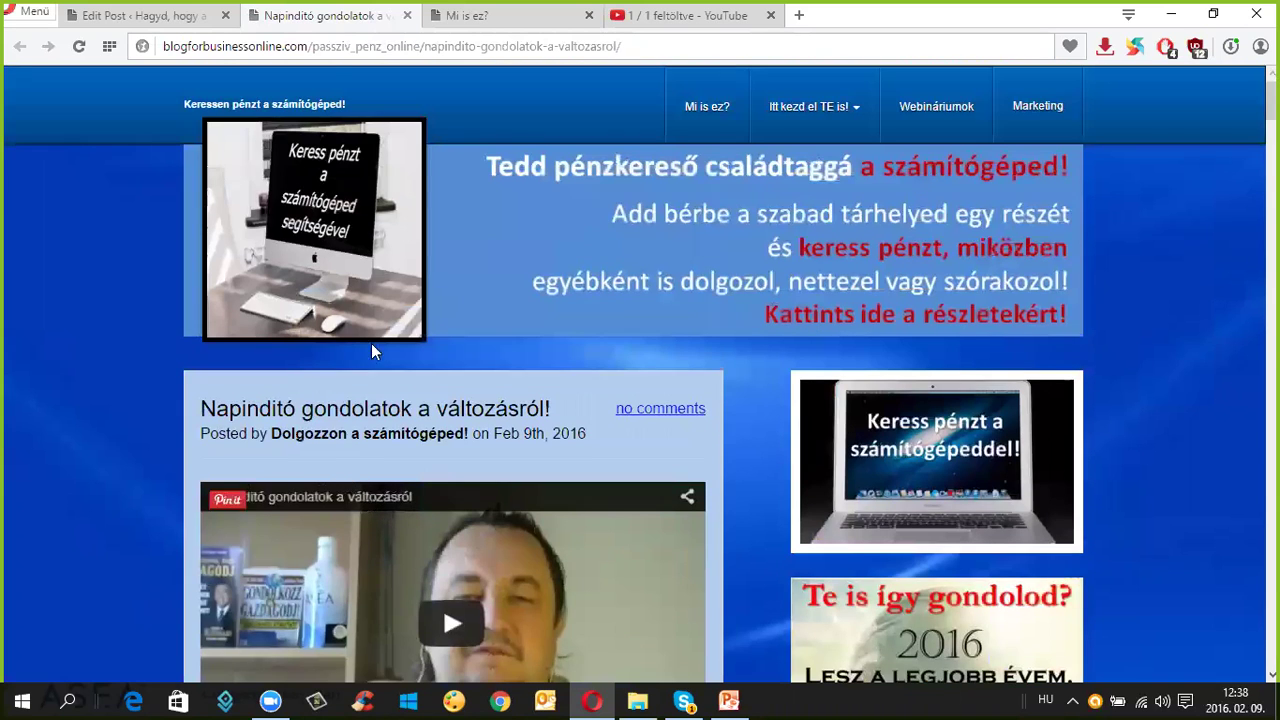
pyautogui.moveTo(352, 38)
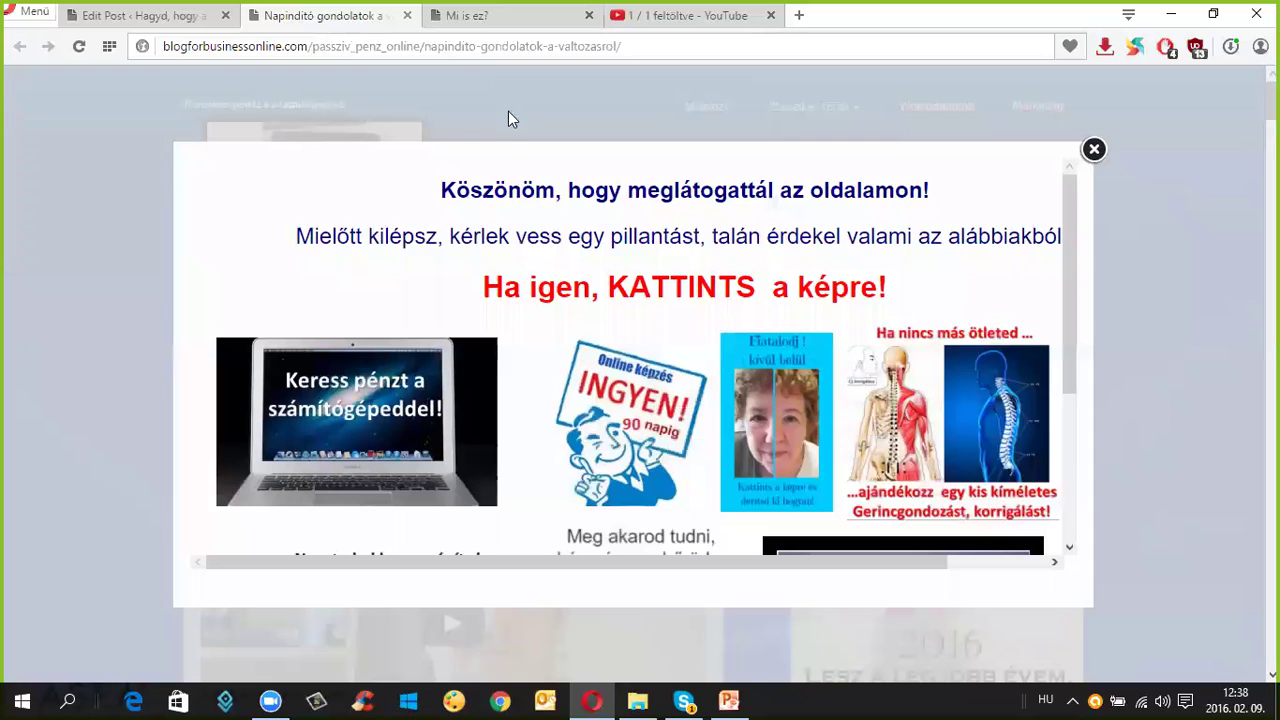
pyautogui.click(1094, 149)
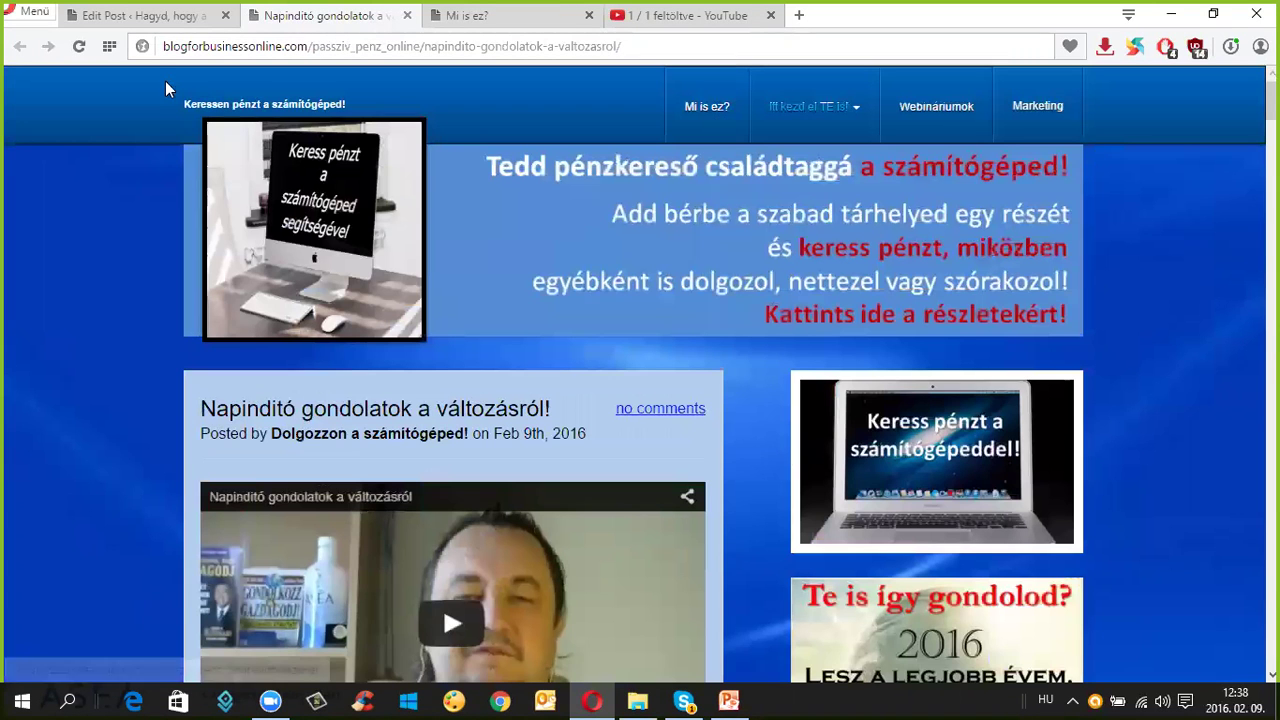
pyautogui.doubleClick(243, 45)
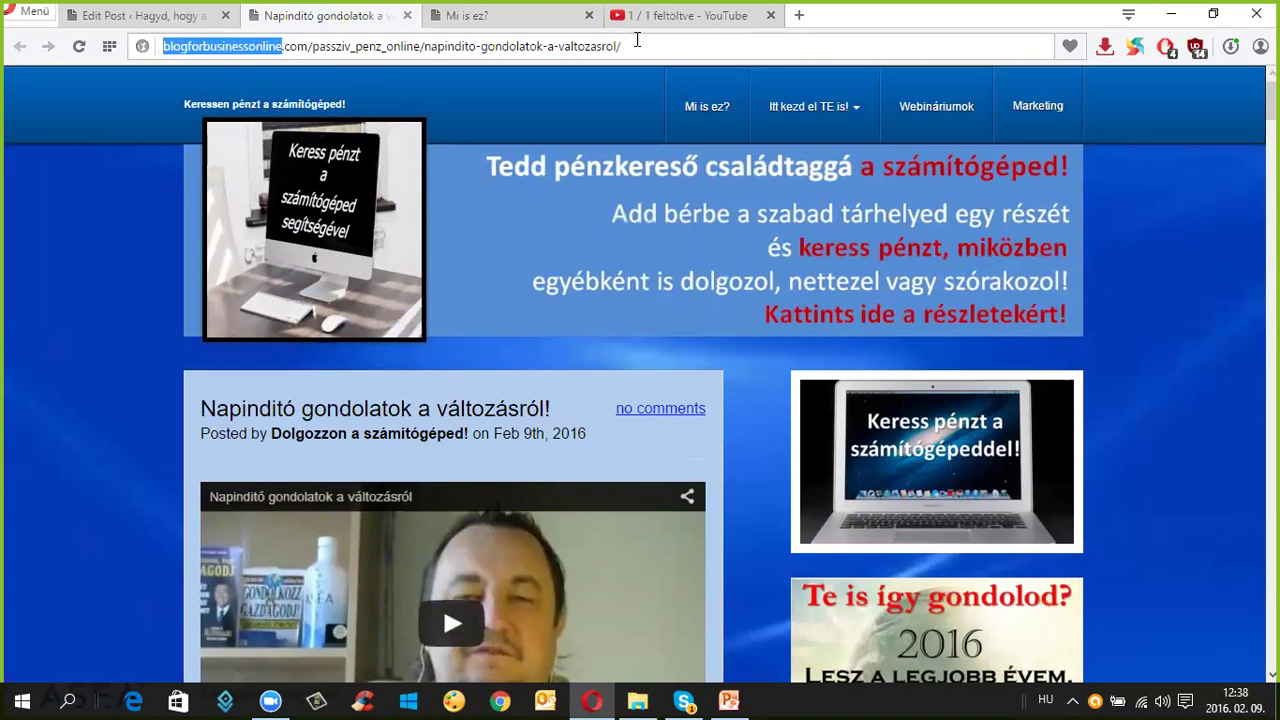
pyautogui.moveTo(633, 42); pyautogui.dragTo(161, 46)
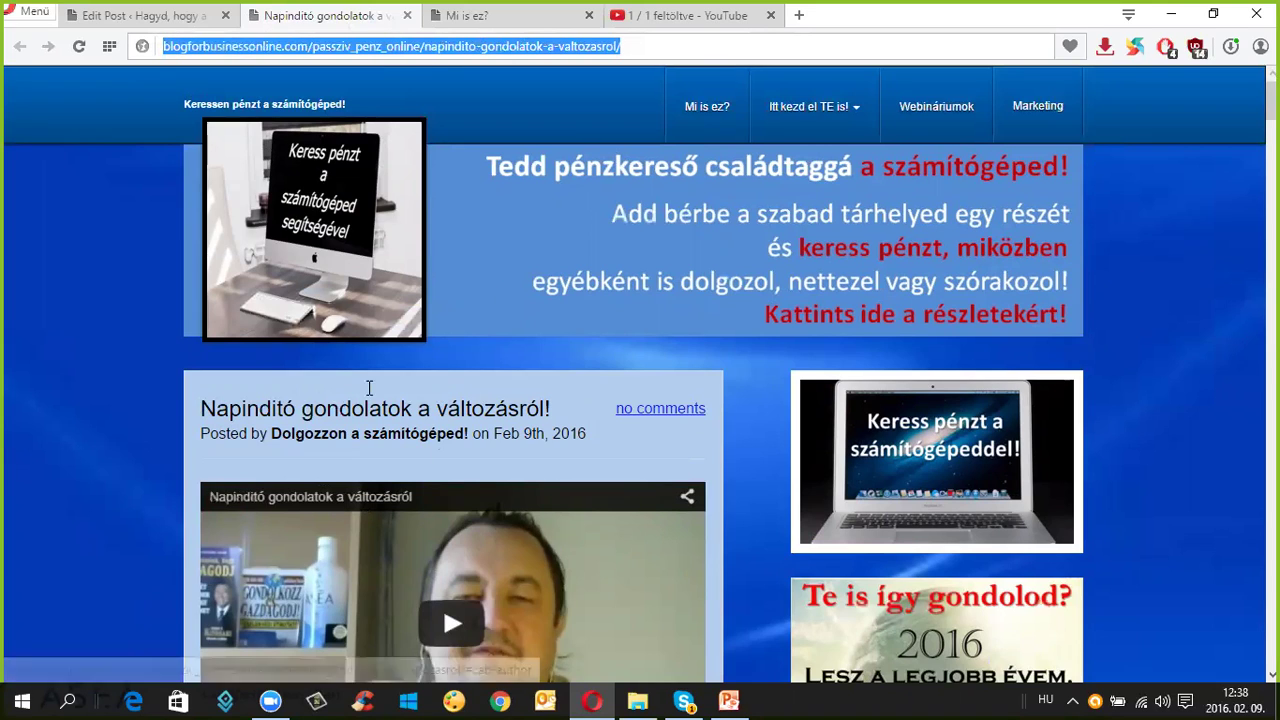